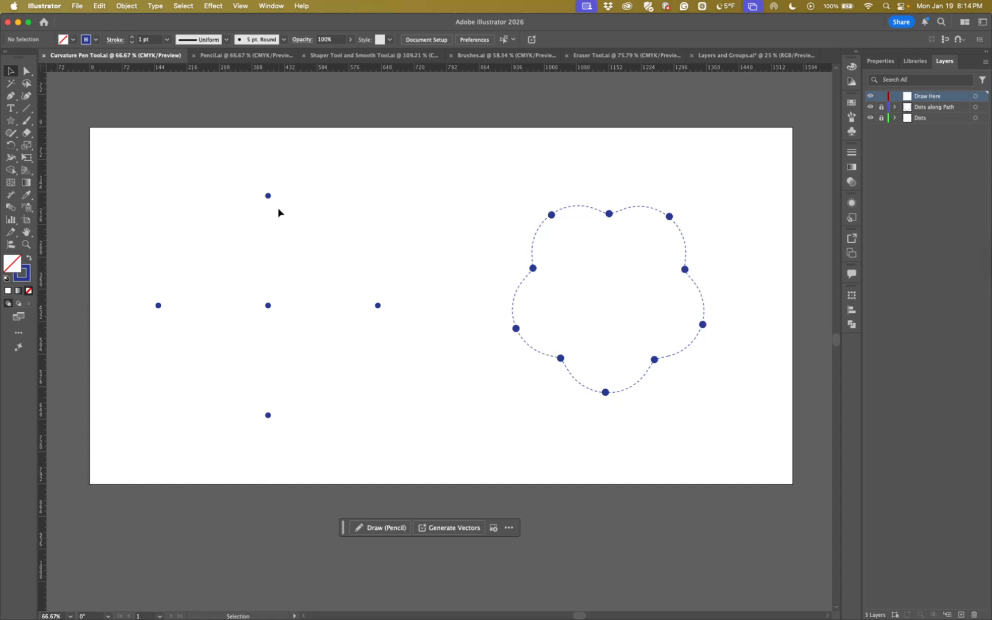
Draw a closed circle with the Curvature tool through the four outer dots, starting and ending at the top dot
left_click(26, 96)
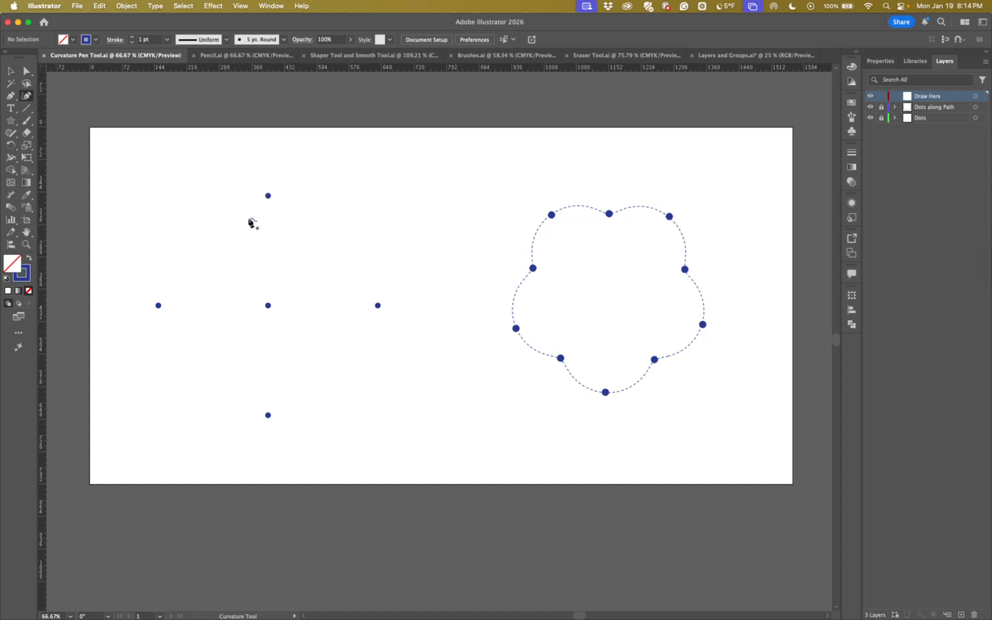
left_click(267, 196)
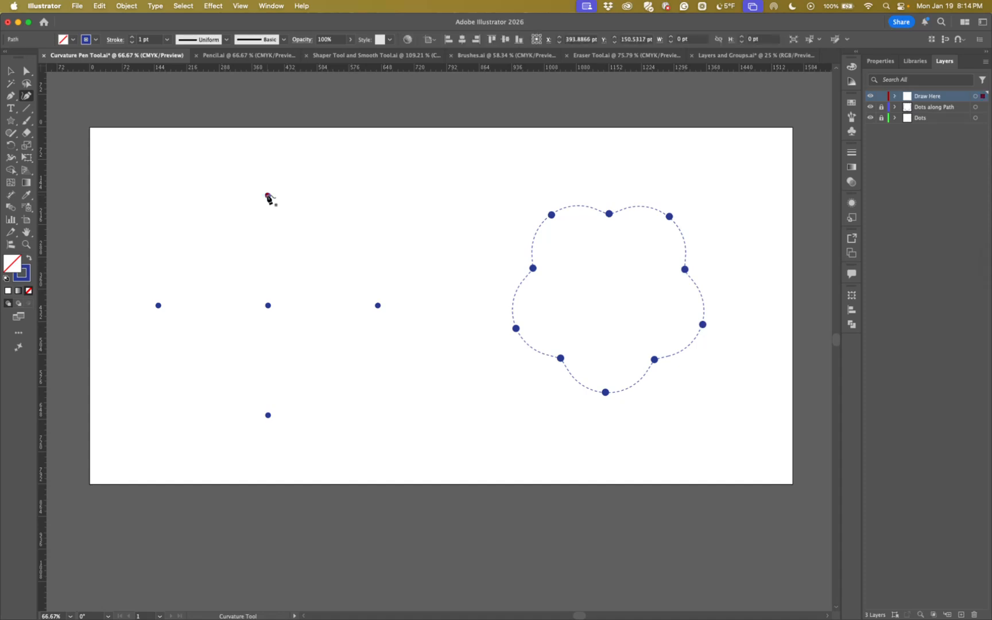
left_click(378, 305)
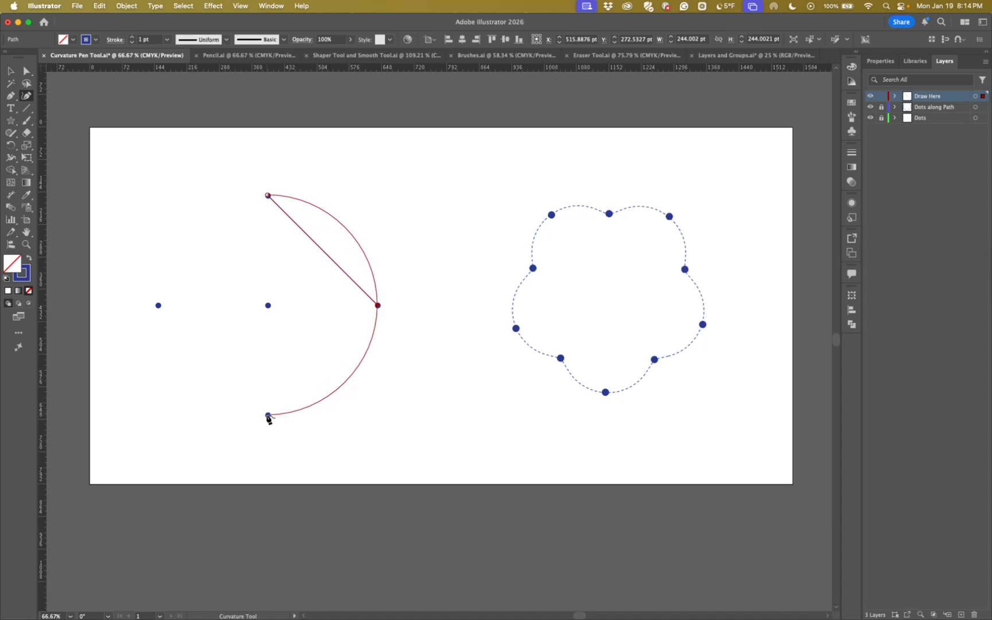
left_click(268, 415)
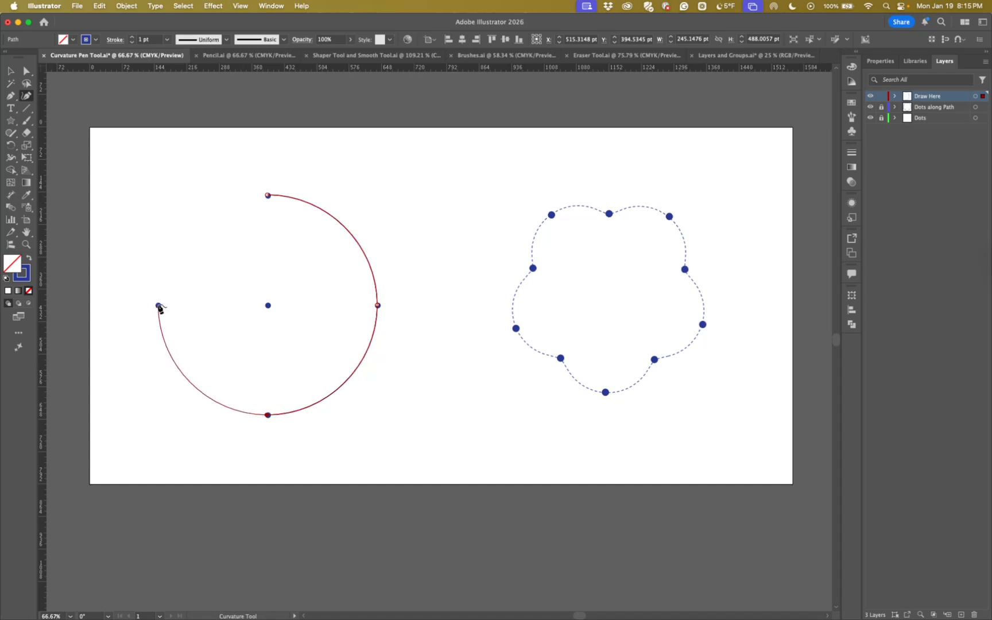
left_click(159, 306)
left_click(267, 197)
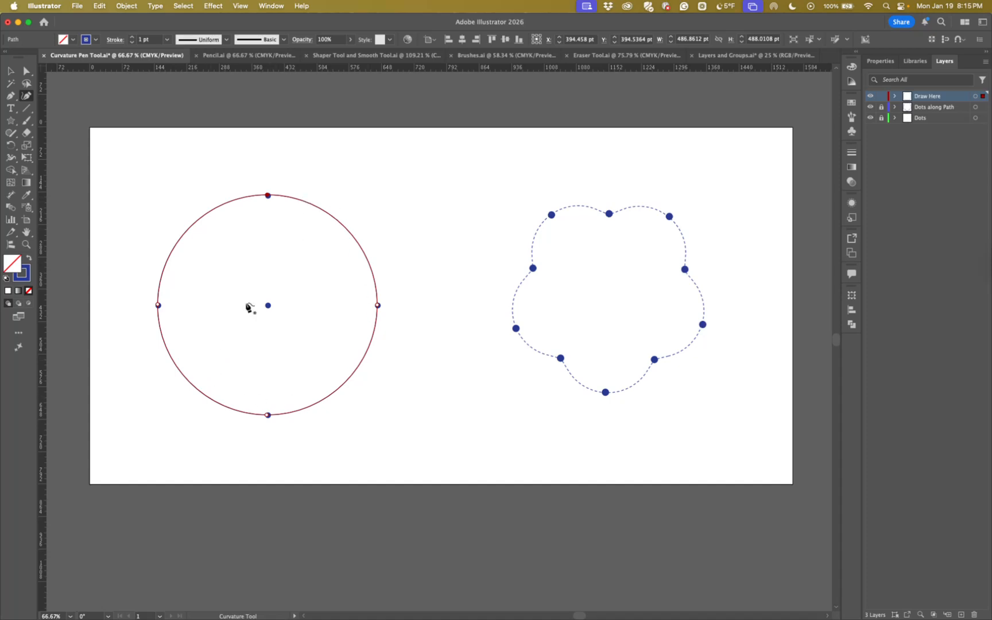
Move the circle's top anchor point onto its dot and select the bottom and right anchor points in turn
mouse_move(295, 199)
left_mouse_down()
mouse_move(289, 217)
mouse_move(316, 192)
mouse_move(305, 211)
mouse_move(312, 198)
mouse_move(294, 199)
mouse_move(304, 198)
mouse_move(292, 252)
mouse_move(352, 225)
mouse_move(303, 201)
left_mouse_up()
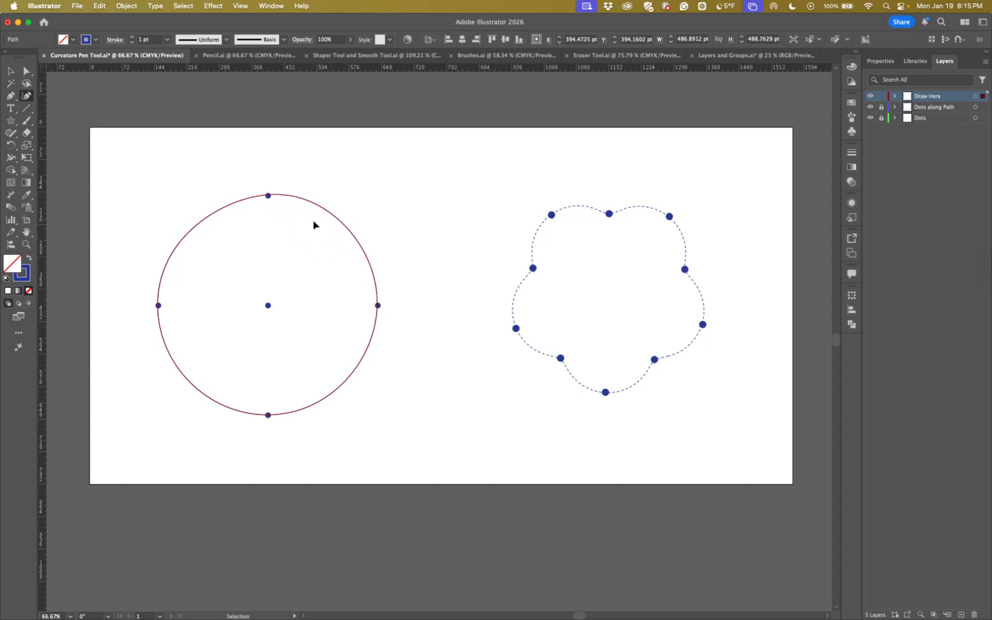
key("super+z")
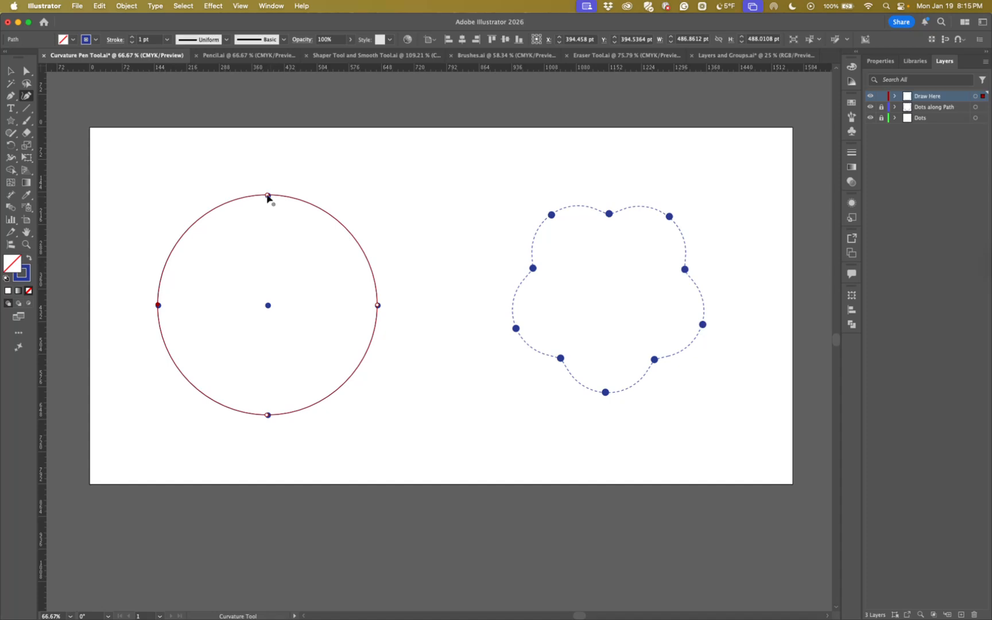
mouse_move(267, 196)
left_mouse_down()
mouse_move(269, 307)
mouse_move(268, 197)
left_mouse_up()
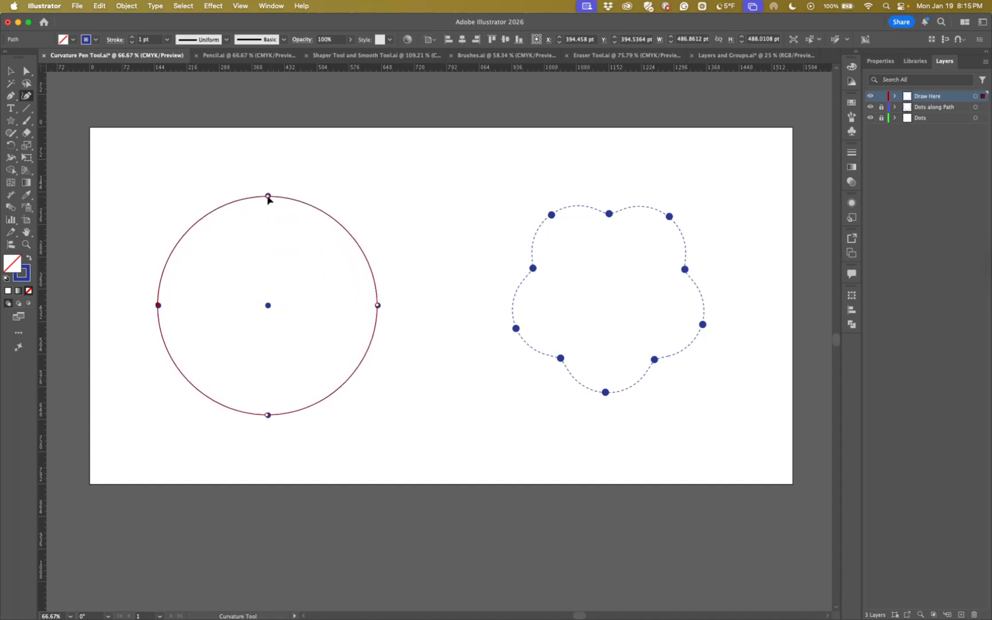
left_click(268, 196)
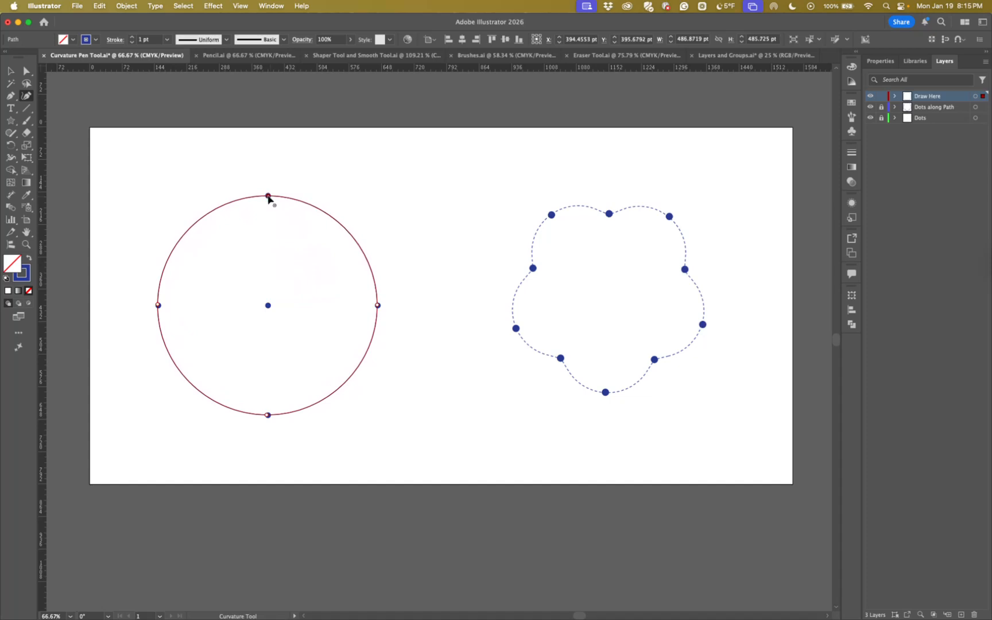
left_click(268, 415)
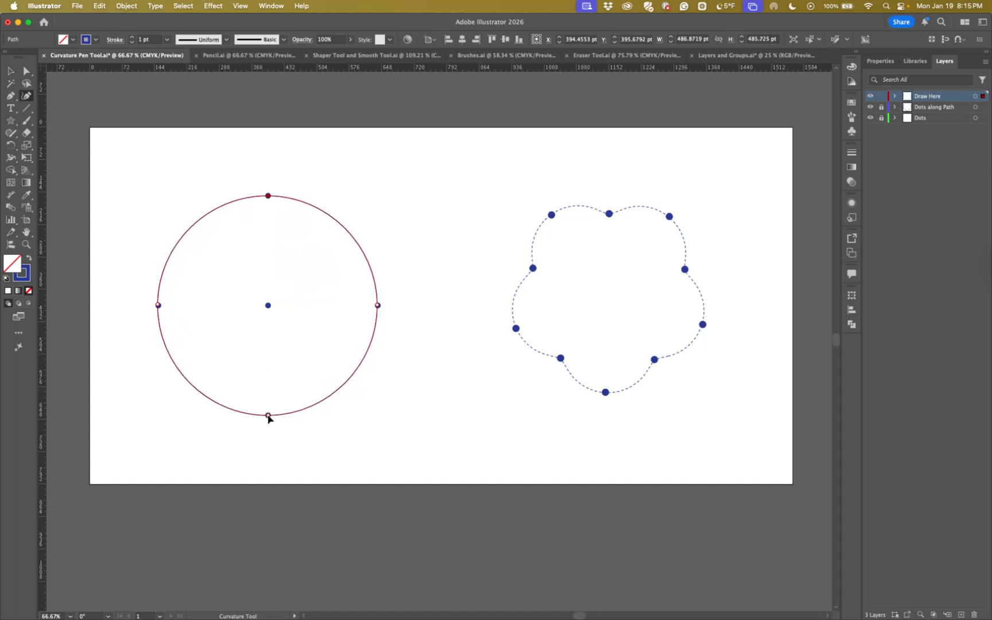
left_click(377, 305)
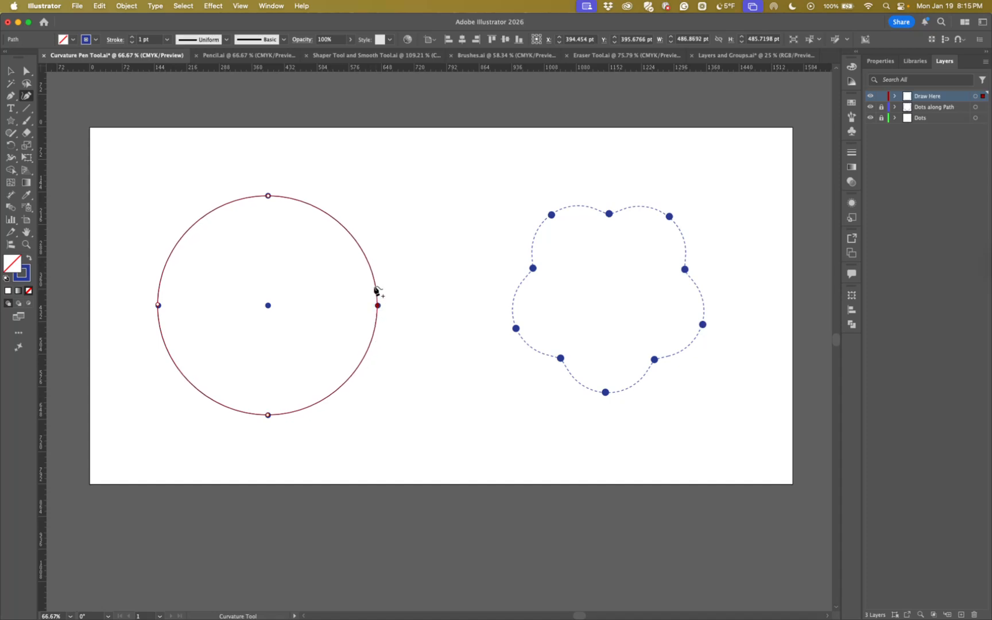
Add an anchor point on each of the circle's four arcs, pulling the upper-right one inward and the other three outward
left_click_drag(349, 238, 292, 284)
left_click_drag(356, 372, 406, 414)
left_click_drag(187, 370, 137, 398)
left_click(197, 247)
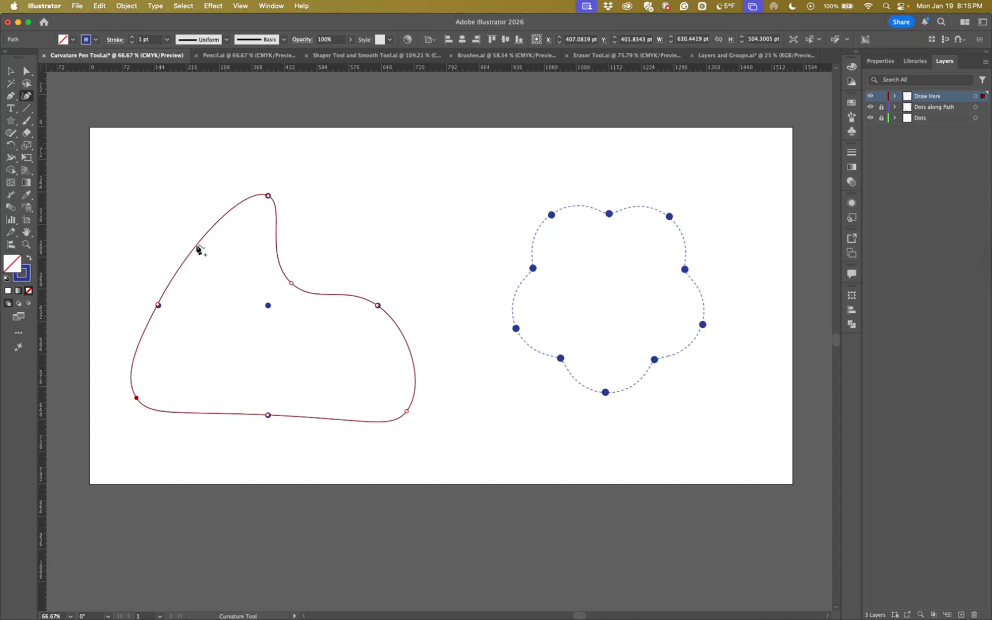
left_click_drag(197, 248, 135, 240)
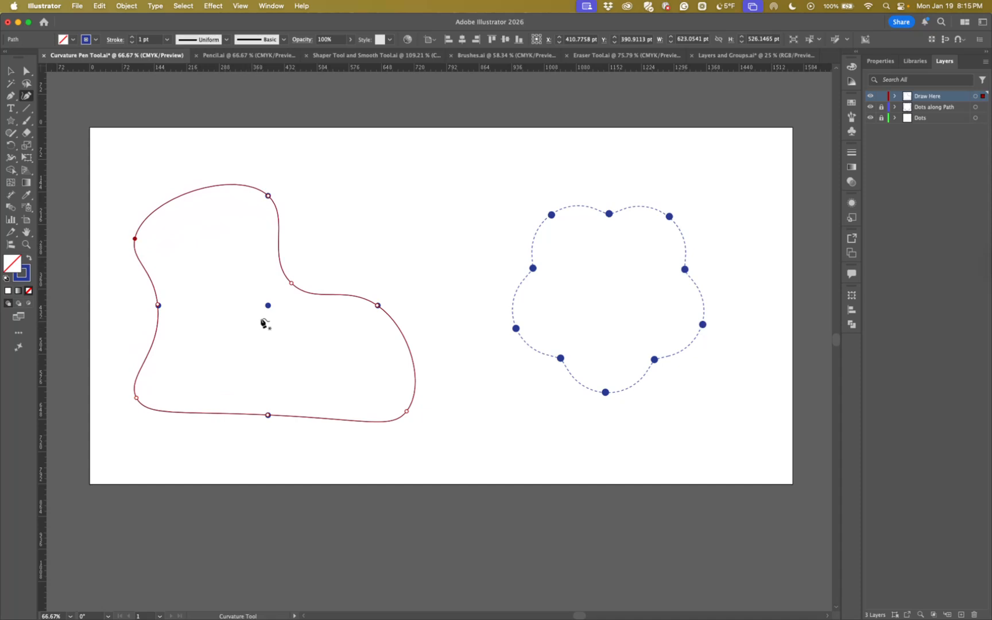
Undo the added anchor points back to the plain circle
key("super+z")
key("super+z")
key("super+z")
key("super+z")
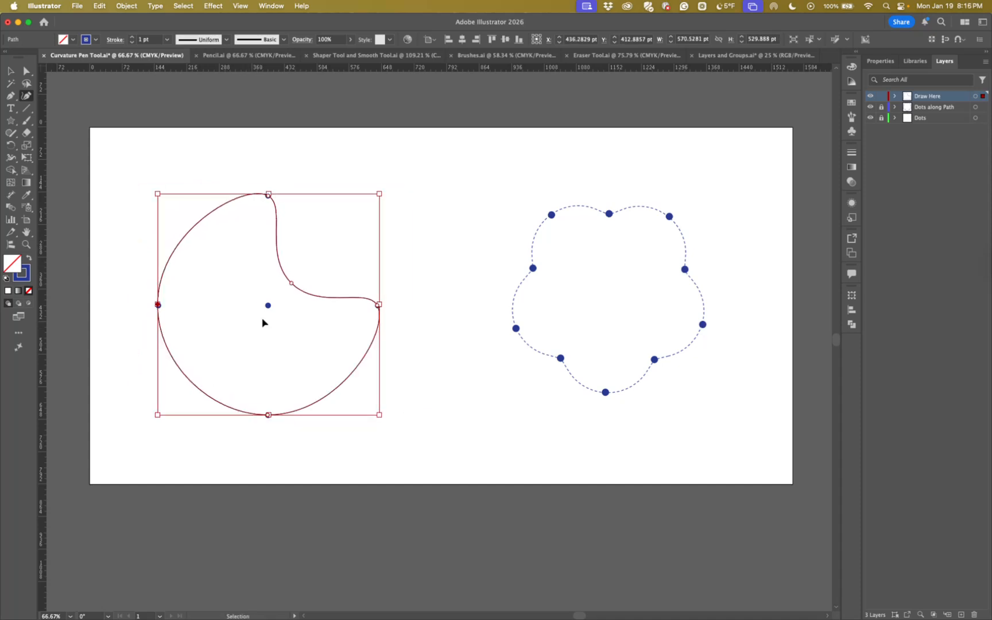
Start a curved path on the dashed flower from the top center dot through the upper-right dot to the inner dot below it
left_click_drag(602, 334, 421, 337)
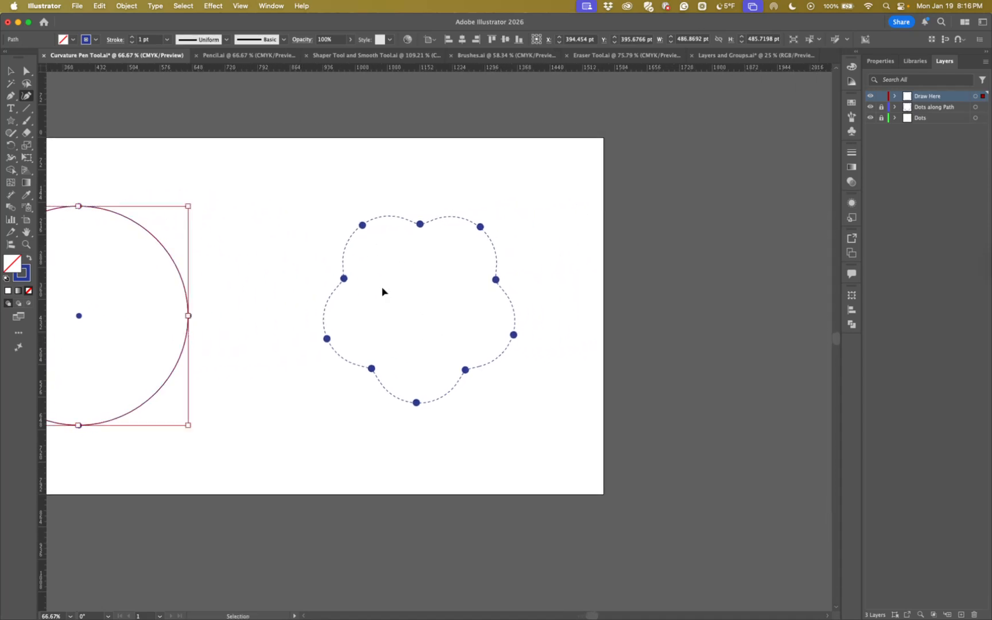
key("super+plus")
key("space")
left_click_drag(633, 296, 137, 281)
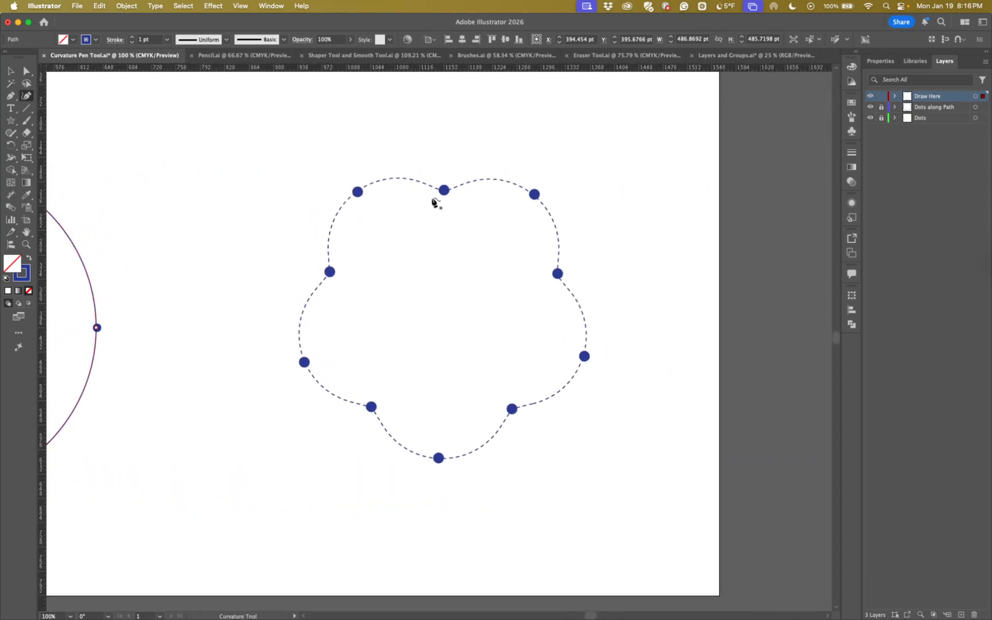
left_click(444, 192)
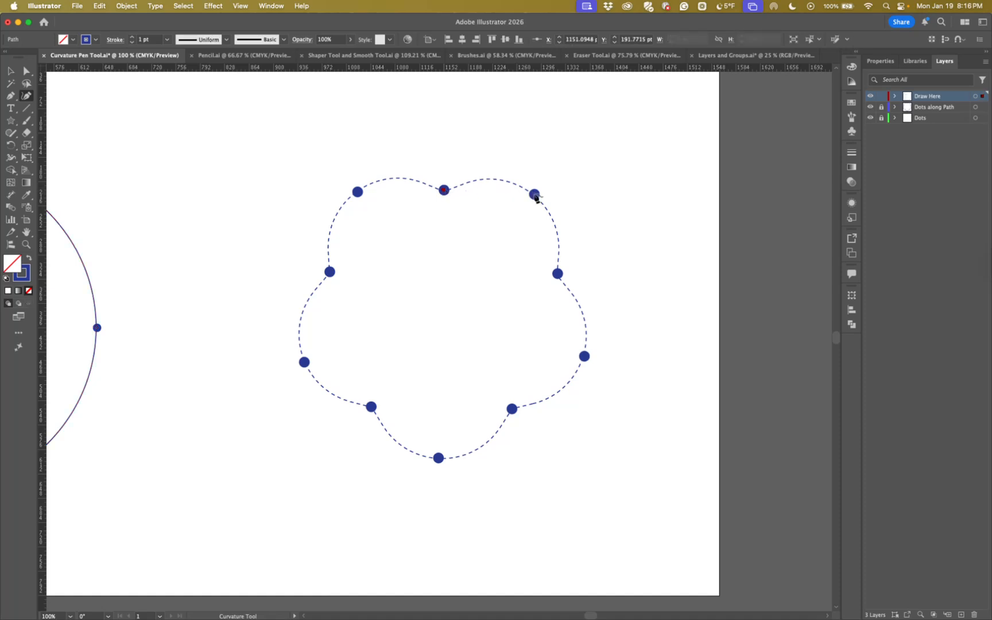
left_click(534, 195)
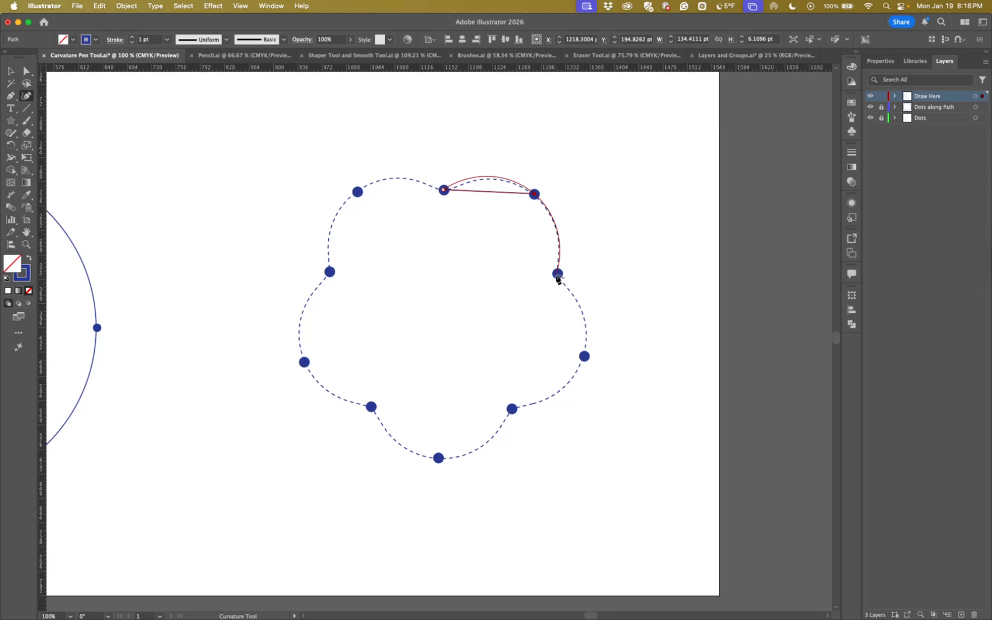
left_click(557, 275)
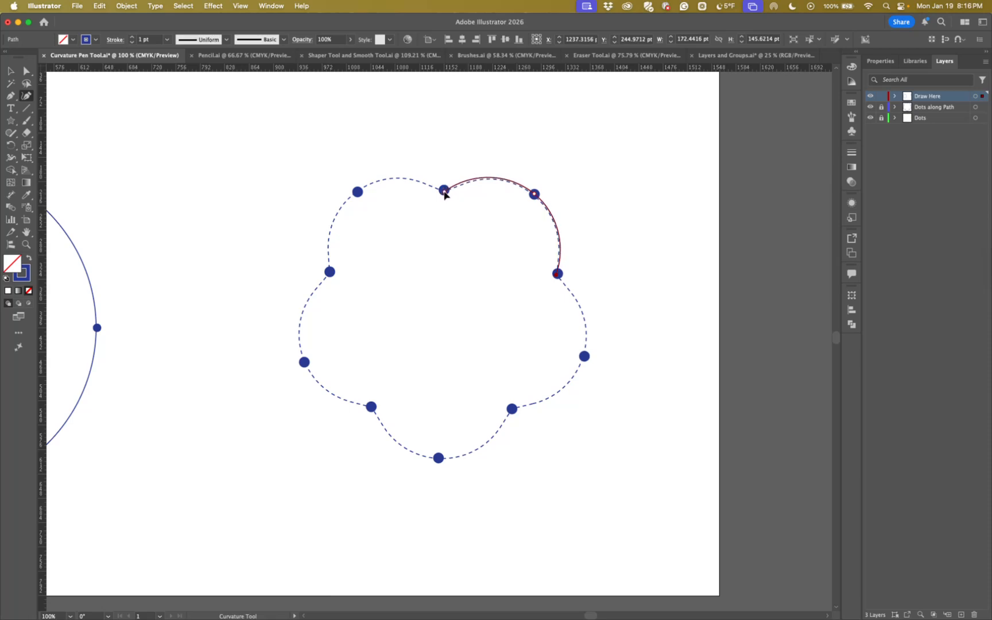
Try closing the first petal by joining its last point to the start point, and undo the closure
left_click(443, 191)
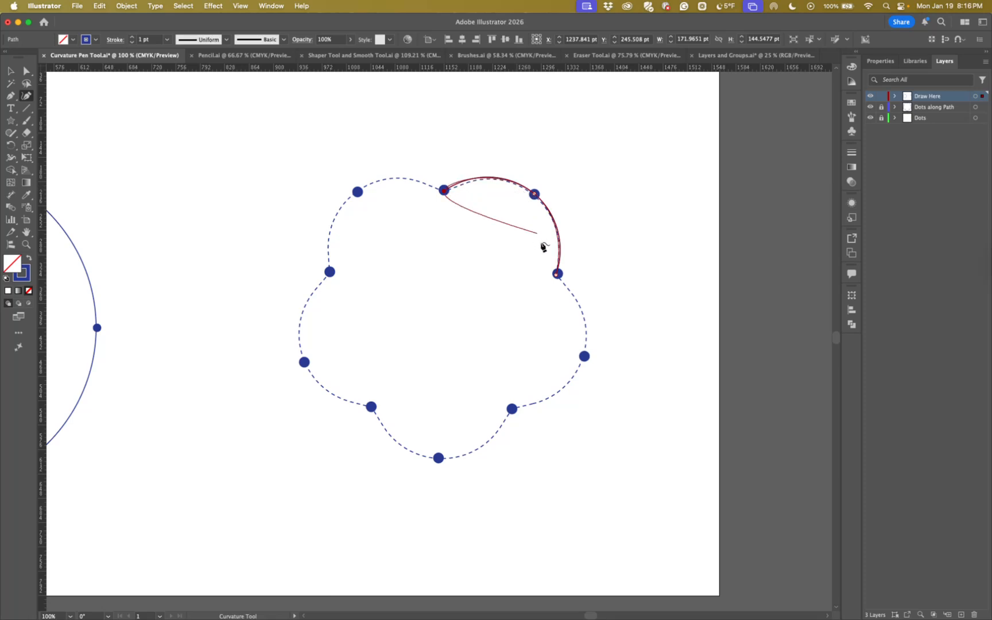
left_click(557, 275)
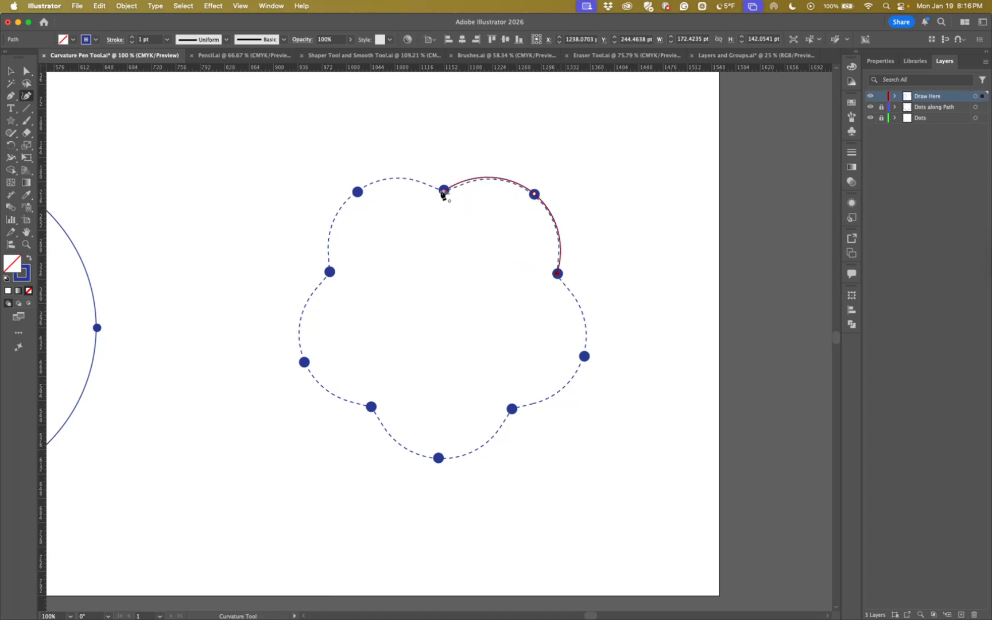
left_click(444, 191)
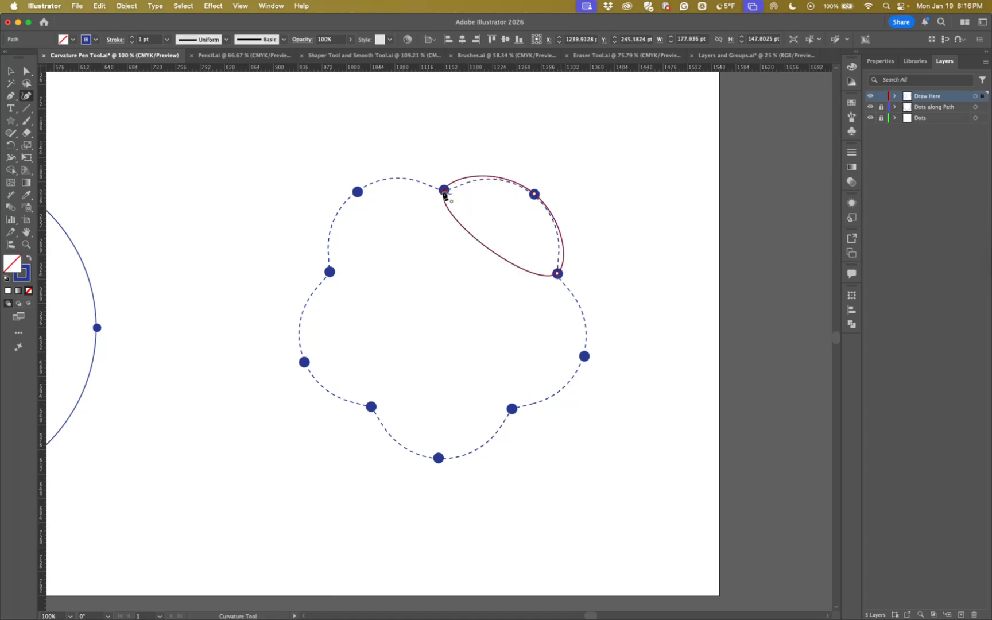
key("super+z")
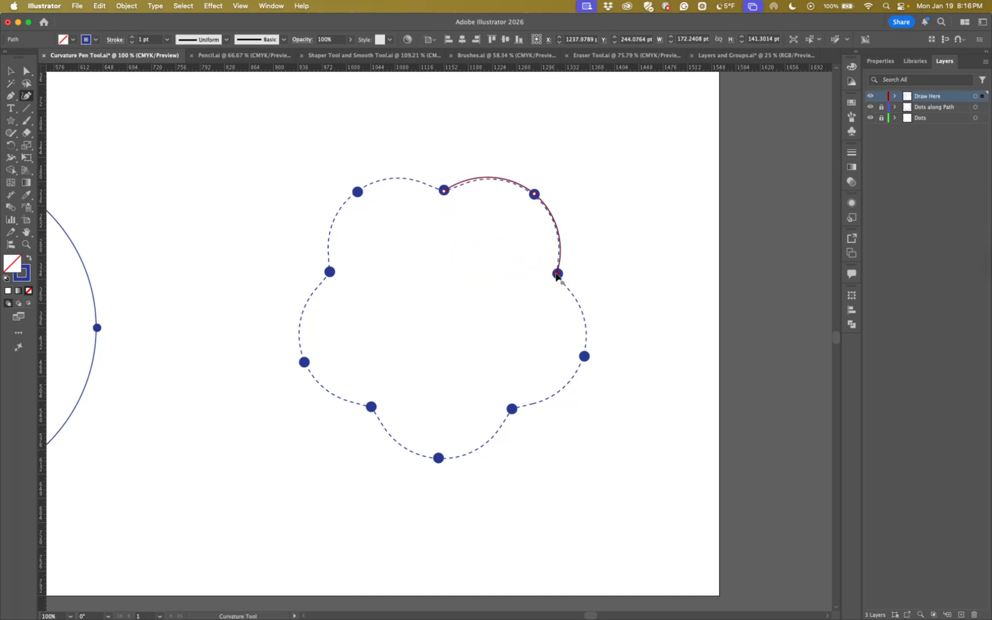
Try converting the petal arc's end points into corner points, and undo the resulting changes
mouse_move(443, 190)
left_mouse_down()
mouse_move(436, 219)
mouse_move(443, 191)
left_mouse_up()
double_click(444, 190)
left_click(558, 274)
left_click(557, 275)
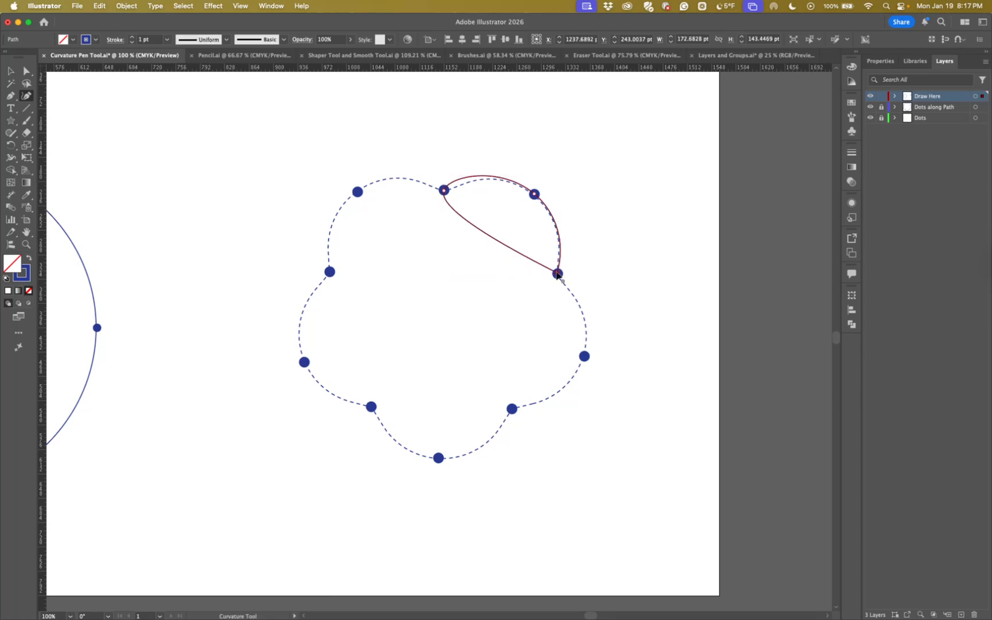
double_click(557, 274)
key("super+z")
key("super+z")
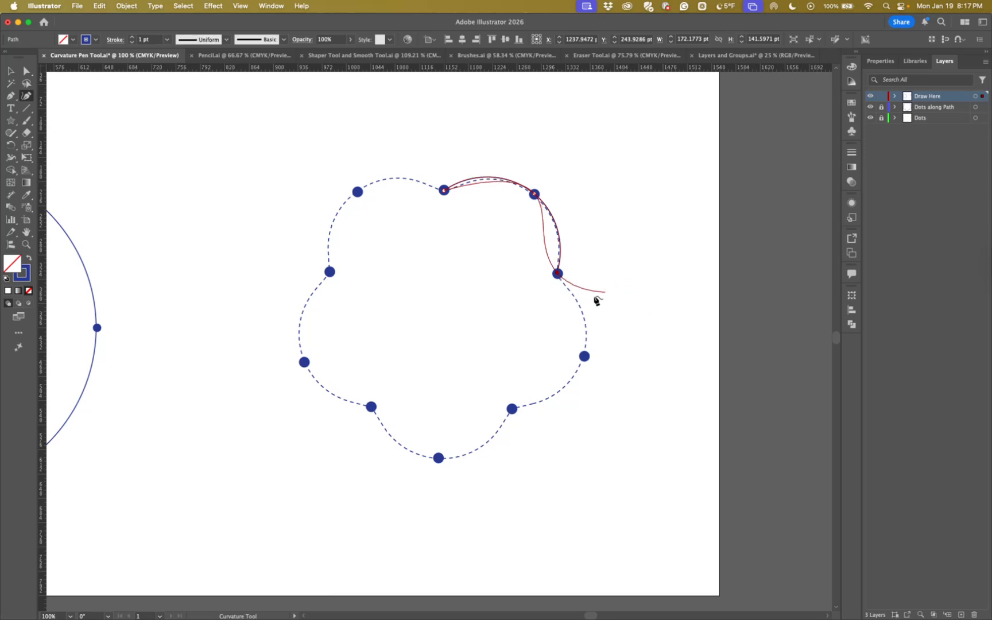
Undo back to the first segment and redraw the petal arc to the inner dot below the upper-right dot
key("super")
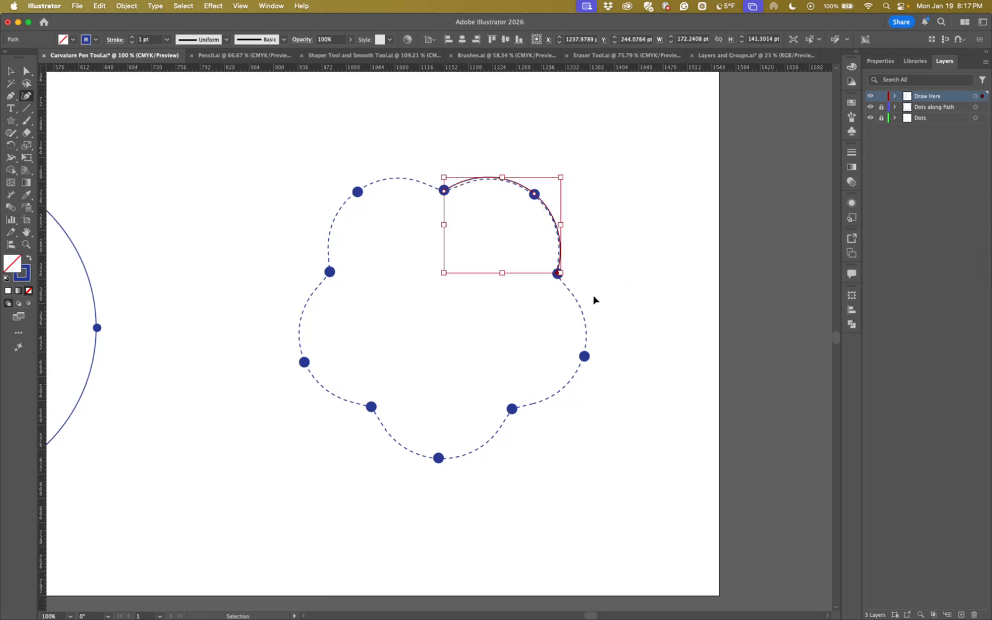
key("super+z")
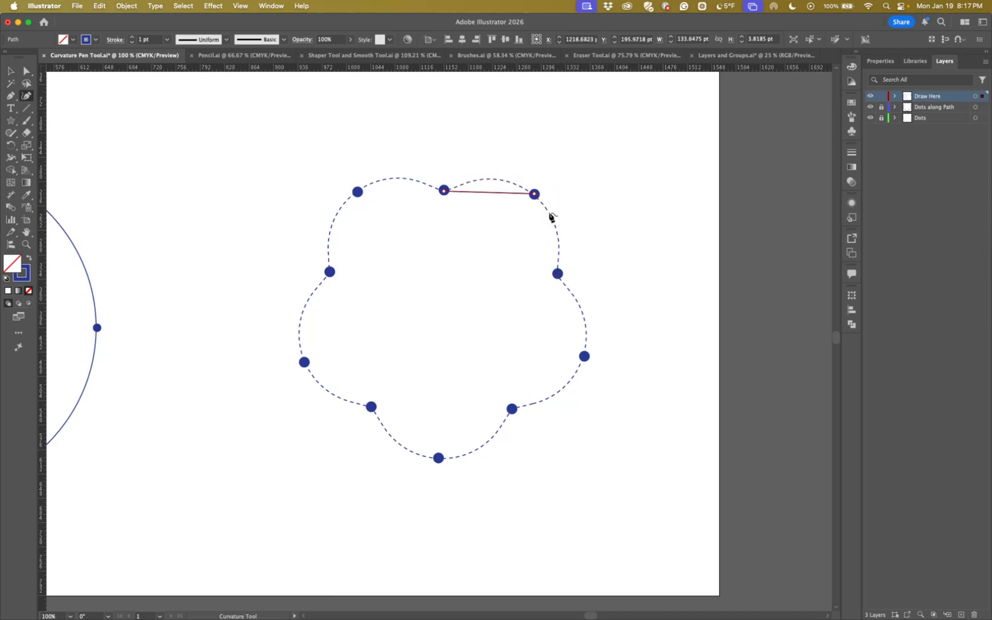
left_click(534, 195)
left_click(557, 274)
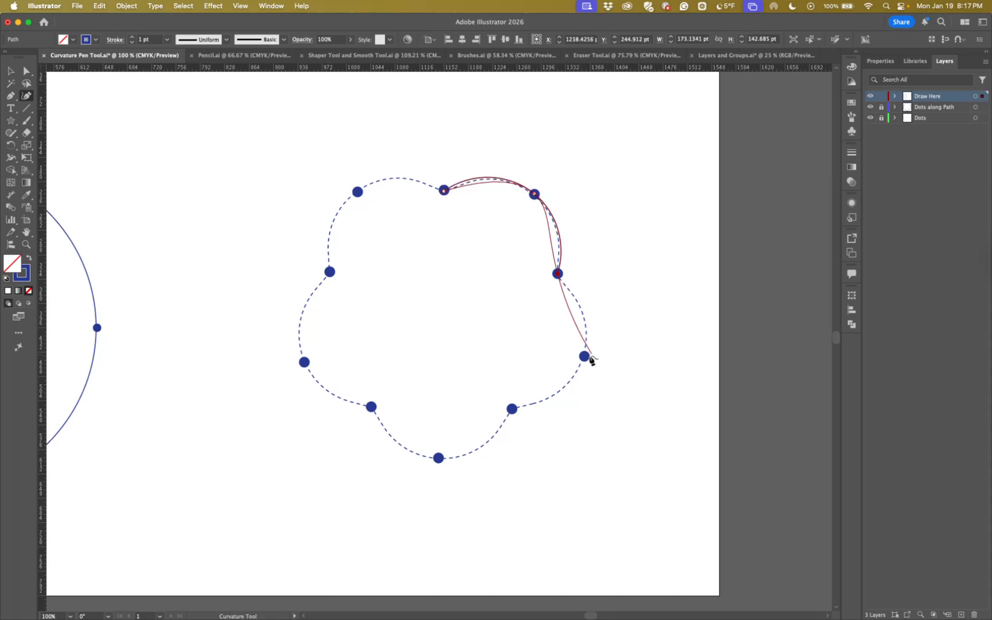
Extend the path to the outer right dot and add points around the inner dot, pulling both segments onto the dashed outline
left_click(585, 356)
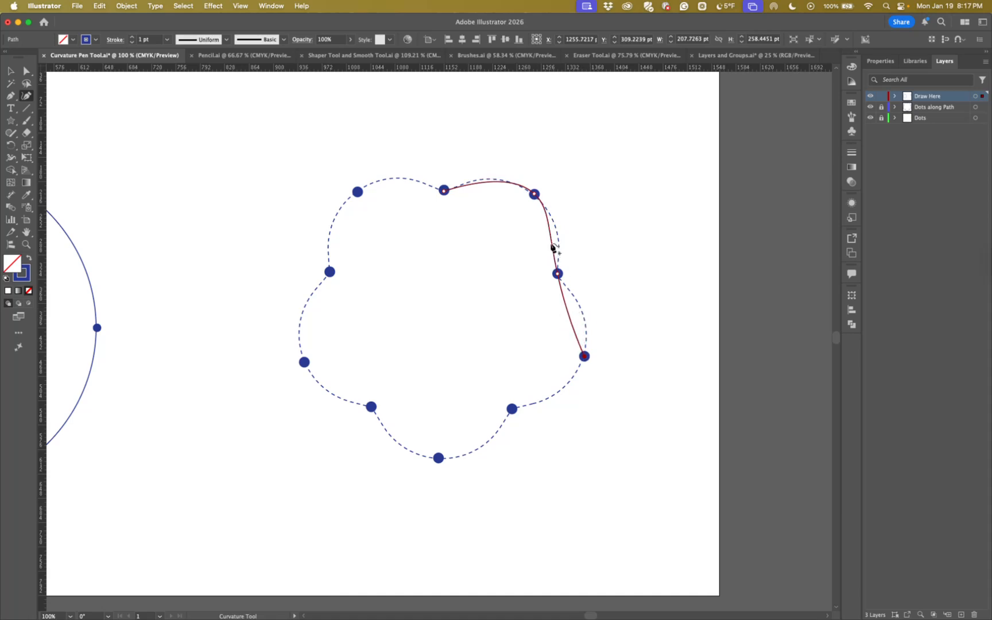
left_click_drag(553, 246, 557, 241)
left_click_drag(568, 328, 574, 295)
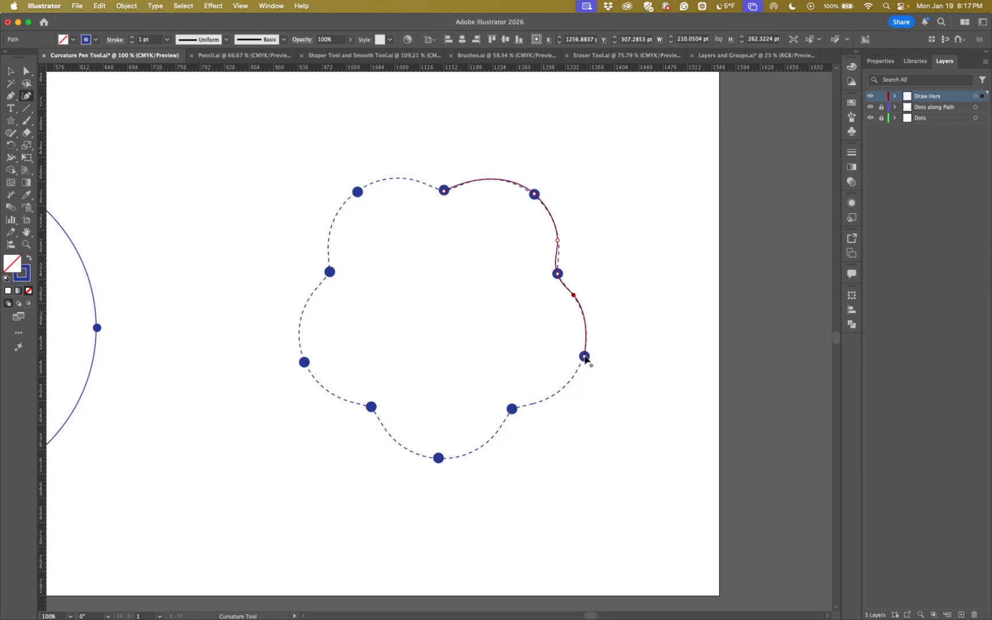
Continue the path through the lower-right inner dot to the bottom dot, adding points that bend it onto the dashed outline
left_click(512, 410)
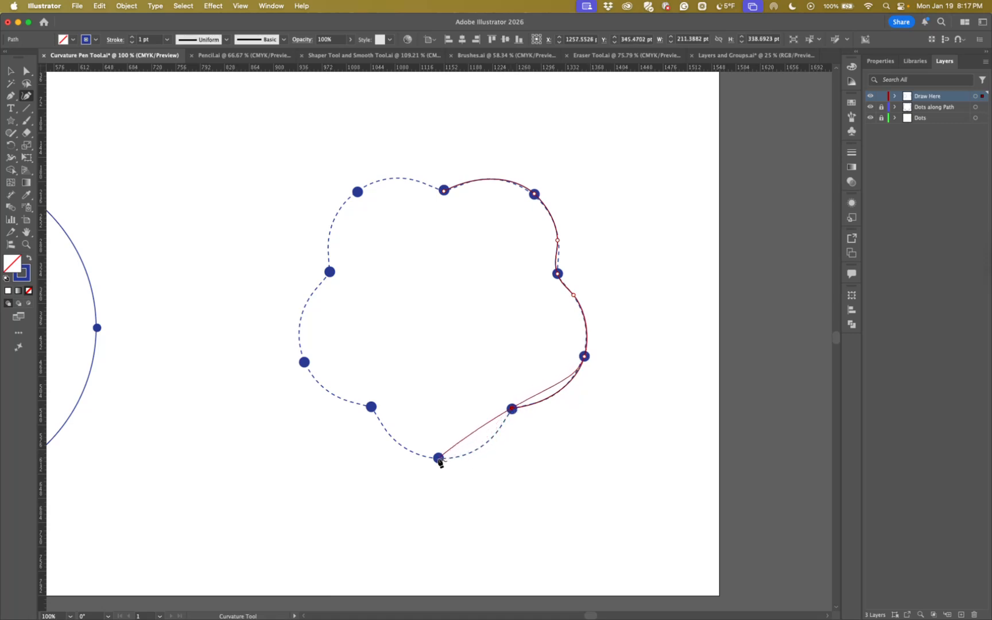
left_click(439, 458)
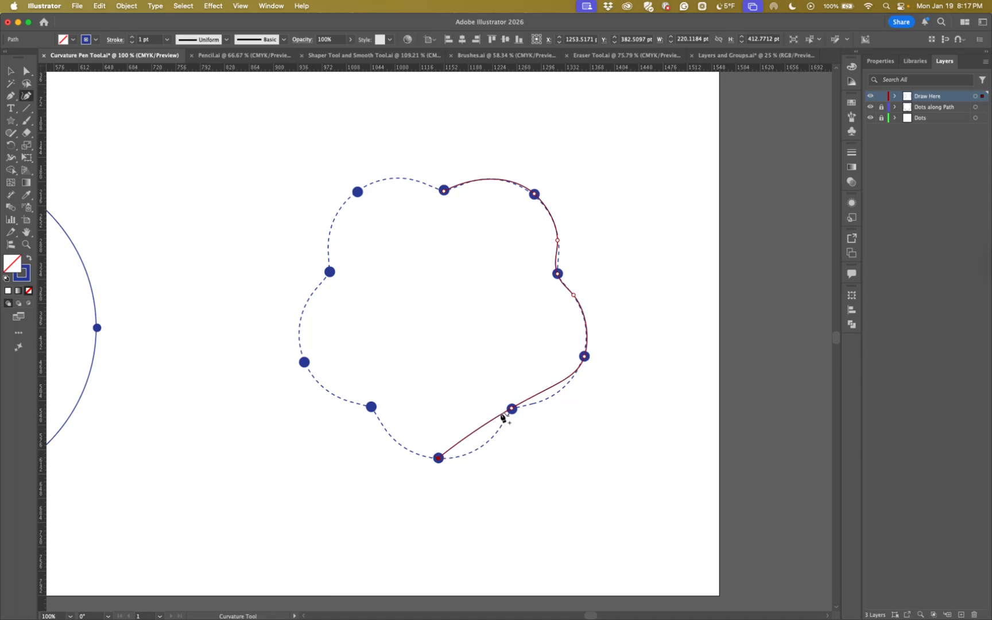
left_click_drag(501, 414, 488, 441)
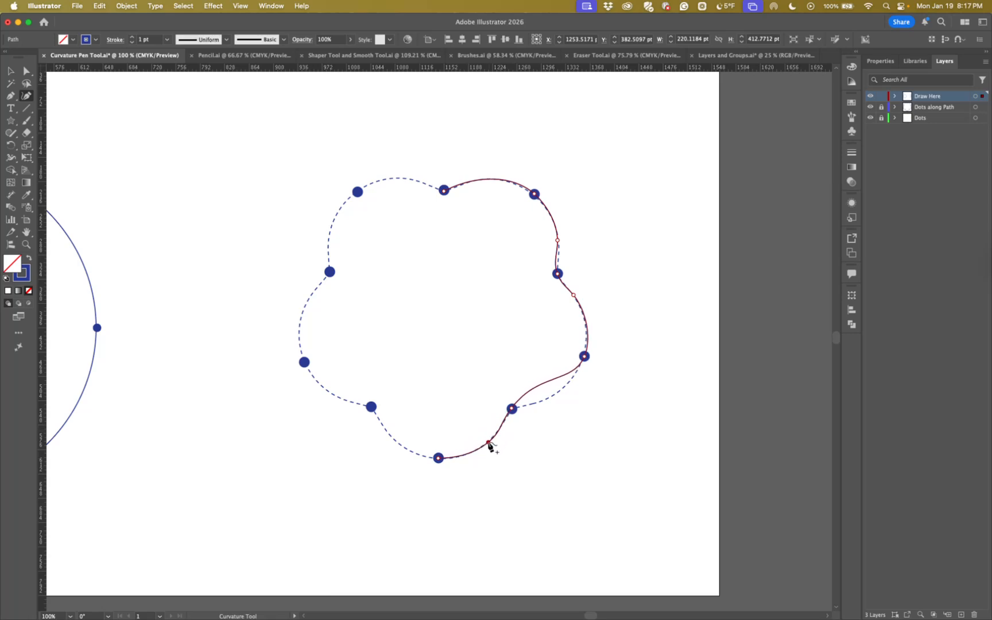
left_click_drag(527, 396, 508, 423)
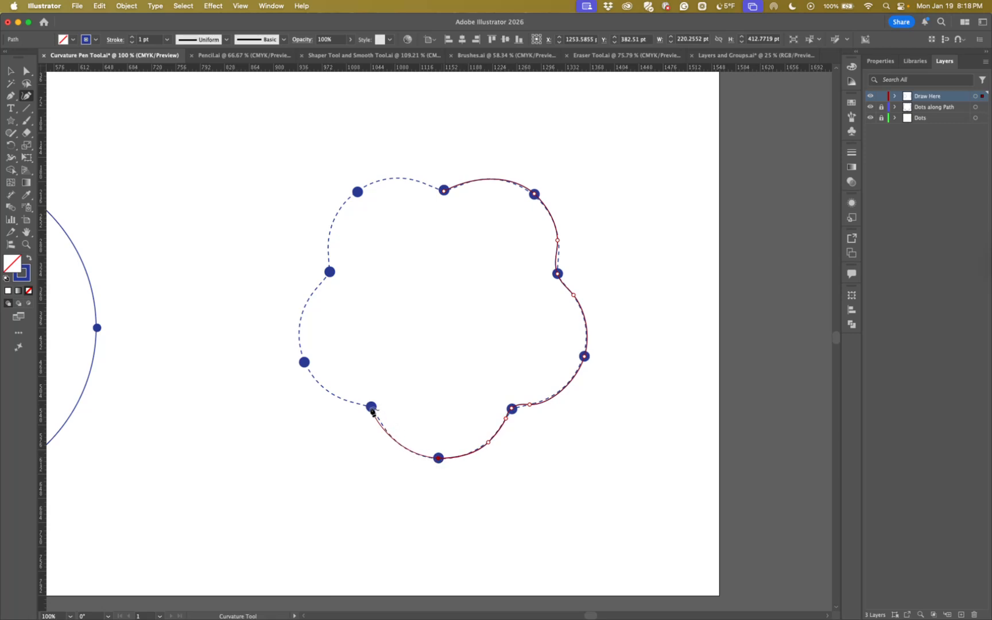
Extend the path through the lower-left inner dot to the lower-left outer dot, adding points that bend both segments onto the dashed outline
left_click(372, 407)
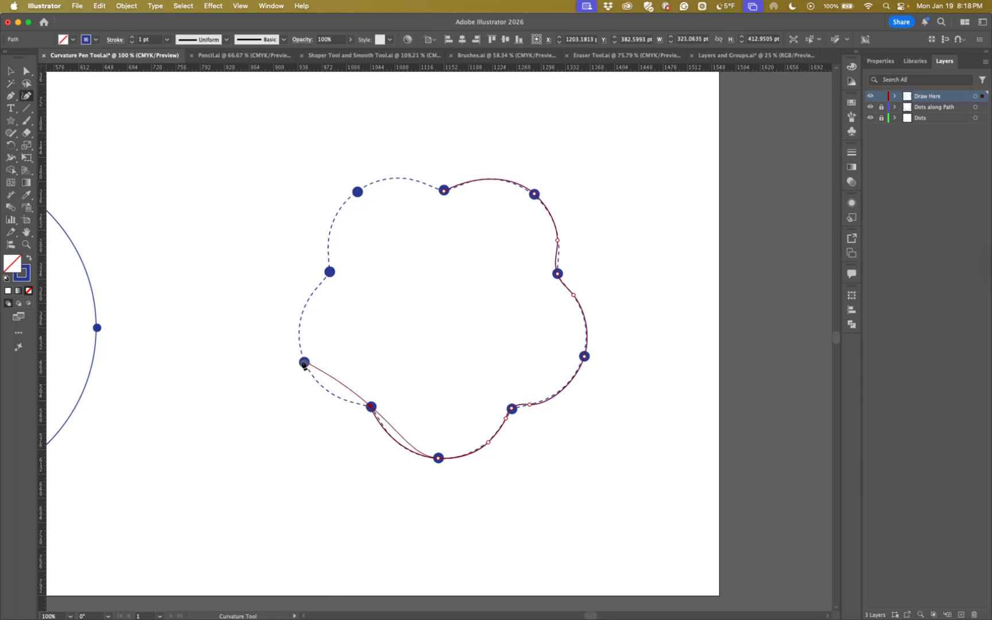
left_click(304, 362)
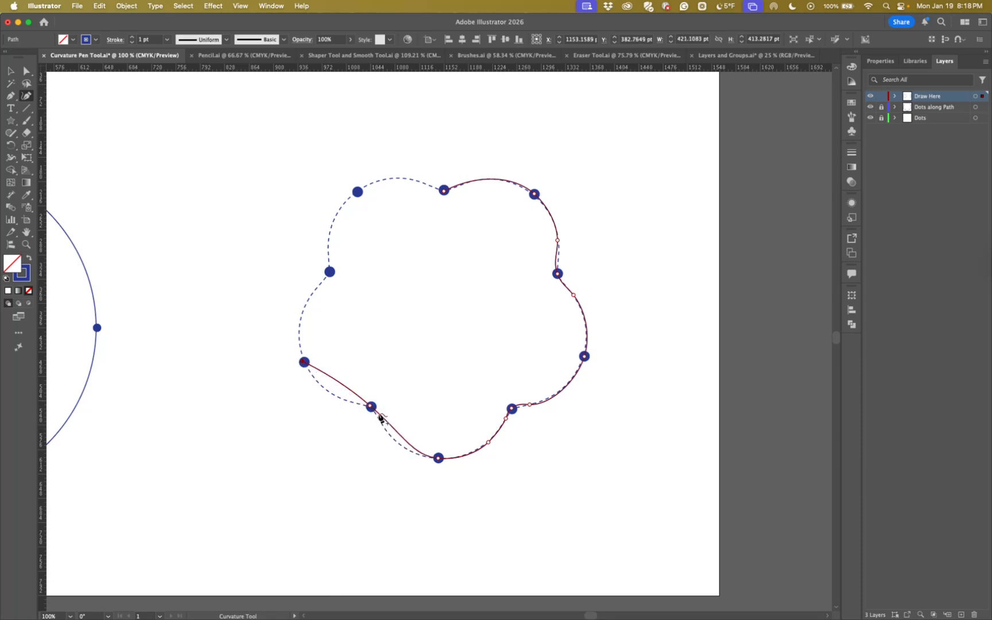
left_click_drag(378, 415, 379, 422)
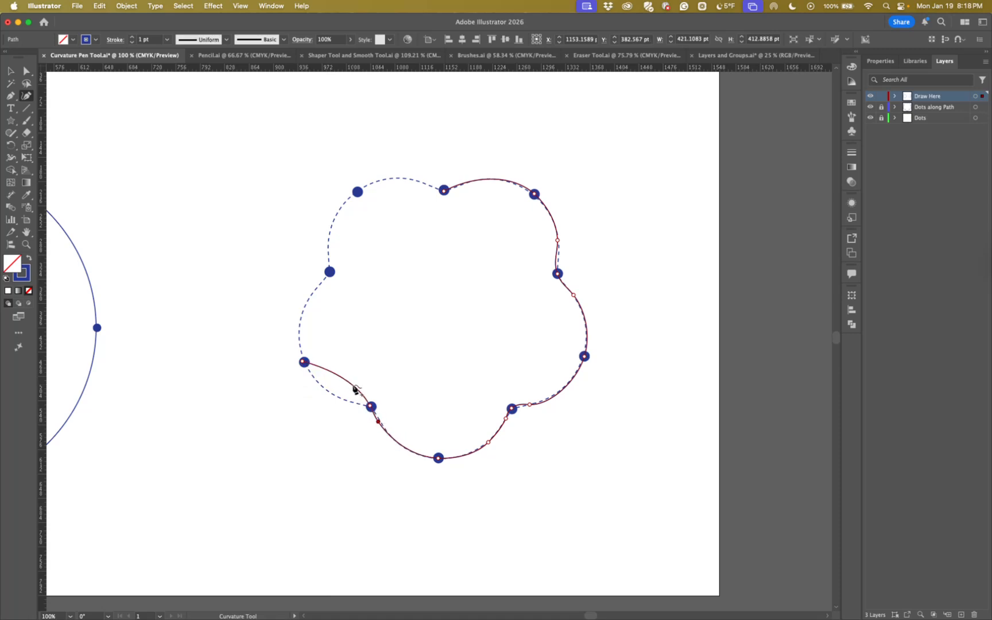
left_click_drag(365, 400, 341, 399)
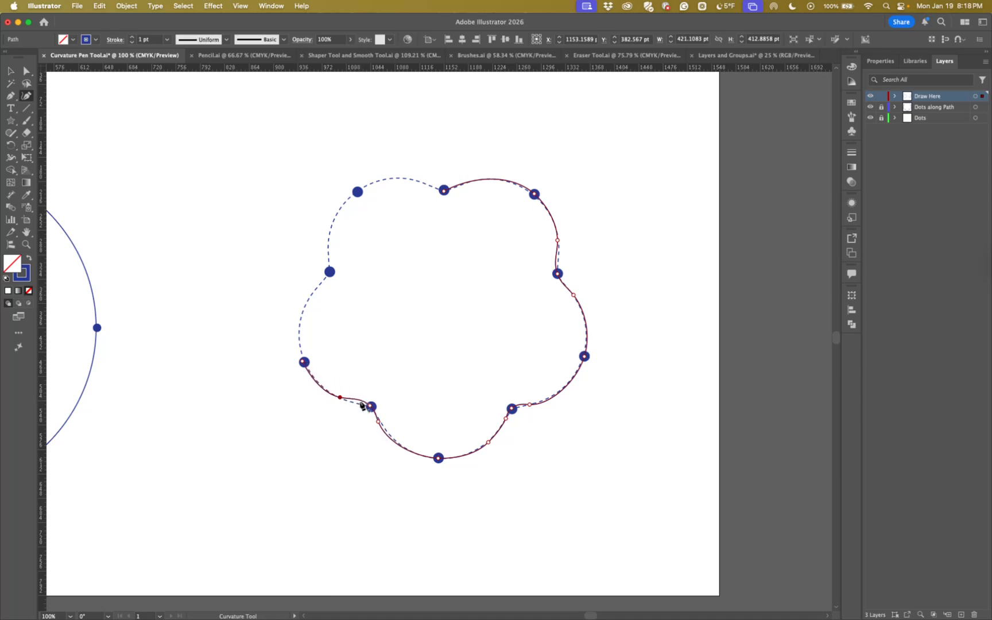
left_click(360, 404)
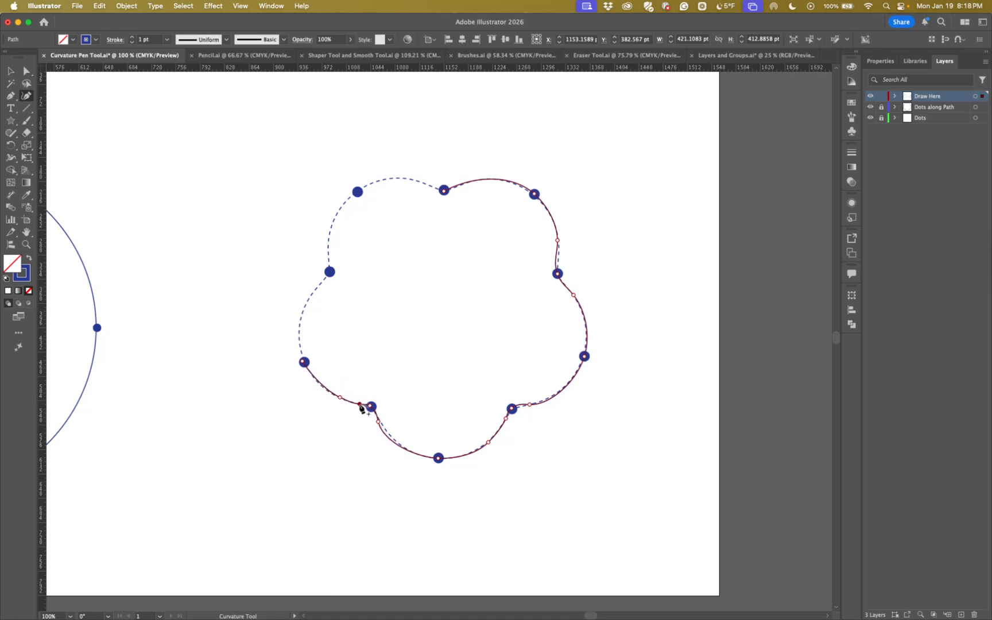
Continue the path through the left inner dot to the upper-left dot, adding points on both sides of the inner dot to follow the outline
left_click(304, 362)
left_click(330, 272)
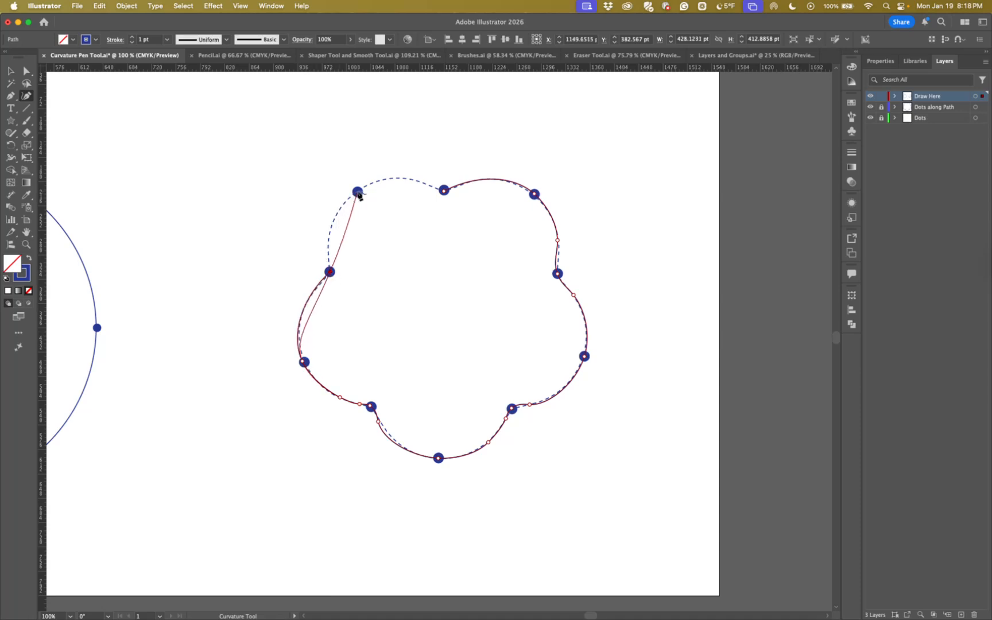
left_click(357, 192)
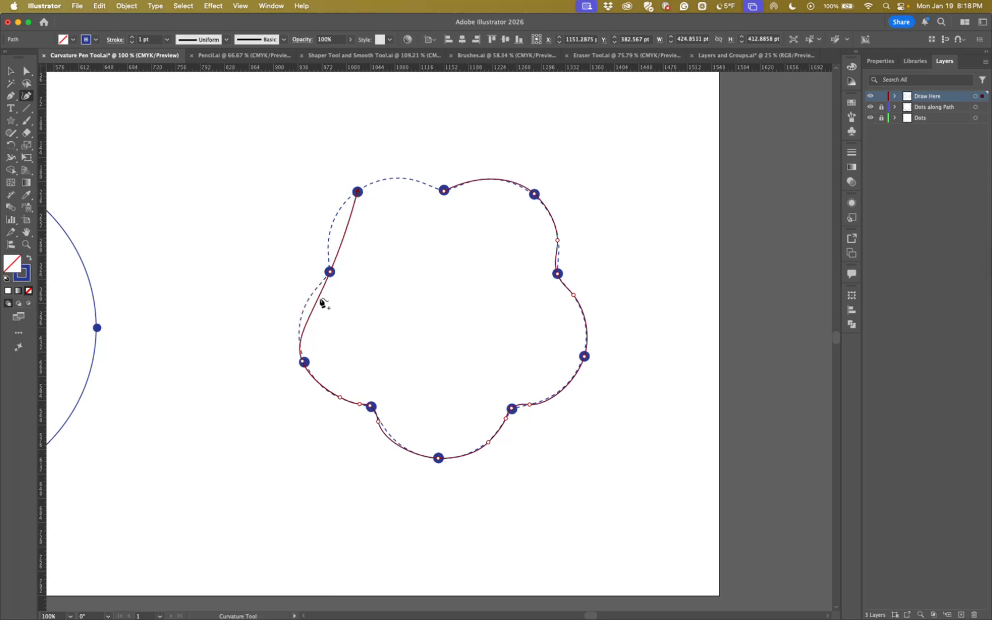
left_click(320, 282)
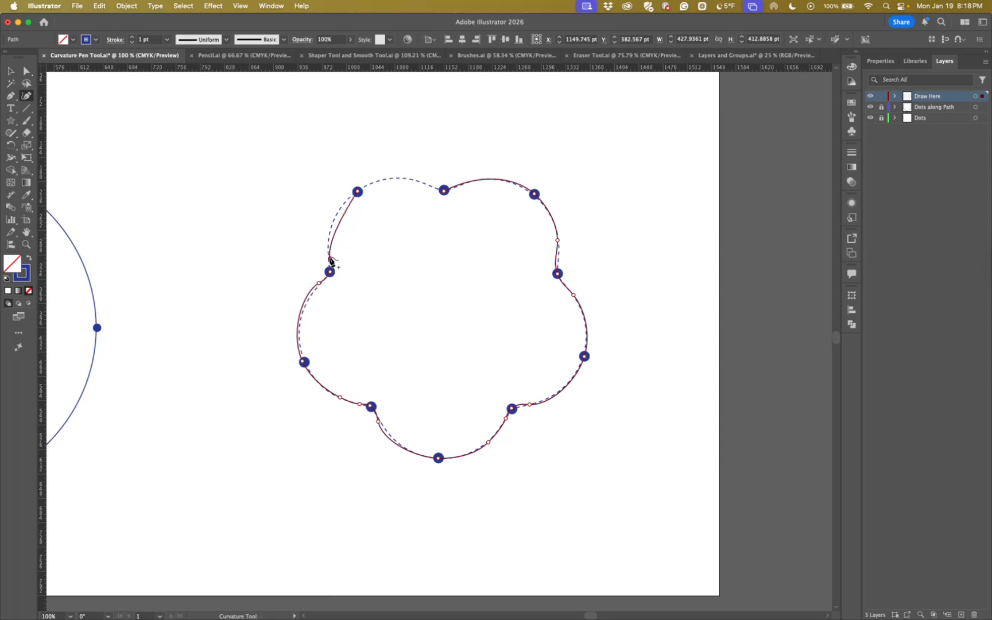
left_click(328, 249)
left_click_drag(328, 250, 328, 262)
Curve the last segment over the upper-left petal and close the path at the top inner dot
left_click(394, 180)
left_click_drag(397, 182, 444, 193)
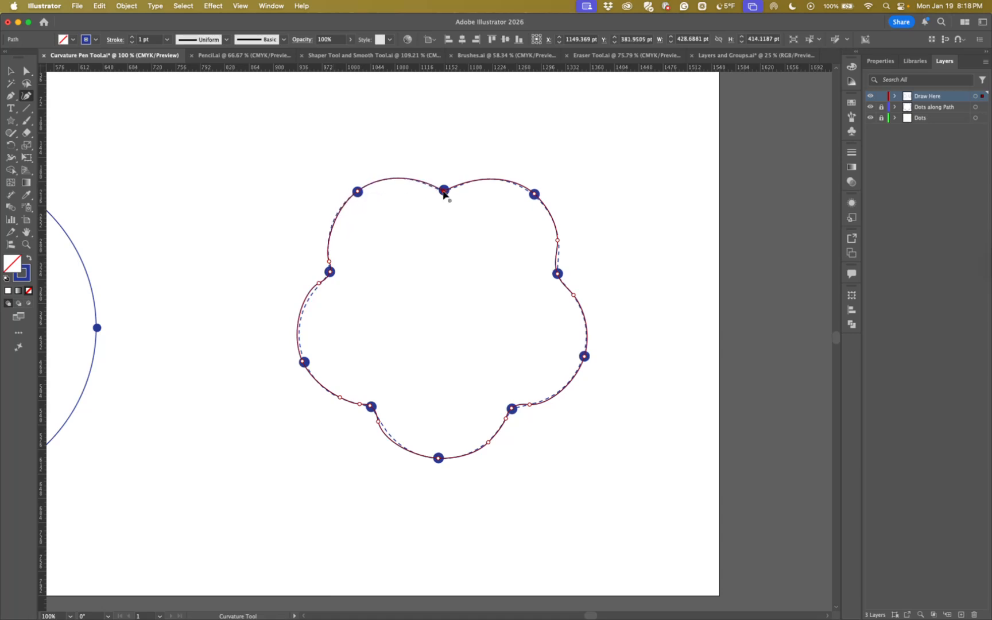
left_click(443, 192)
Refine the lower-left petal by adding a point below the left inner dot and nudging its points onto the dashed outline
left_click_drag(306, 296, 318, 285)
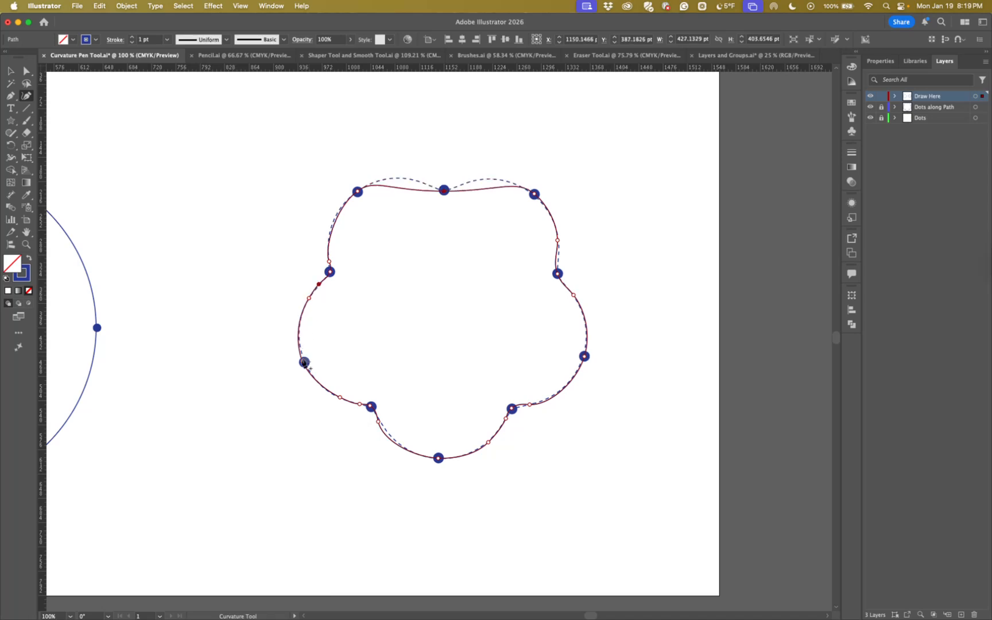
left_click_drag(302, 360, 305, 362)
left_click_drag(339, 397, 356, 404)
left_click(371, 407)
Fit the bottom petal to the outline with points on its left side and bottom dot, and move the point beside the lower-right inner dot closer
left_click_drag(378, 420, 376, 415)
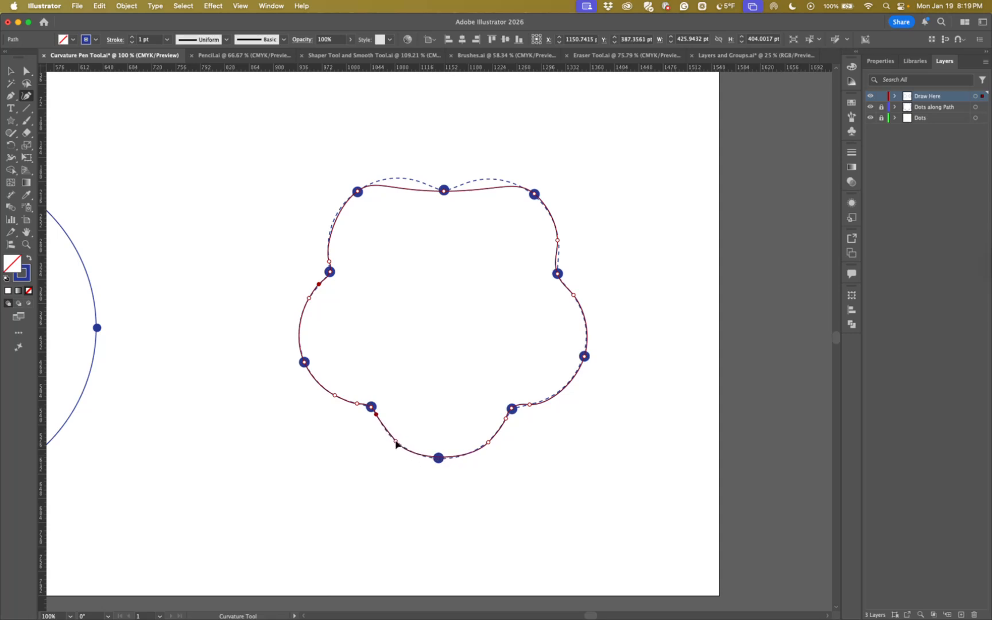
left_click(394, 441)
left_click(439, 459)
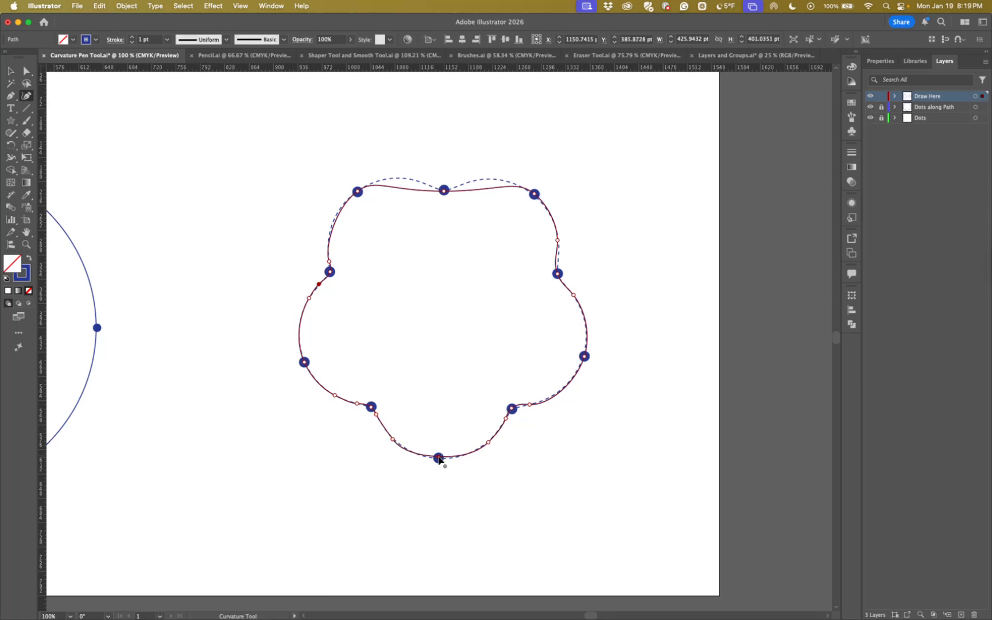
left_click_drag(393, 441, 397, 442)
left_click(398, 445)
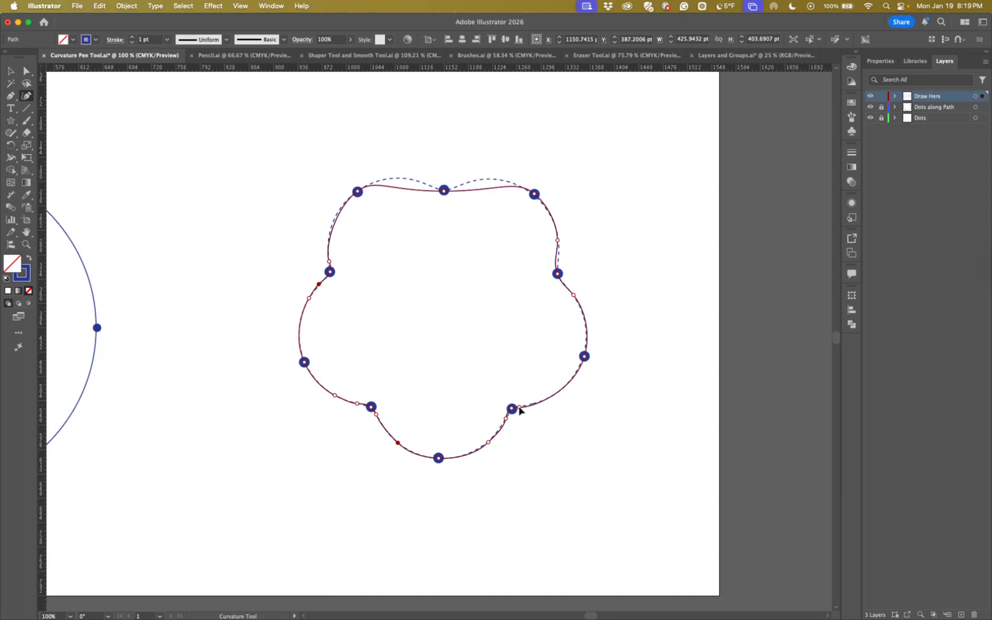
left_click(520, 408)
Add and adjust points on both sides of the top inner dot to pull the two upper petals back onto the outline
left_click_drag(481, 191, 450, 189)
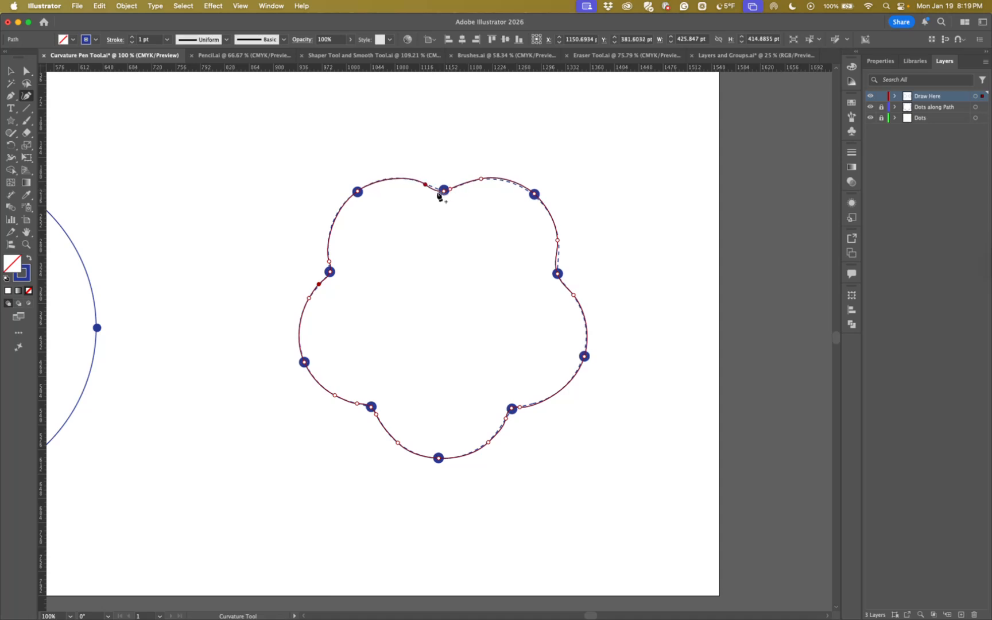
left_click_drag(441, 190, 438, 189)
left_click(11, 73)
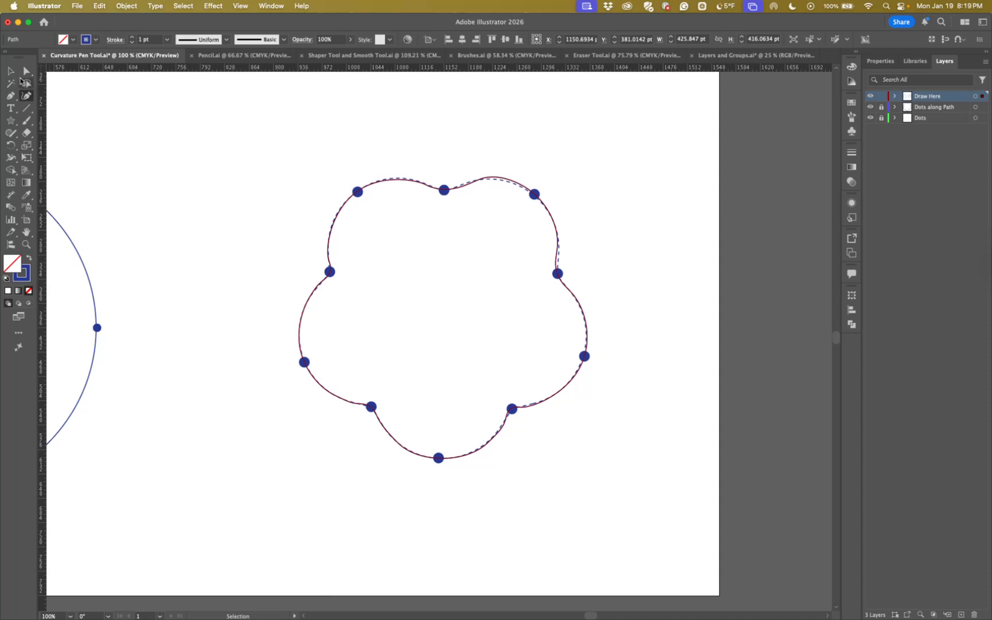
left_click(27, 96)
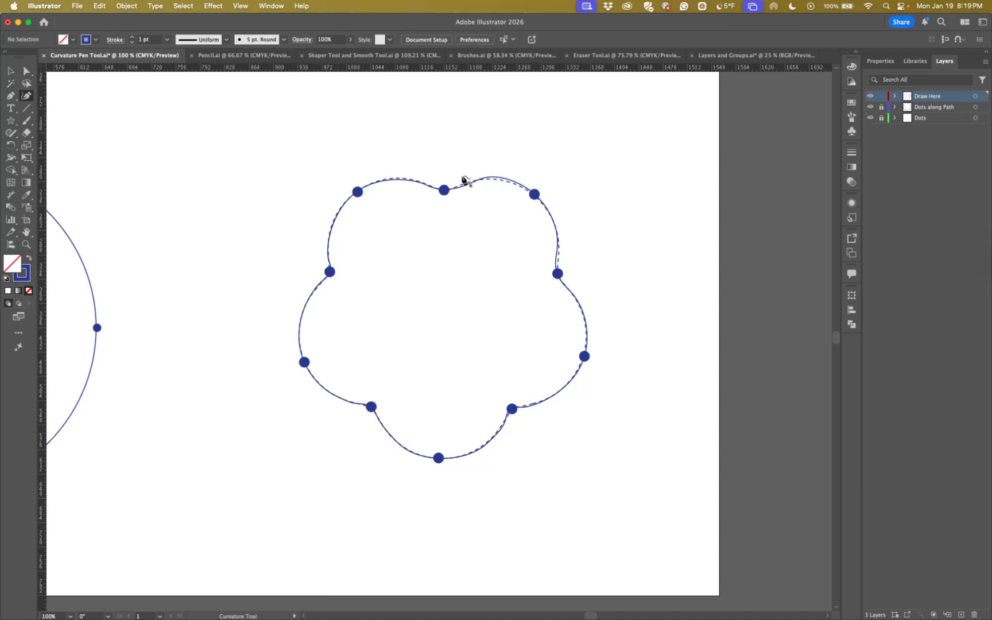
left_click(493, 176)
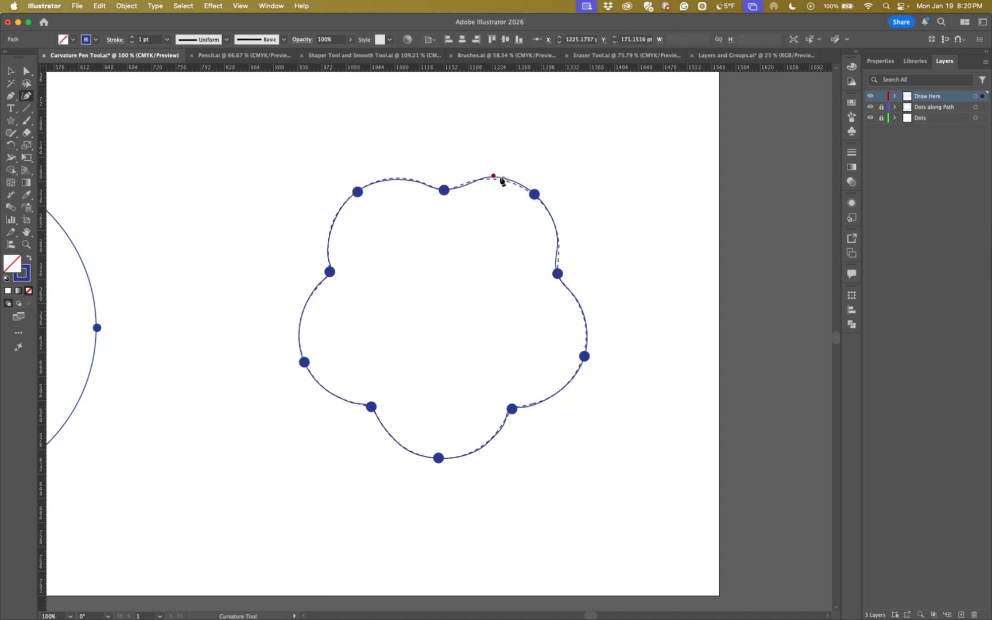
key("Escape")
key("a")
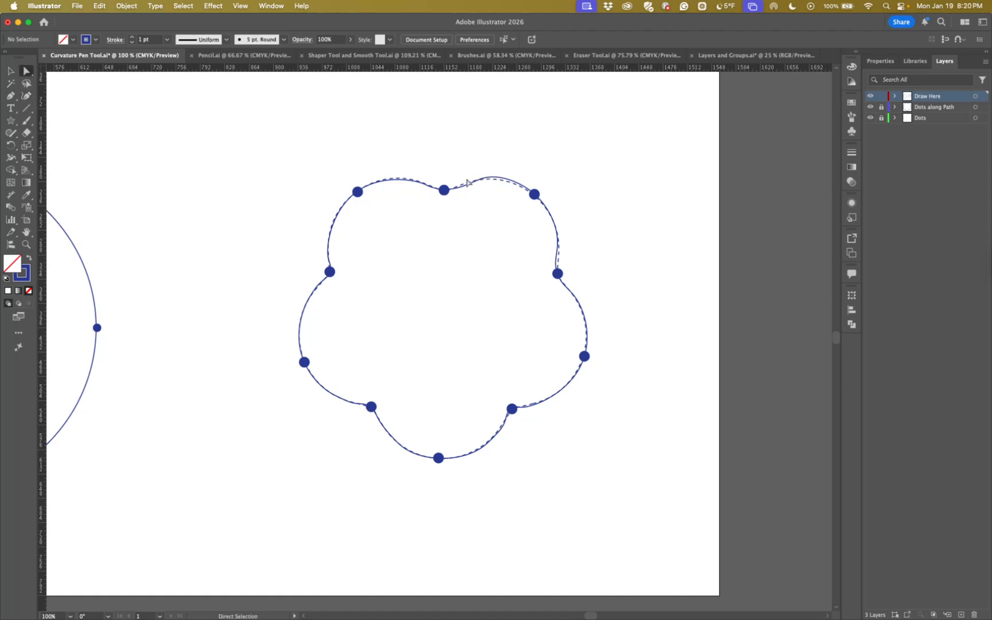
key("v")
Reselect the flower path and move the points on the upper-right petal and around the right inner dot onto the outline with the Curvature tool
left_click(468, 185)
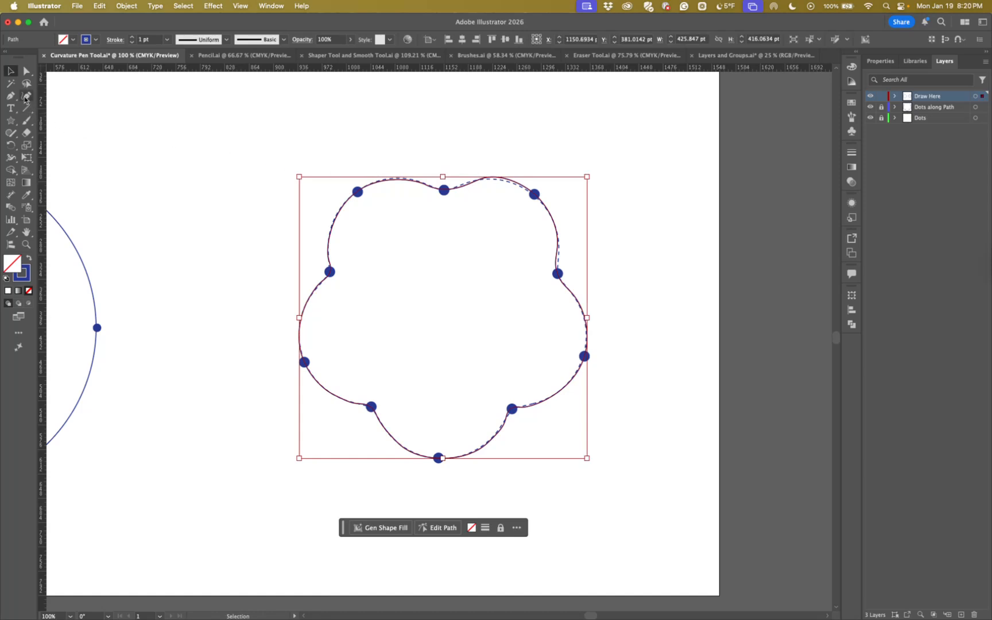
left_click(25, 98)
left_click_drag(480, 180, 463, 187)
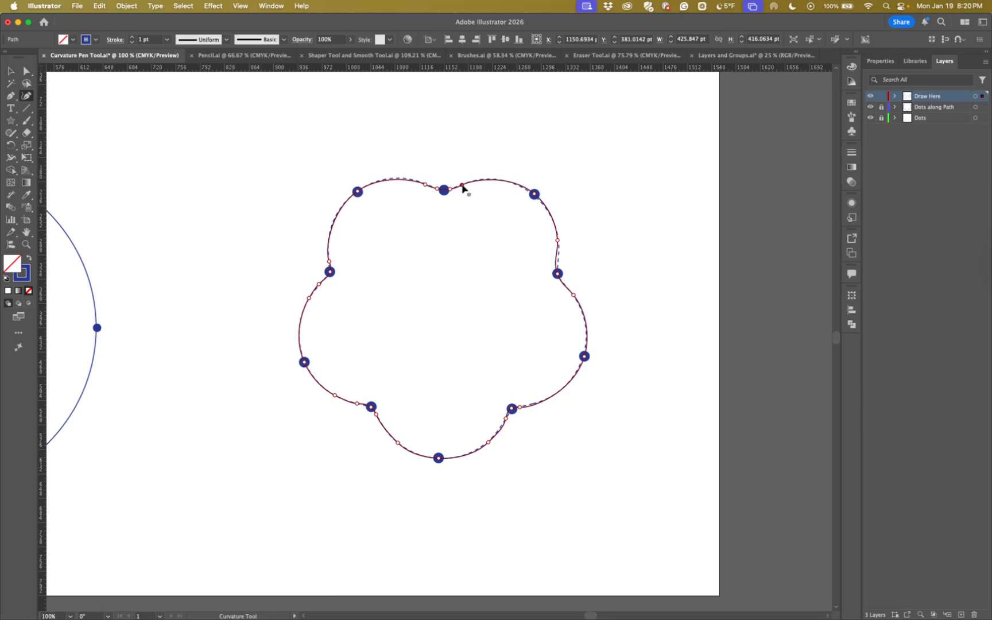
left_click(533, 194)
left_click_drag(557, 242, 559, 261)
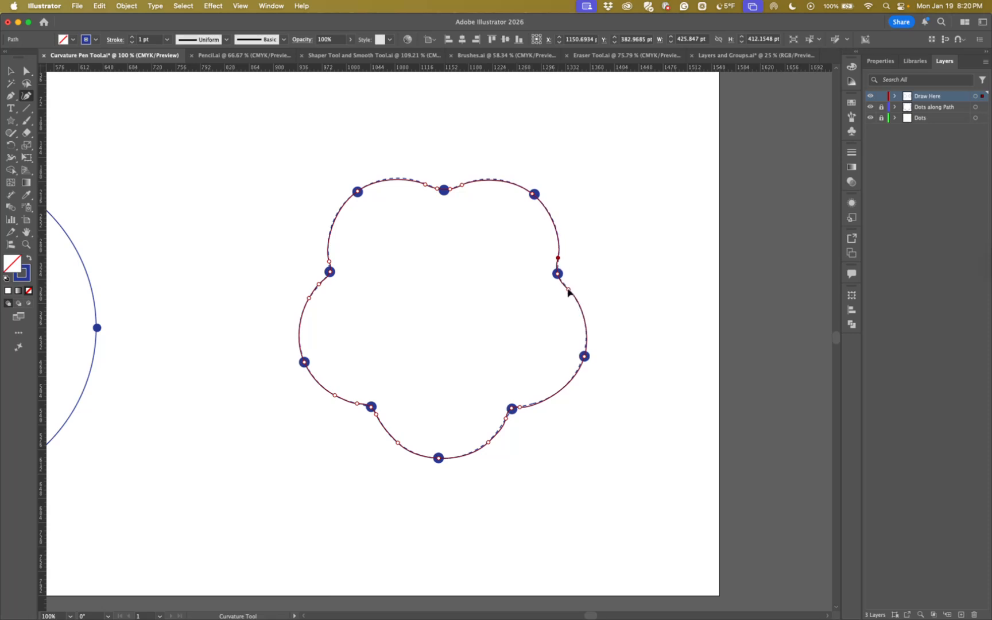
left_click(566, 287)
key("v")
left_click(27, 97)
left_click(28, 73)
left_click(12, 71)
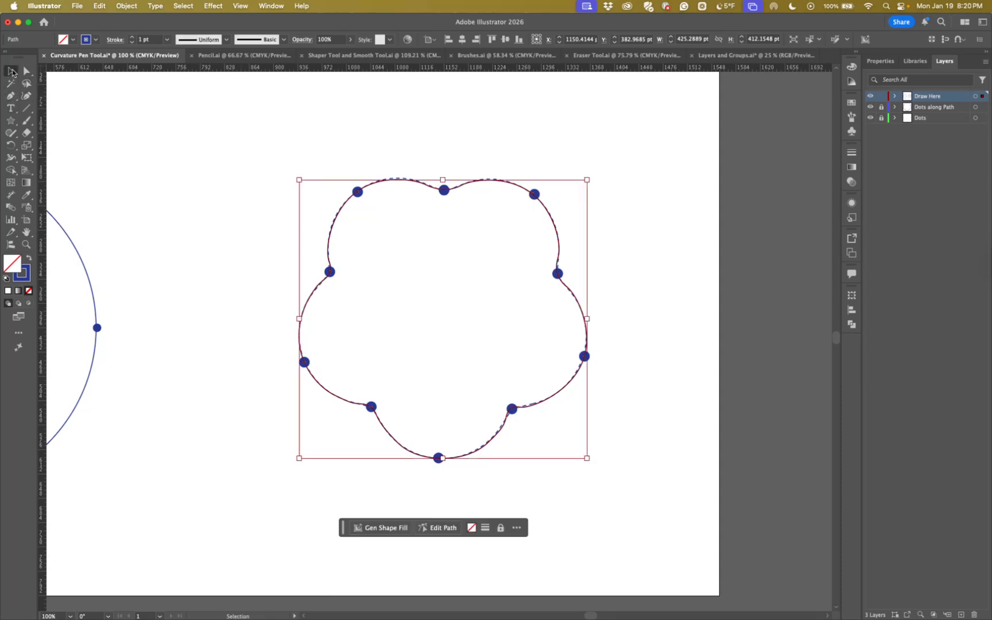
Switch to the Pencil.ai document, hide the Character layer and add a new layer directly above it
left_click(210, 57)
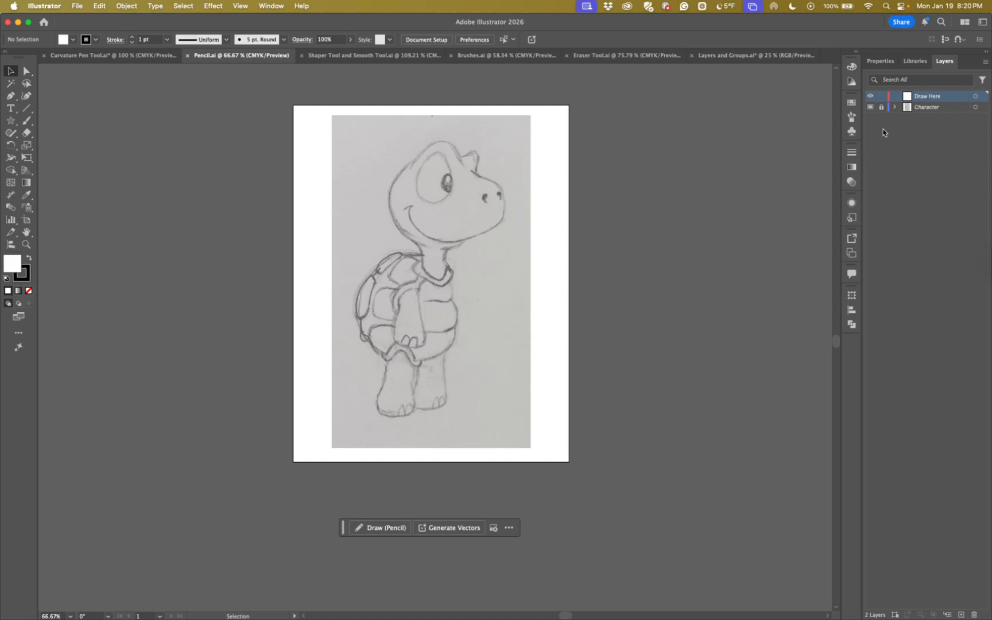
scroll(643, 253, "up", 1)
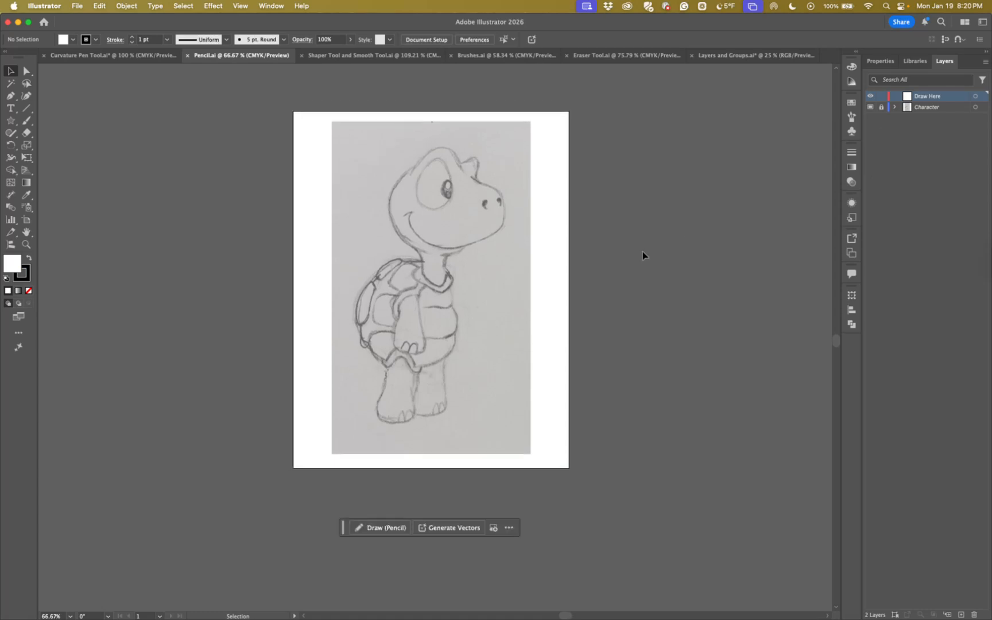
left_click(922, 108)
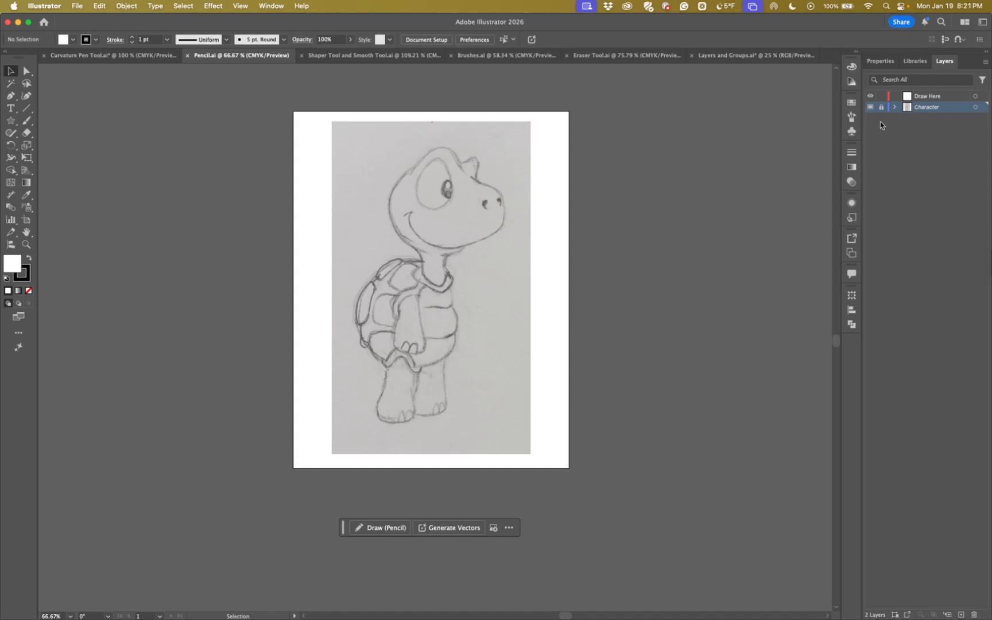
left_click(870, 107)
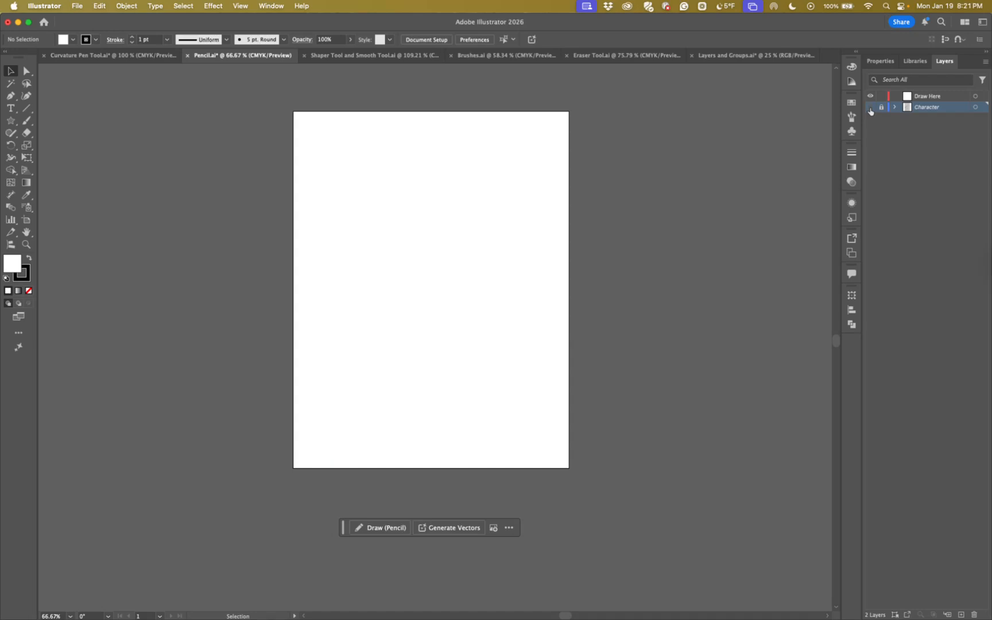
left_click(960, 614)
Place Turtle.jpg from the Graphics folder at its full size near the artboard's upper-left corner, and undo the placement
left_click(77, 7)
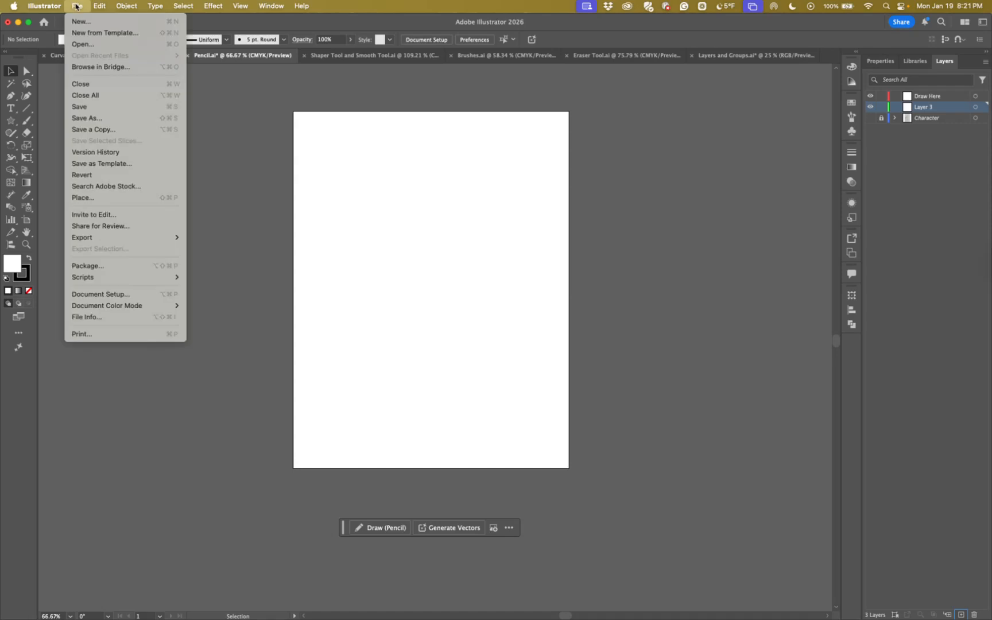
left_click(92, 198)
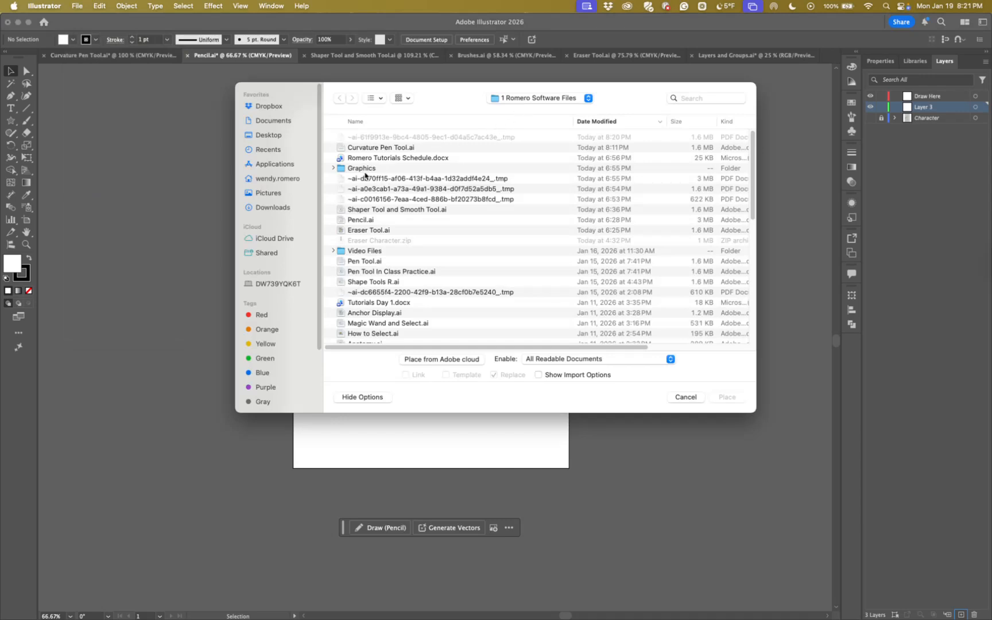
double_click(362, 169)
left_click(360, 137)
left_click(727, 397)
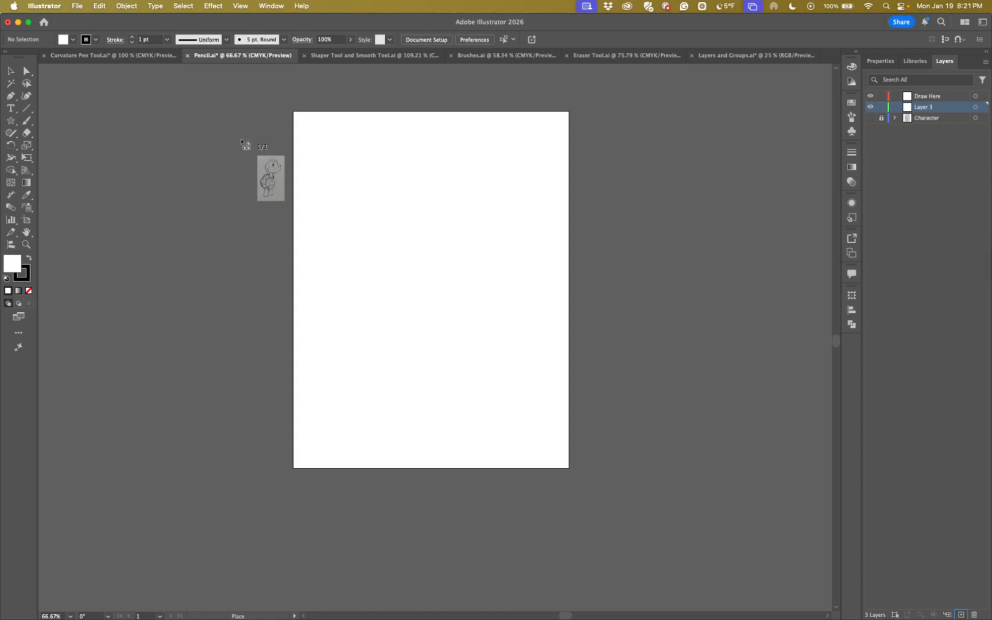
left_click(241, 140)
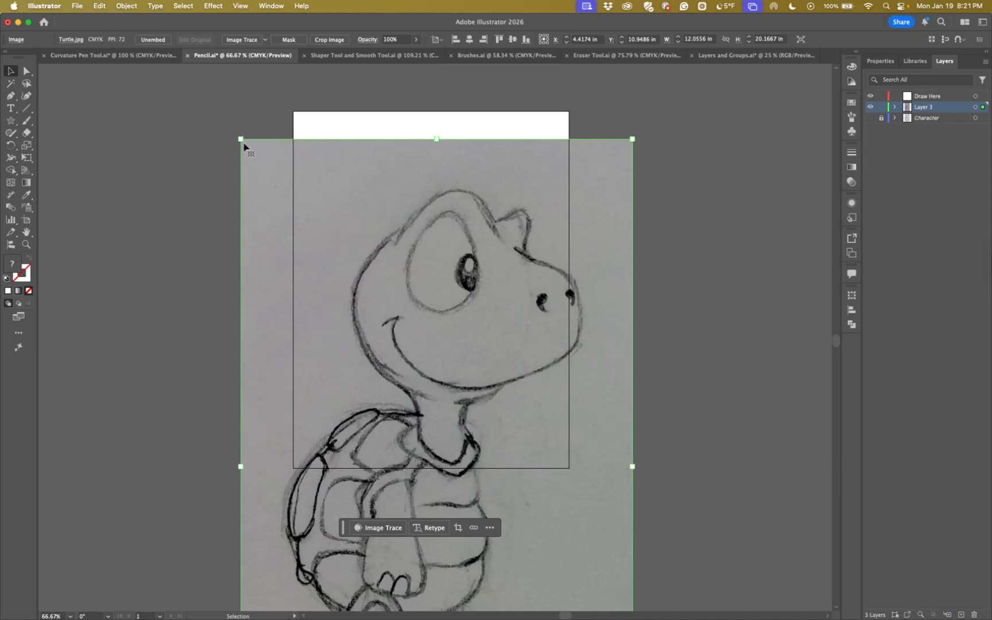
key("super+z")
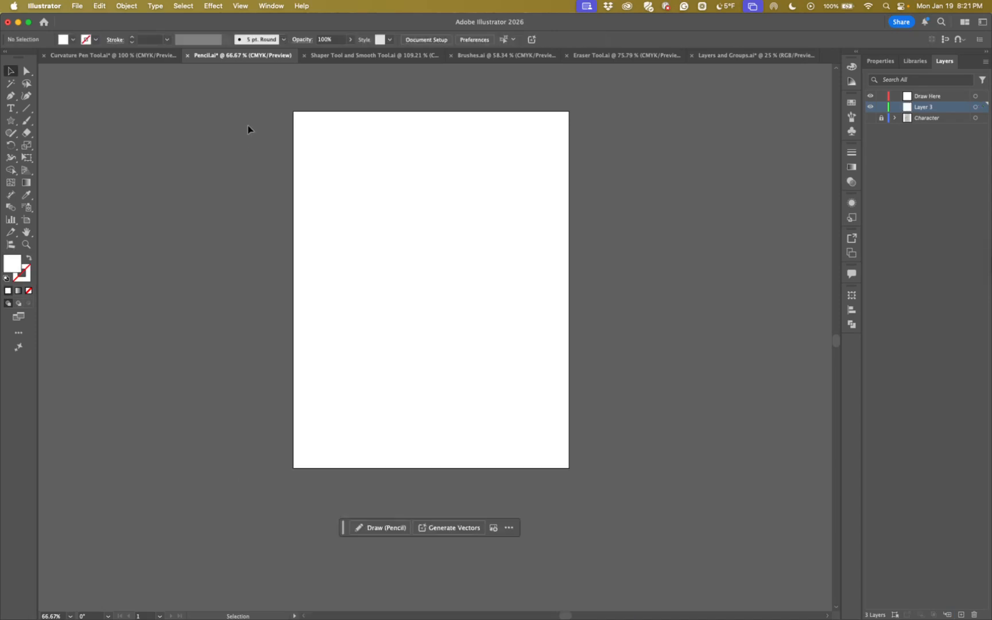
Place Turtle.jpg from the Graphics folder at about 6.35 × 10.63 in and centre it roughly across the artboard
left_click(75, 5)
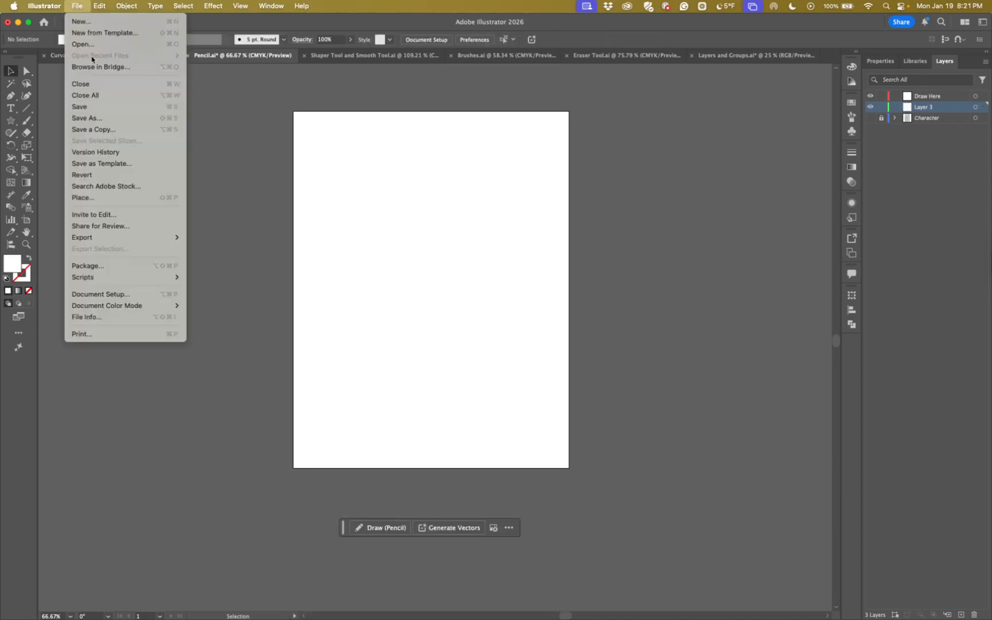
left_click(105, 197)
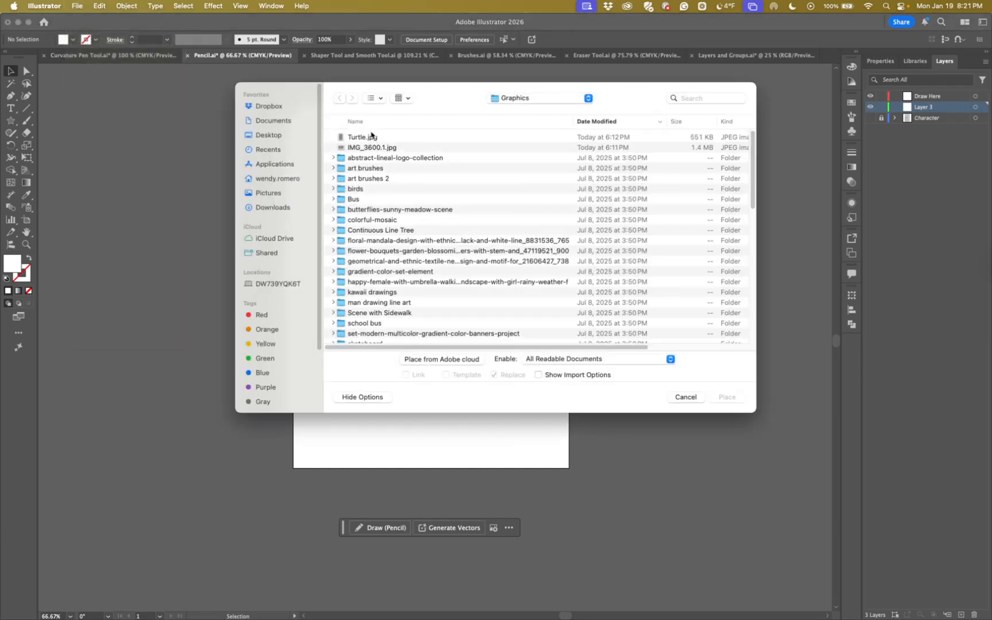
left_click(360, 138)
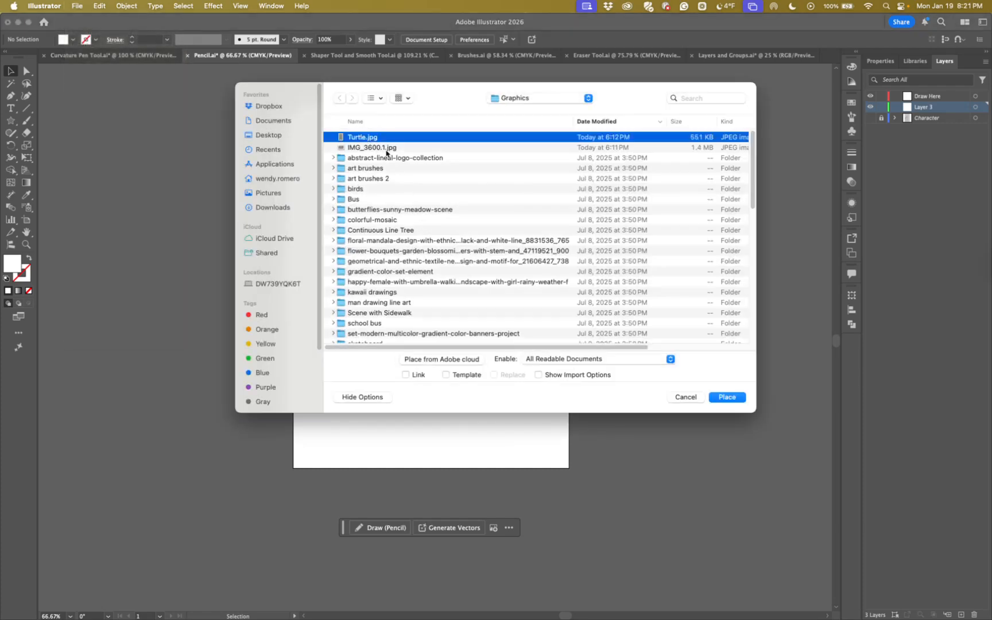
left_click(727, 396)
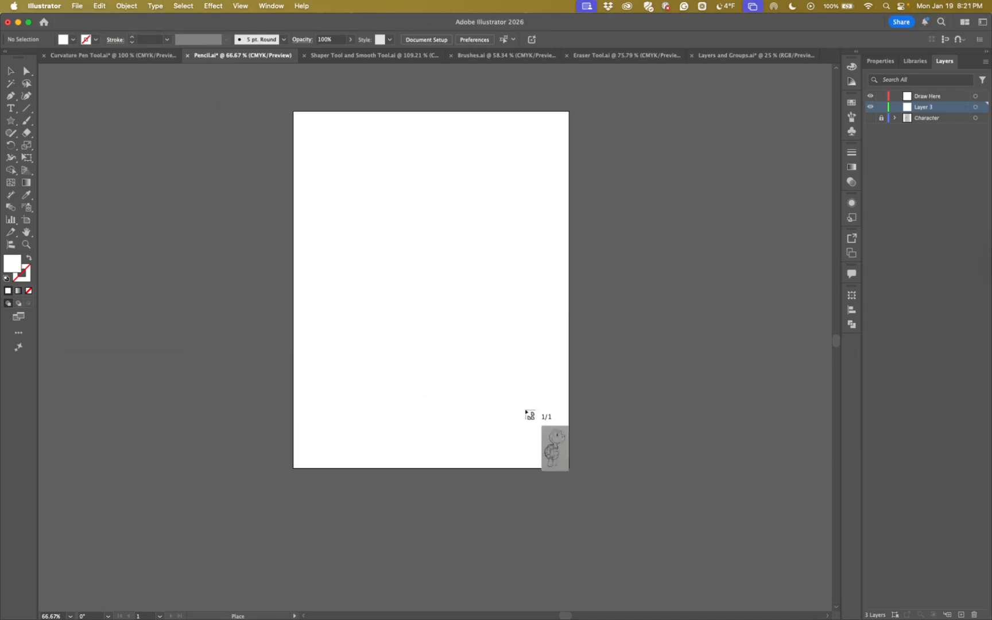
left_click_drag(299, 116, 597, 465)
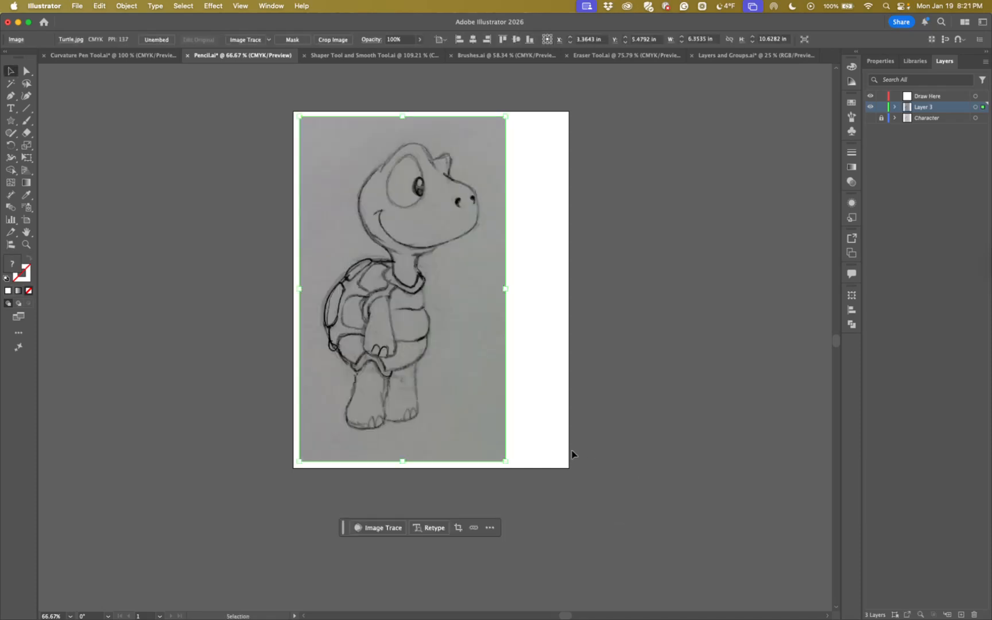
left_click_drag(396, 325, 430, 330)
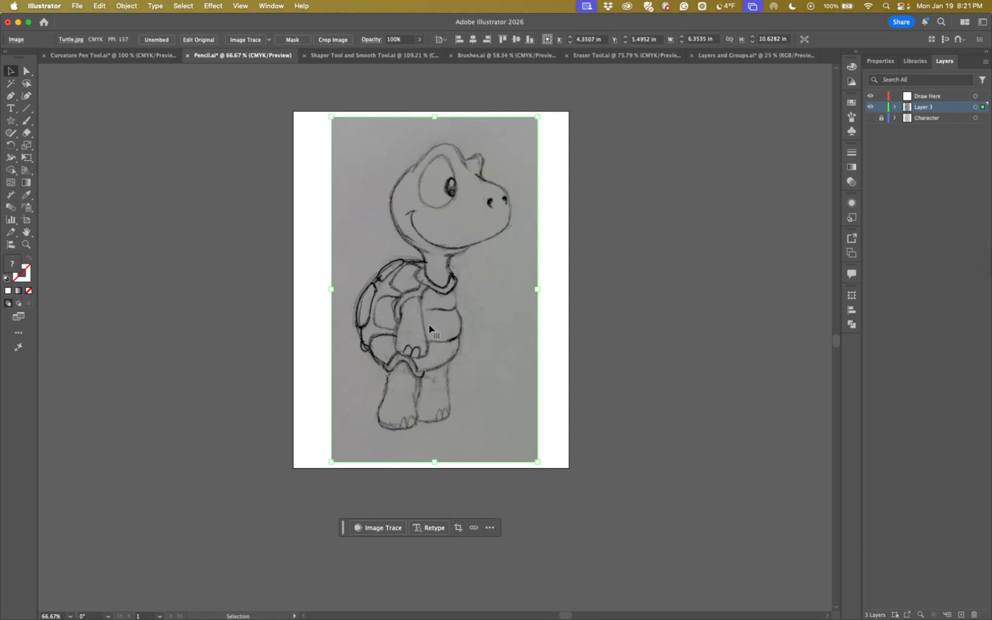
left_click(605, 351)
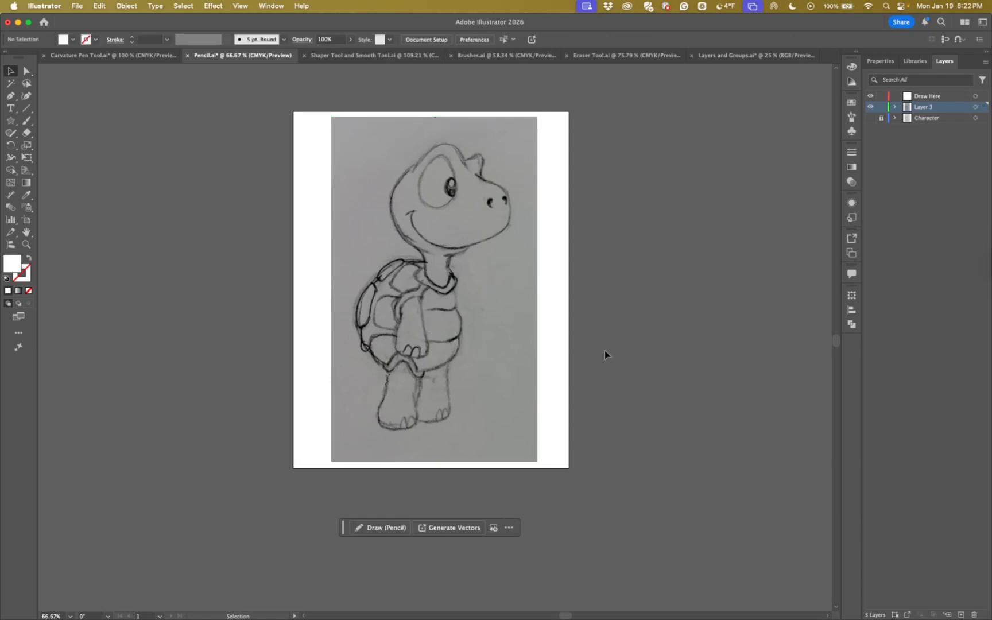
Delete Layer 3 together with its placed turtle image, and show the locked Character layer again
left_click(413, 348)
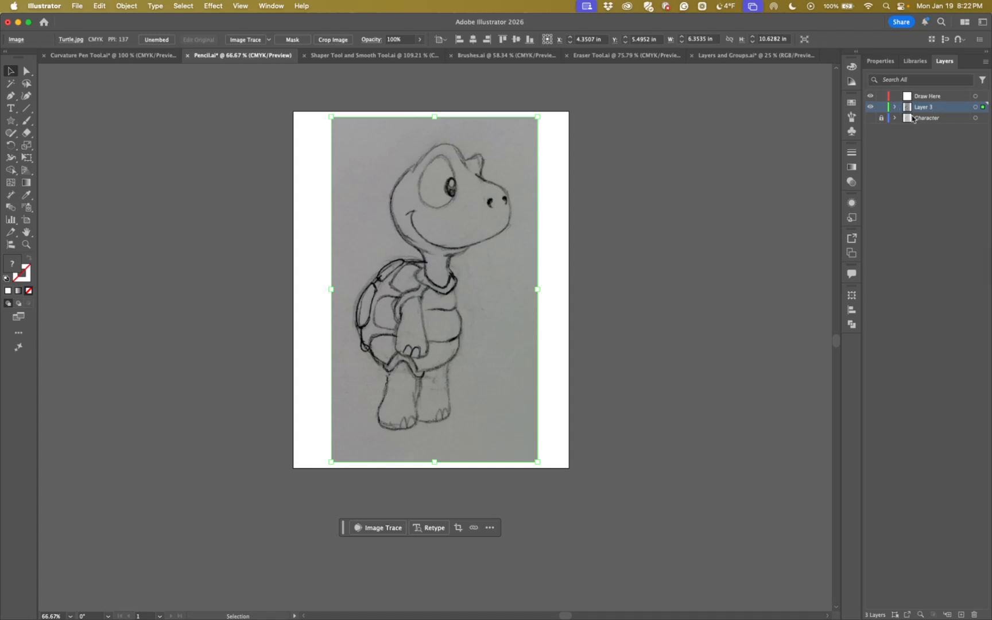
left_click(871, 107)
left_click(932, 342)
left_click(974, 614)
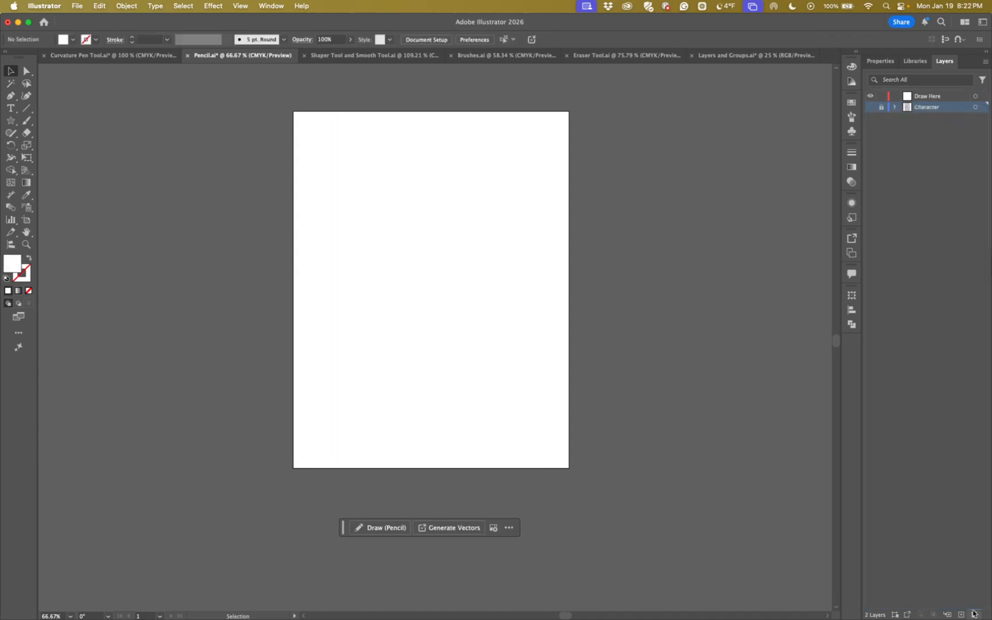
left_click(870, 107)
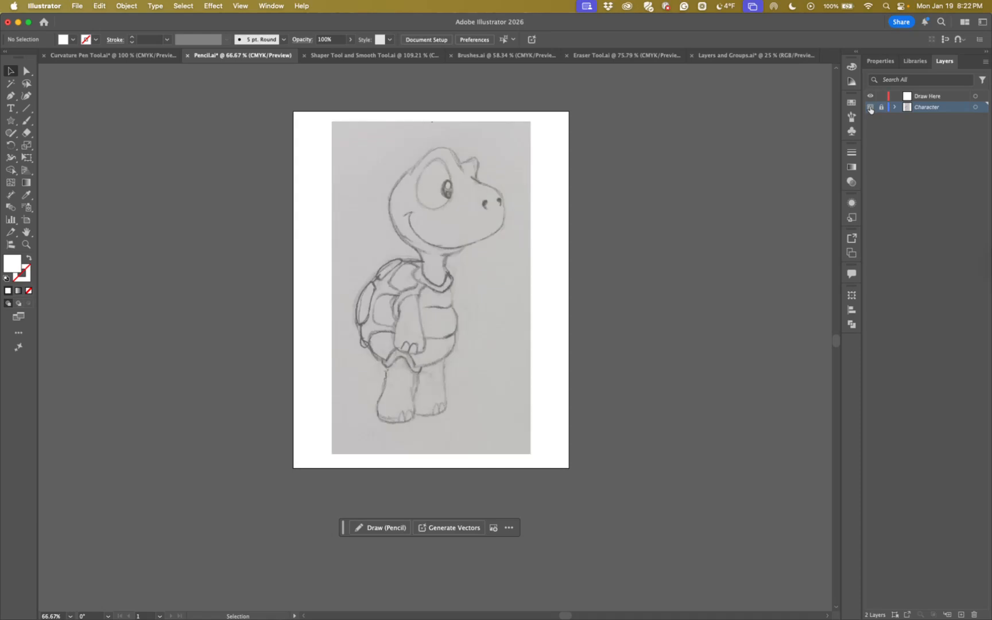
Make the Draw Here layer active and set the fill to none and the stroke to dark grey-black 231f20
left_click(925, 98)
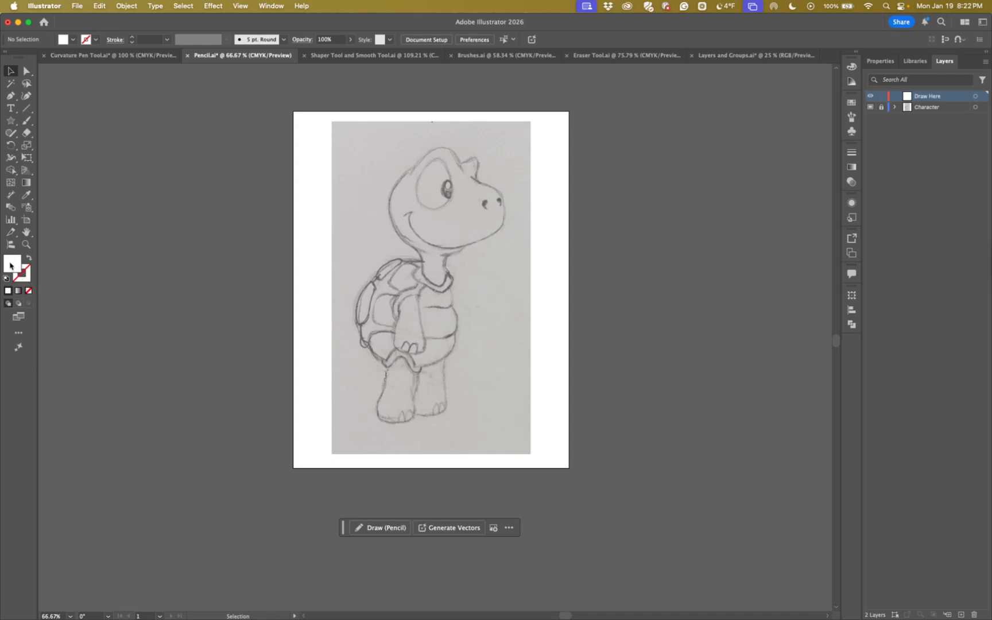
left_click(28, 289)
left_click(26, 278)
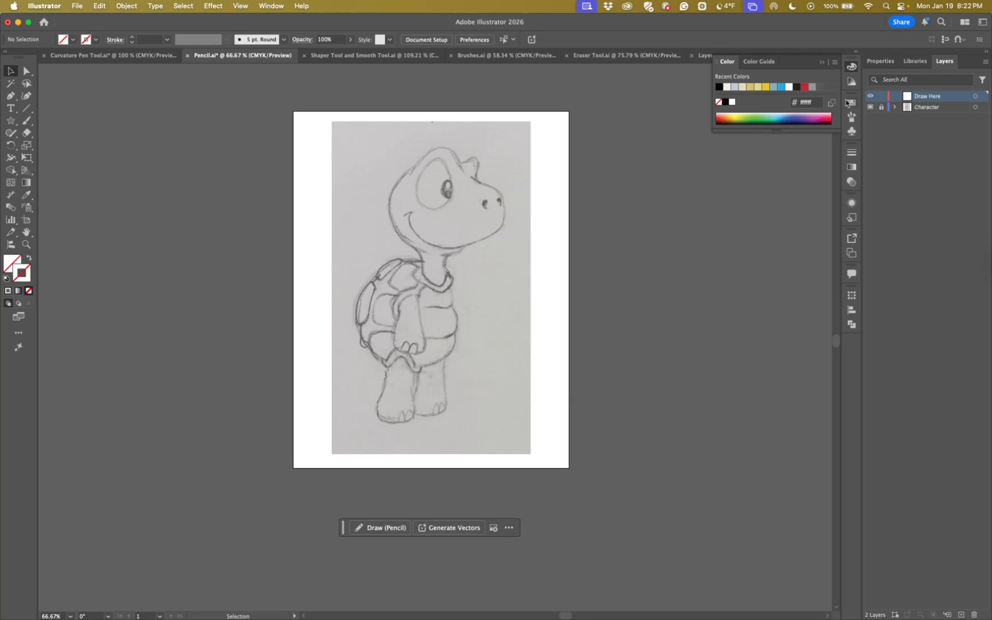
left_click(851, 104)
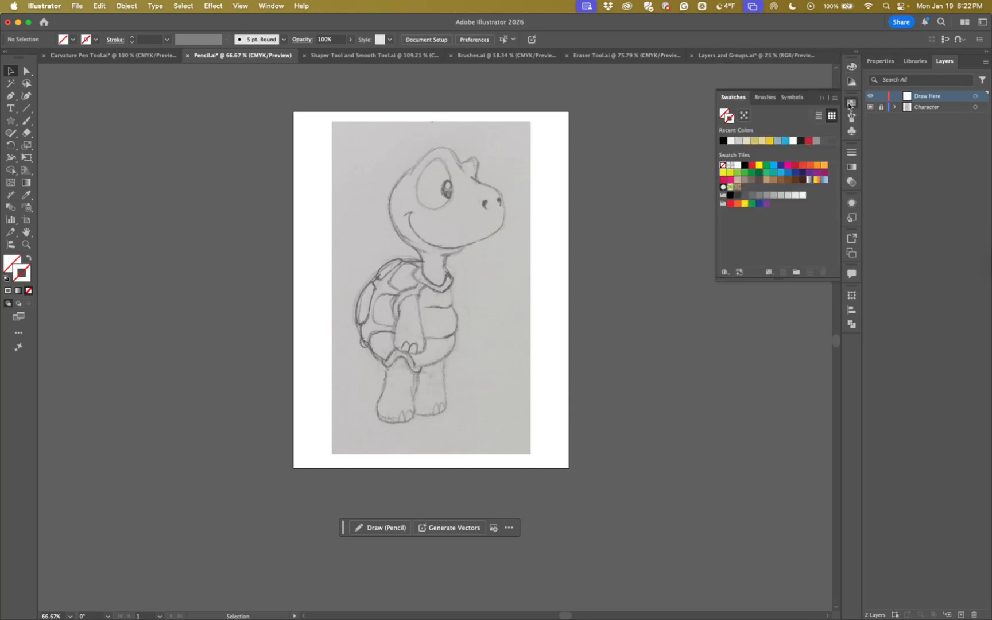
left_click(851, 67)
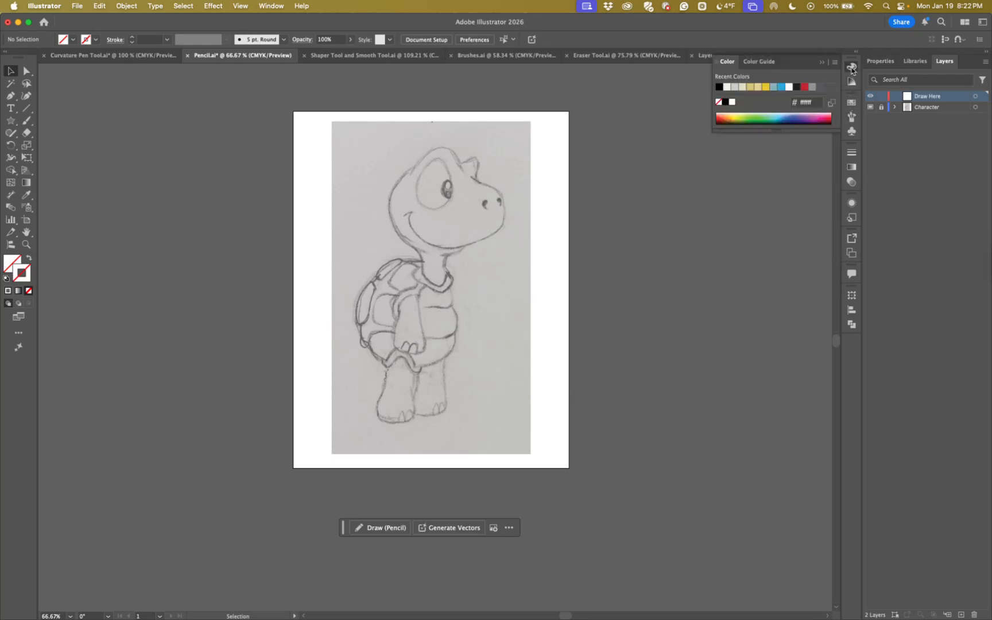
left_click(797, 90)
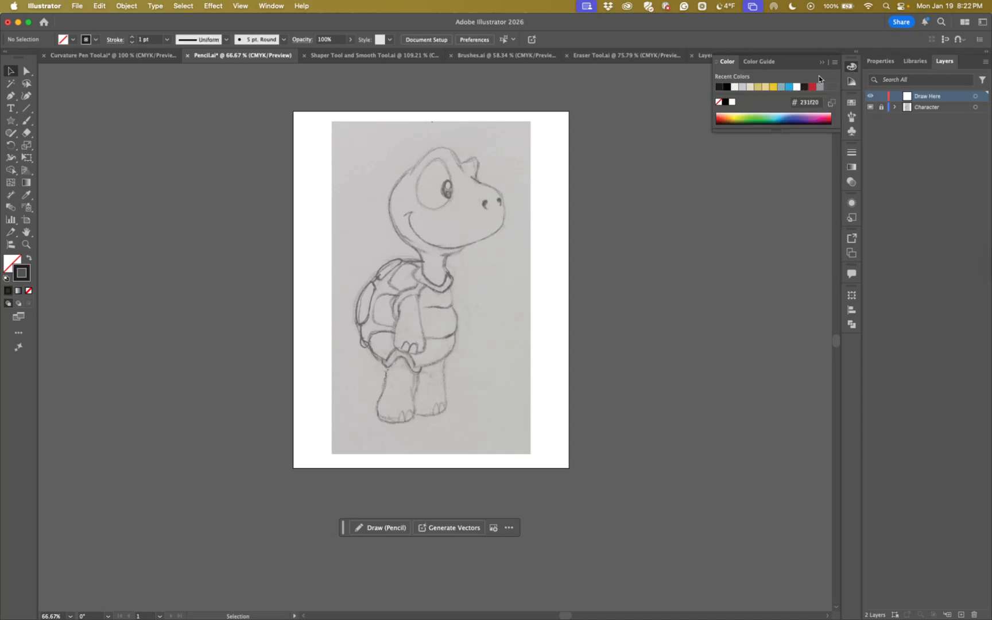
left_click(822, 63)
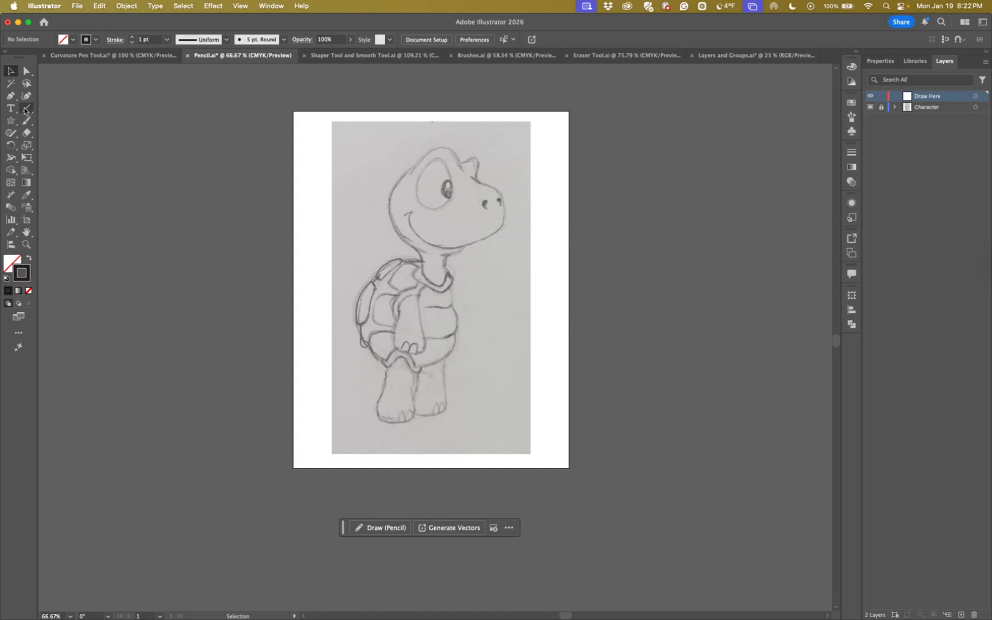
Trace the turtle's head with the Pencil tool from its back over the crown to the snout, about 2.94 × 1.99 in
left_click(11, 121)
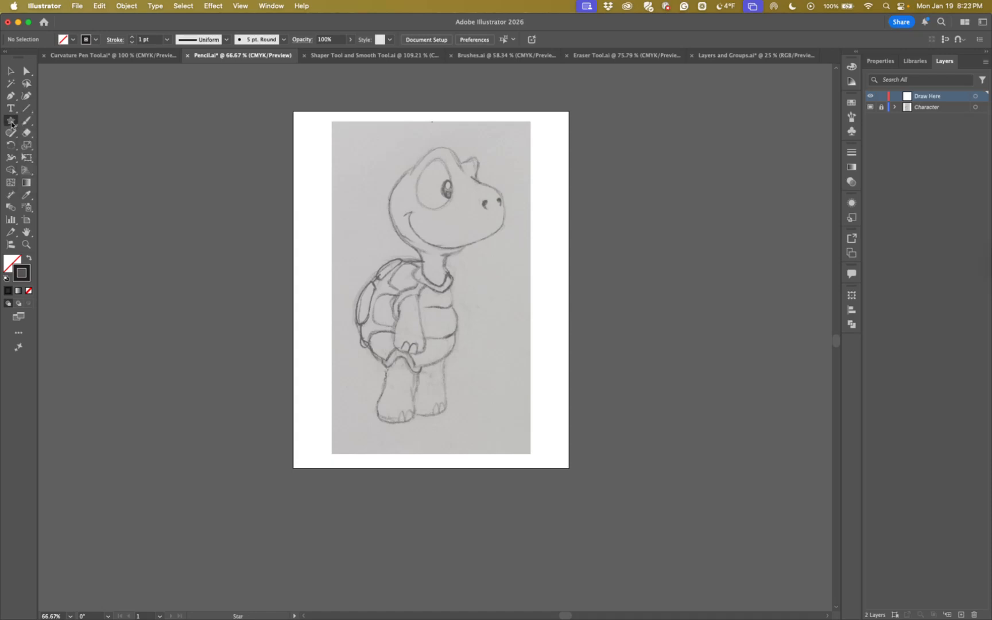
left_click(10, 132)
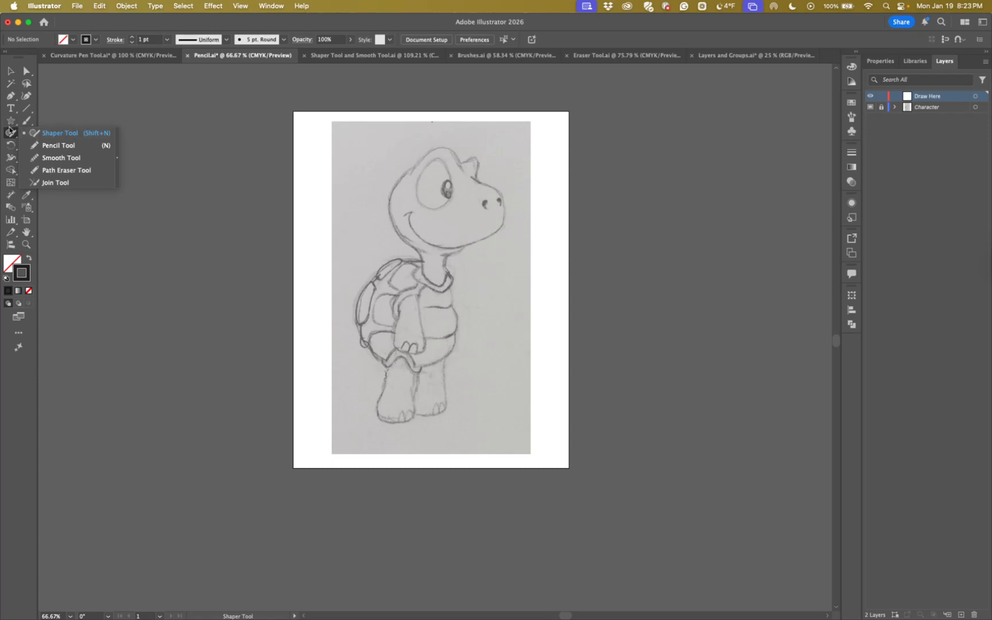
left_click(46, 147)
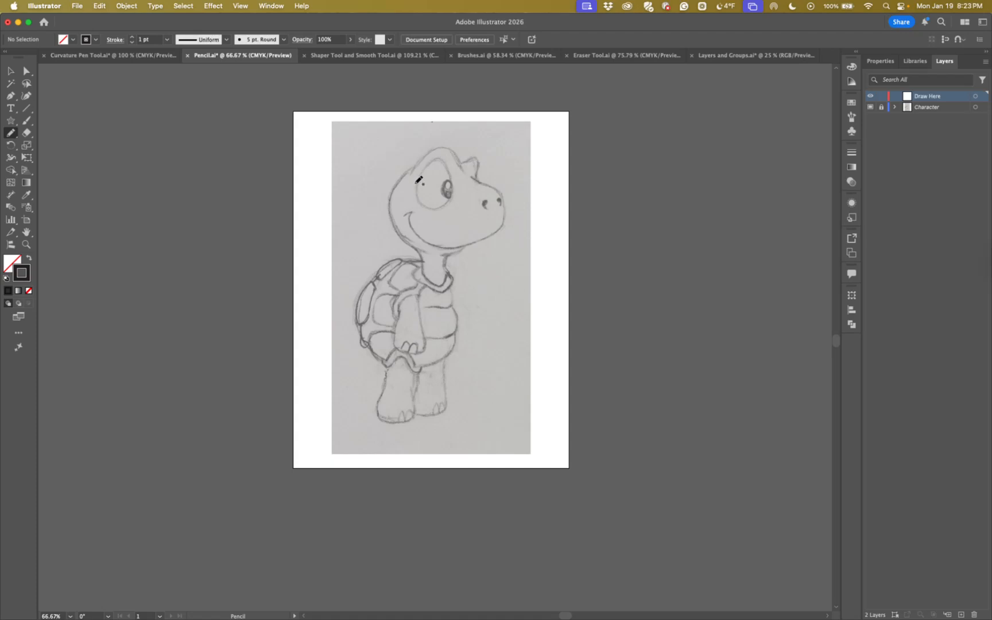
key("super+equal")
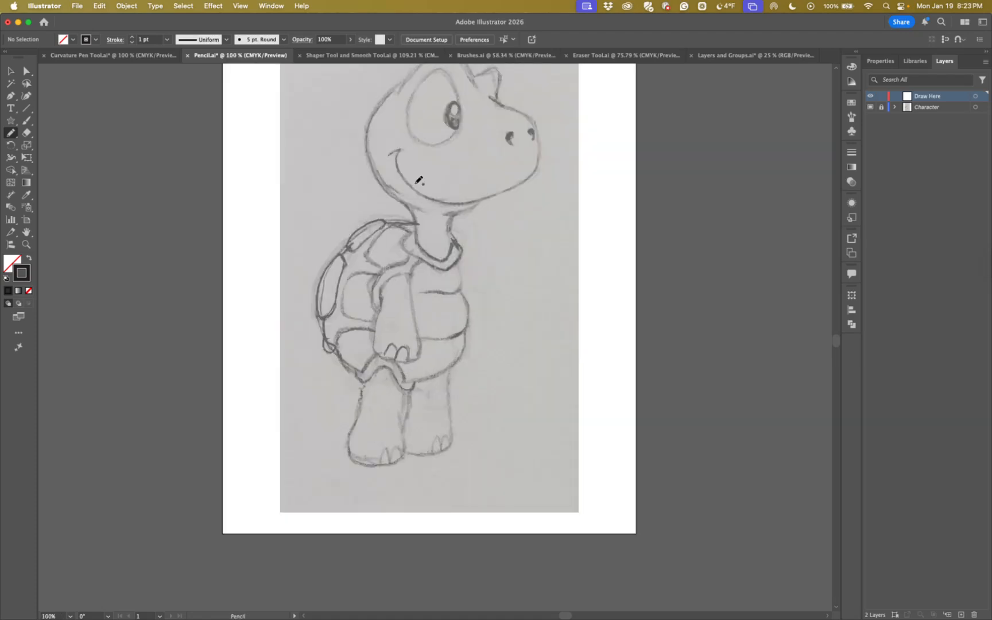
scroll(418, 181, "up", 5)
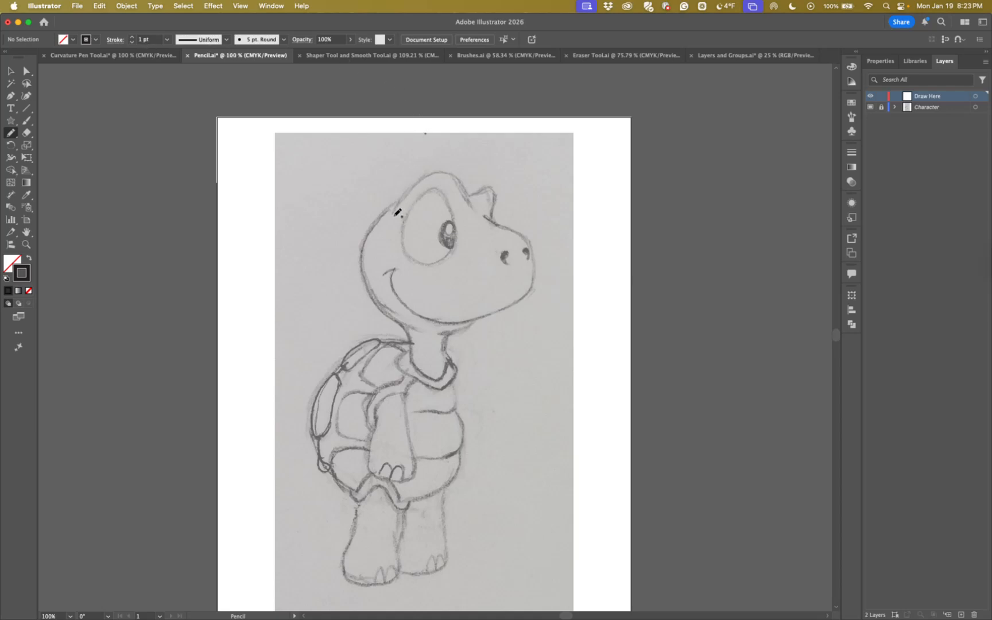
mouse_move(393, 212)
left_mouse_down()
mouse_move(423, 177)
mouse_move(454, 172)
mouse_move(483, 216)
mouse_move(529, 238)
mouse_move(536, 270)
left_mouse_up()
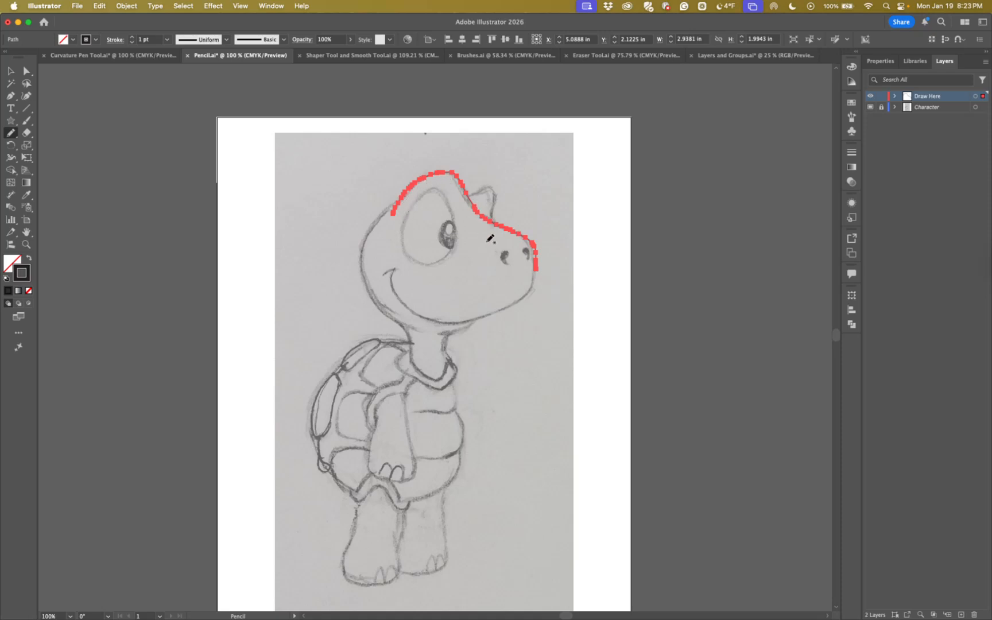
Examine the traced head line by selecting and deselecting it with the Selection tool
left_click(11, 70)
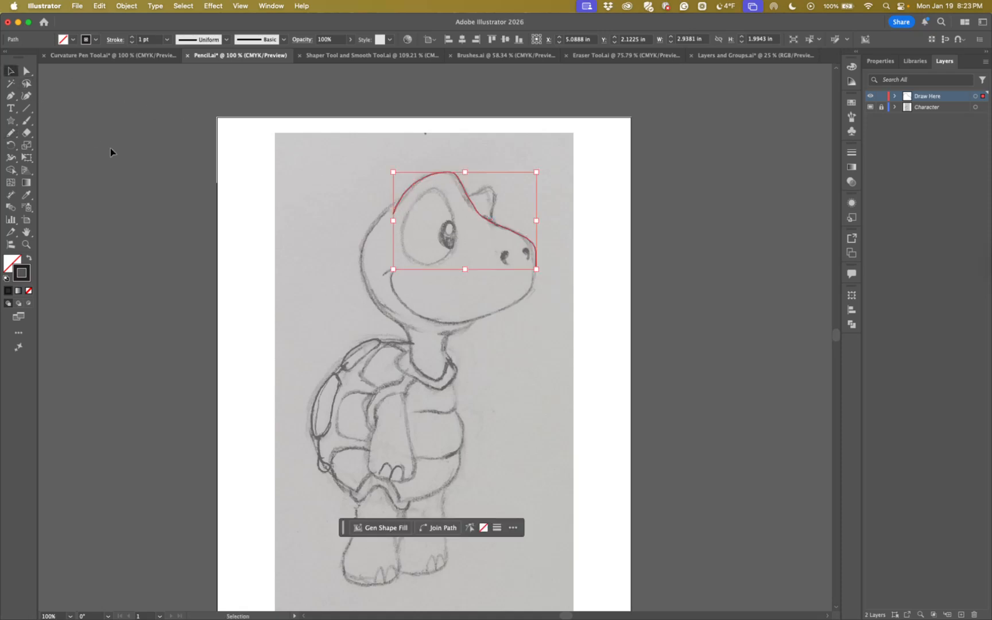
left_click(110, 148)
left_click(463, 180)
left_click(571, 196)
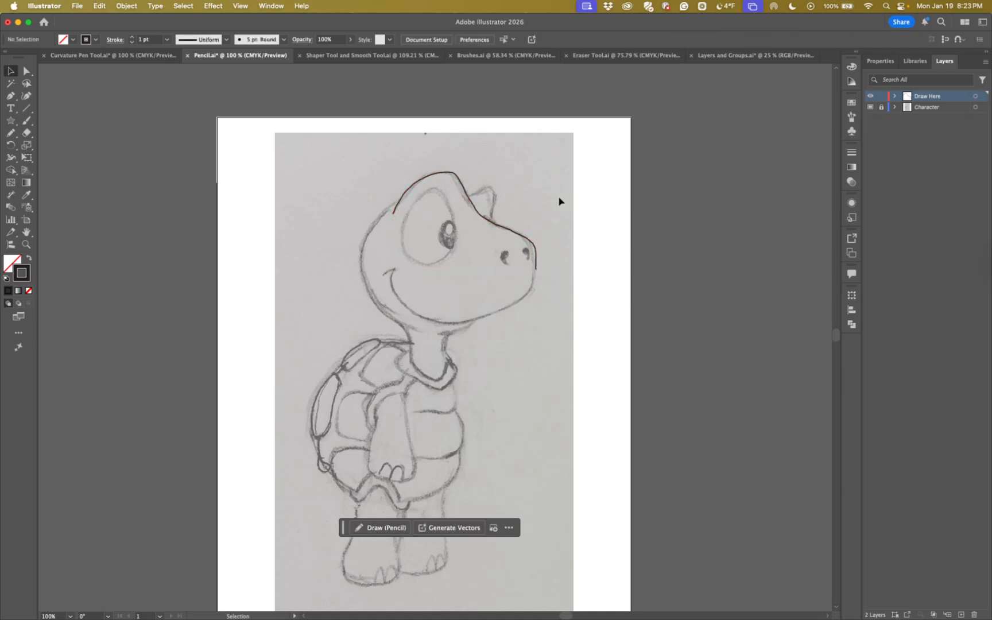
left_click(460, 181)
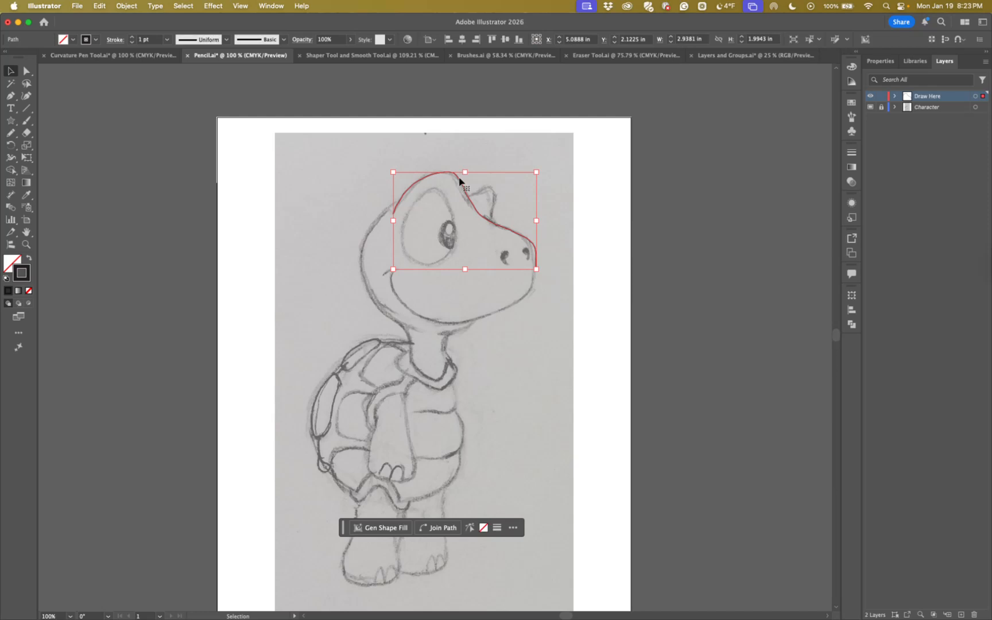
left_click(578, 220)
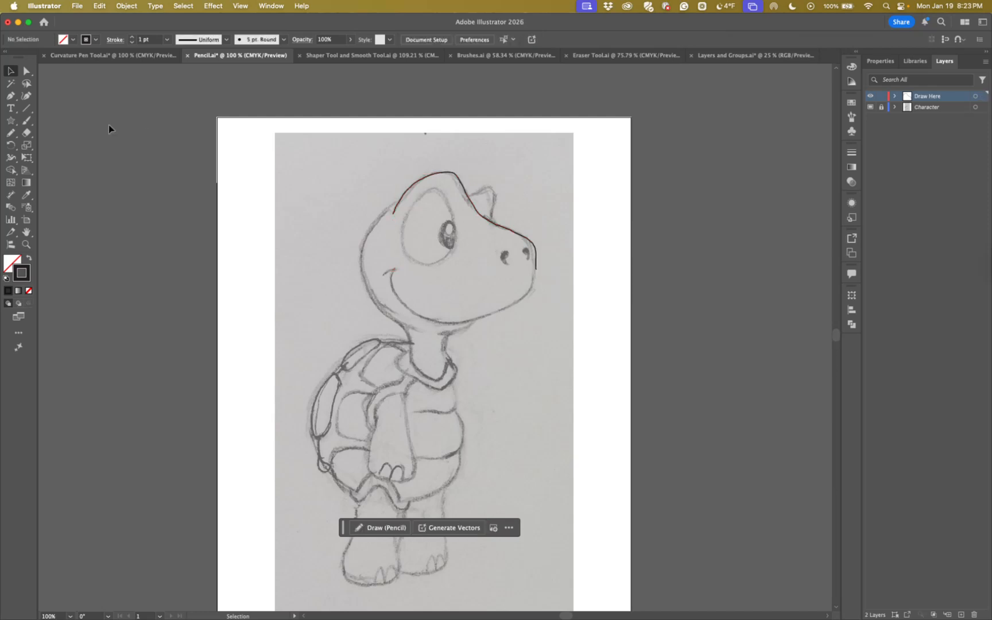
Reselect the head line, extend it with the Pencil tool around the snout and jaw to the smile's end, and delete the whole path
left_click(11, 135)
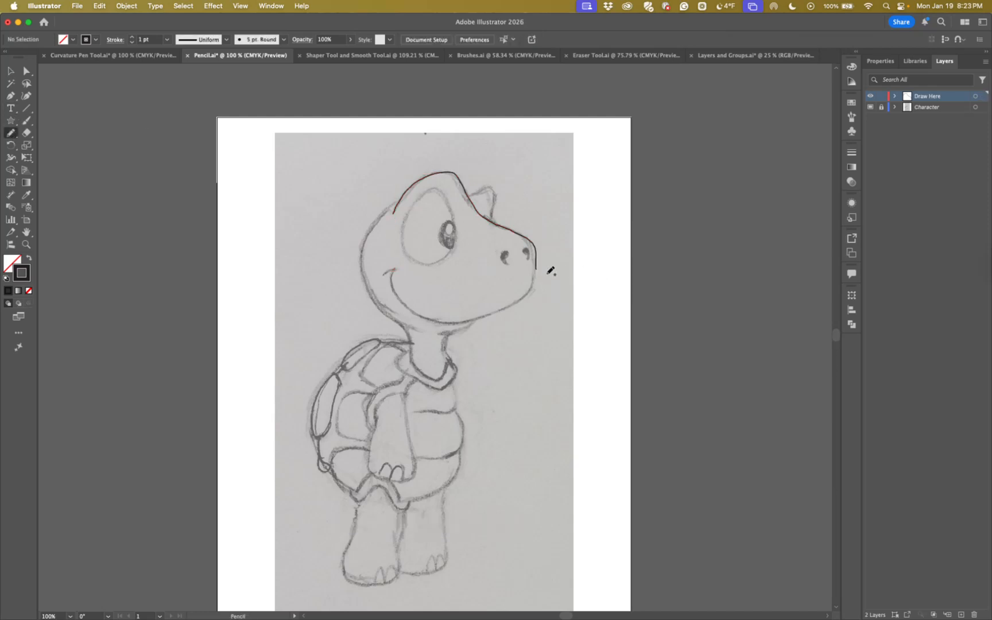
key("v")
left_click(534, 251)
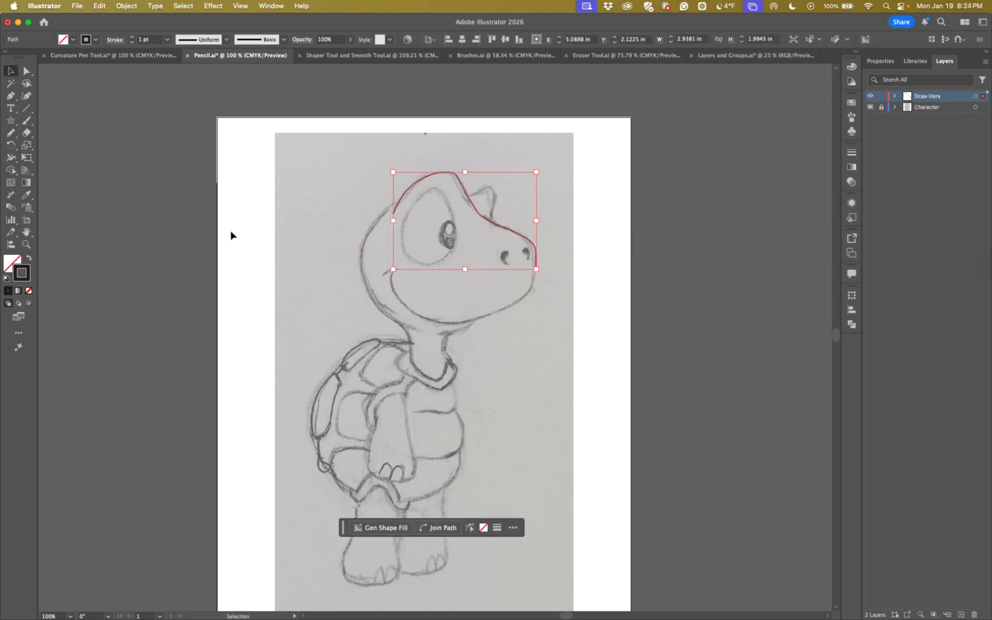
left_click(11, 135)
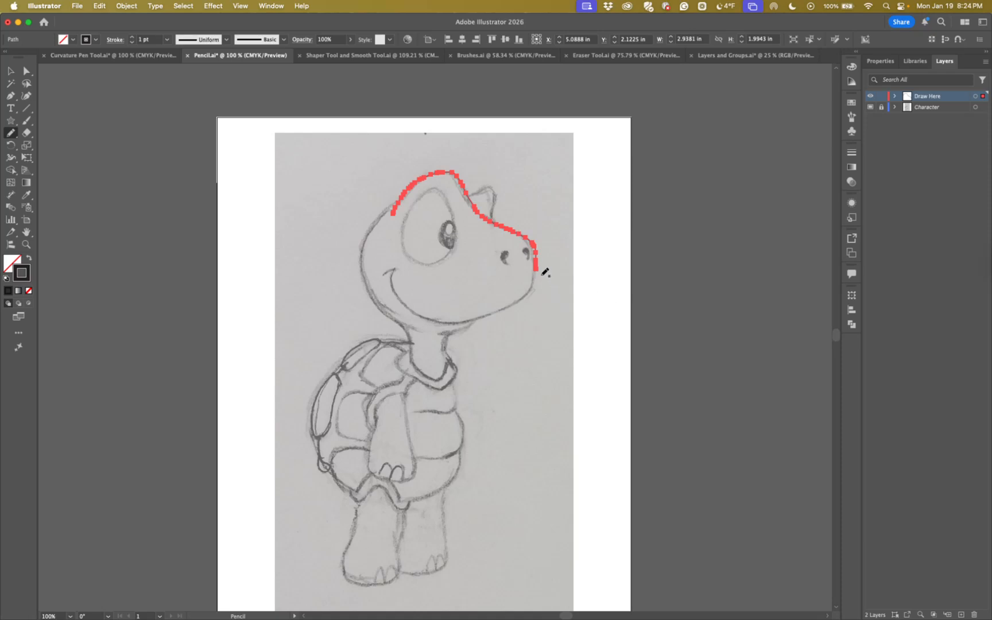
mouse_move(535, 279)
left_mouse_down()
mouse_move(529, 295)
mouse_move(484, 318)
mouse_move(435, 320)
mouse_move(403, 292)
mouse_move(397, 268)
mouse_move(381, 272)
left_mouse_up()
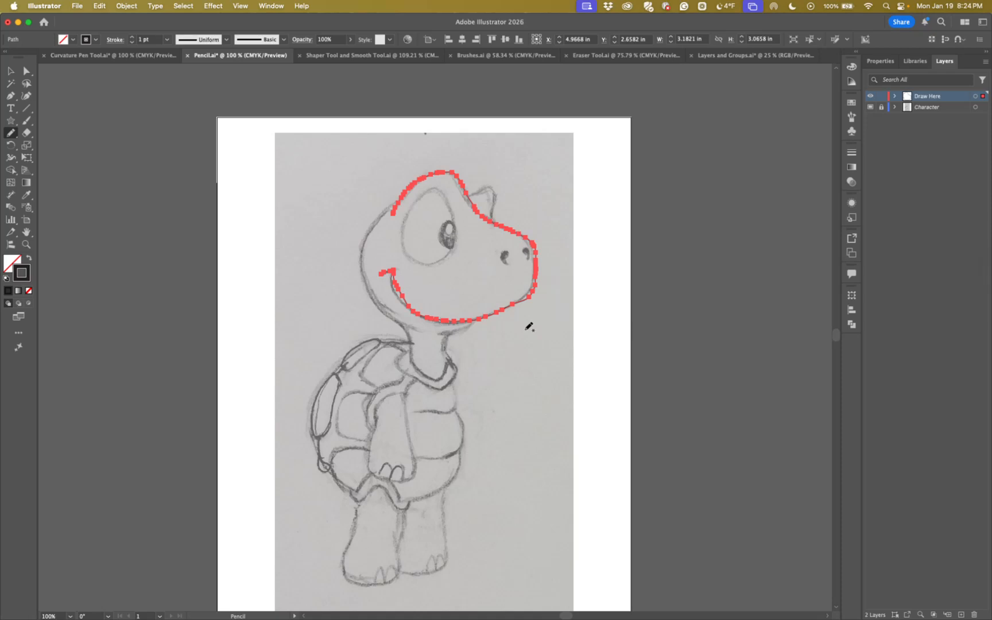
key("Delete")
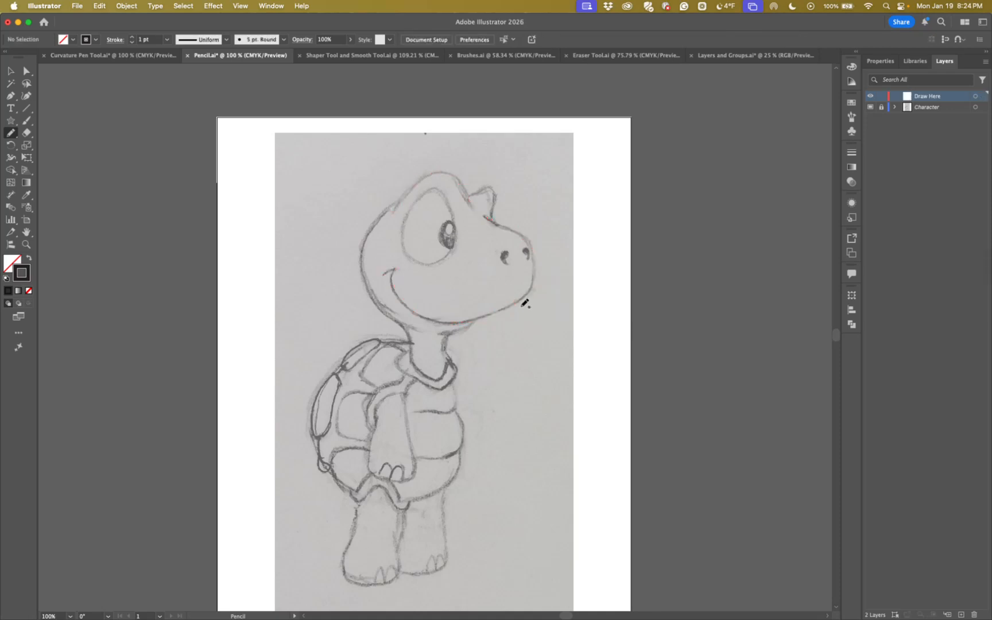
Set the Pencil tool's fidelity to Smooth and retrace the head from crown around snout and jaw to the smile, about 3.12 × 3.06 in
double_click(10, 133)
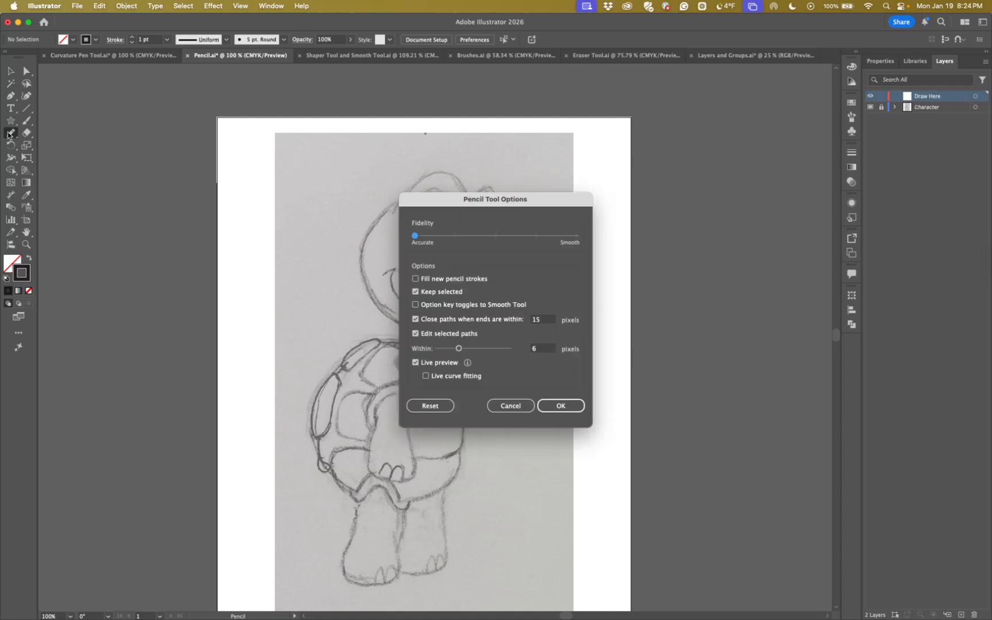
left_click_drag(447, 205, 115, 118)
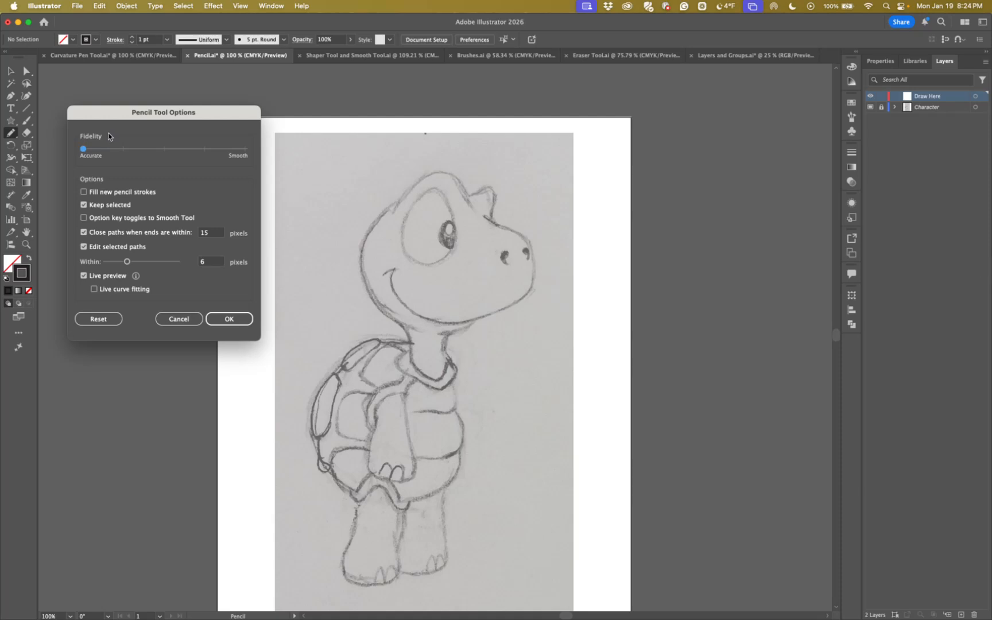
left_click_drag(84, 150, 247, 158)
left_click(222, 321)
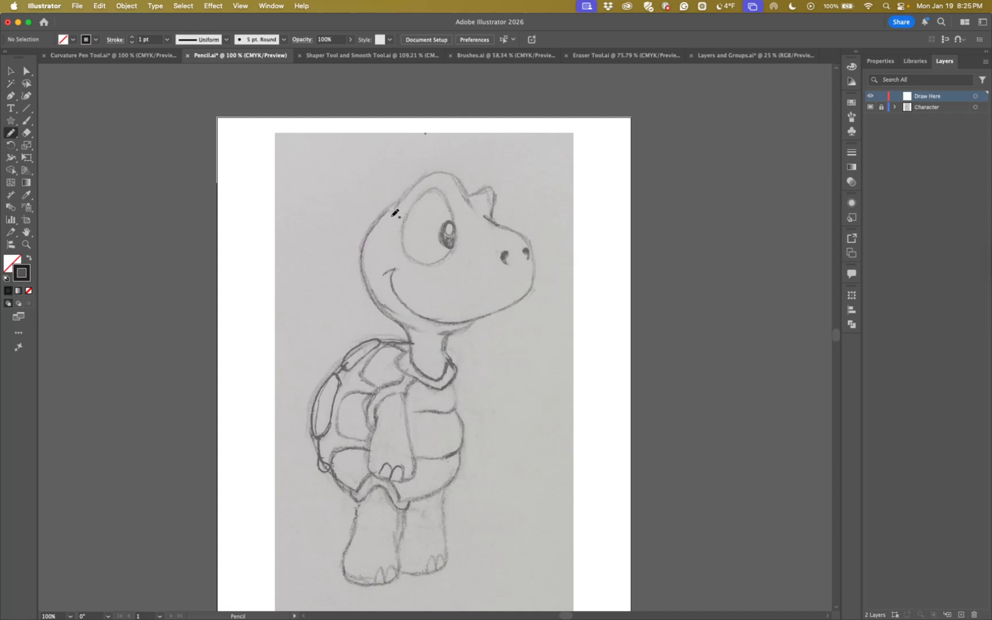
mouse_move(406, 197)
left_mouse_down()
mouse_move(424, 175)
mouse_move(459, 177)
mouse_move(485, 216)
mouse_move(531, 236)
mouse_move(536, 270)
mouse_move(525, 295)
mouse_move(438, 319)
mouse_move(408, 304)
mouse_move(394, 268)
mouse_move(383, 276)
left_mouse_up()
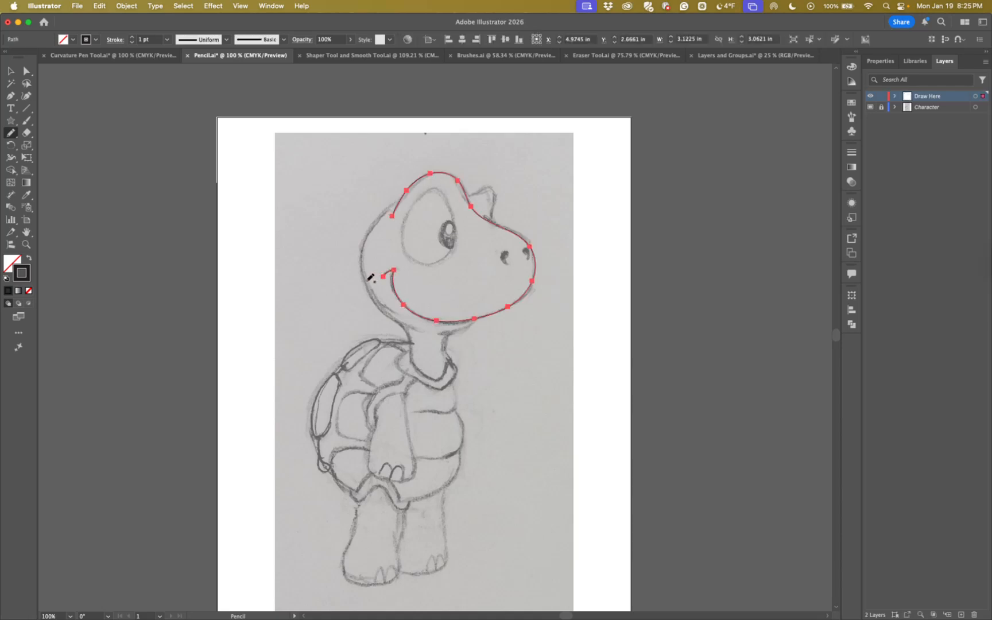
Smooth the head line from the snout back over the crown using the Pencil tool's smoothing mode
left_click(25, 244)
left_click_drag(401, 272, 504, 332)
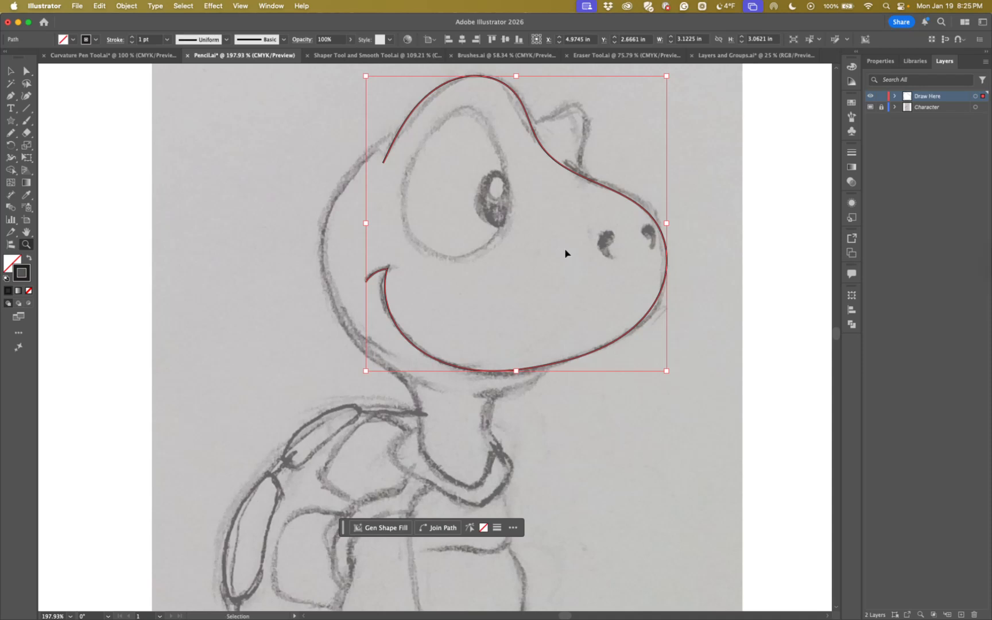
key("super+minus")
left_click_drag(478, 356, 494, 282)
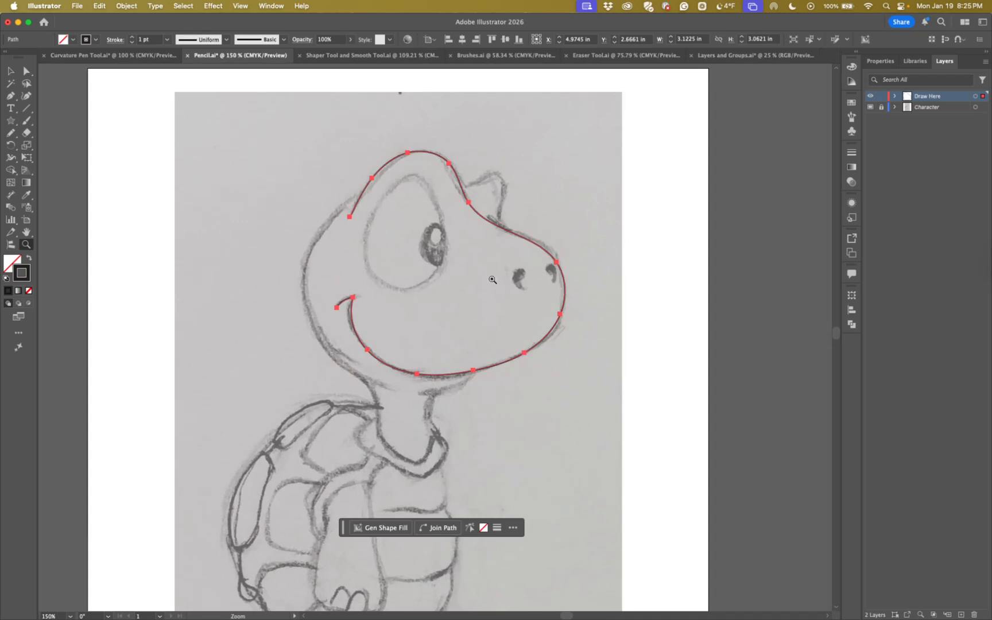
left_click(10, 133)
key("alt")
key("alt")
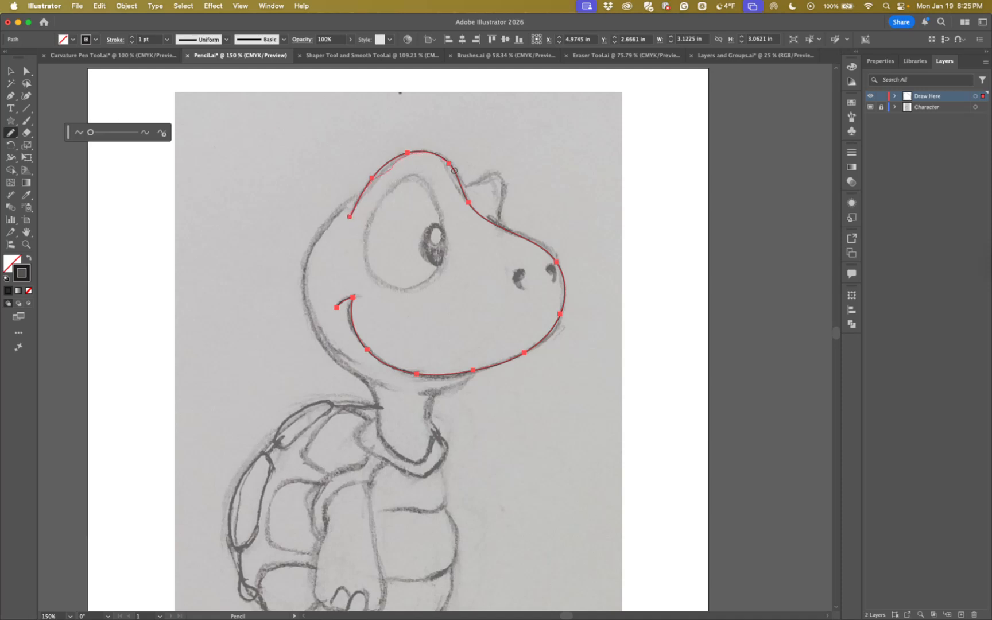
mouse_move(464, 200)
left_mouse_down()
mouse_move(438, 156)
mouse_move(404, 153)
mouse_move(356, 211)
left_mouse_up()
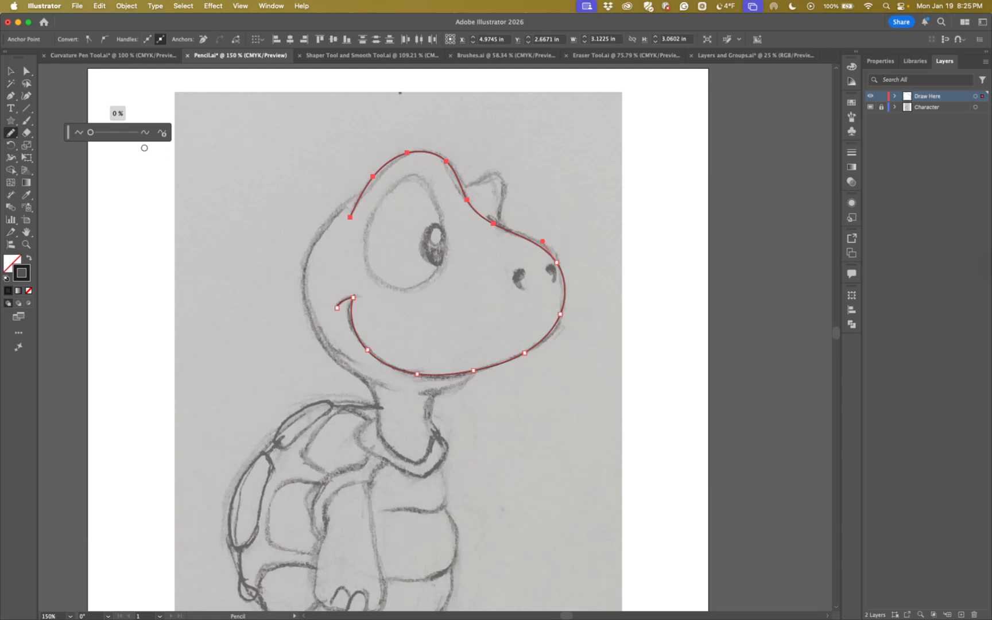
Try near-maximum smoothing on the crown section, apply Auto-Smooth, and raise the smoothing slightly above 20%
left_click_drag(91, 133, 148, 136)
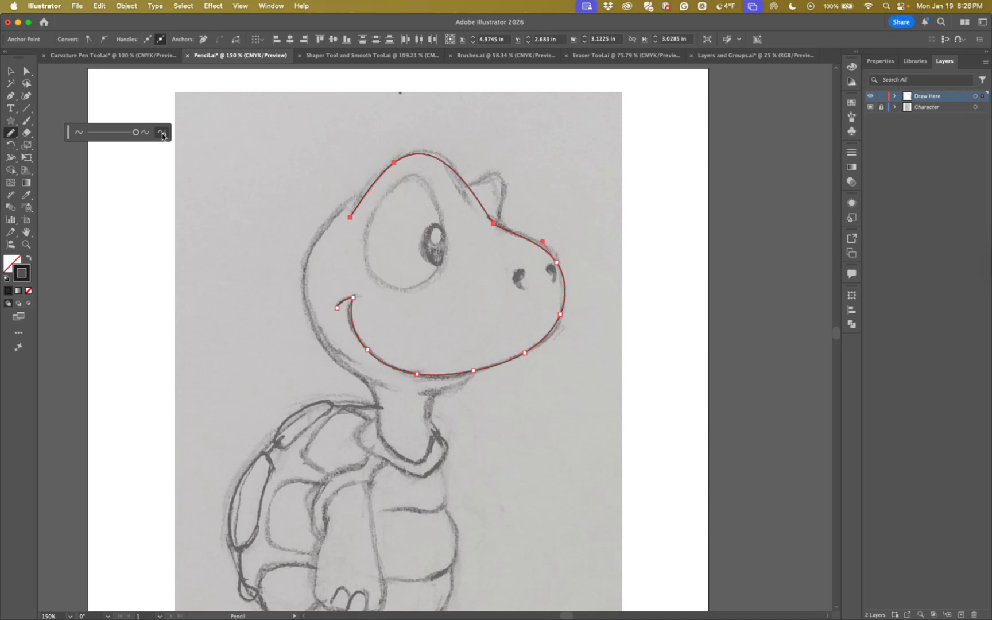
left_click(163, 135)
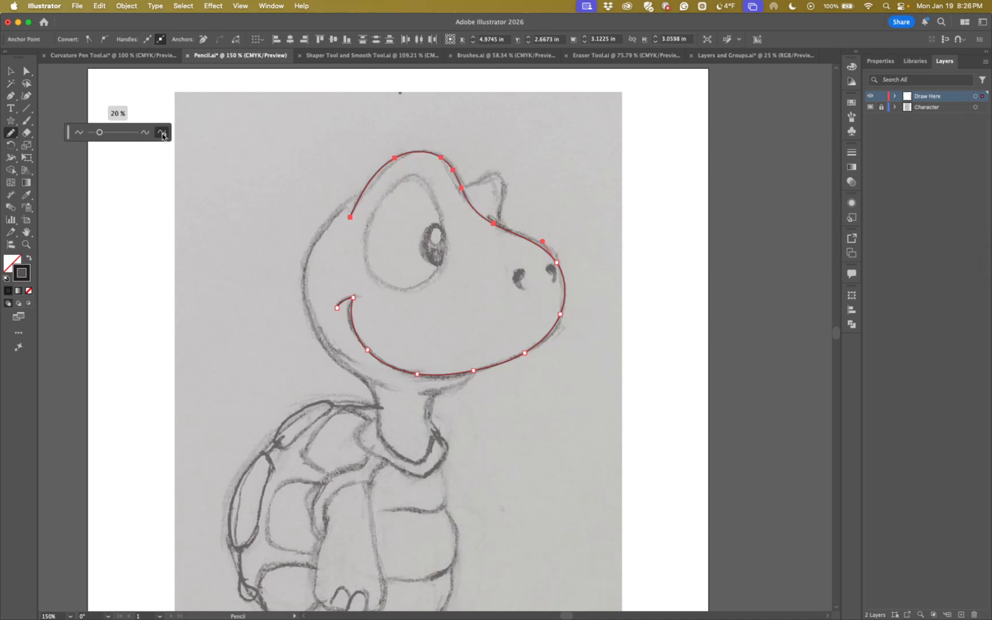
left_click(163, 136)
mouse_move(99, 132)
left_mouse_down()
mouse_move(145, 135)
mouse_move(87, 134)
mouse_move(122, 134)
mouse_move(106, 134)
left_mouse_up()
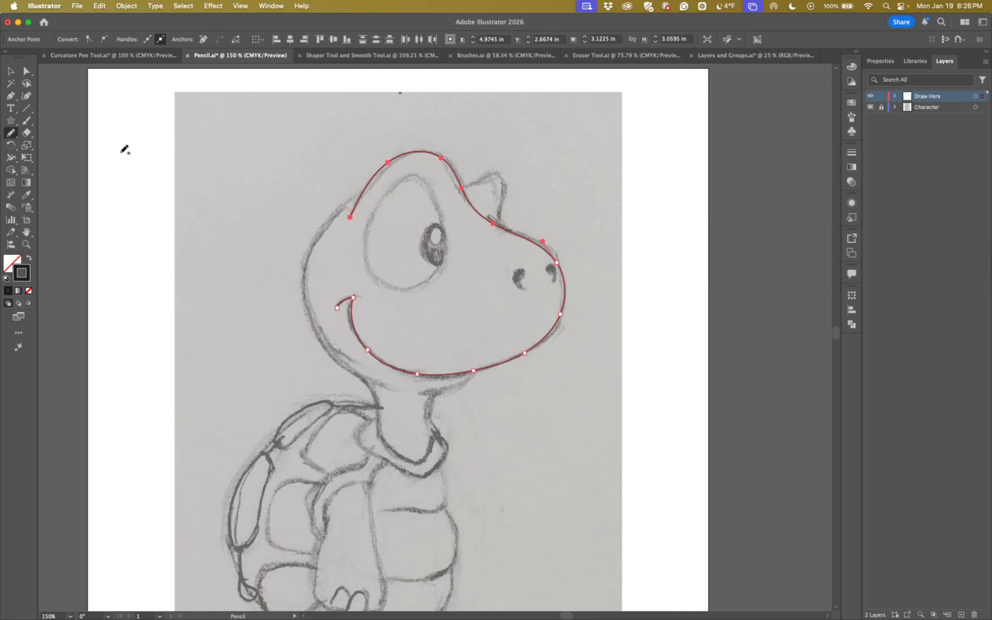
Try to trace the horn directly on the selected head line between crown and snout, and undo it
key("alt")
mouse_move(466, 181)
left_mouse_down()
mouse_move(506, 175)
mouse_move(508, 228)
left_mouse_up()
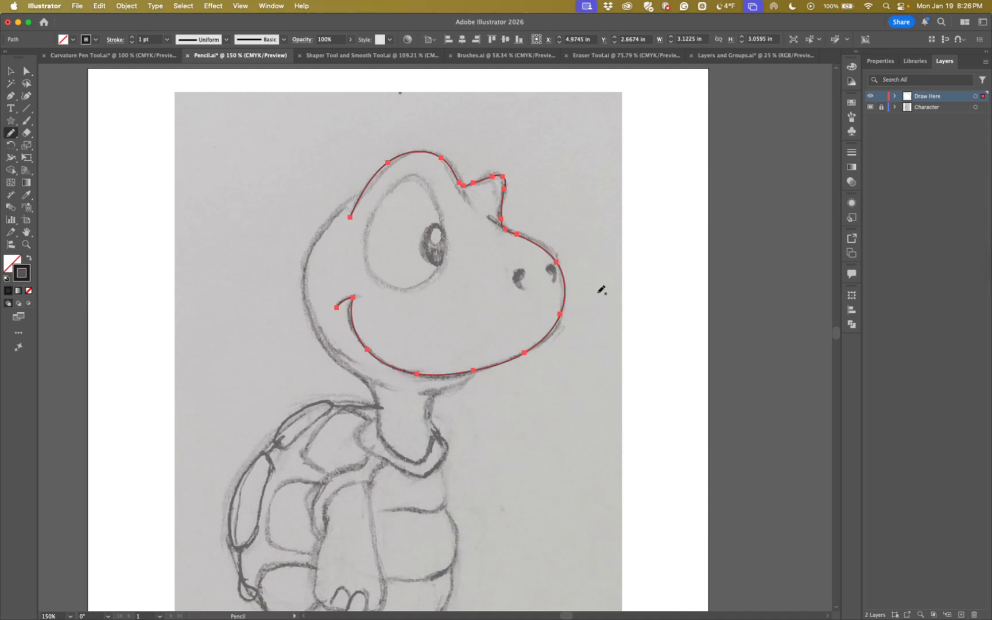
left_click(25, 244)
left_click_drag(464, 159, 624, 313)
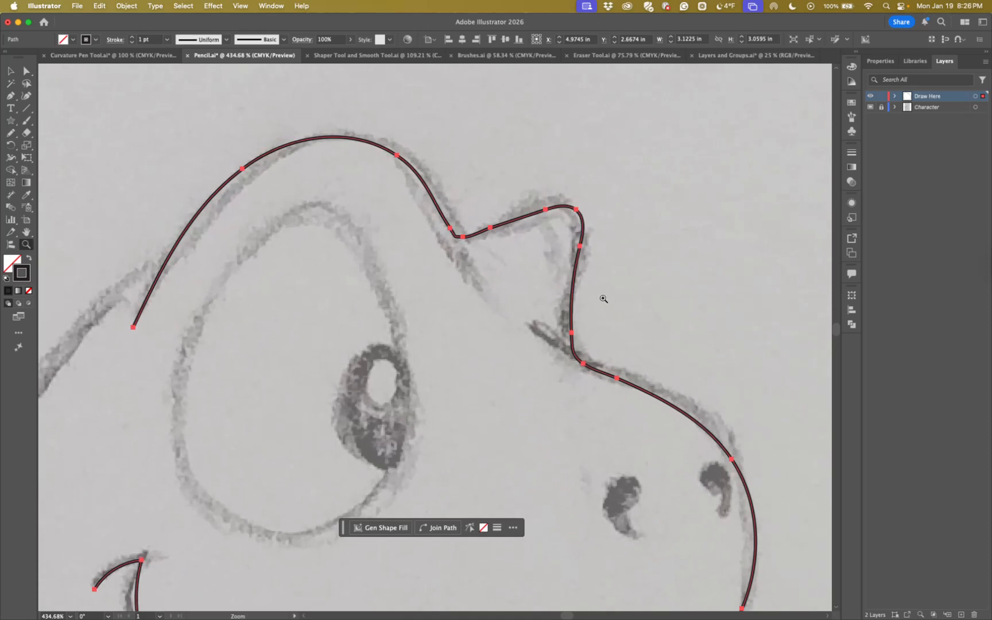
key("super+z")
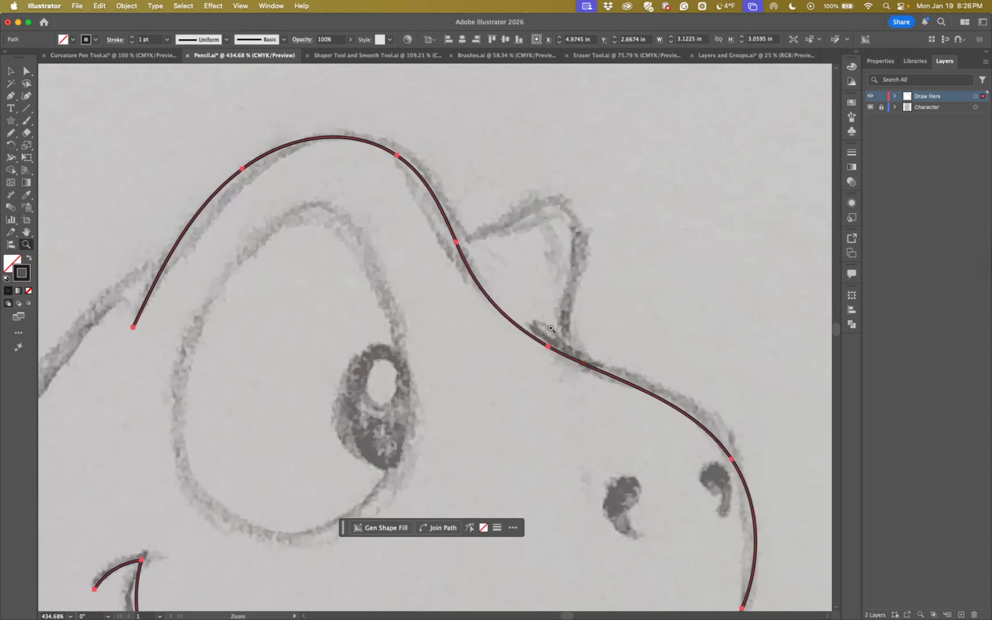
Undo another horn trace that reshapes the head line and redraw the horn as a separate path, about 0.56 × 0.69 in
left_click(10, 133)
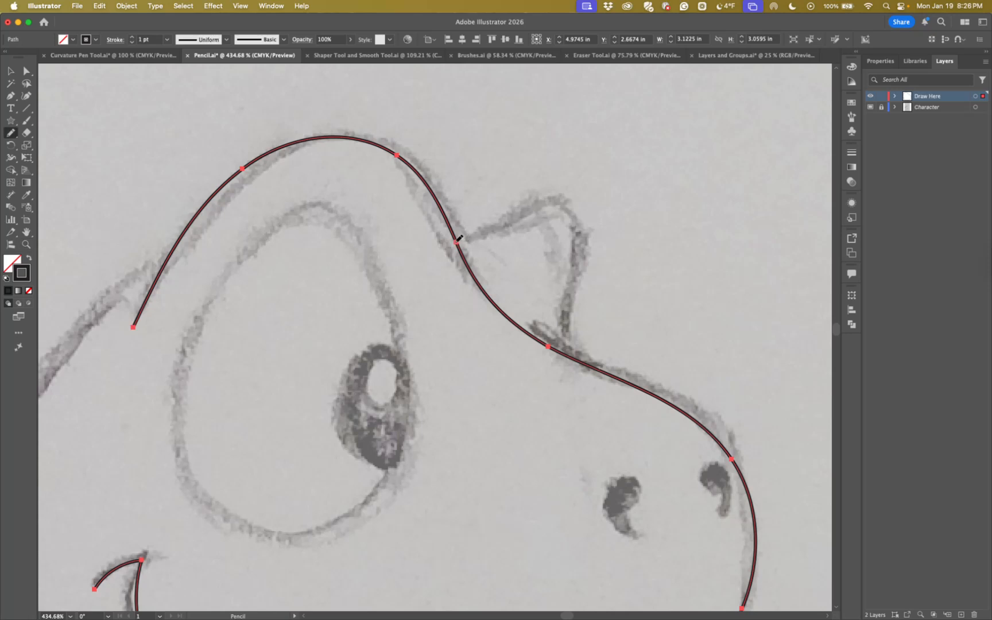
mouse_move(459, 240)
left_mouse_down()
mouse_move(559, 200)
mouse_move(580, 216)
mouse_move(568, 355)
left_mouse_up()
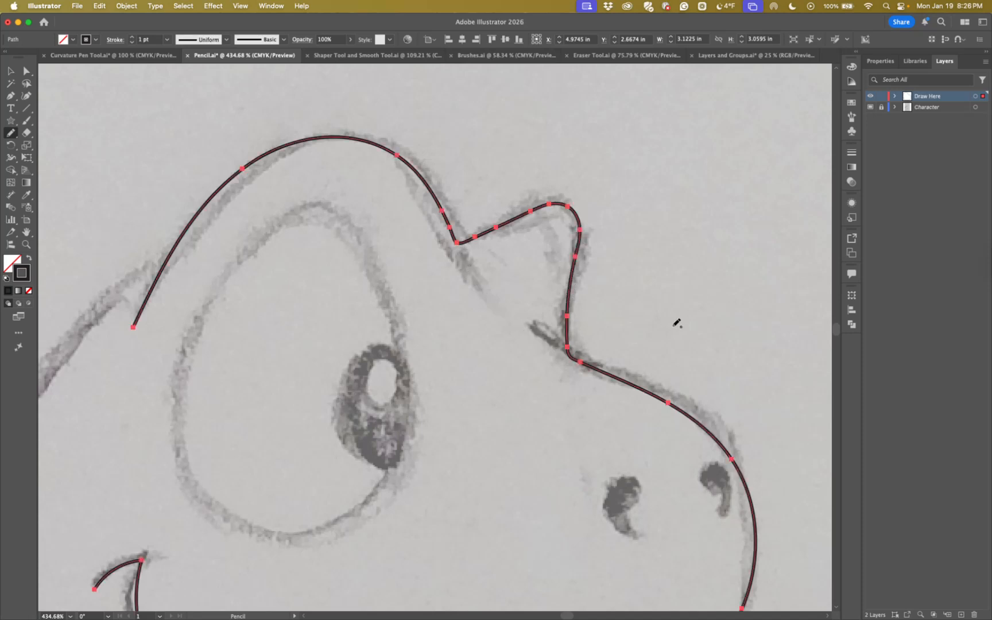
key("super+z")
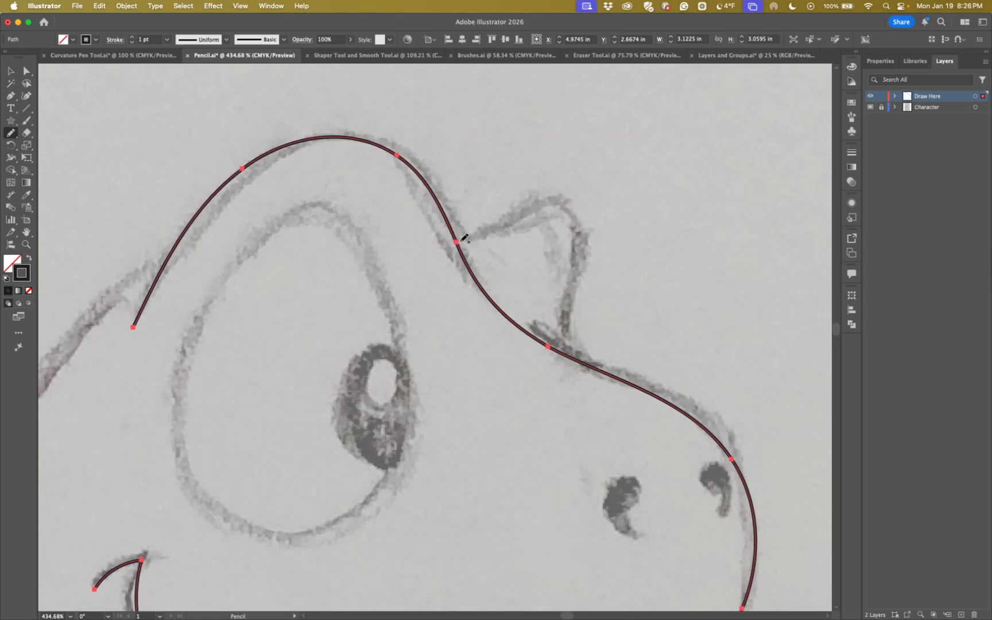
mouse_move(463, 238)
left_mouse_down()
mouse_move(560, 205)
mouse_move(578, 238)
mouse_move(569, 350)
mouse_move(578, 353)
left_mouse_up()
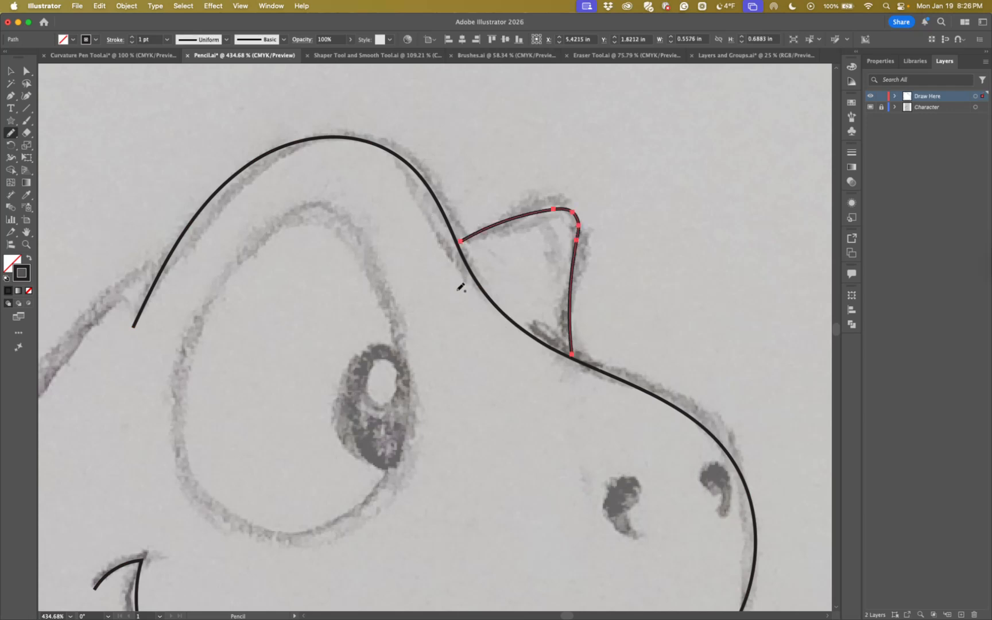
Trace the turtle's eye outline as a closed shape with the Pencil tool, about 1.12 × 1.55 in
key("space")
mouse_move(445, 293)
left_mouse_down()
mouse_move(434, 210)
mouse_move(551, 283)
mouse_move(548, 275)
left_mouse_up()
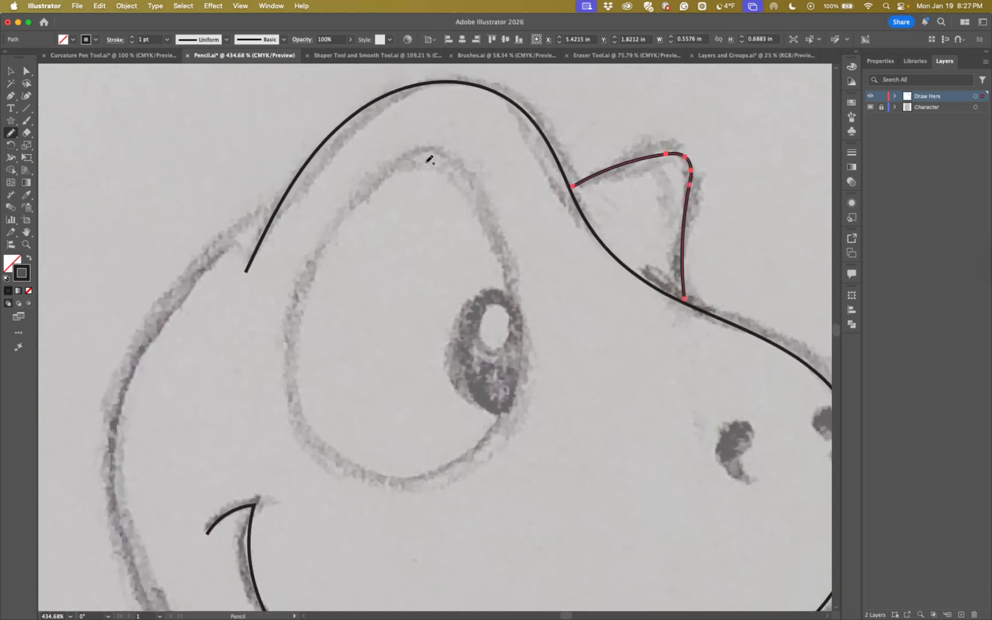
key("super+minus")
key("super+minus")
key("space")
left_click_drag(354, 356, 433, 198)
mouse_move(360, 154)
left_mouse_down()
mouse_move(291, 252)
mouse_move(292, 328)
mouse_move(303, 351)
mouse_move(337, 368)
mouse_move(396, 369)
mouse_move(432, 341)
mouse_move(452, 291)
mouse_move(445, 241)
mouse_move(412, 166)
mouse_move(363, 151)
left_mouse_up()
Undo a pupil trace that replaces the eye outline, deselect, and retrace the pupil as an open curve, about 0.29 × 0.57 in
mouse_move(442, 238)
left_mouse_down()
mouse_move(415, 238)
mouse_move(396, 280)
mouse_move(418, 323)
mouse_move(448, 319)
left_mouse_up()
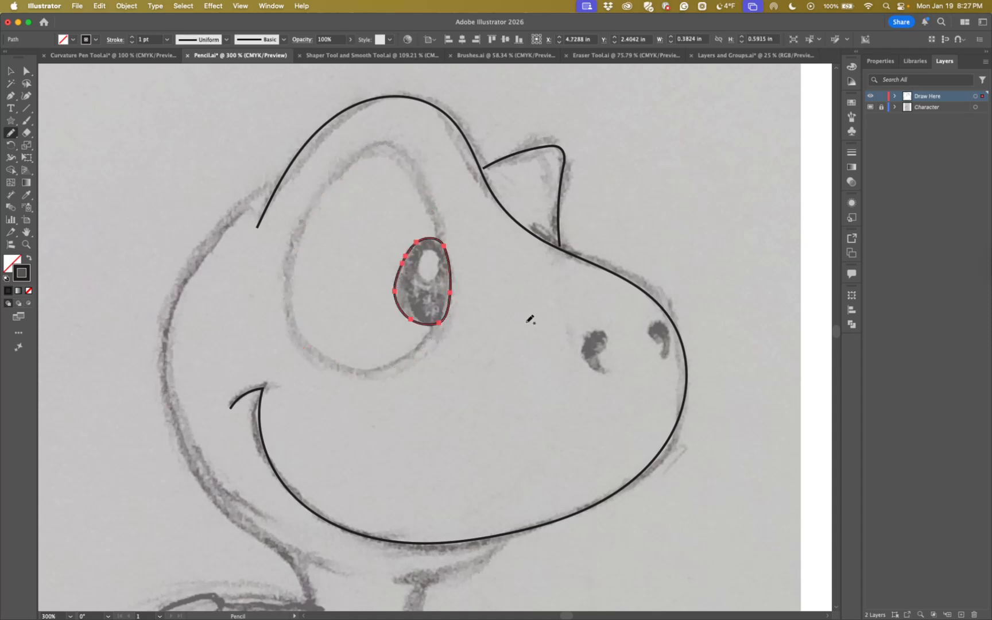
key("super+z")
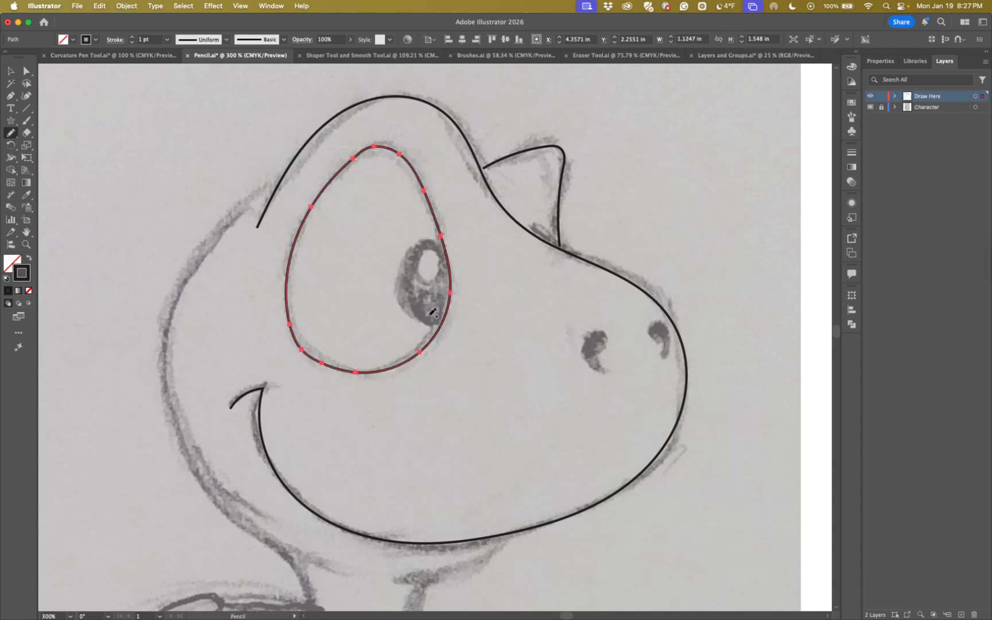
key("super+shift+a")
mouse_move(439, 242)
left_mouse_down()
mouse_move(423, 237)
mouse_move(396, 270)
mouse_move(410, 302)
left_mouse_up()
left_click_drag(432, 317, 441, 319)
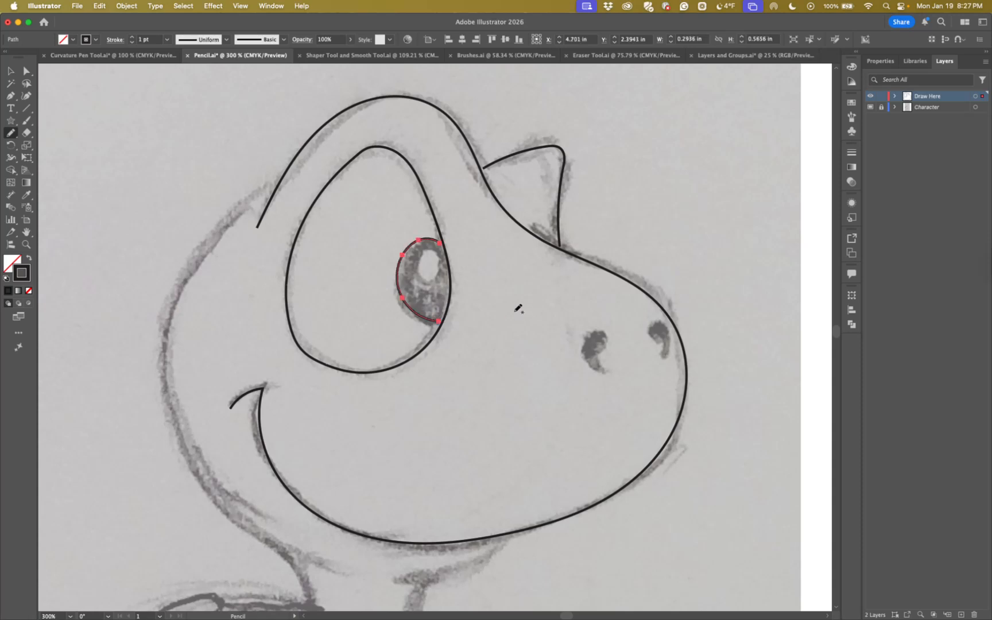
Swap the pupil path's fill and stroke to see it filled black, and swap them back
left_click(26, 244)
left_click_drag(393, 292, 511, 310)
left_click_drag(479, 231, 427, 272)
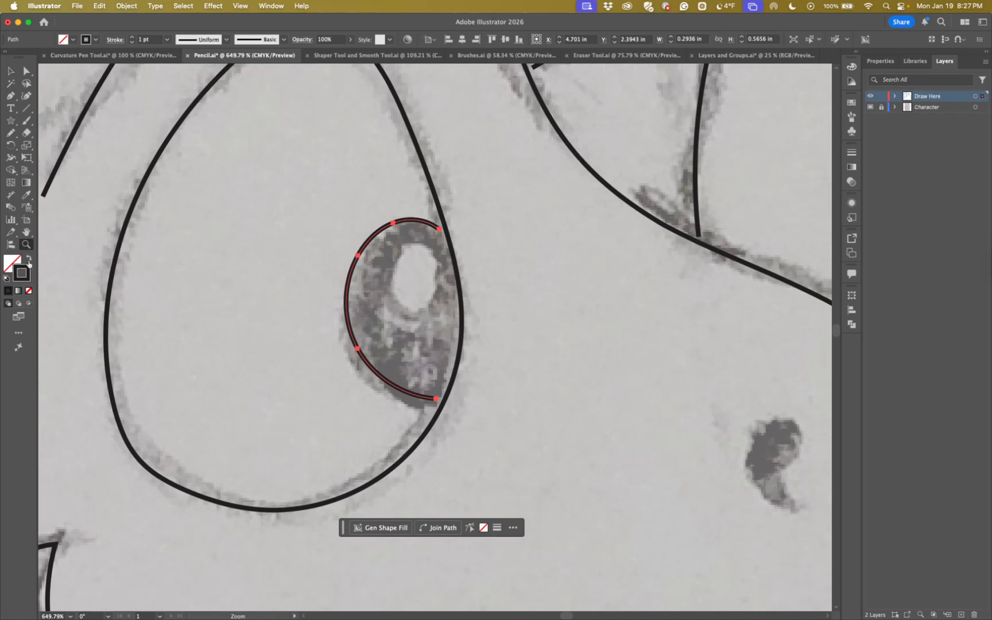
left_click(30, 261)
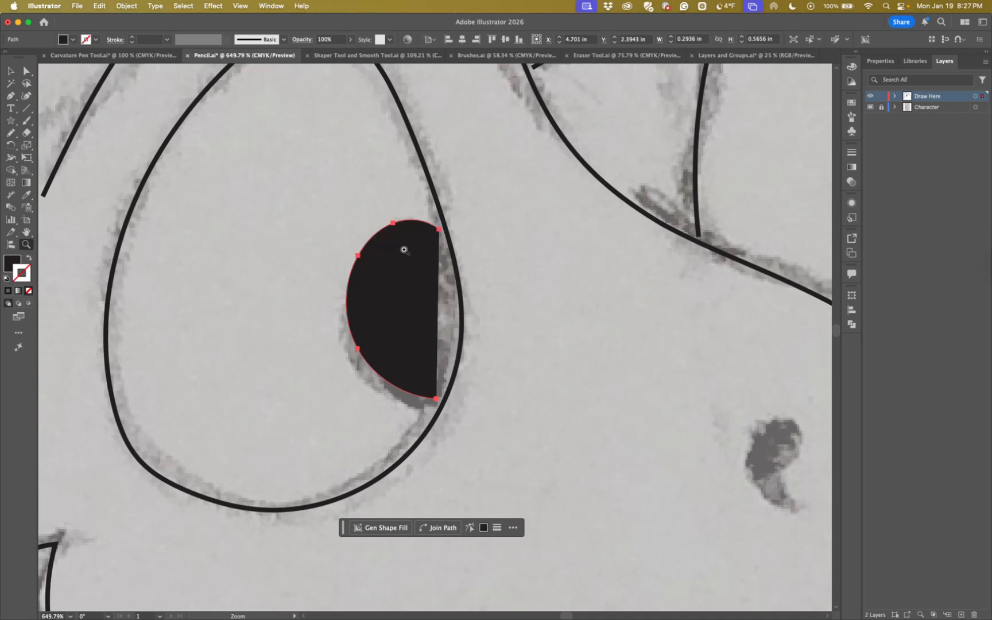
left_click(30, 259)
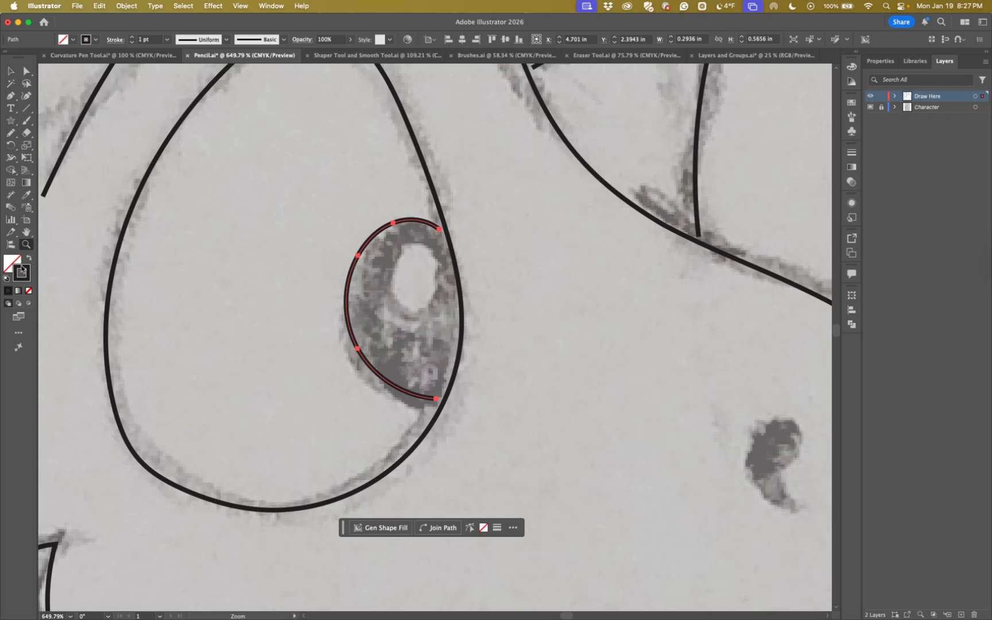
Deselect the pupil and examine the traced head against the full turtle sketch at 100%
key("super+minus")
key("super+minus")
key("super+minus")
key("super+minus")
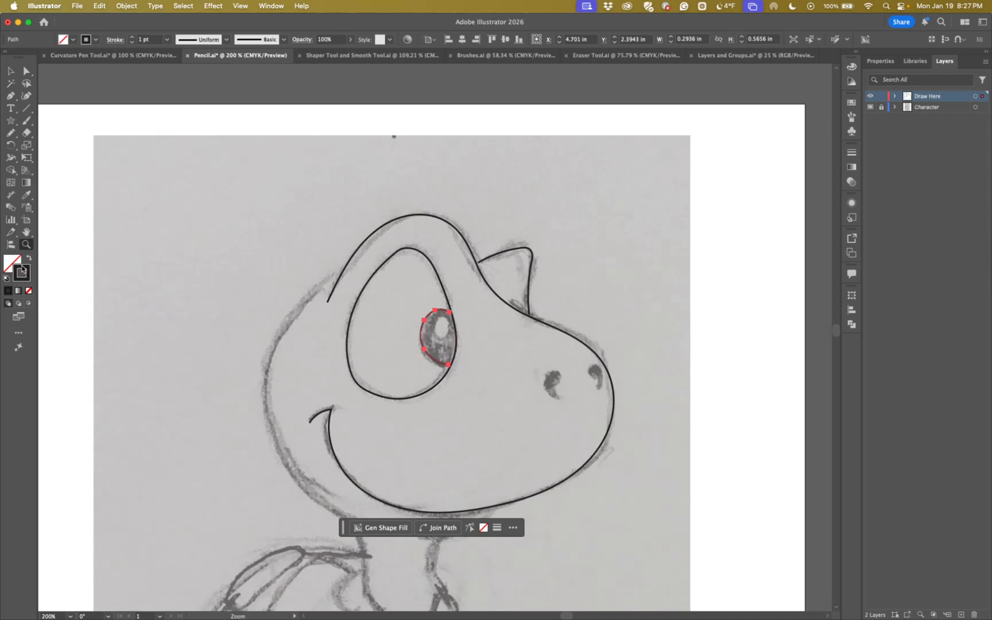
left_click_drag(329, 332, 287, 237)
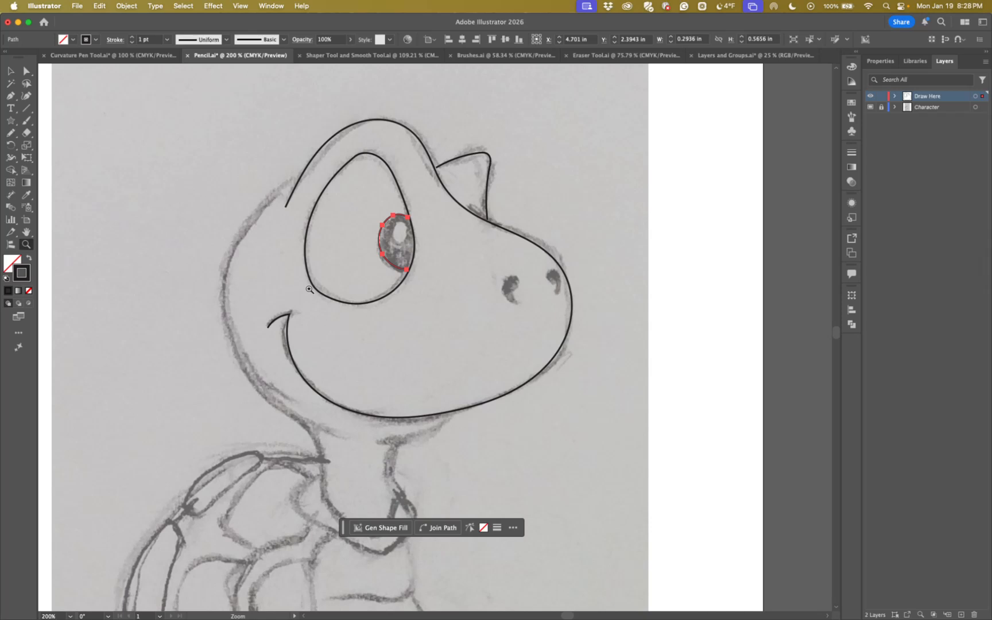
left_click(12, 71)
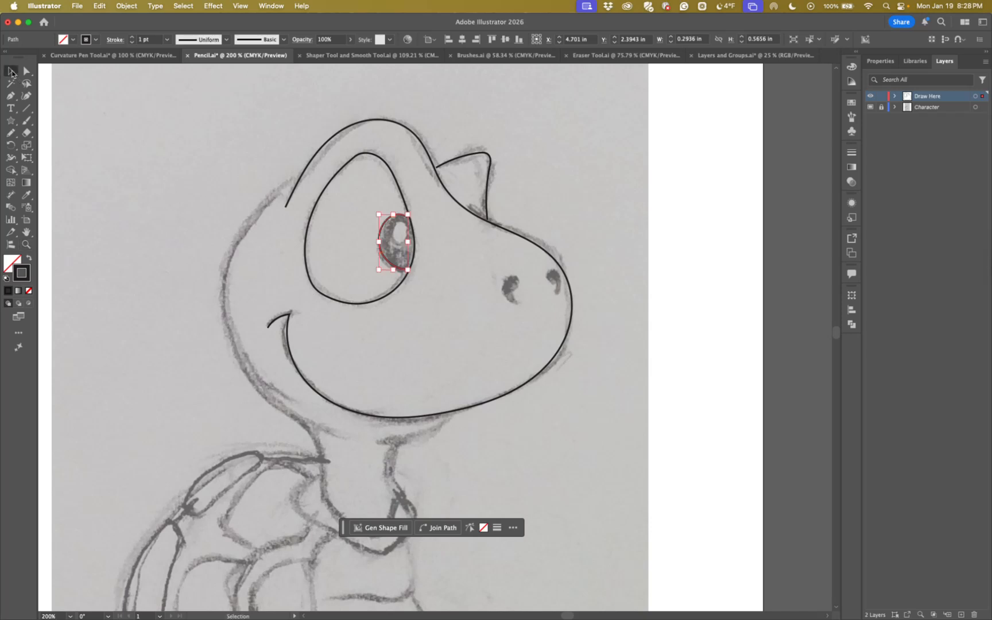
left_click(127, 275)
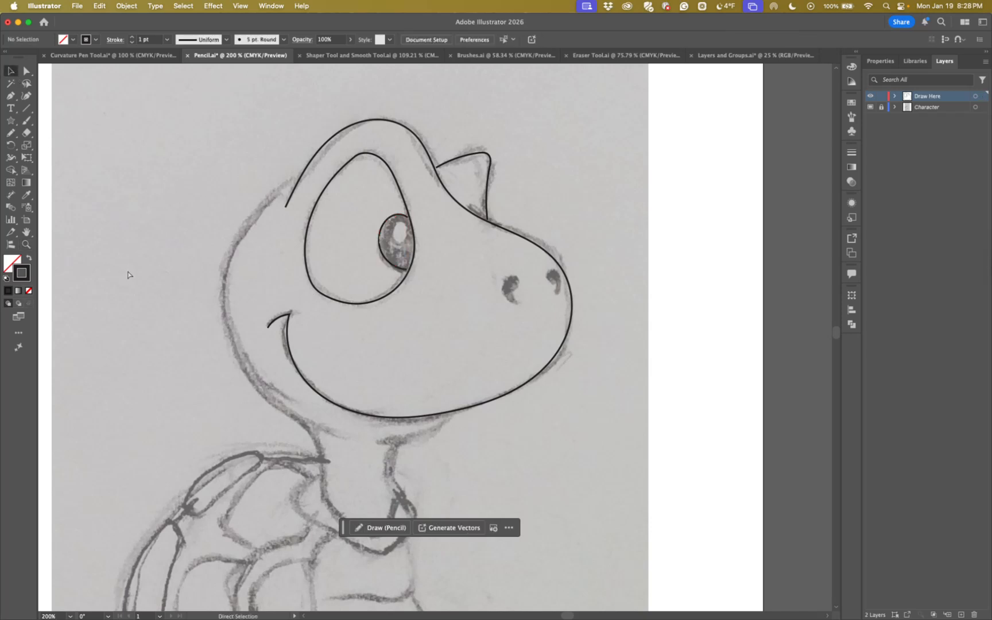
key("super+1")
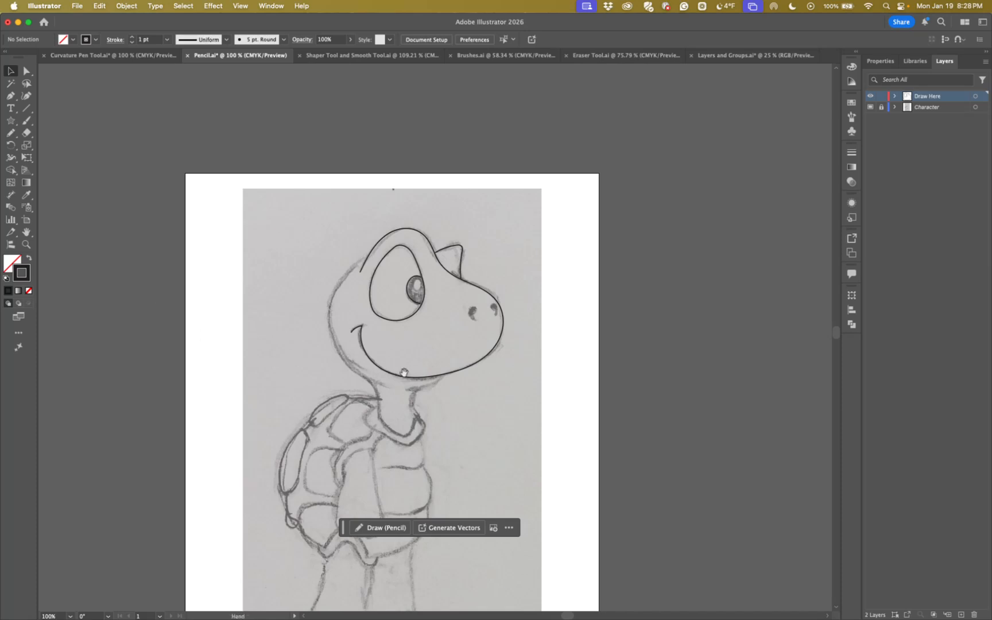
scroll(398, 377, "down", 5)
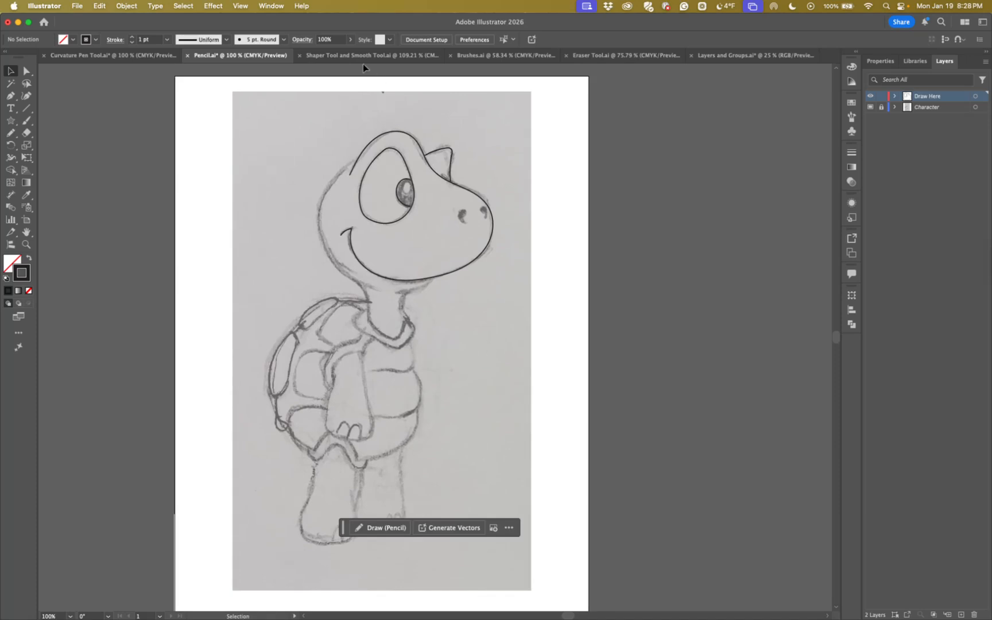
In the Shaper Tool and Smooth Tool document, draw a rectangle, a triangle and a circle under the Shaper Tool heading with the Shaper tool
left_click(350, 56)
scroll(347, 249, "up", 1)
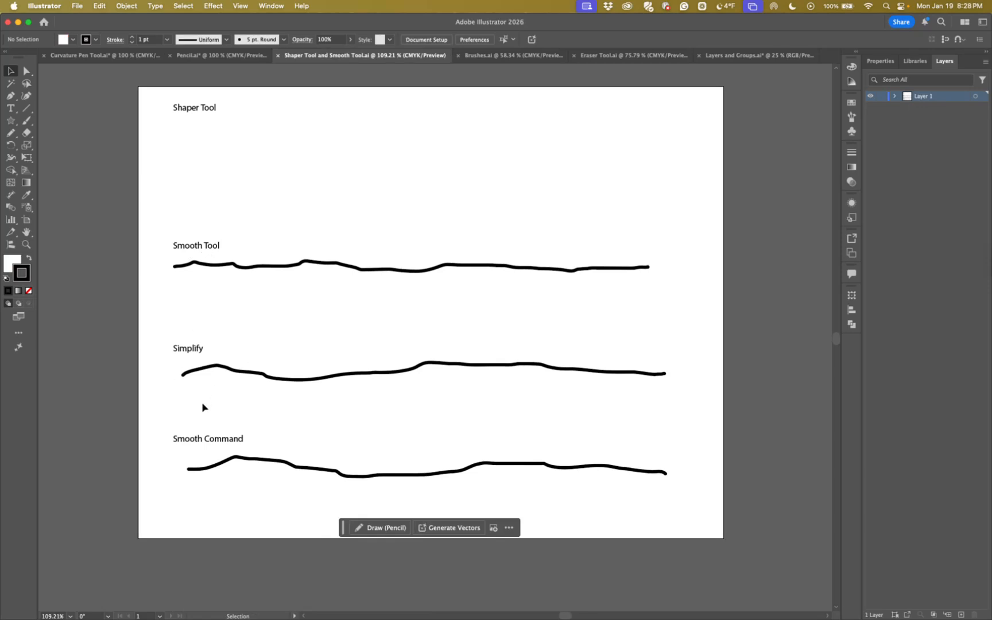
scroll(279, 257, "up", 4)
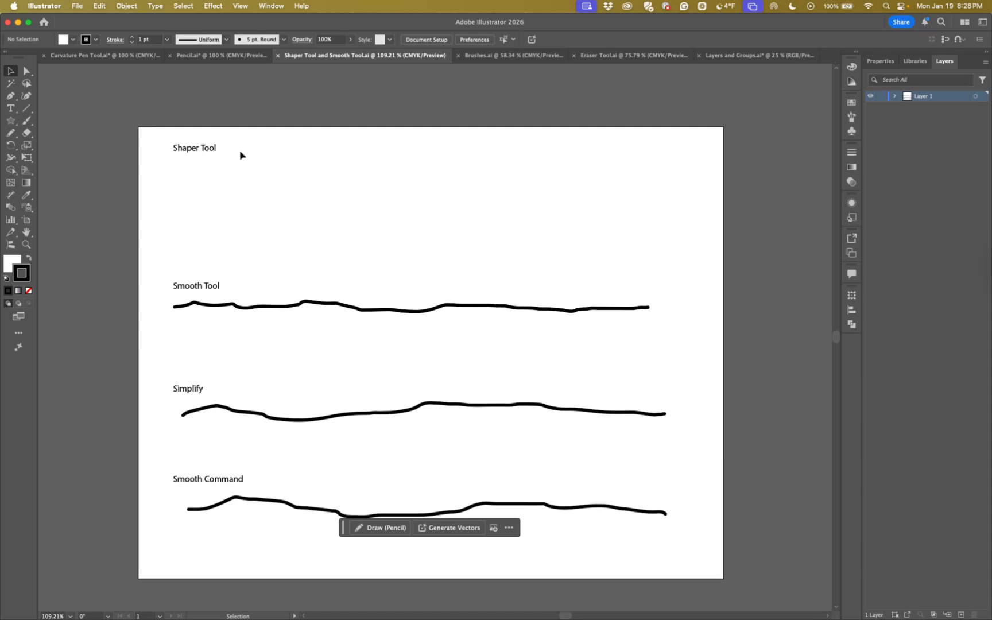
left_click(10, 135)
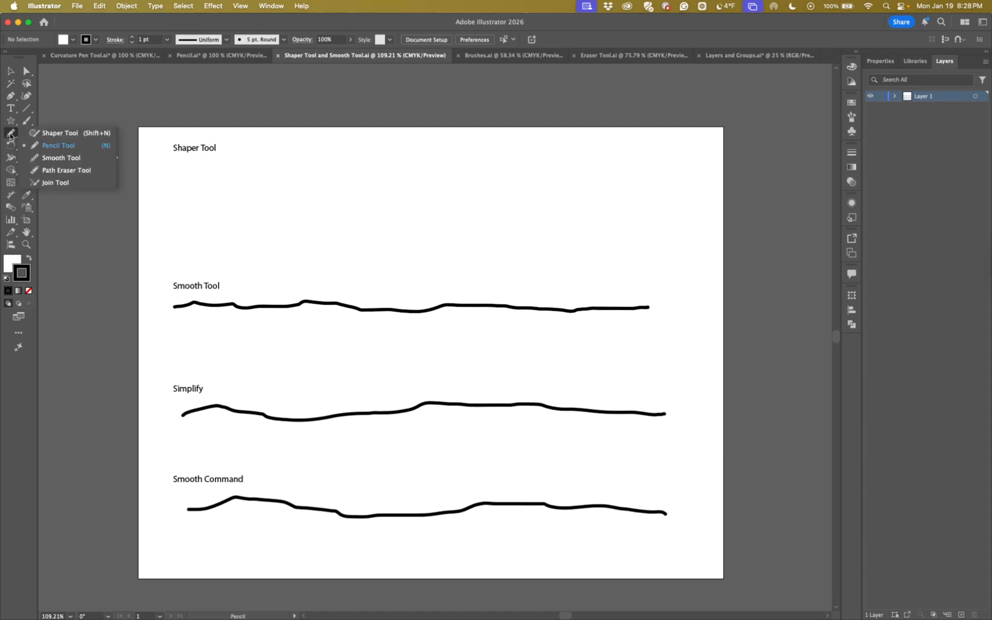
left_click(55, 135)
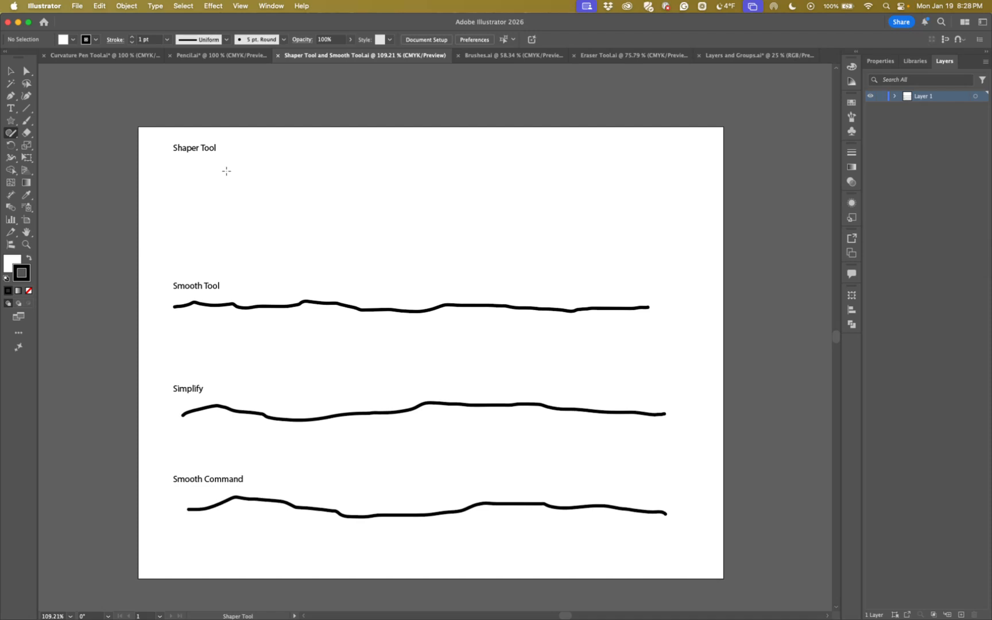
mouse_move(224, 168)
left_mouse_down()
mouse_move(322, 169)
mouse_move(320, 226)
mouse_move(292, 246)
mouse_move(219, 248)
mouse_move(213, 171)
mouse_move(227, 168)
left_mouse_up()
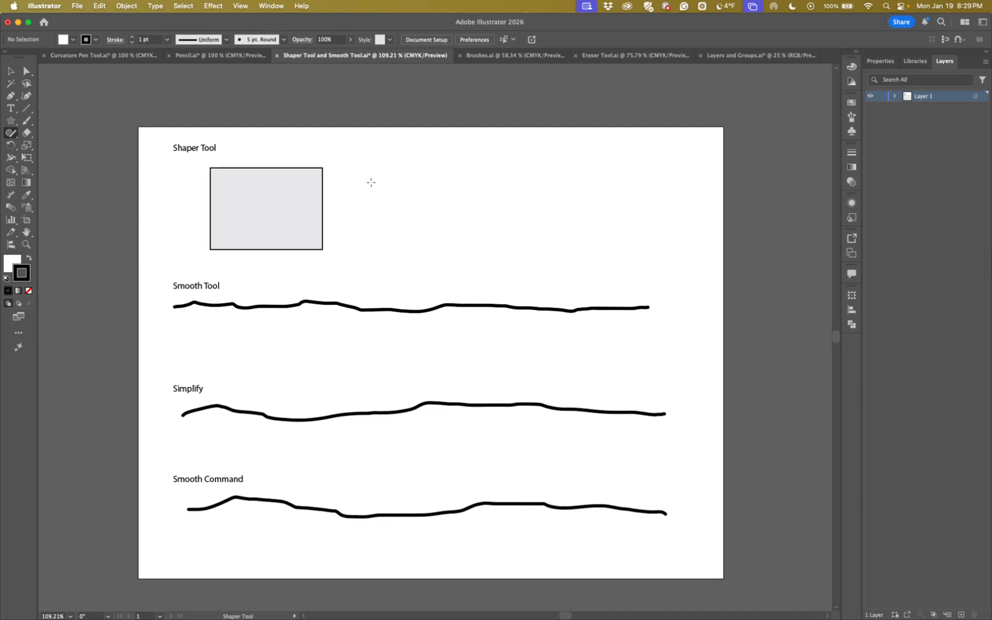
mouse_move(401, 172)
left_mouse_down()
mouse_move(356, 249)
mouse_move(454, 245)
mouse_move(441, 208)
mouse_move(404, 173)
left_mouse_up()
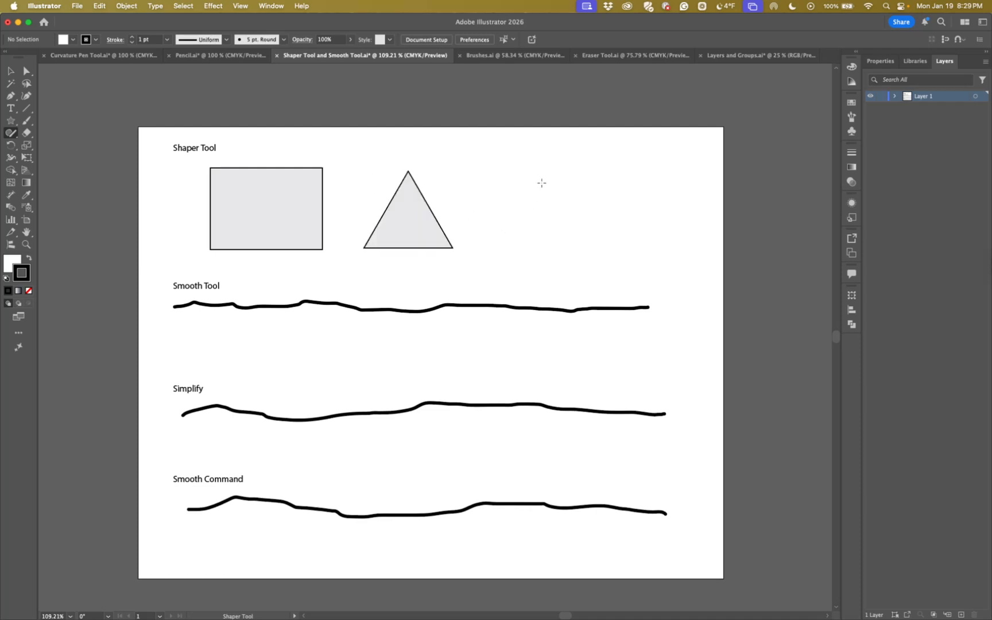
mouse_move(508, 191)
left_mouse_down()
mouse_move(570, 238)
mouse_move(576, 198)
mouse_move(554, 174)
mouse_move(525, 167)
mouse_move(506, 186)
left_mouse_up()
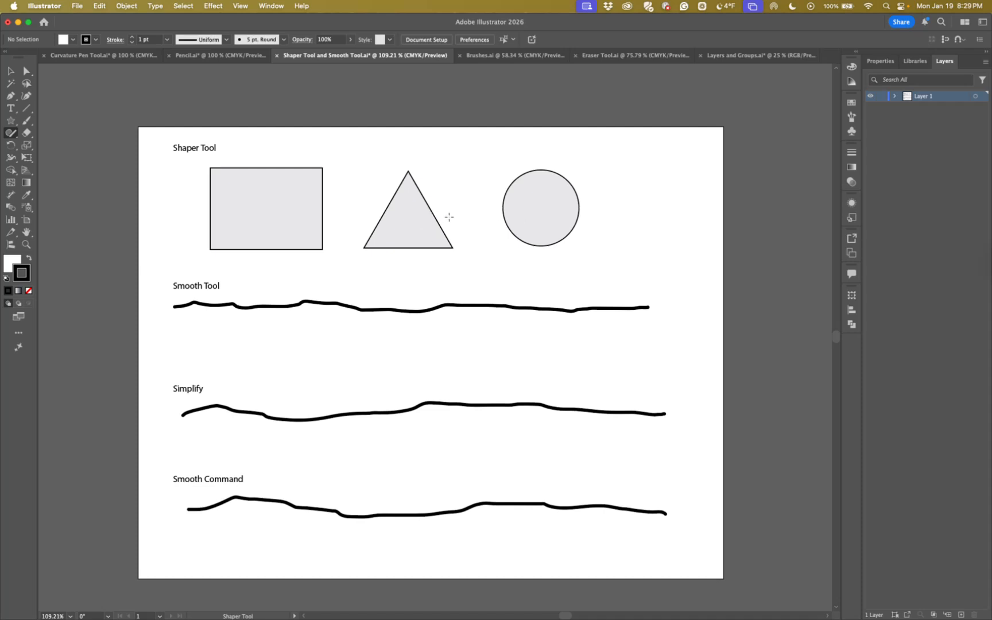
Draw a small rectangle over the triangle's lower right corner and a small hexagon over its lower left corner
mouse_move(426, 226)
left_mouse_down()
mouse_move(460, 232)
mouse_move(462, 251)
mouse_move(422, 253)
mouse_move(426, 227)
left_mouse_up()
mouse_move(361, 225)
left_mouse_down()
mouse_move(384, 254)
mouse_move(359, 253)
mouse_move(363, 225)
left_mouse_up()
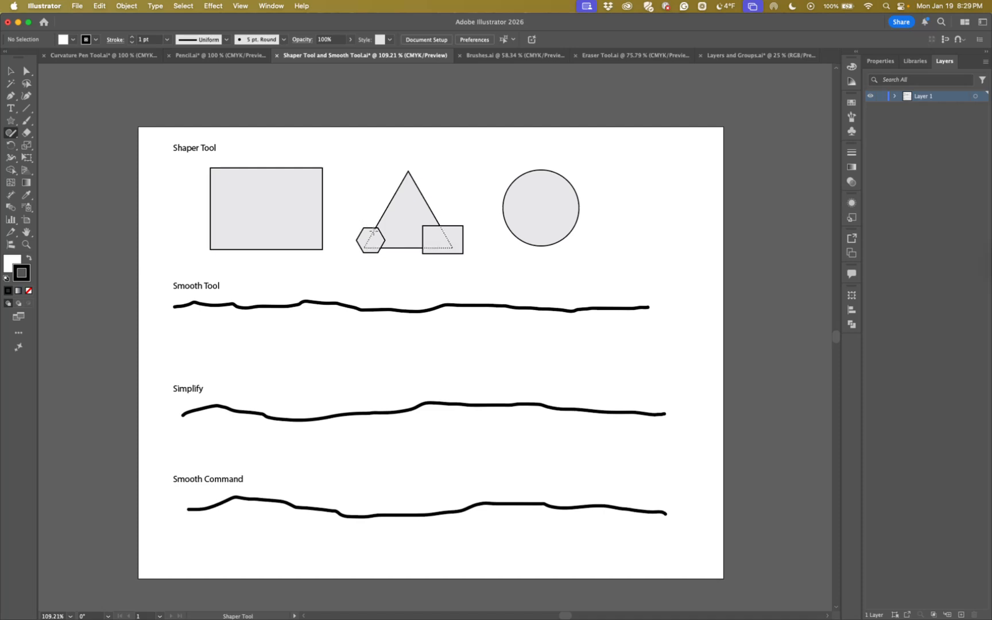
Trim away the parts of the small hexagon and small rectangle that lie outside the triangle with the Shaper tool
mouse_move(366, 231)
left_mouse_down()
mouse_move(360, 239)
mouse_move(377, 254)
left_mouse_up()
mouse_move(441, 248)
left_mouse_down()
mouse_move(462, 253)
mouse_move(466, 239)
mouse_move(442, 221)
left_mouse_up()
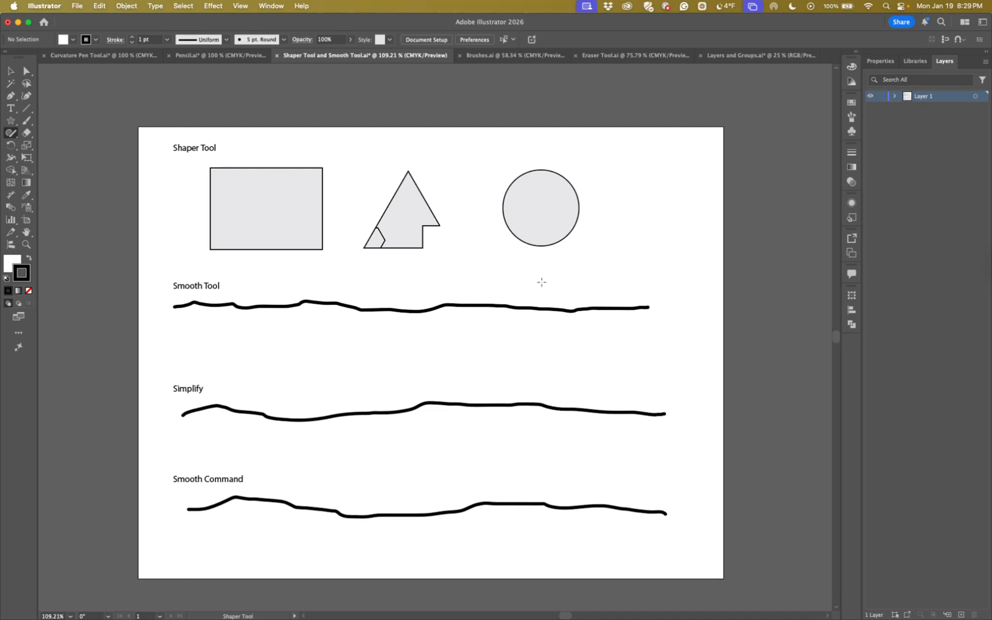
key("super+z")
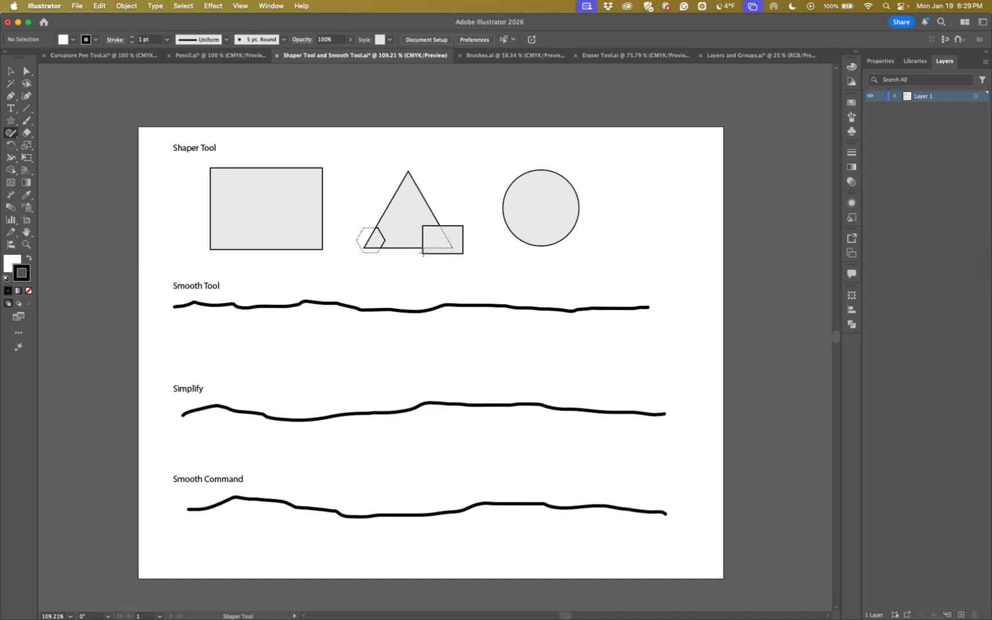
mouse_move(423, 251)
left_mouse_down()
mouse_move(438, 256)
mouse_move(461, 241)
mouse_move(445, 218)
left_mouse_up()
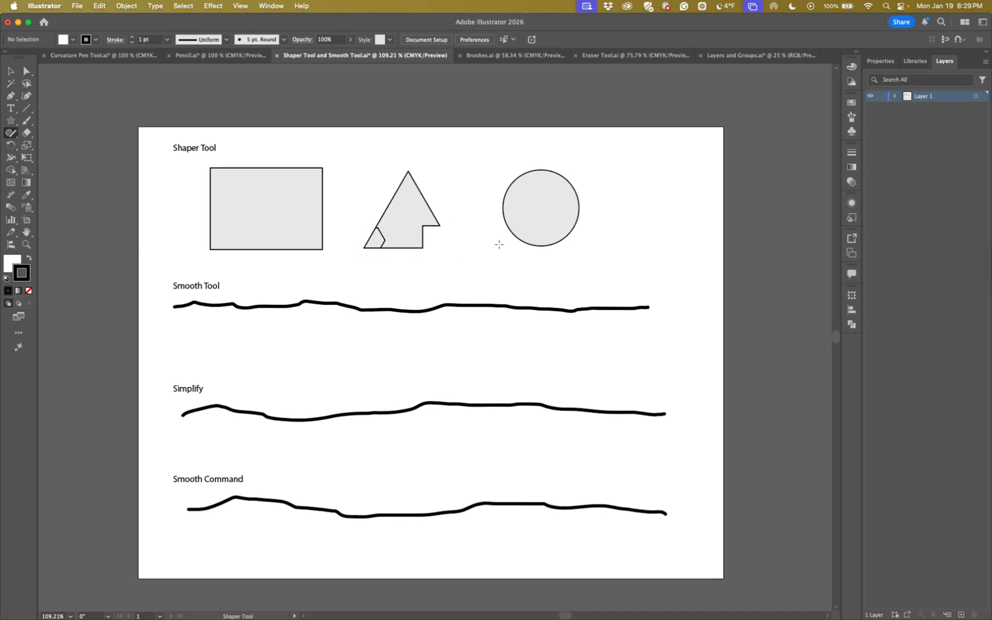
key("super+z")
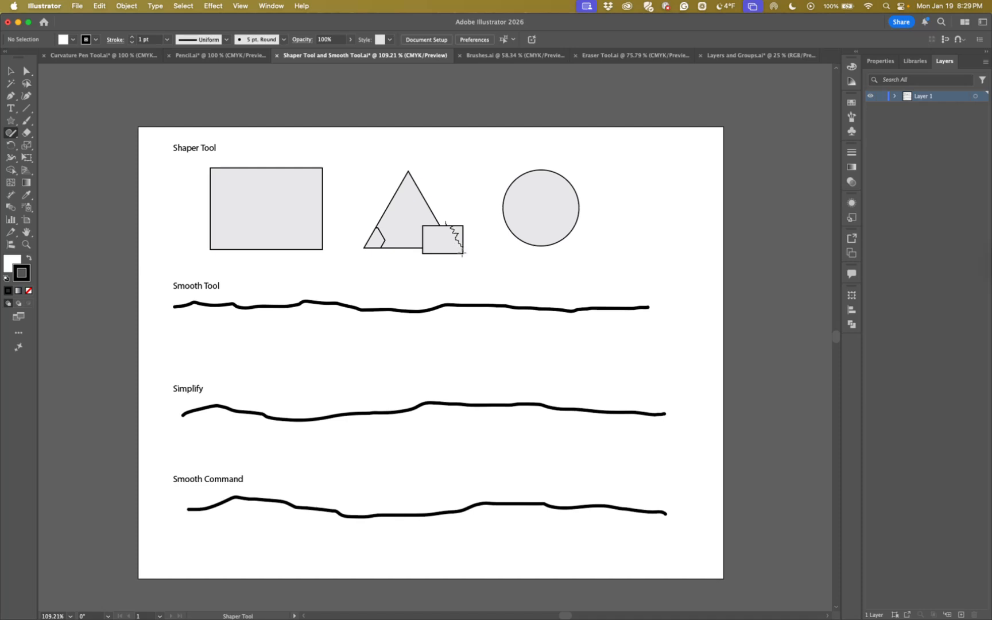
left_click_drag(435, 252, 419, 256)
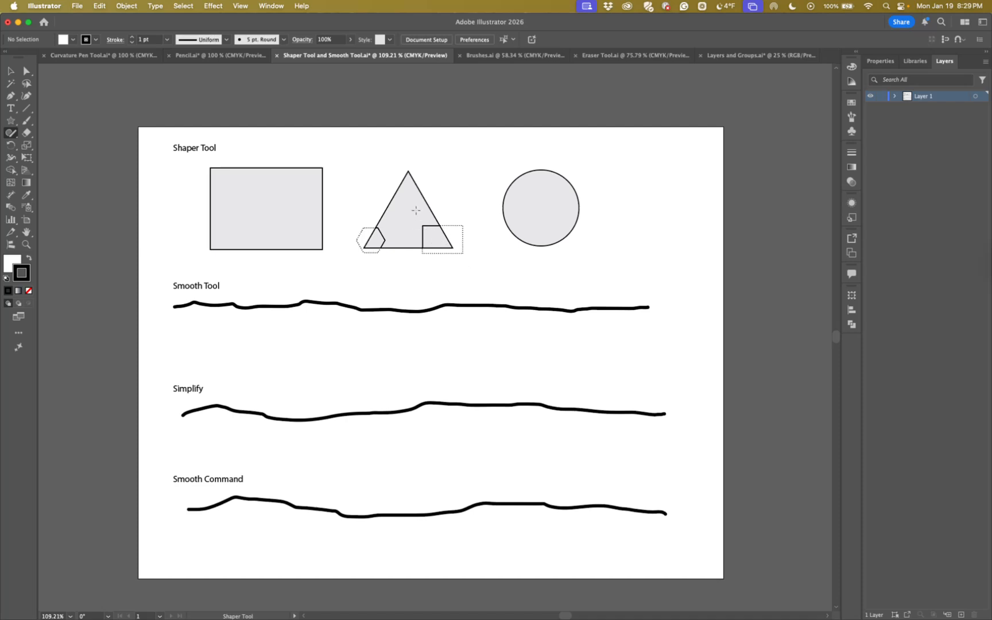
Draw a circle over the triangle's top corner and trim the part outside the triangle, leaving an arc inside
mouse_move(386, 199)
left_mouse_down()
mouse_move(414, 198)
mouse_move(432, 175)
mouse_move(416, 156)
mouse_move(389, 163)
mouse_move(389, 192)
mouse_move(394, 152)
mouse_move(431, 161)
mouse_move(428, 198)
left_mouse_up()
mouse_move(635, 243)
left_mouse_down()
mouse_move(646, 197)
mouse_move(664, 177)
mouse_move(664, 149)
mouse_move(699, 136)
mouse_move(674, 203)
mouse_move(650, 214)
mouse_move(653, 233)
mouse_move(636, 243)
left_mouse_up()
mouse_move(666, 154)
left_mouse_down()
mouse_move(641, 163)
mouse_move(652, 186)
mouse_move(630, 199)
mouse_move(631, 239)
mouse_move(612, 248)
mouse_move(621, 262)
mouse_move(646, 250)
mouse_move(638, 211)
mouse_move(668, 187)
mouse_move(664, 153)
left_mouse_up()
Switch to the Pencil tool and check in its options whether the Option key toggles to the Smooth tool, changing nothing
left_click(11, 137)
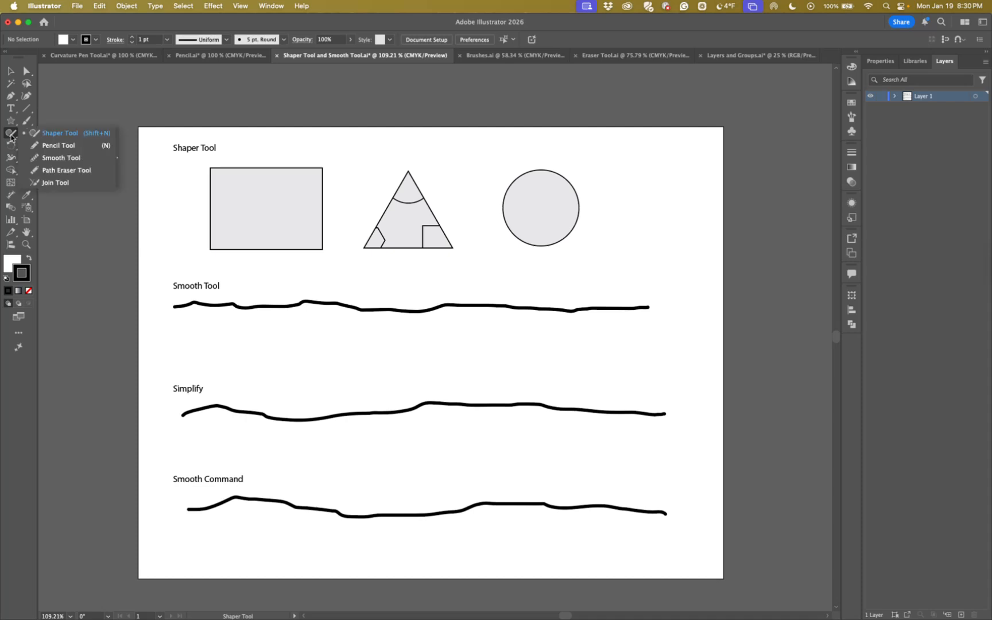
left_click(64, 150)
double_click(11, 136)
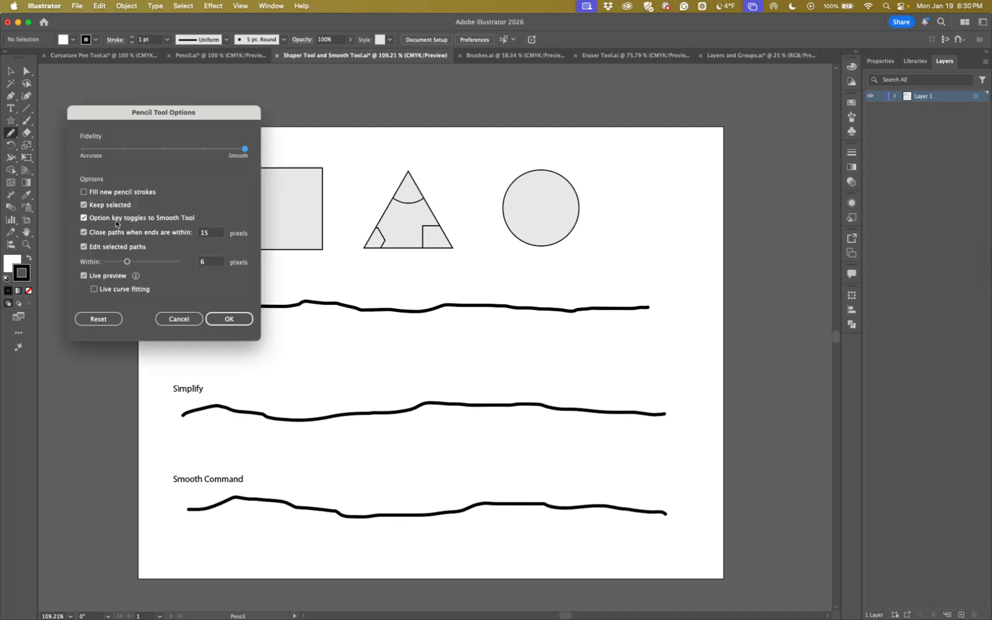
left_click(179, 320)
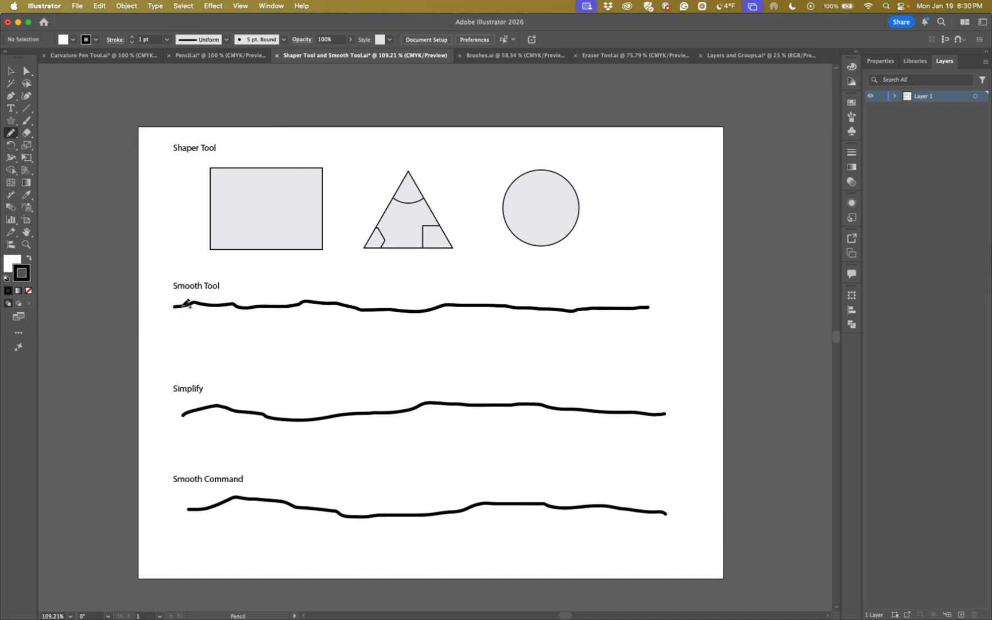
Brush the Smooth tool along the wavy line under the Smooth Tool heading and adjust its smoothing amount
left_click(12, 135)
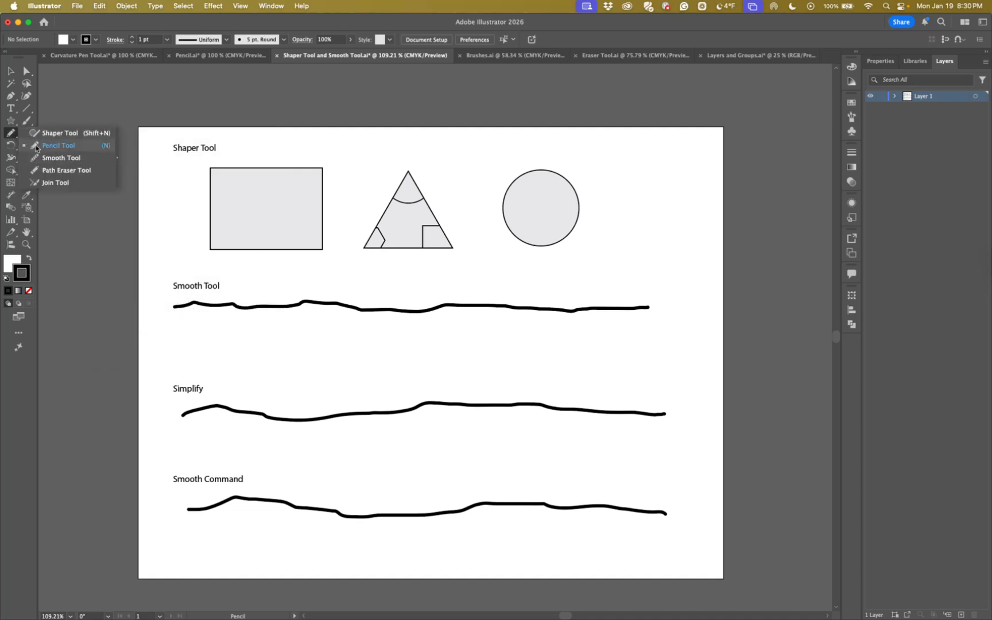
left_click(51, 157)
key("v")
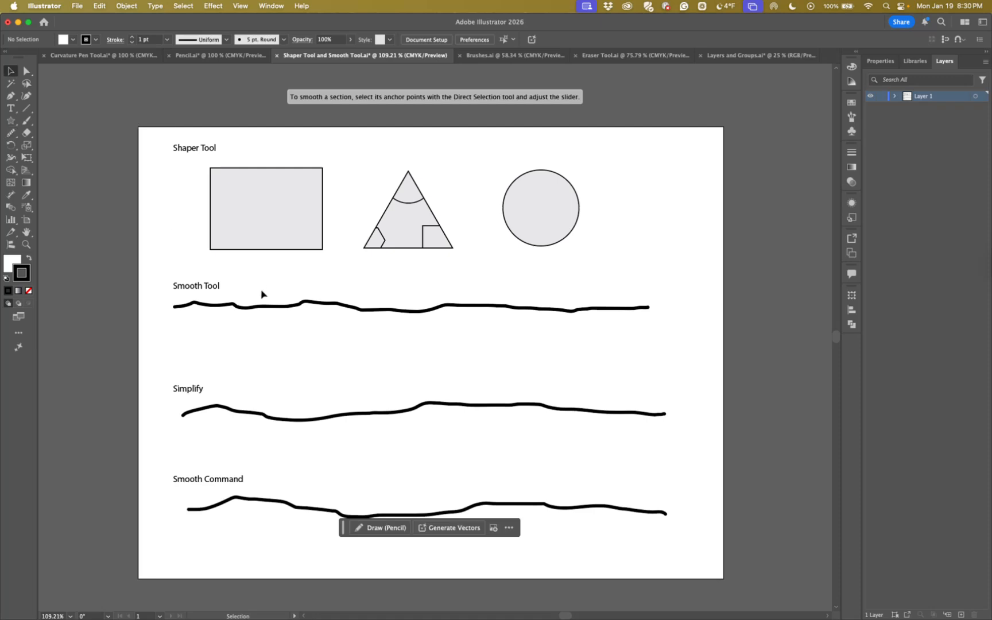
left_click(258, 307)
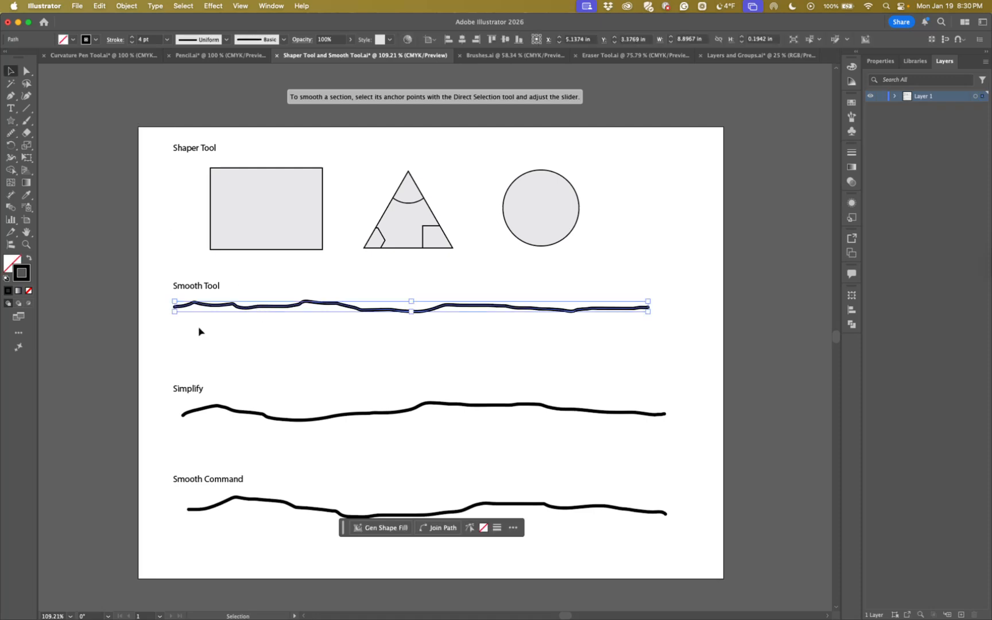
left_click_drag(11, 133, 36, 159)
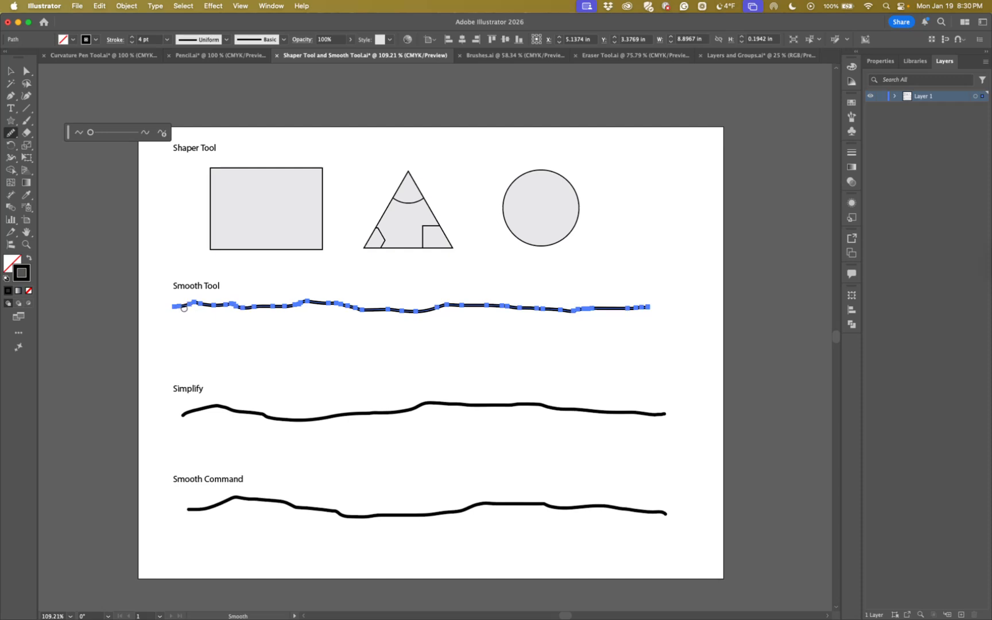
left_click_drag(179, 304, 439, 308)
mouse_move(564, 310)
left_mouse_down()
mouse_move(597, 307)
mouse_move(447, 304)
left_mouse_up()
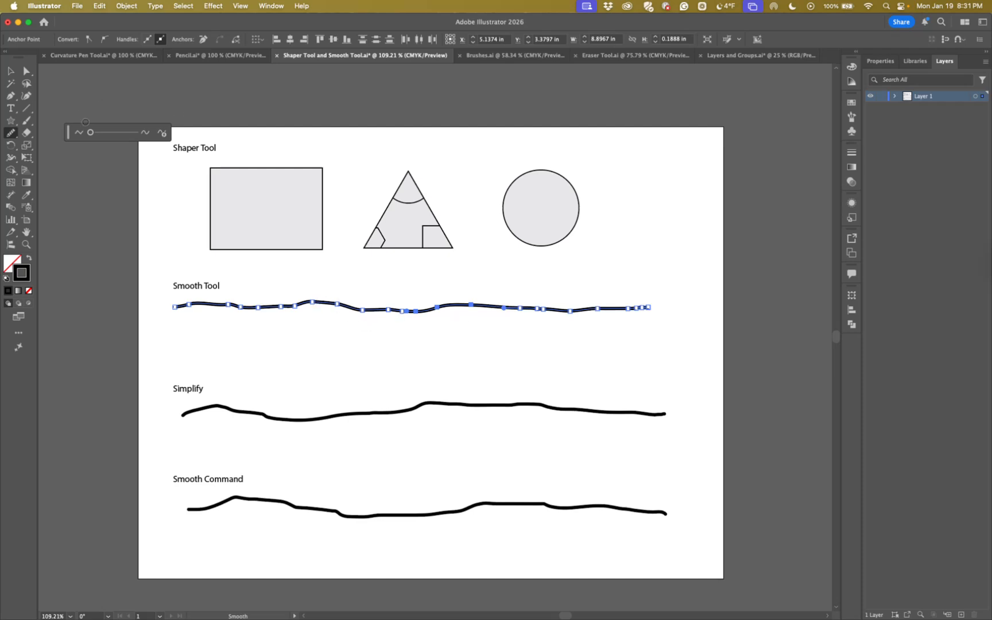
mouse_move(91, 133)
left_mouse_down()
mouse_move(158, 139)
mouse_move(99, 133)
left_mouse_up()
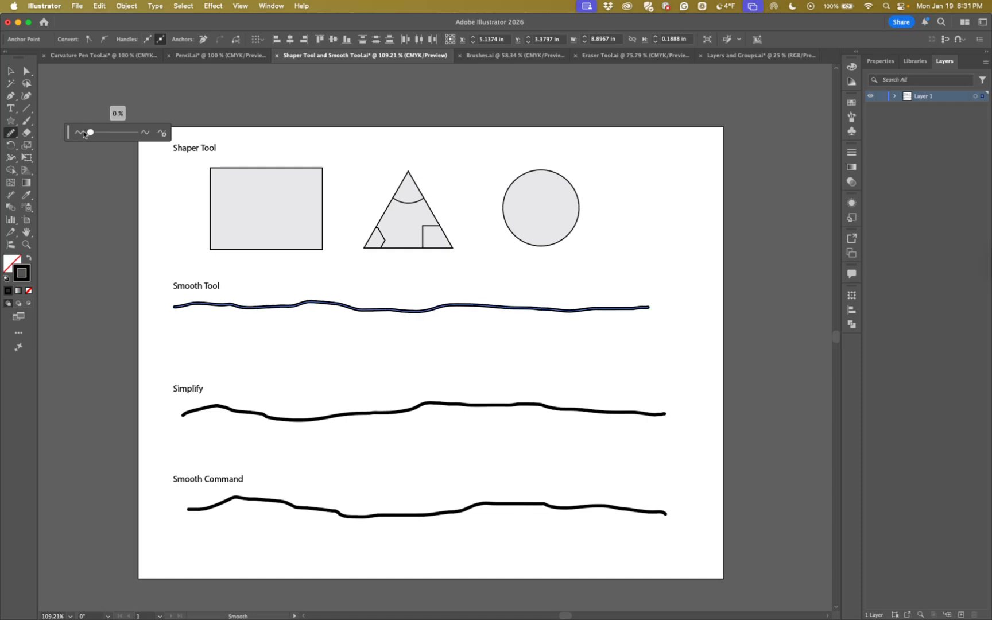
left_click(163, 134)
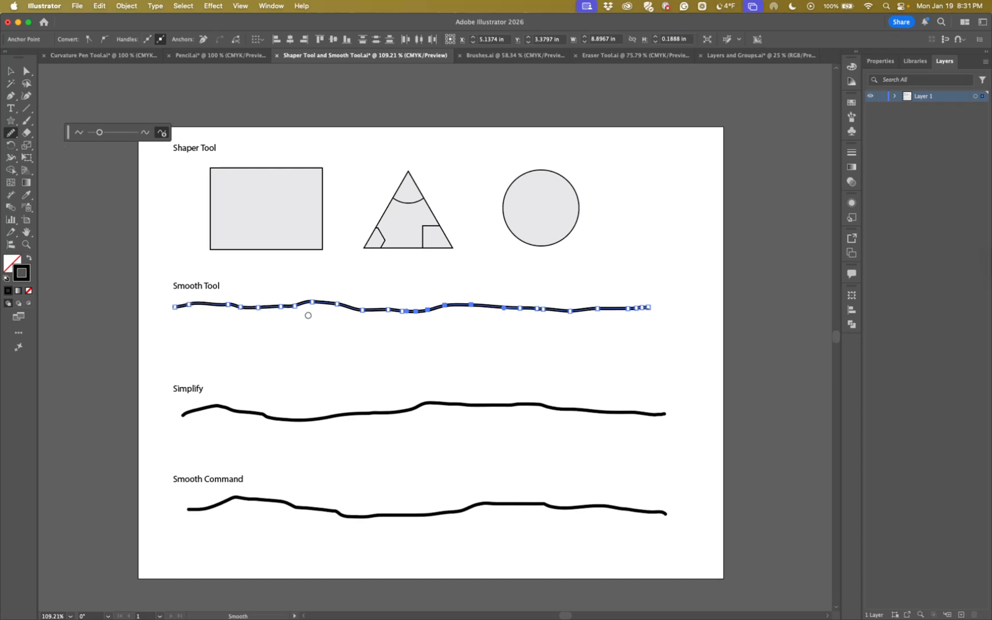
Smooth the same line further, section by section, using the Pencil tool temporarily toggled to smoothing
left_click(9, 134)
left_click(52, 146)
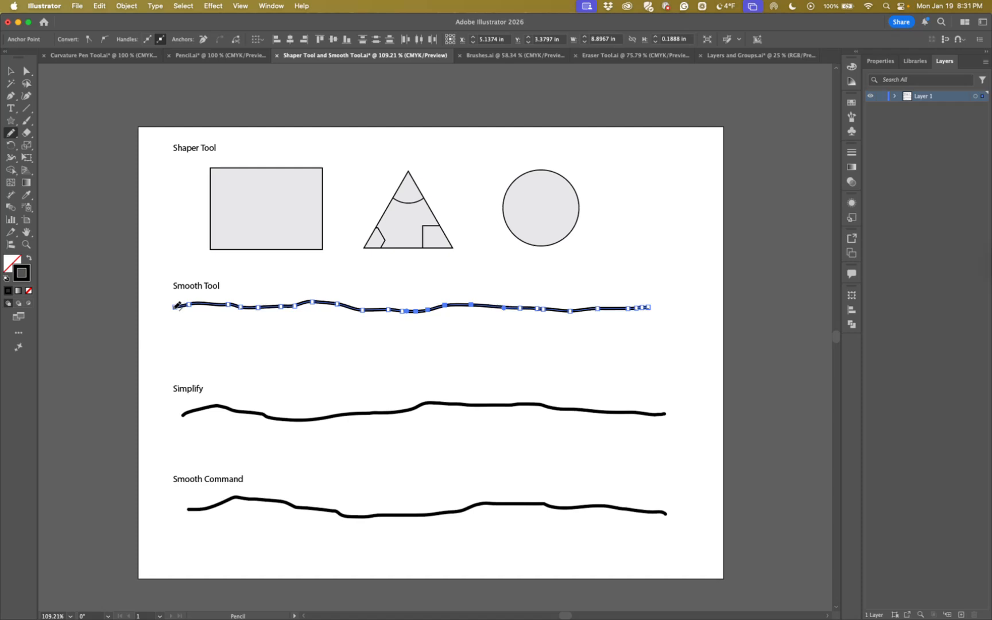
left_click_drag(177, 305, 466, 303)
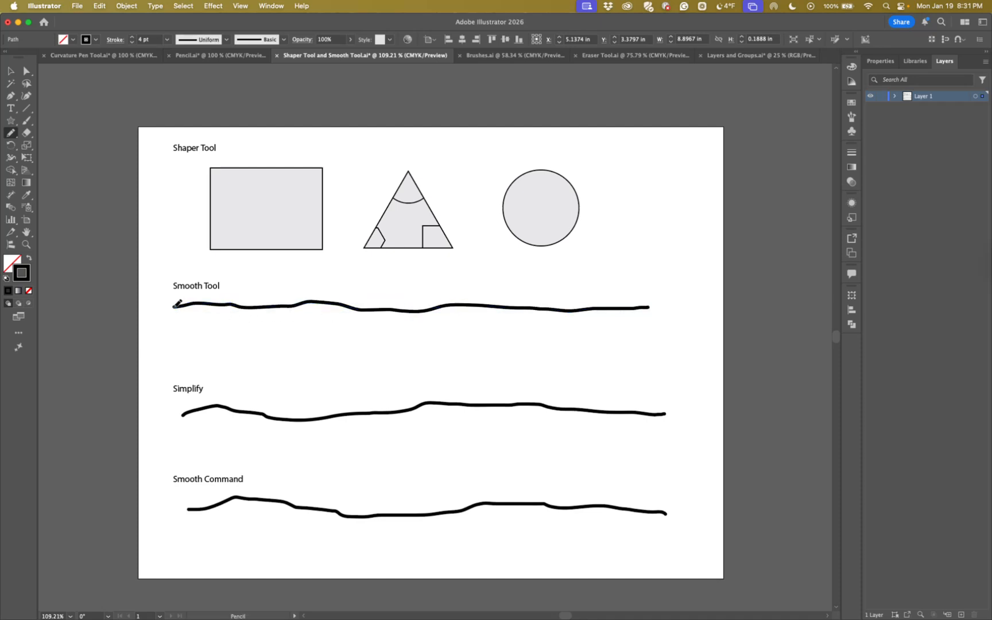
mouse_move(175, 306)
left_mouse_down()
mouse_move(334, 299)
mouse_move(436, 310)
left_mouse_up()
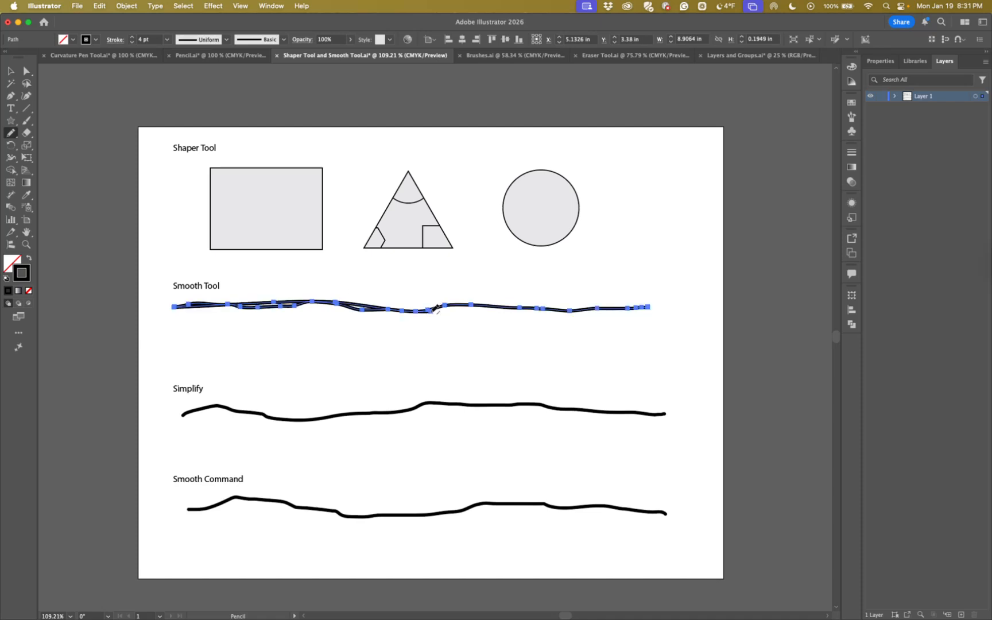
left_click_drag(433, 307, 502, 301)
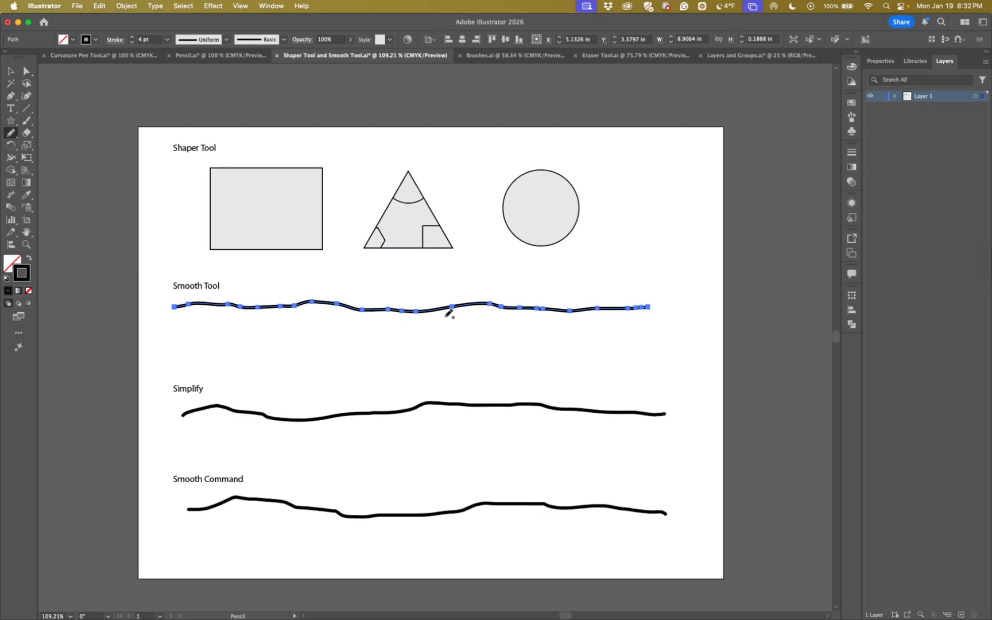
left_click_drag(361, 304, 464, 303)
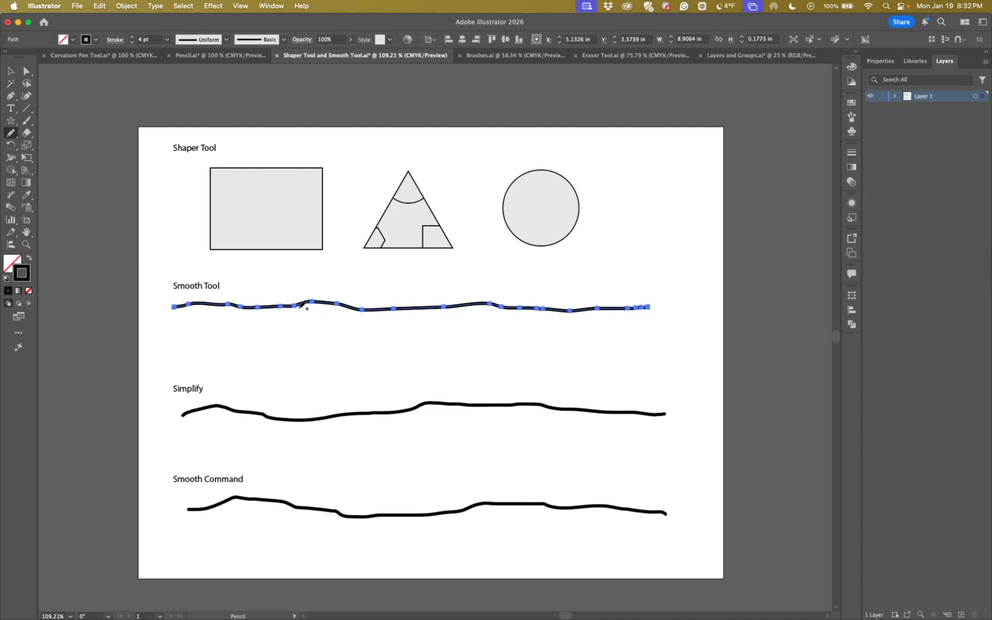
left_click_drag(283, 303, 376, 309)
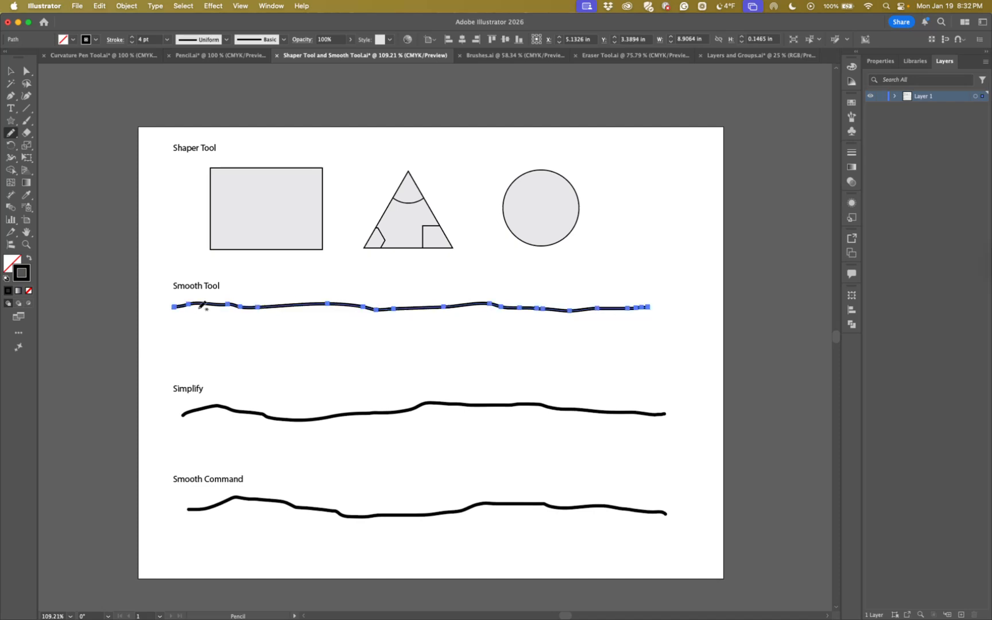
left_click_drag(192, 303, 268, 305)
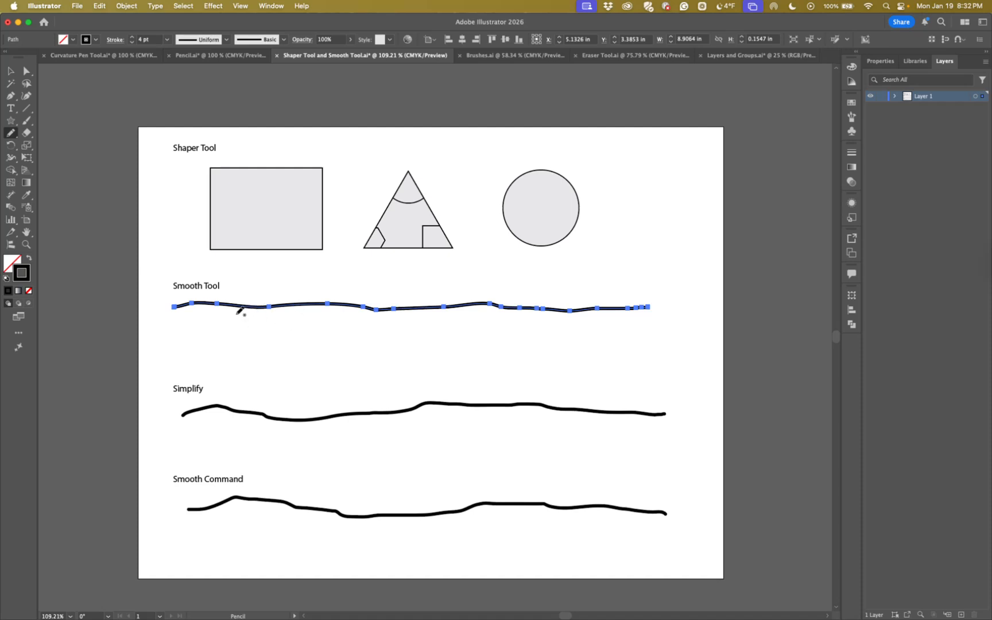
Simplify the line under the Simplify heading and display its anchor points with the Direct Selection tool
key("v")
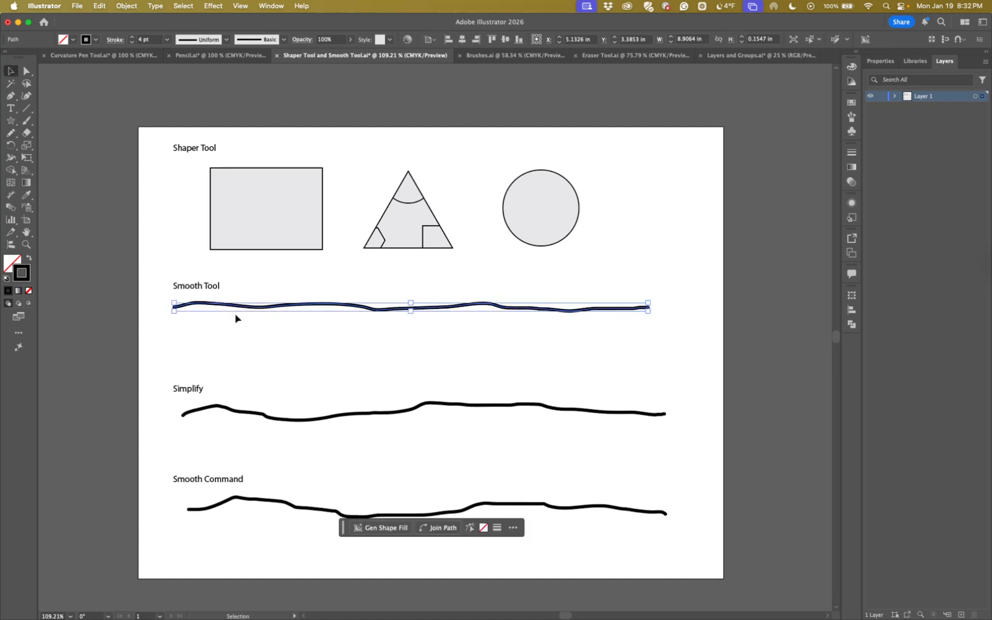
left_click(274, 420)
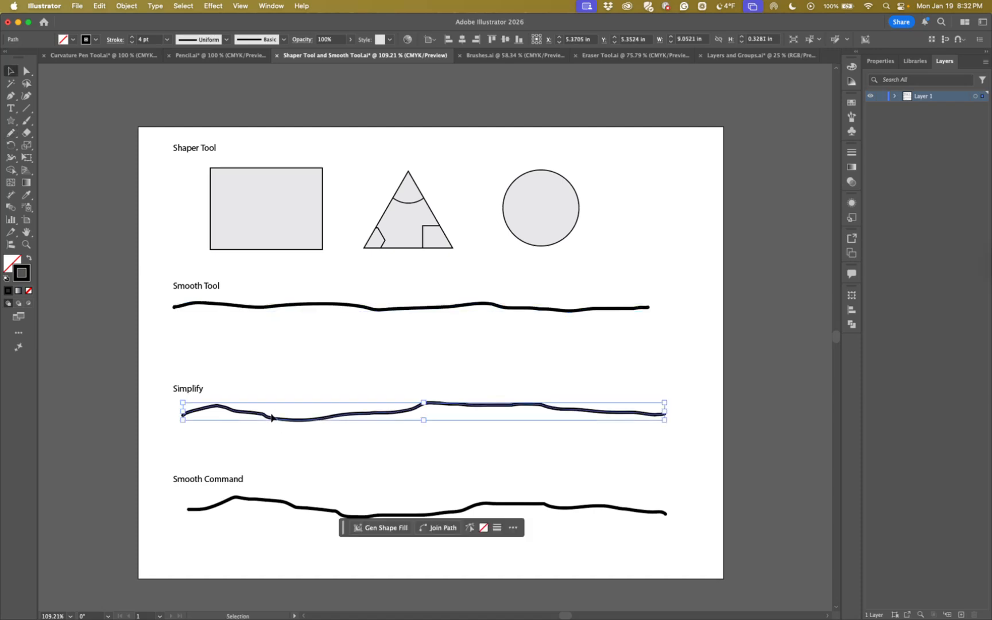
left_click_drag(344, 534, 345, 576)
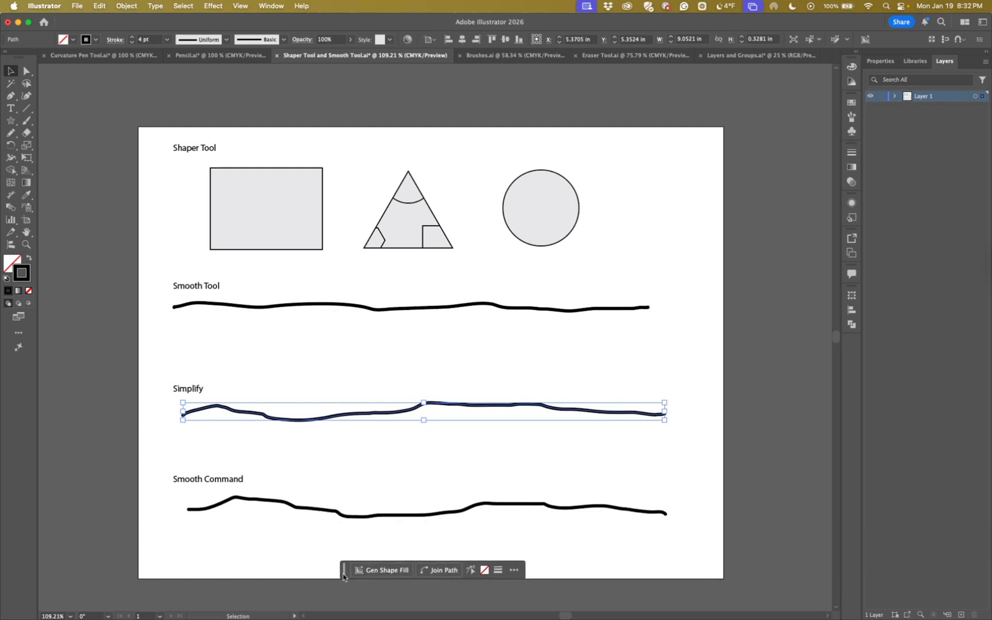
right_click(290, 422)
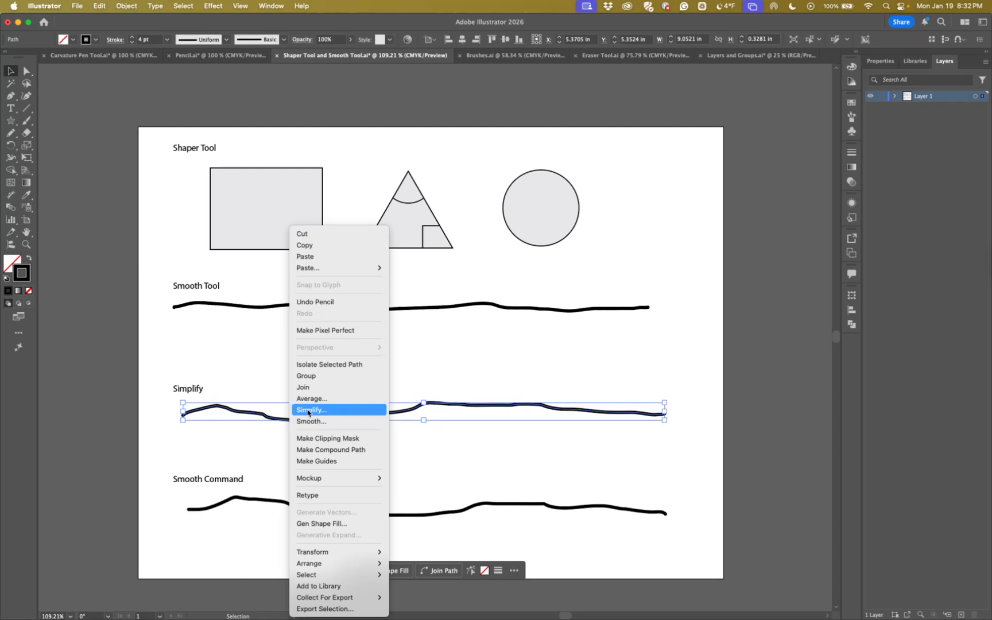
left_click(309, 411)
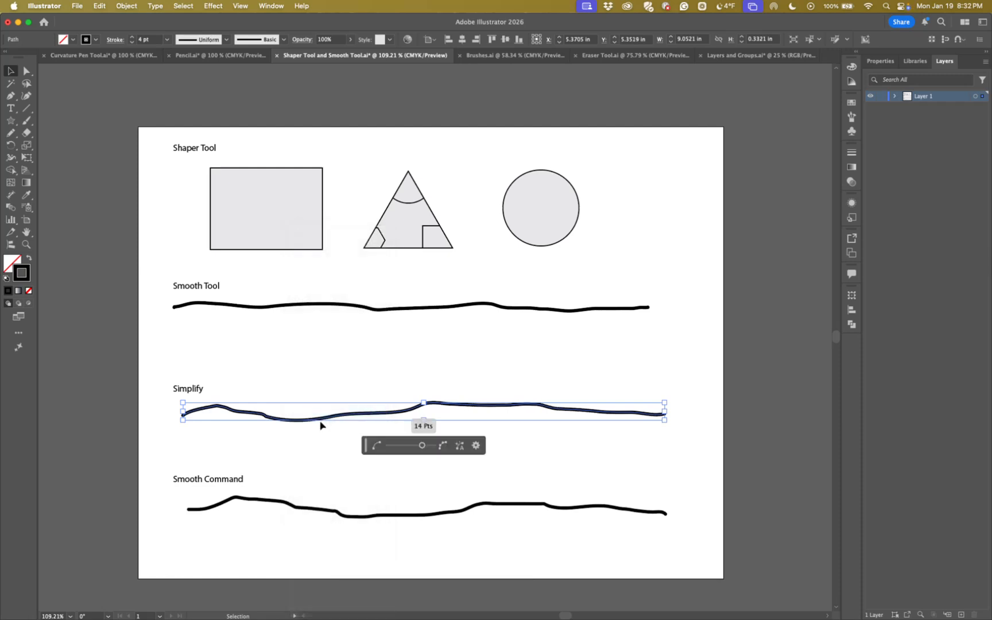
left_click_drag(366, 446, 170, 447)
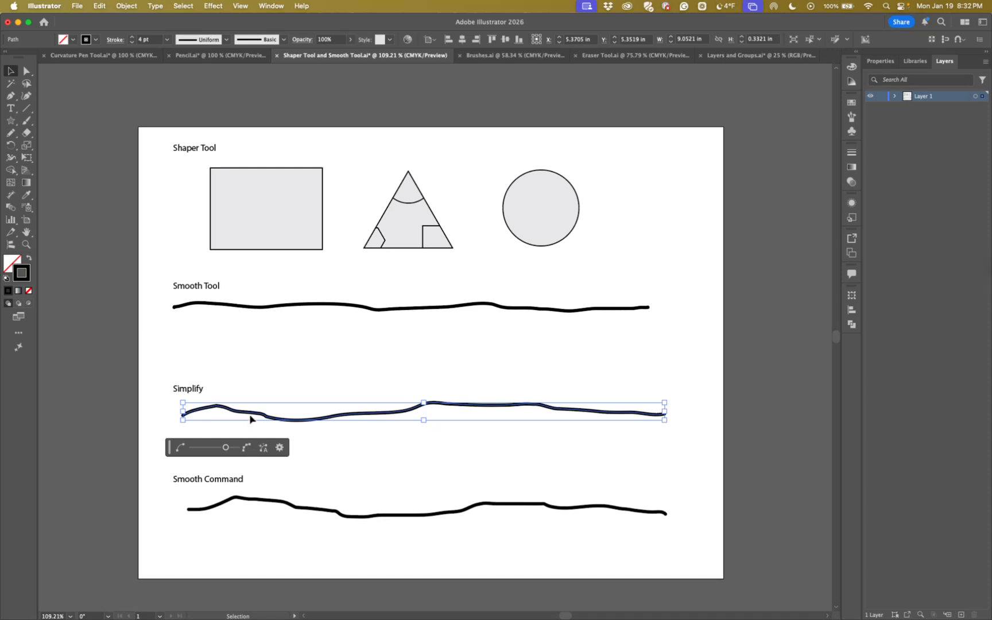
key("a")
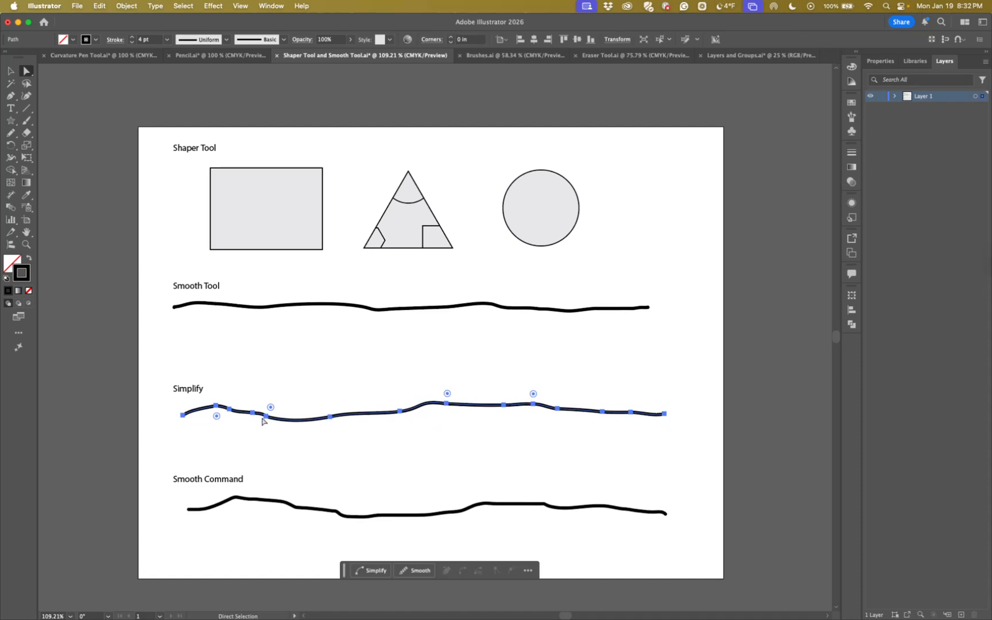
Run Simplify on the same line again with the curve amount at 100%, and cancel its detailed options after reviewing them
right_click(304, 421)
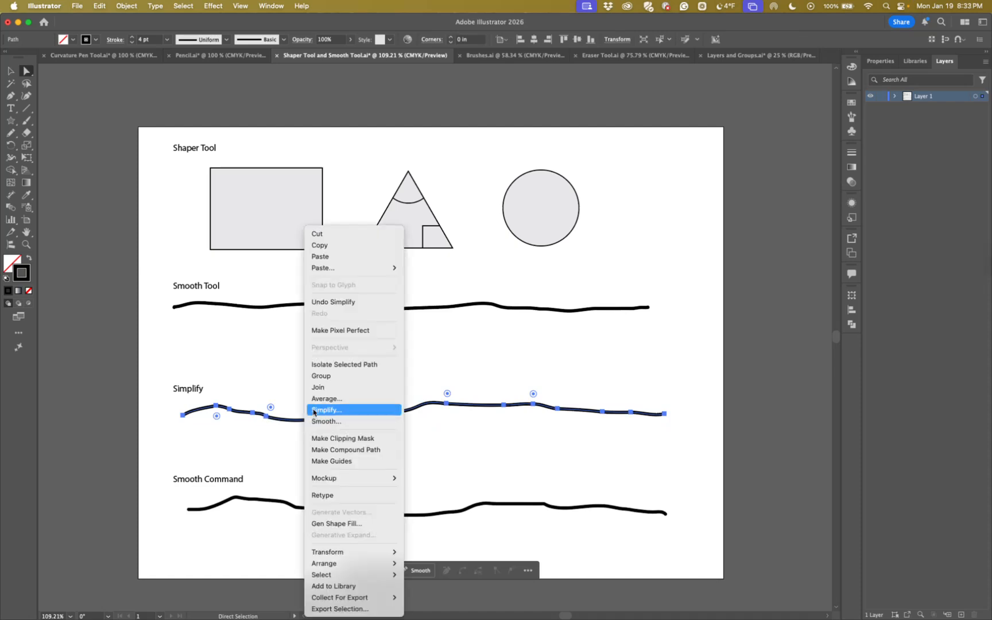
left_click(316, 408)
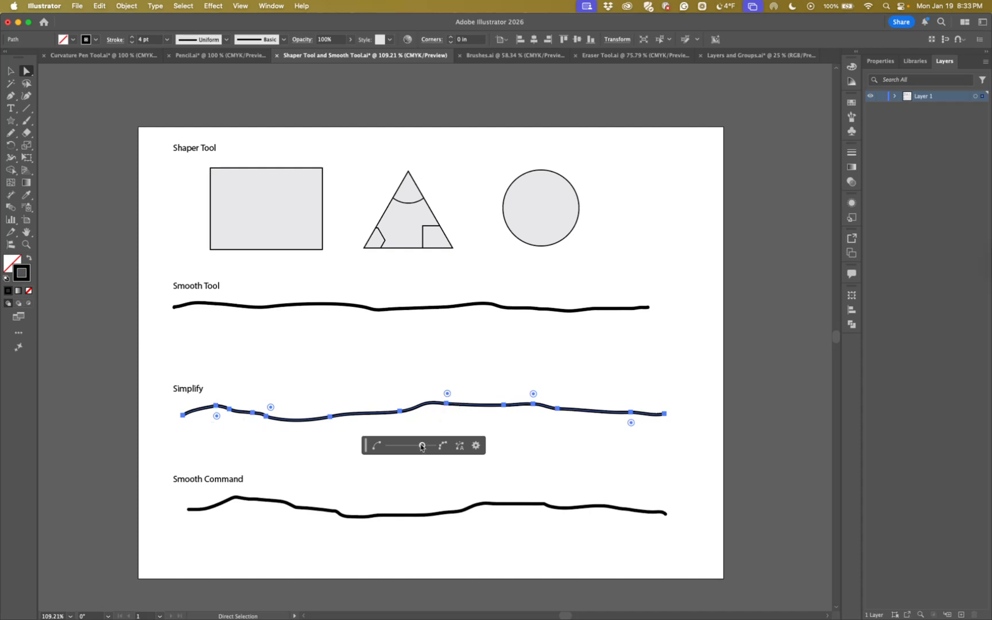
mouse_move(421, 447)
left_mouse_down()
mouse_move(388, 448)
mouse_move(435, 447)
left_mouse_up()
left_click(476, 446)
left_click_drag(447, 209, 587, 268)
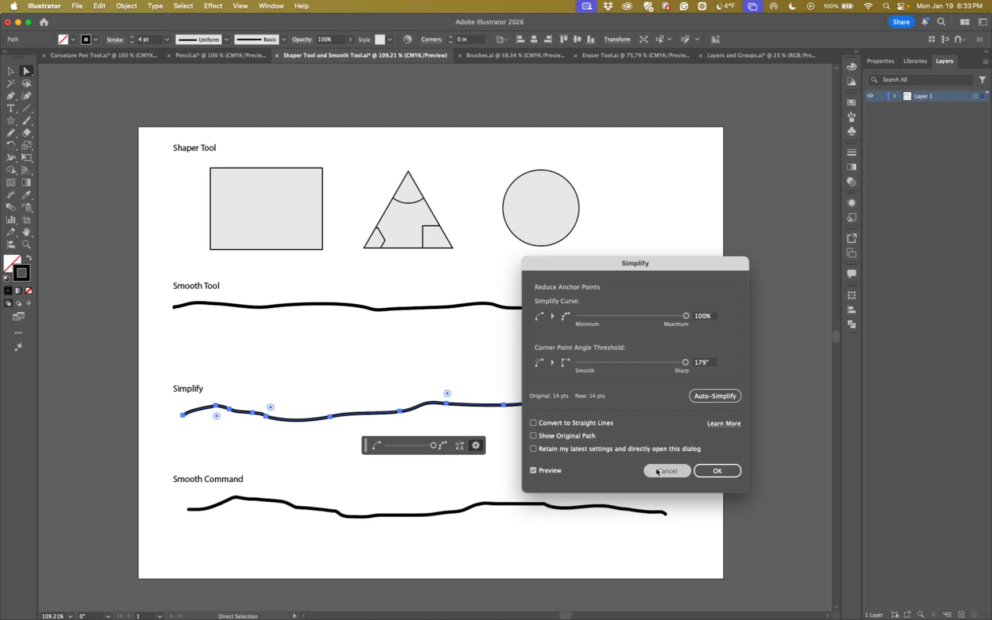
left_click(657, 471)
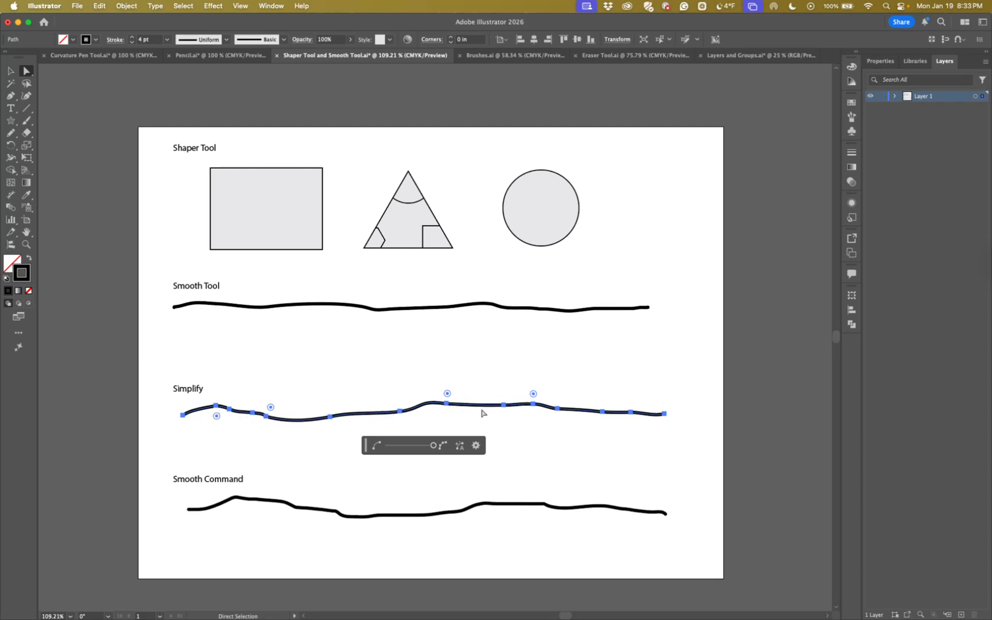
Try the Smooth command at up to 100% on one directly selected segment of the line under the Smooth Command heading
left_click(258, 463)
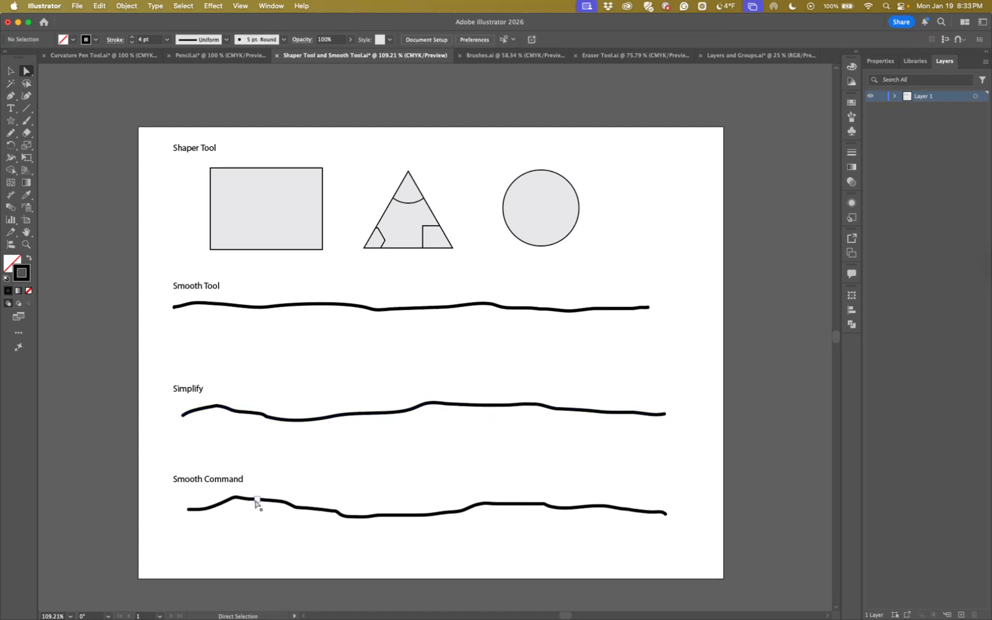
left_click(223, 508)
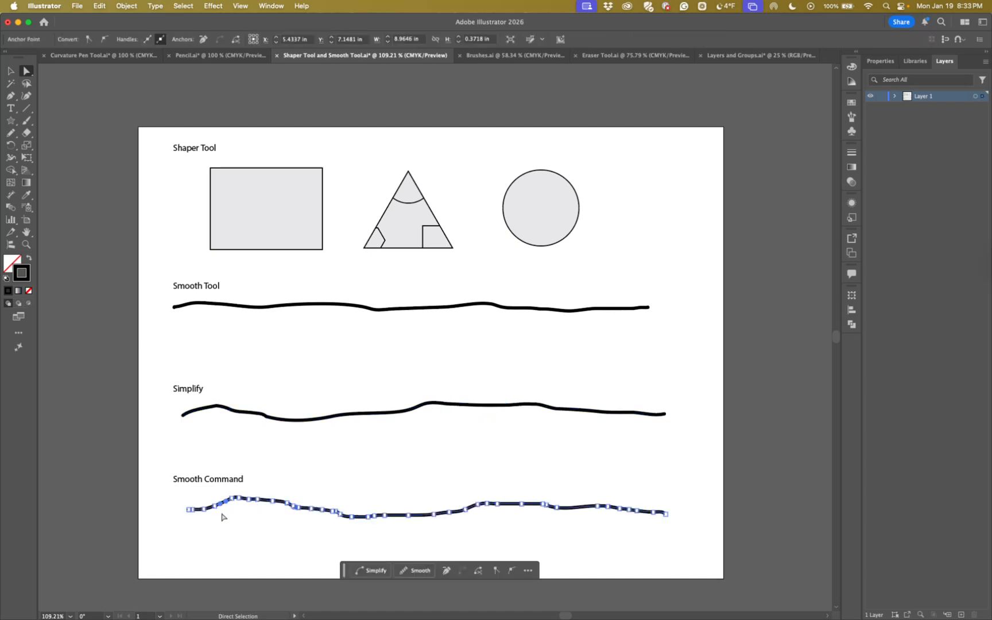
scroll(259, 480, "down", 1)
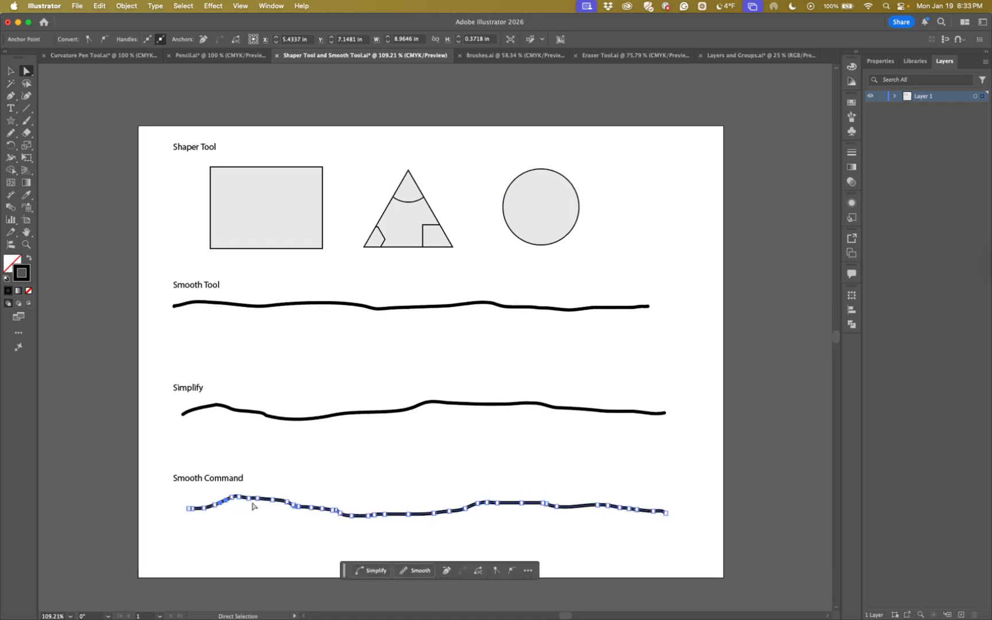
right_click(424, 516)
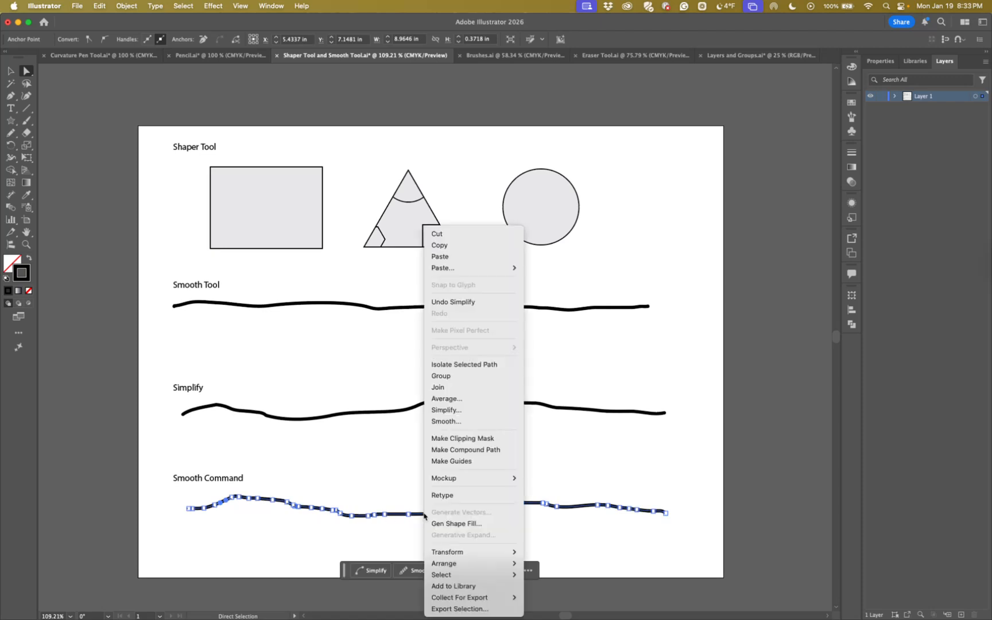
left_click(432, 423)
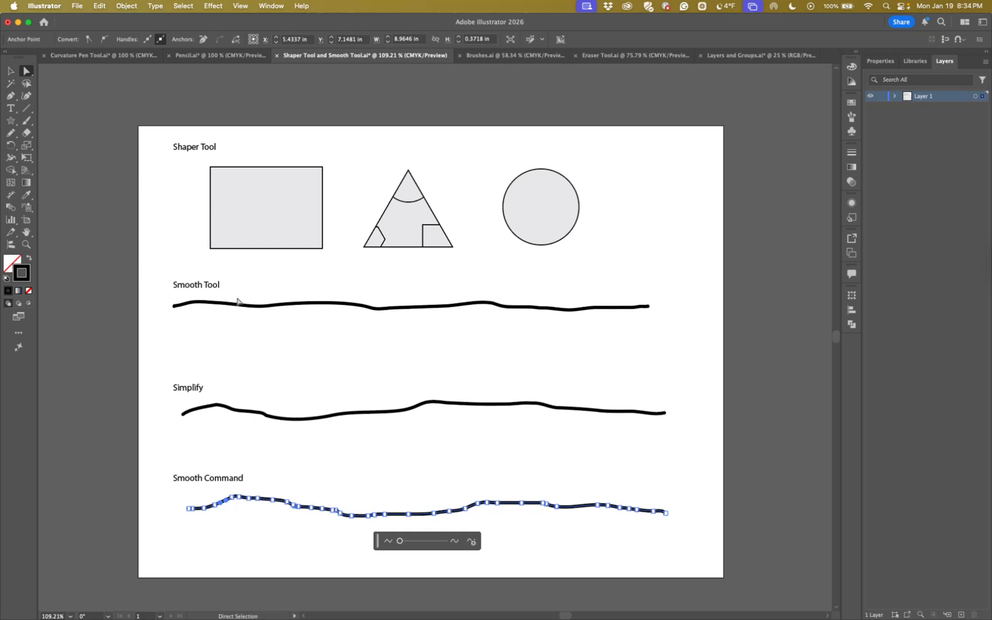
left_click_drag(399, 540, 453, 544)
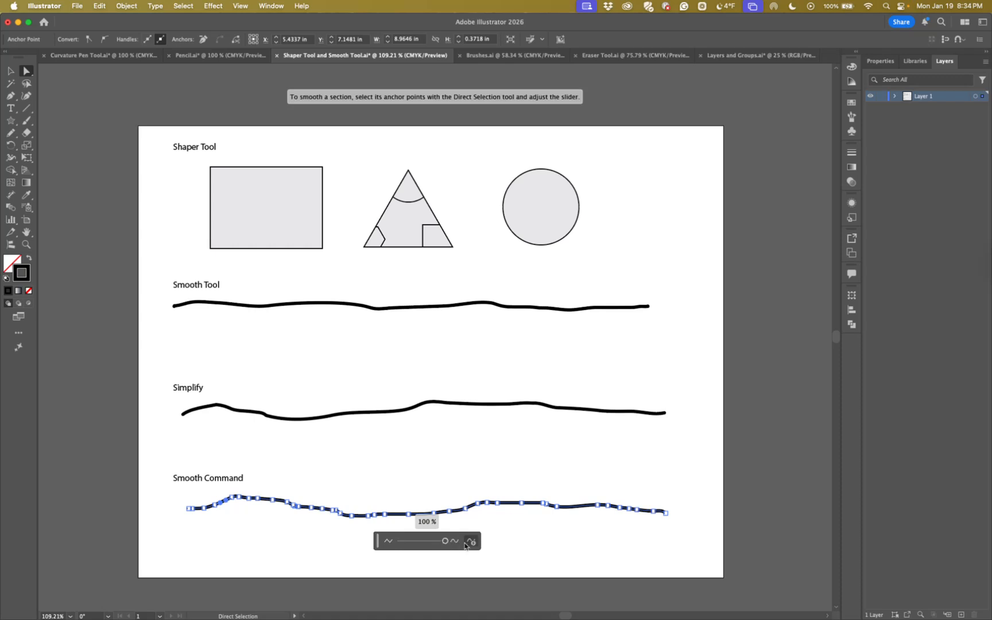
left_click_drag(445, 541, 388, 543)
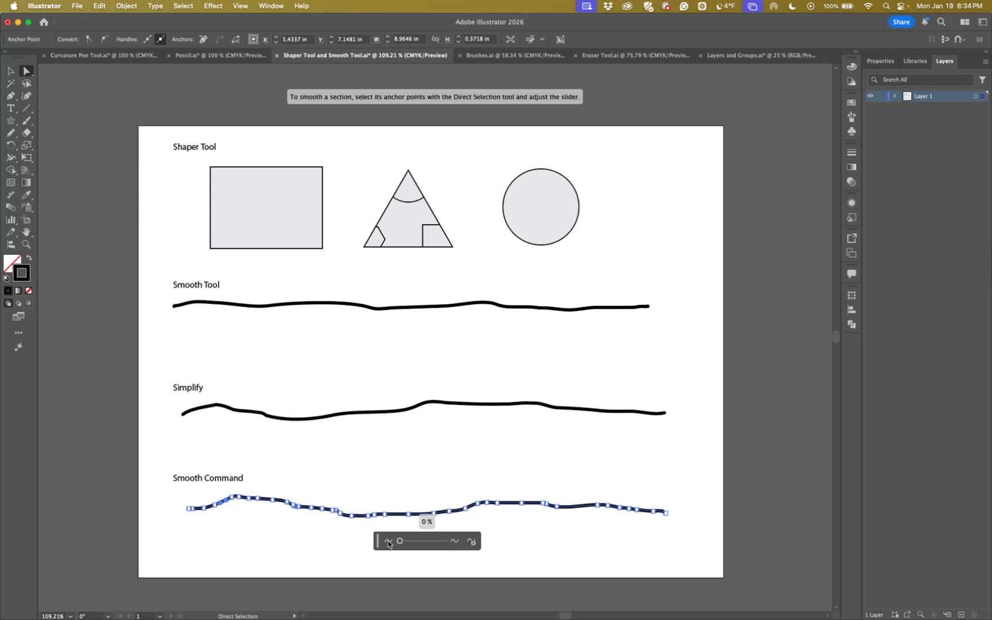
left_click(348, 542)
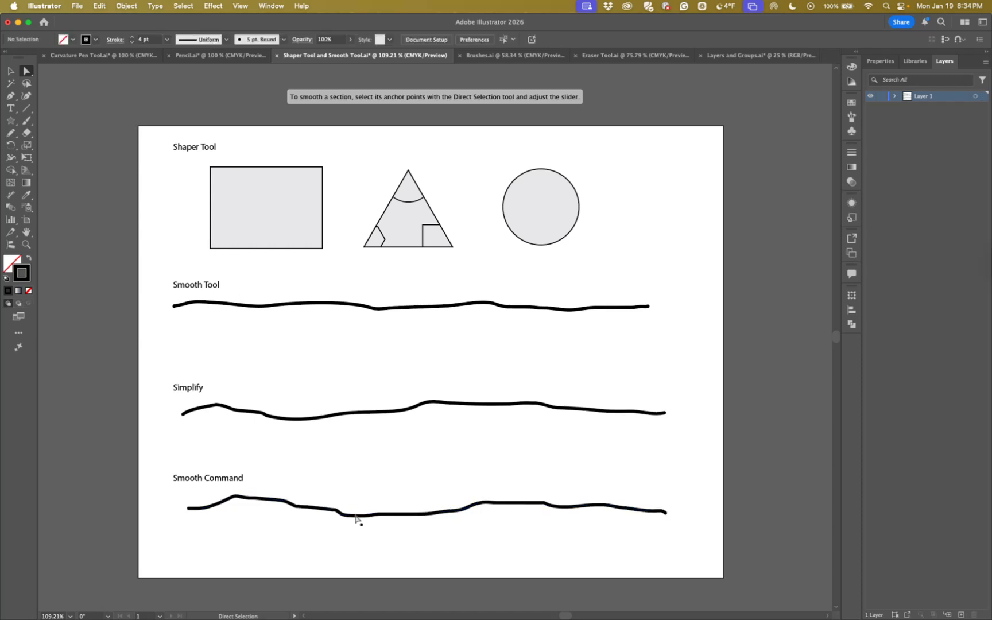
Try Simplify and Auto-Simplify on a single directly selected segment in the dip of the Smooth Command line
left_click(357, 518)
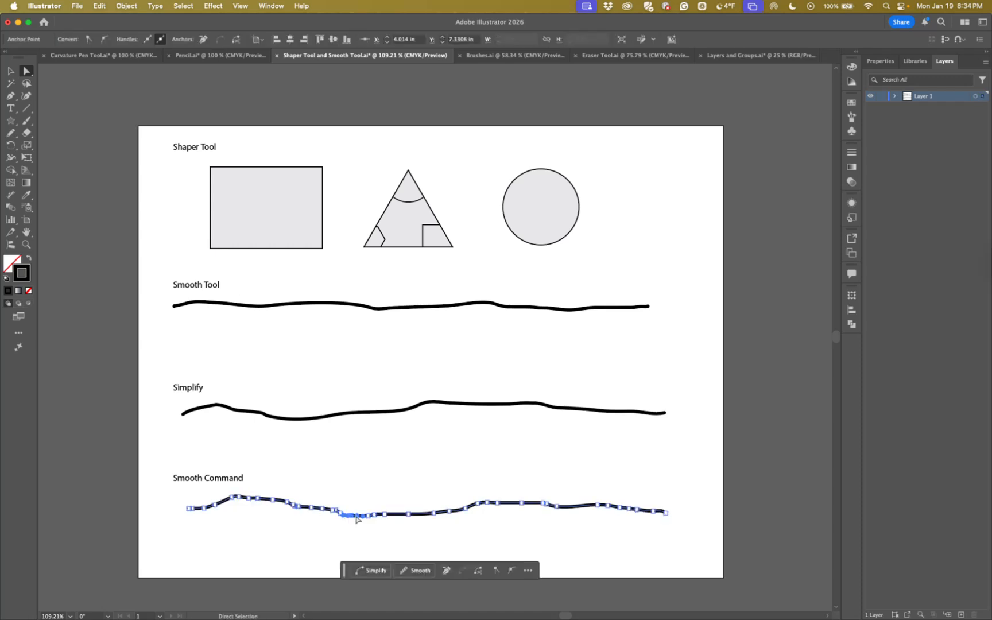
right_click(354, 518)
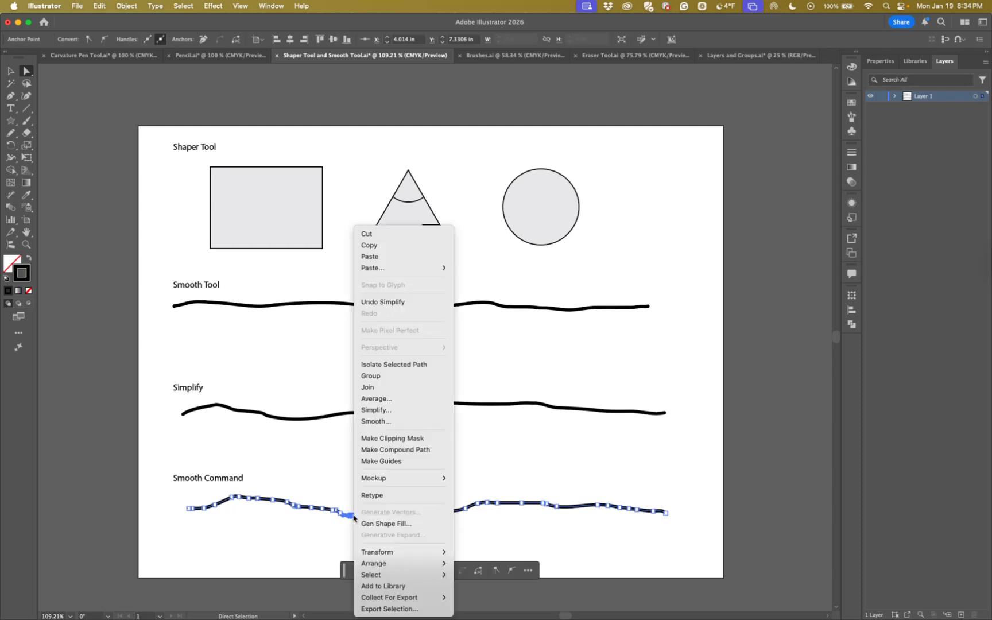
left_click(370, 411)
left_click_drag(425, 540, 393, 543)
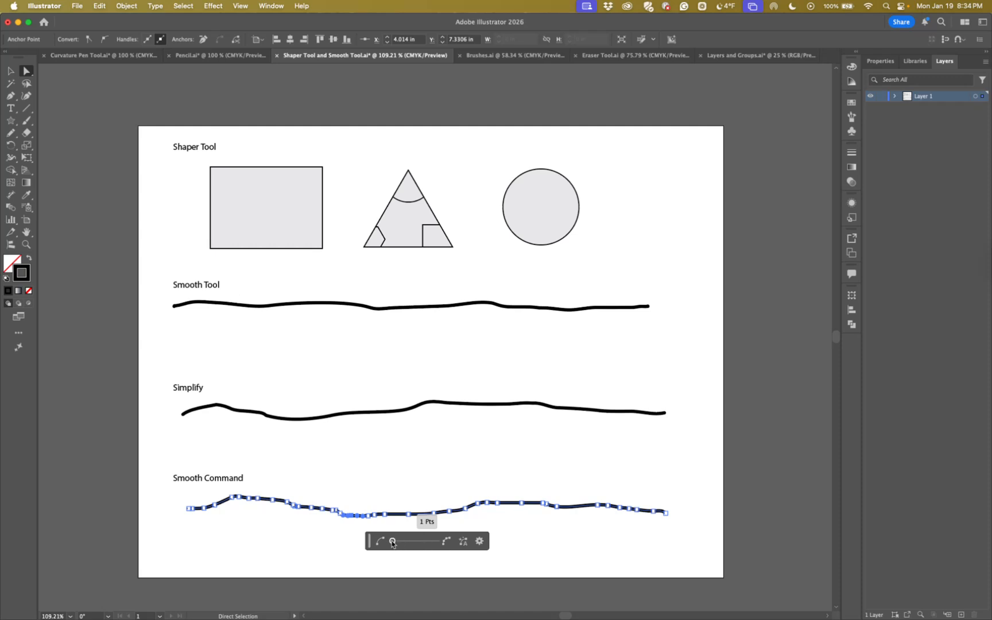
left_click(462, 541)
left_click(335, 542)
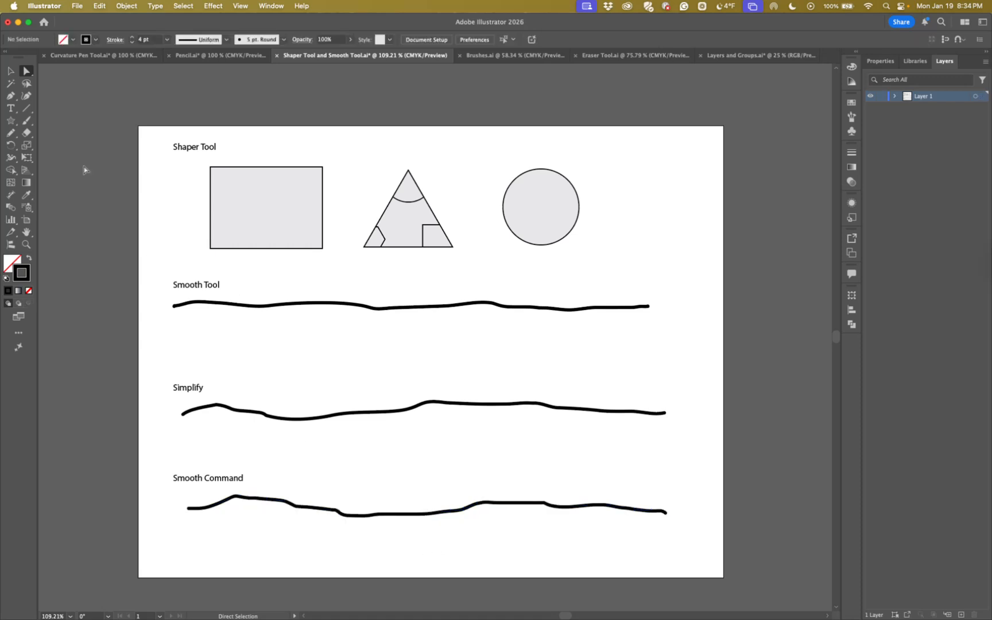
Select the whole line under the Smooth Command heading and simplify it down to 5 points
left_click(11, 70)
left_click(402, 514)
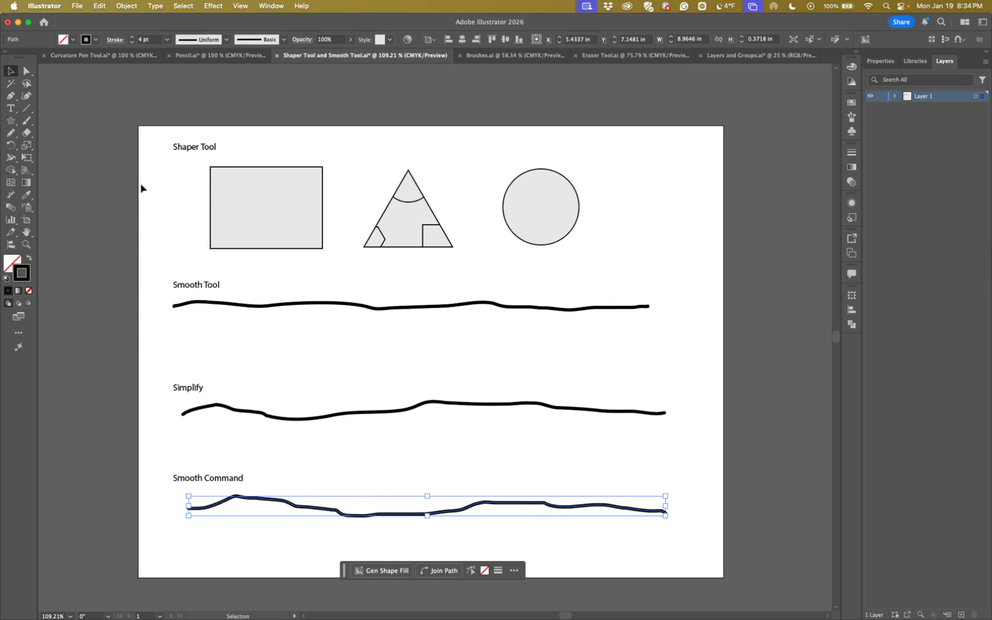
right_click(400, 513)
left_click(426, 422)
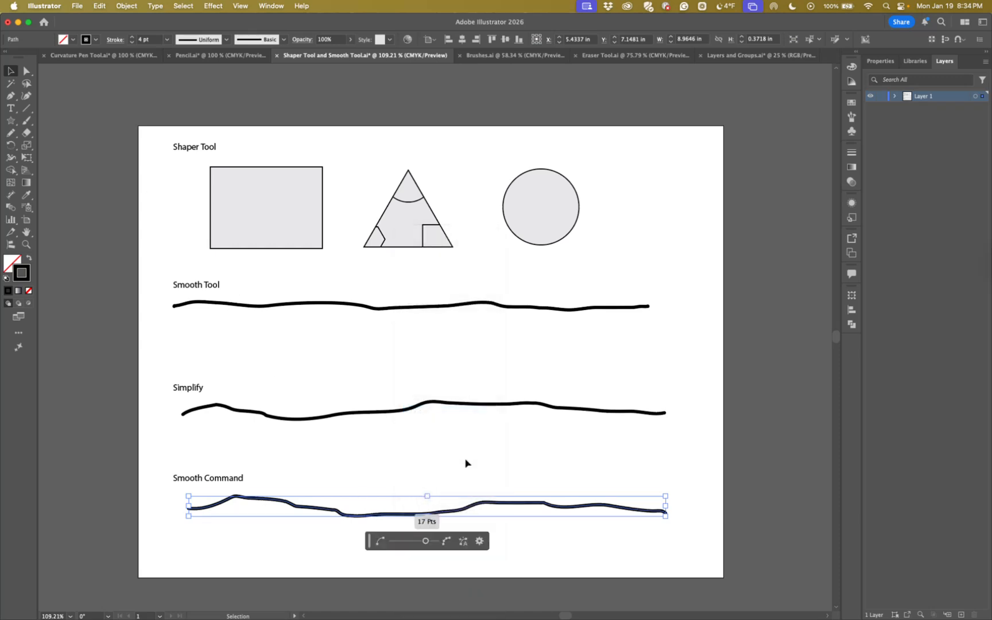
left_click_drag(425, 543, 390, 544)
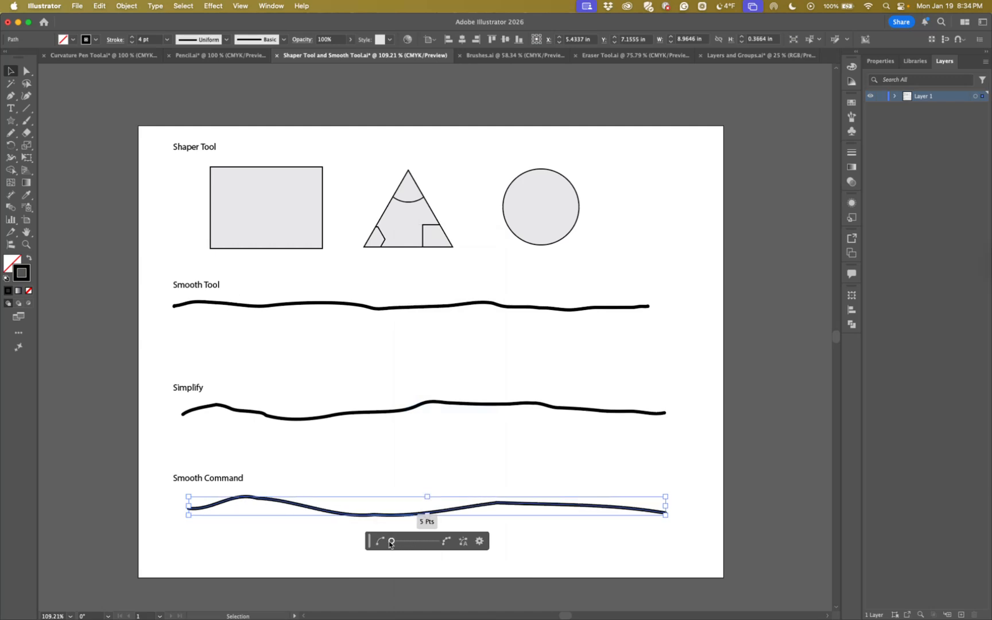
left_click(411, 563)
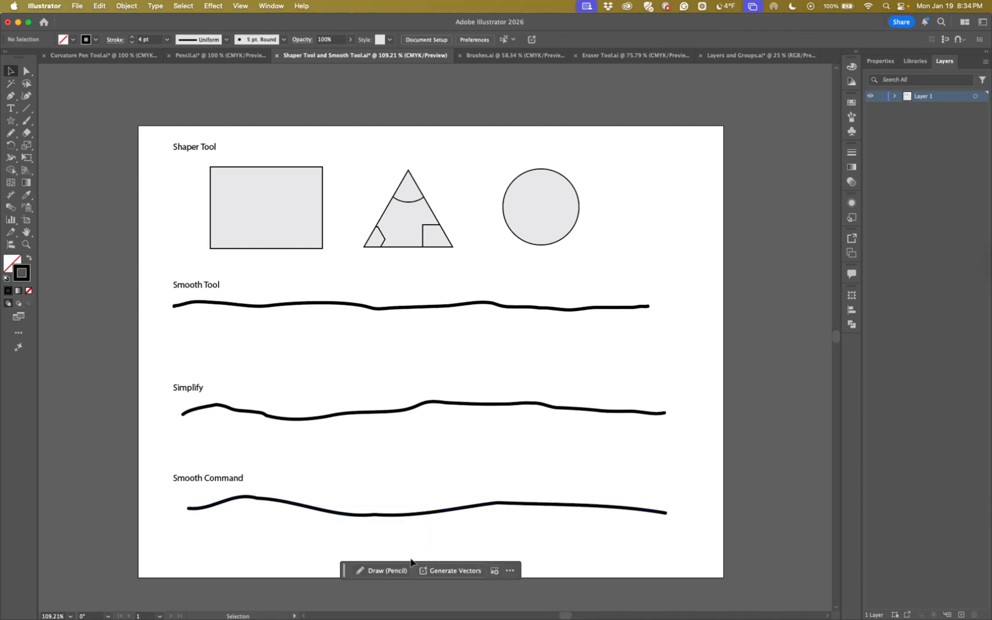
Apply the Smooth command at 100% to the entire line under the Smooth Command heading, leaving it deselected
left_click(405, 517)
right_click(405, 518)
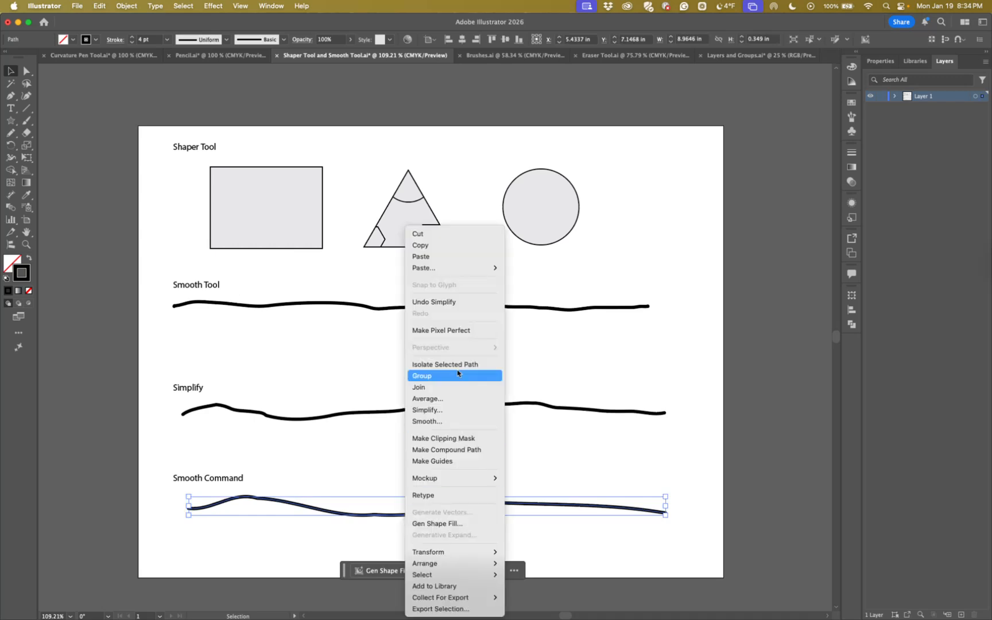
left_click(442, 422)
left_click_drag(403, 541, 446, 541)
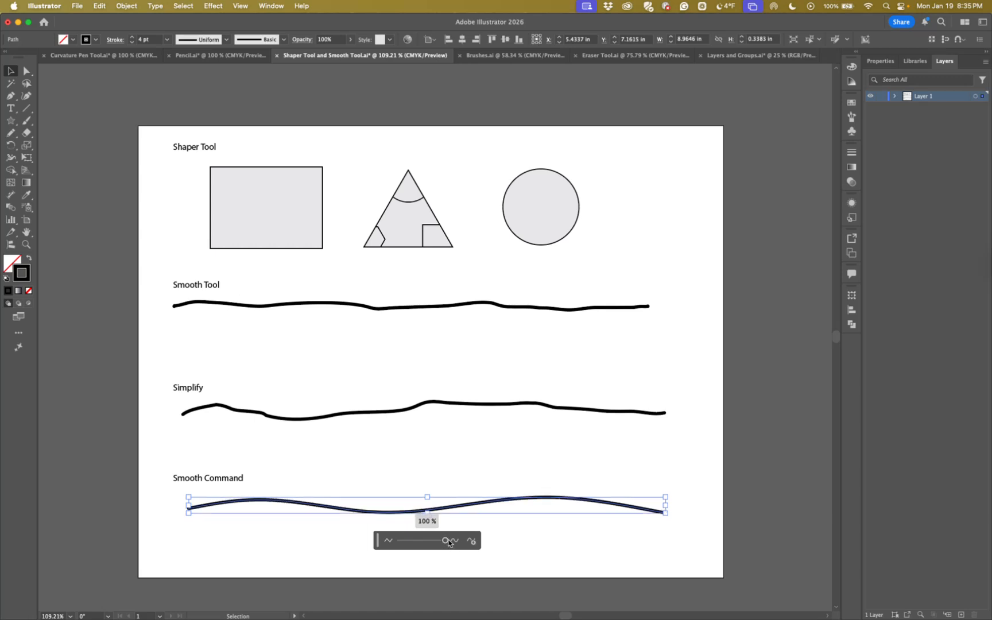
left_click(452, 569)
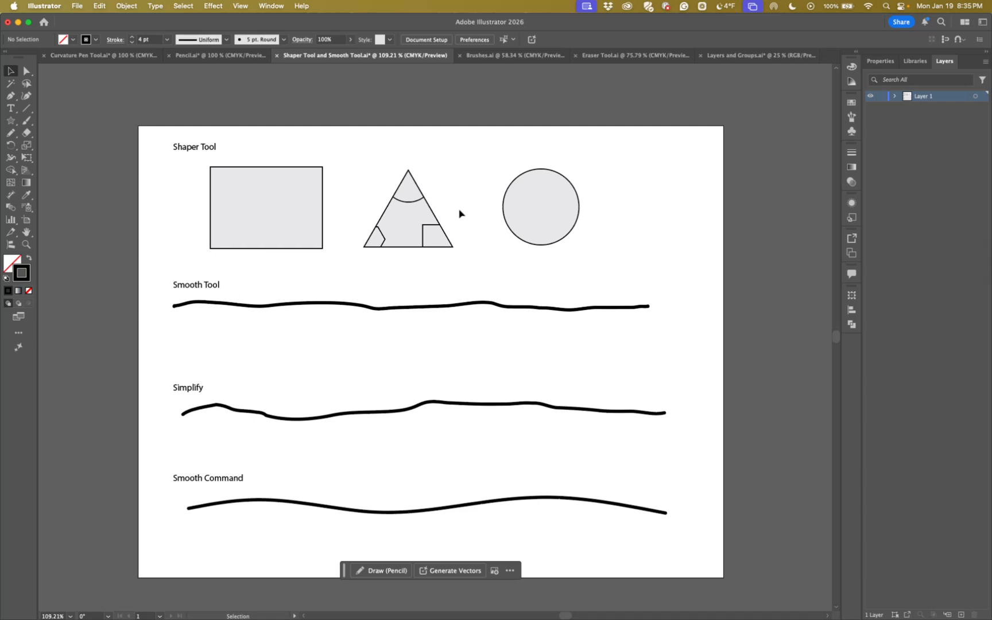
Switch to the Brushes.ai document and select the upper outline, including the thumb, of the left hand drawing
left_click(509, 58)
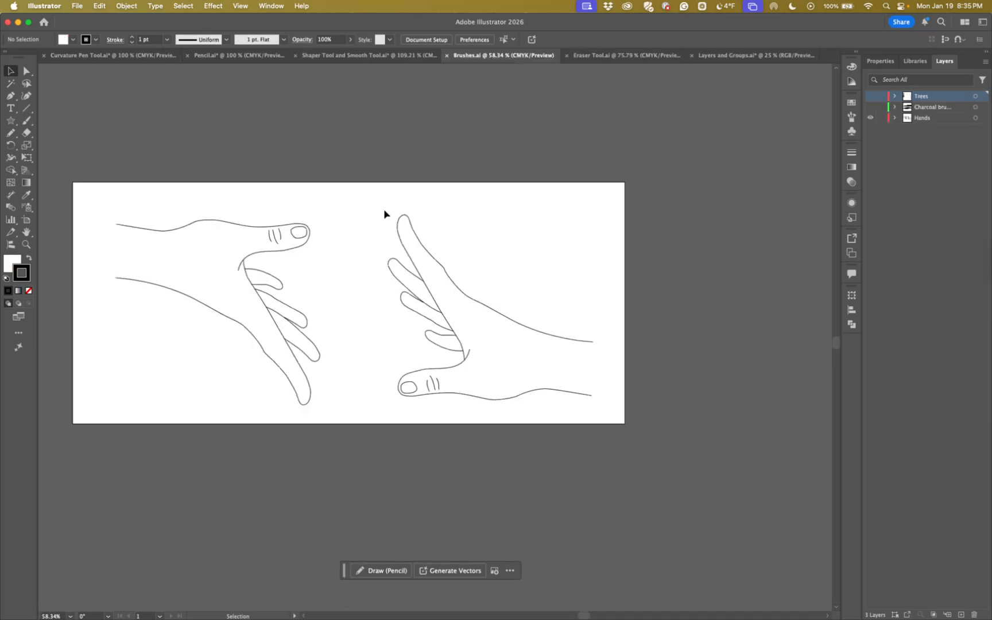
mouse_move(348, 208)
left_mouse_down()
mouse_move(421, 219)
mouse_move(425, 206)
left_mouse_up()
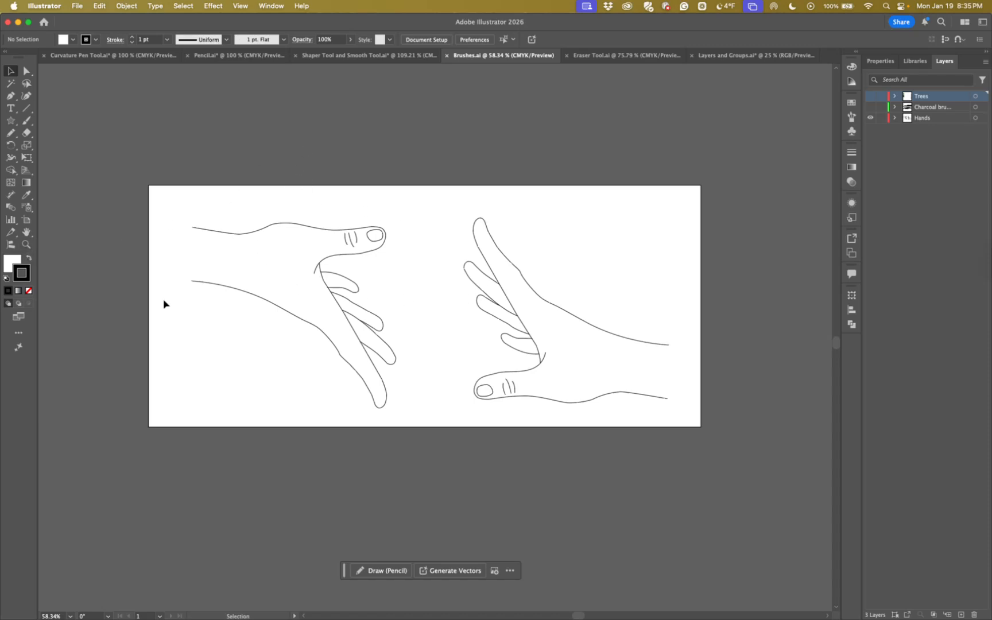
left_click(29, 246)
left_click_drag(213, 203, 316, 292)
left_click_drag(351, 351, 339, 268)
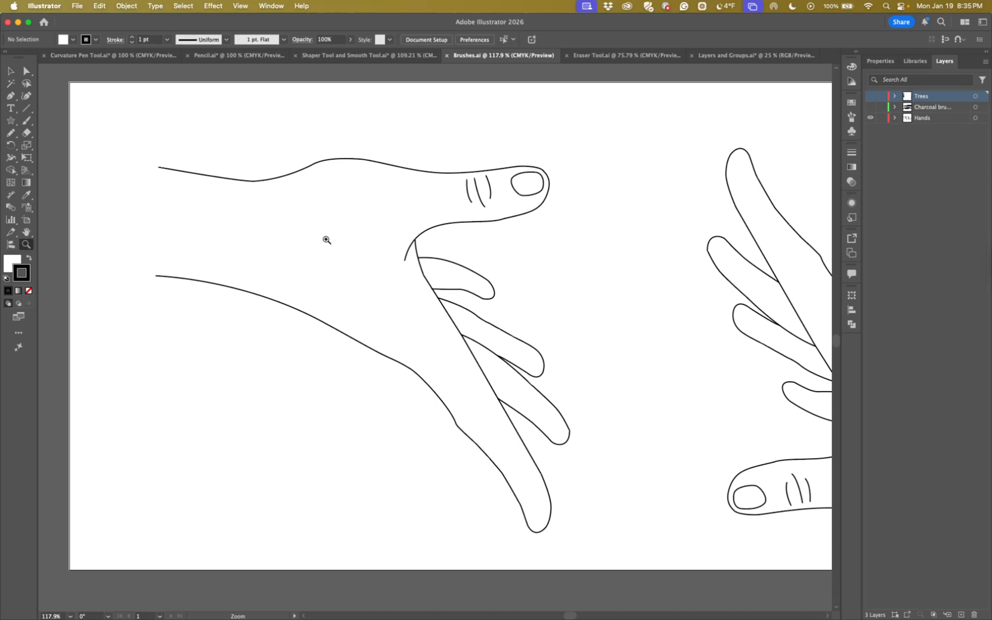
left_click(15, 76)
left_click(272, 183)
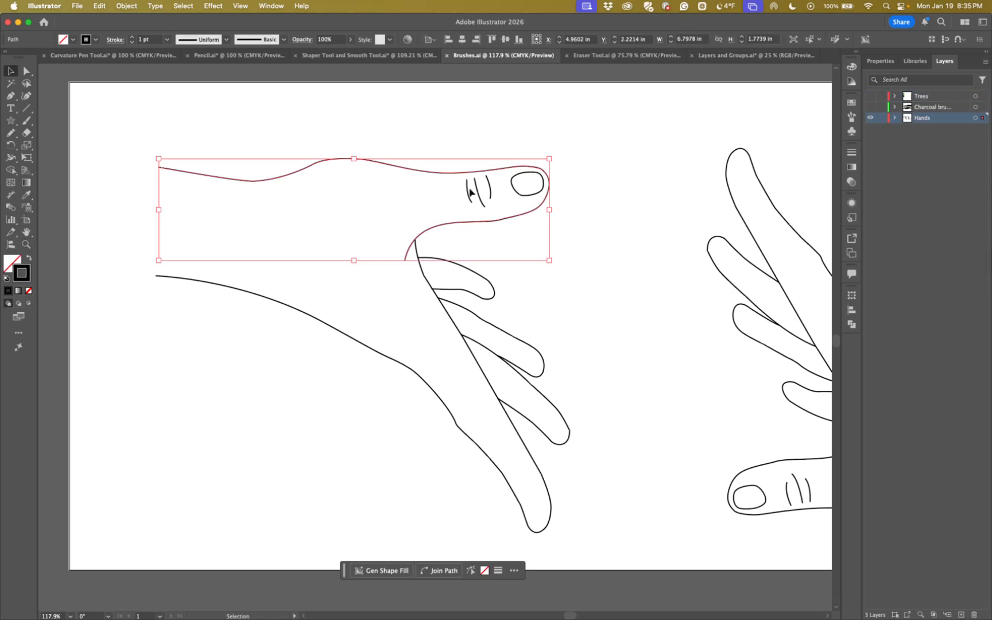
Try the 20 pt Oval, 15 pt Oval and 40 pt Flat brushes on the selected outline and restore the Basic stroke
left_click(850, 118)
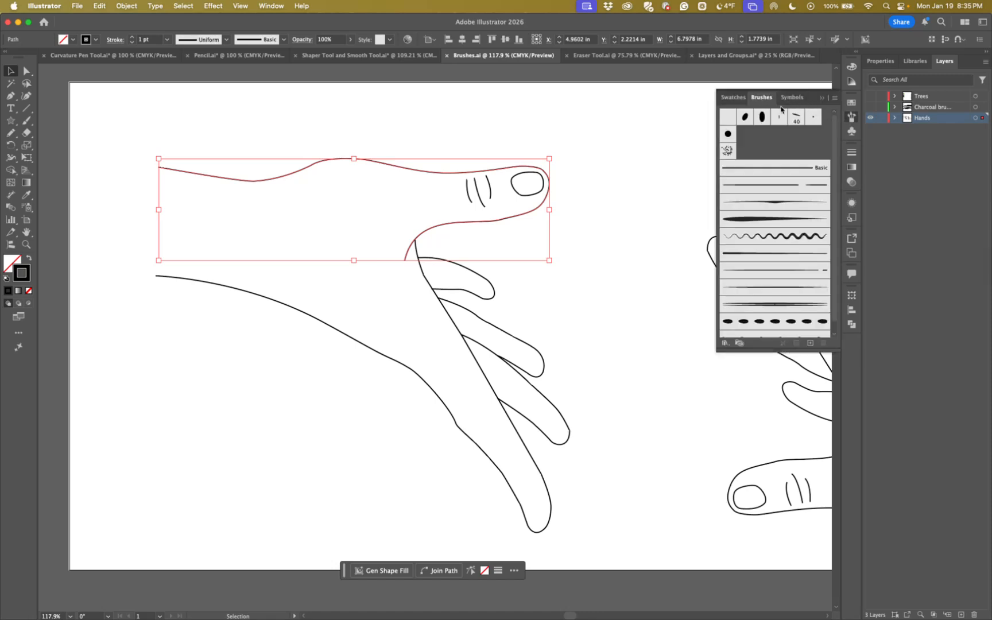
scroll(768, 254, "down", 1)
scroll(767, 255, "up", 1)
left_click(762, 117)
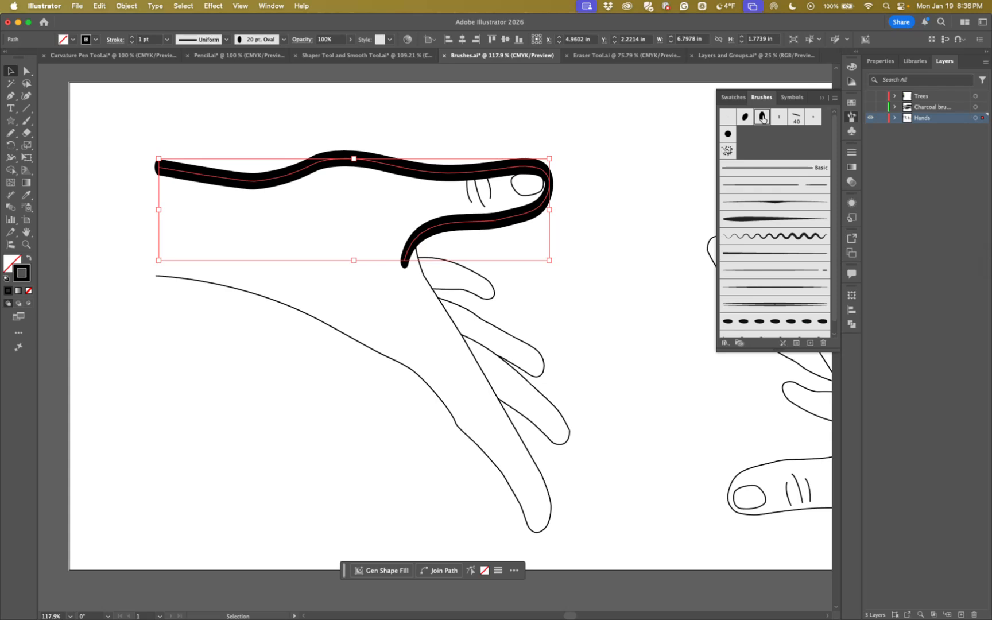
left_click(745, 118)
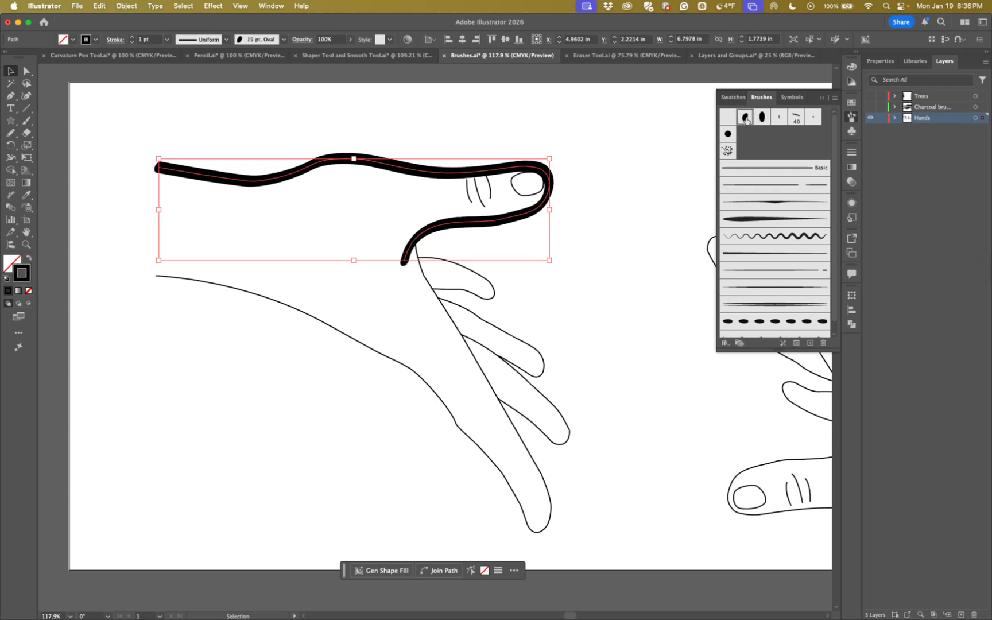
left_click(796, 118)
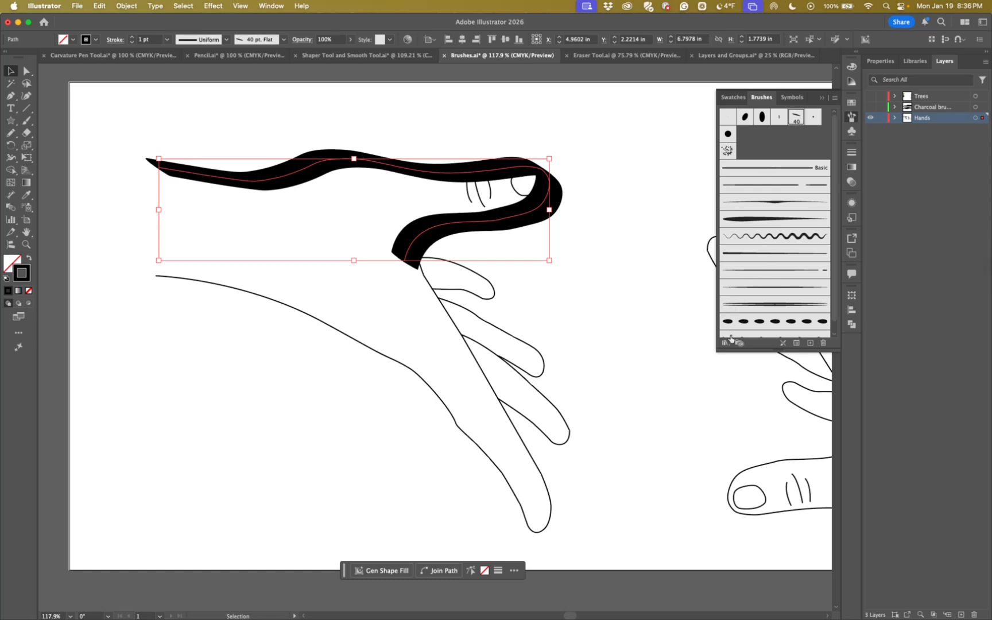
left_click(763, 171)
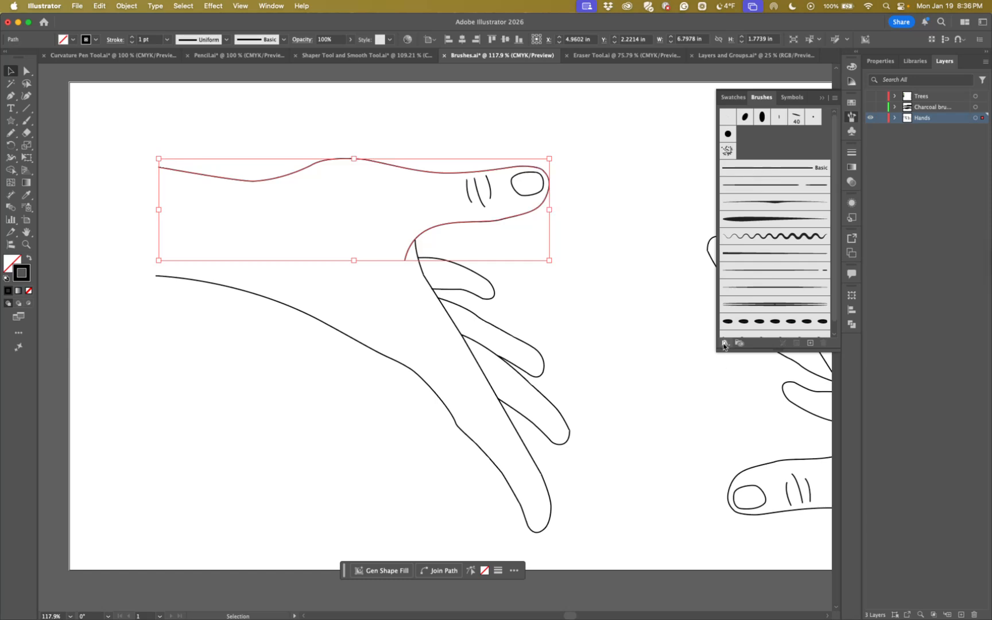
Open the Artistic_Calligraphic brush library, enlarge its display, and apply its 30 pt Oval and 50 pt Flat brushes to the hand outline in turn
left_click(724, 343)
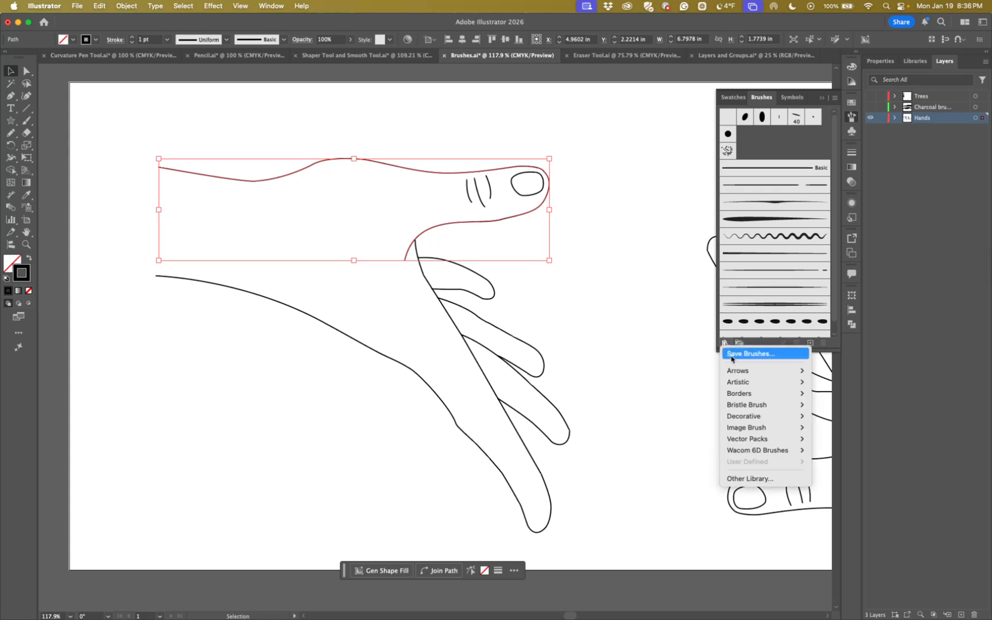
mouse_move(732, 371)
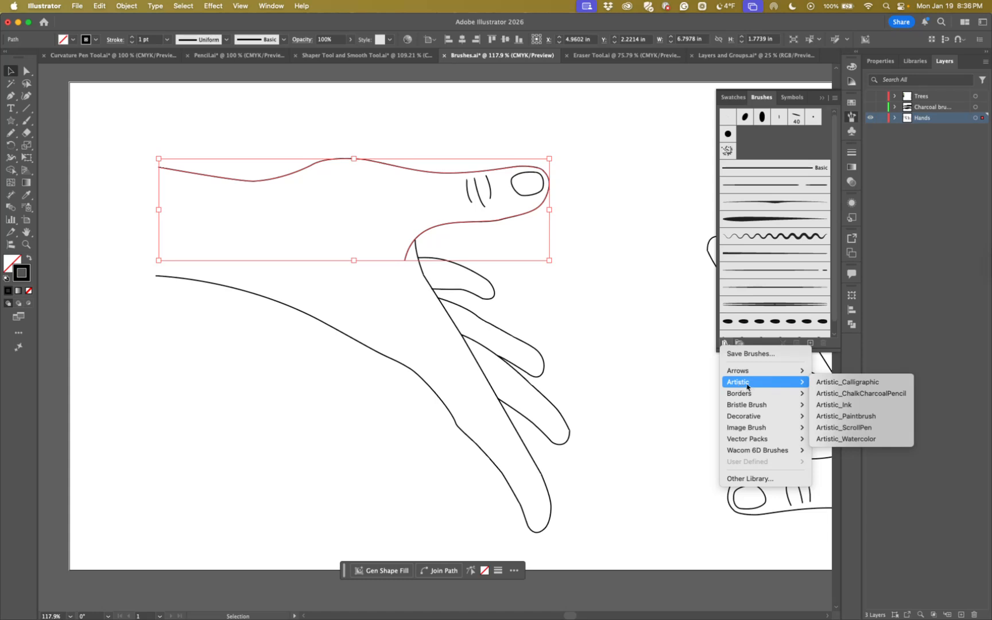
mouse_move(778, 395)
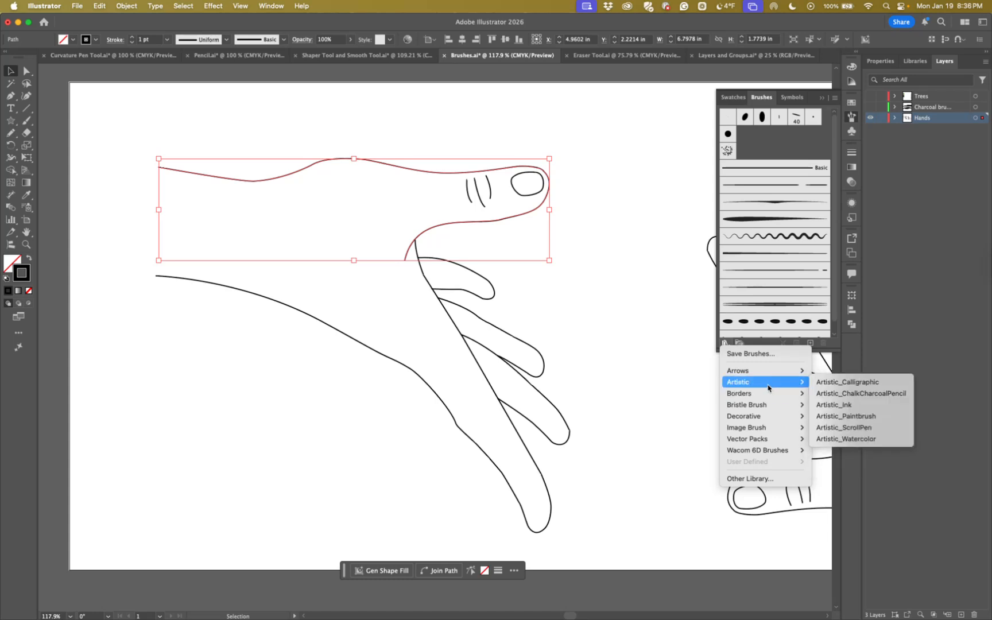
left_click(828, 387)
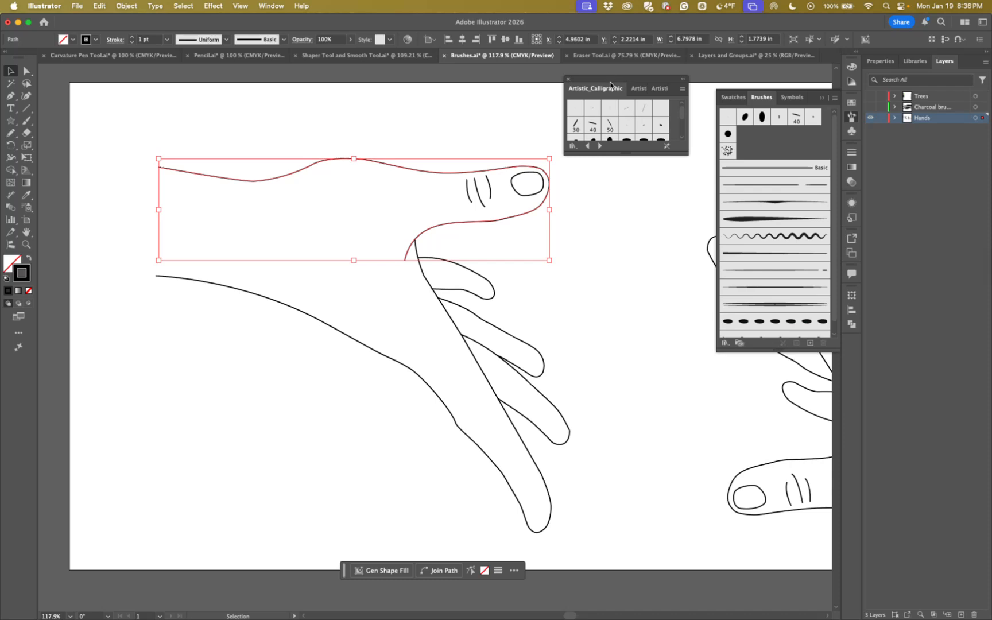
left_click_drag(612, 141, 623, 306)
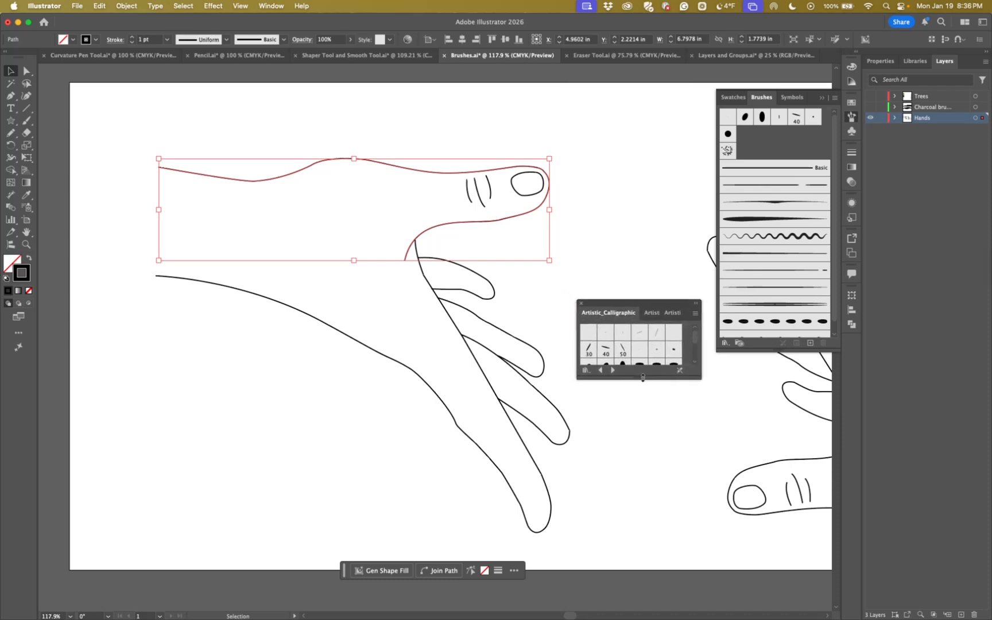
left_click_drag(642, 377, 647, 462)
left_click_drag(630, 304, 636, 287)
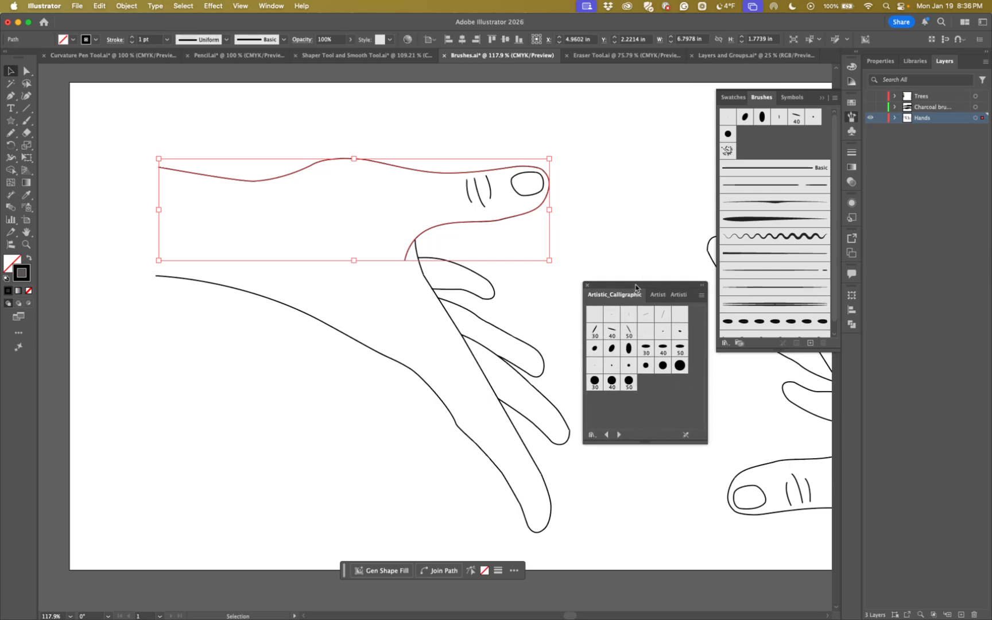
left_click(645, 348)
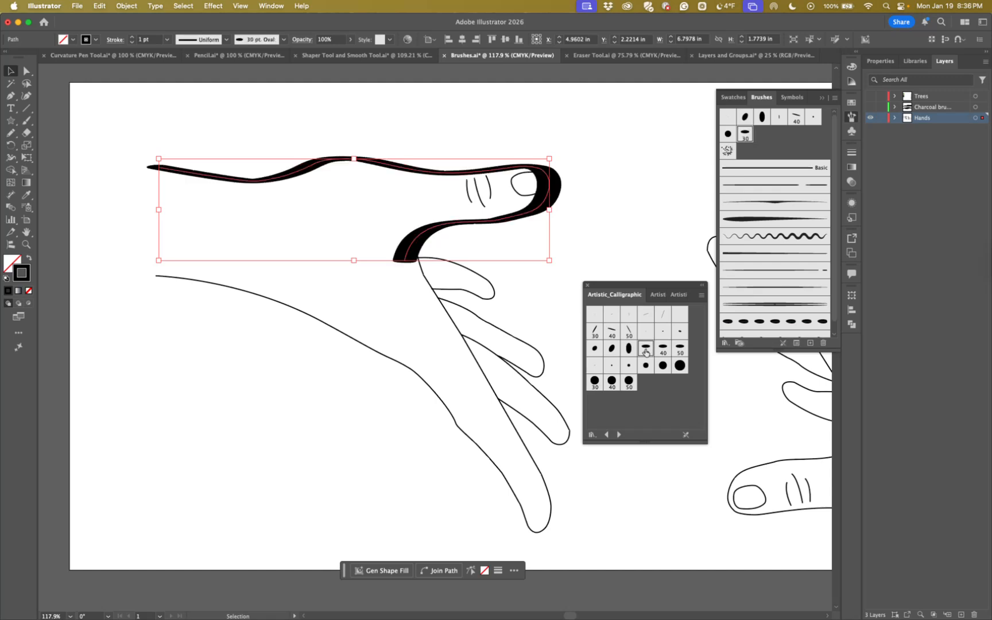
left_click(629, 332)
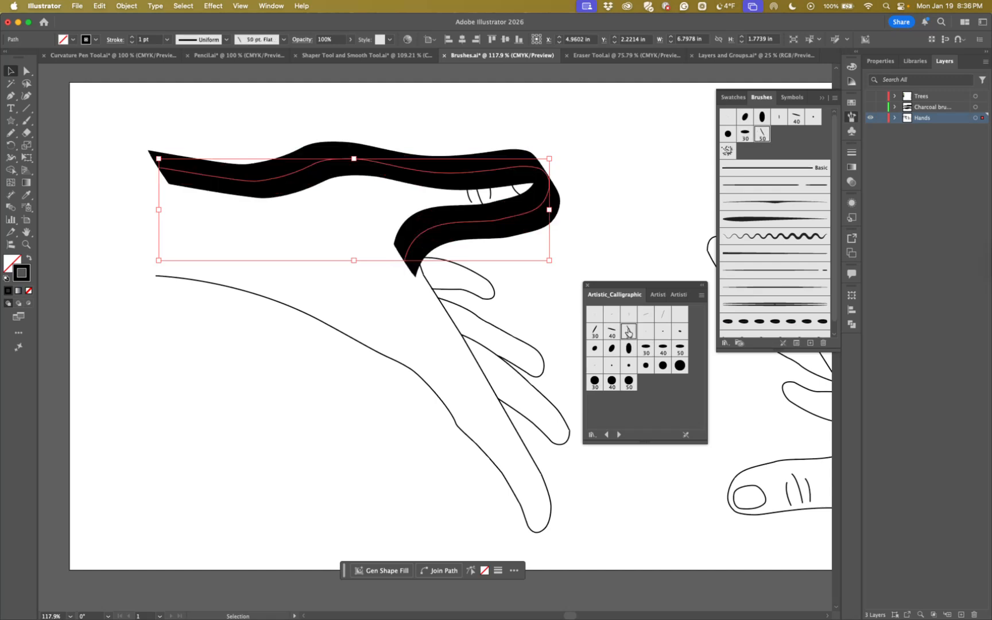
Try the 40 pt and 30 pt Flat brushes on the upper hand outline, settle on the 3 pt Flat brush, and deselect the path
left_click(613, 332)
left_click(595, 331)
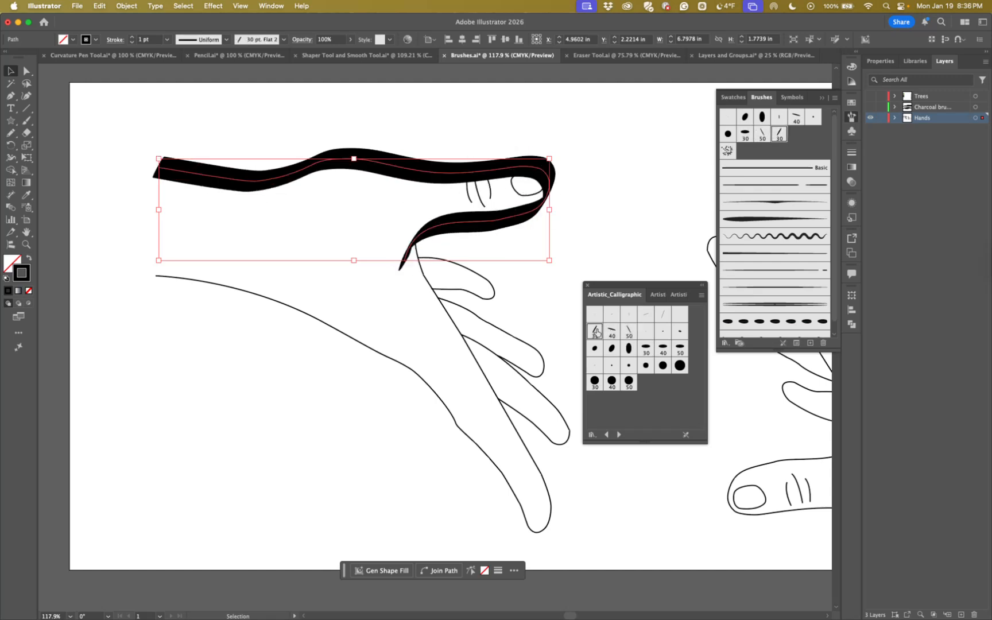
left_click(596, 315)
left_click(610, 316)
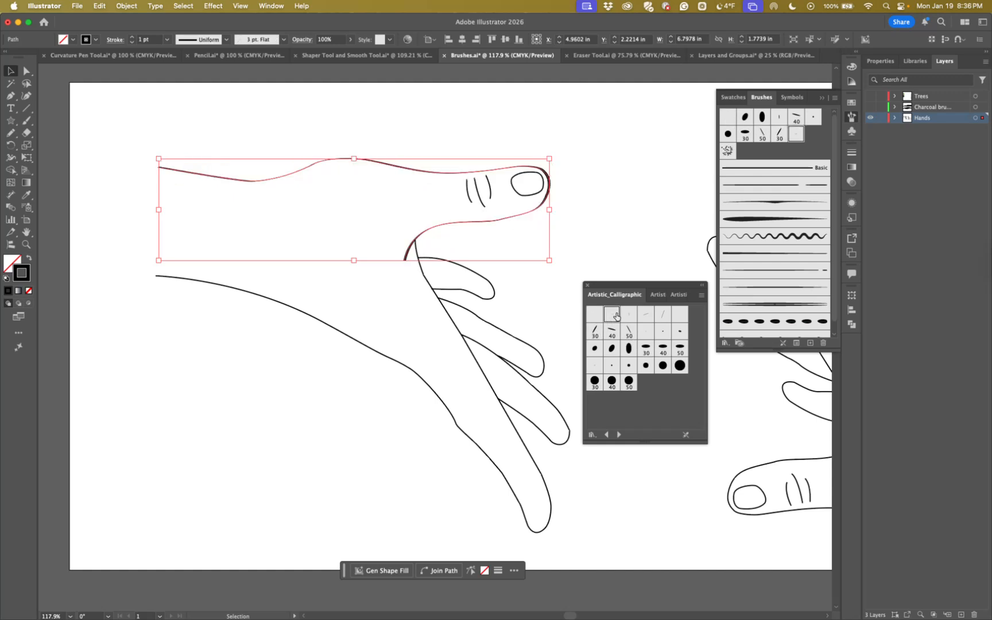
left_click(600, 256)
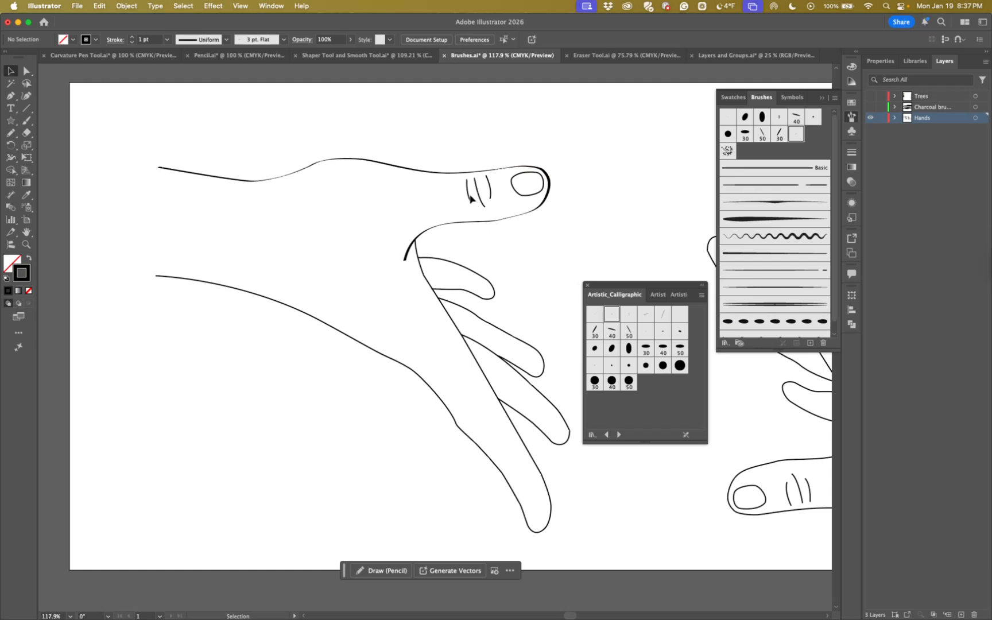
Select the left hand's lower outline and try the 5, 15 and 3 pt Flat brushes and the 1 and 5 pt Oval brushes on it
left_click(424, 280)
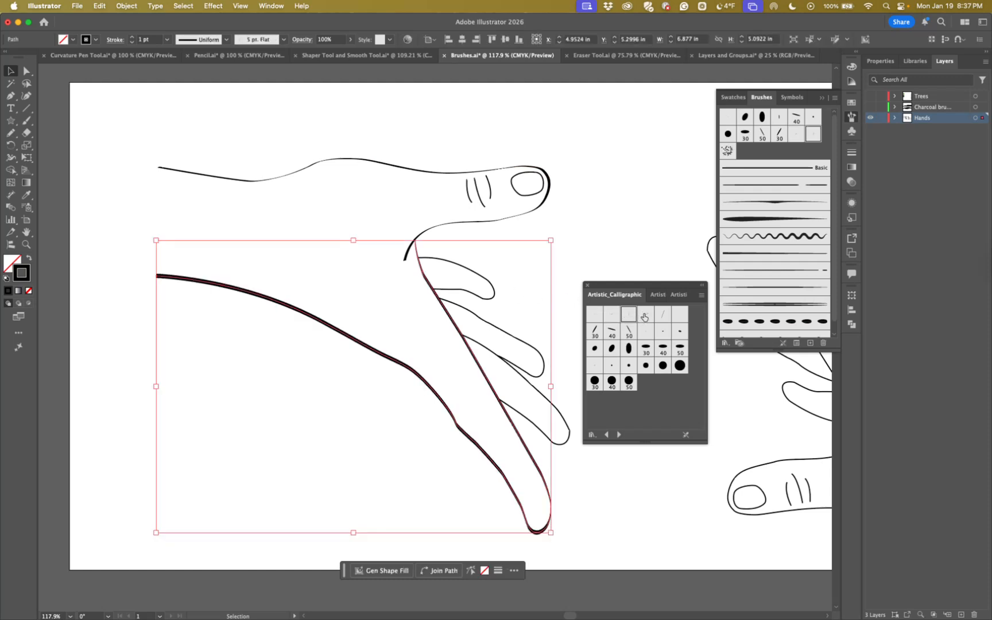
left_click(645, 315)
left_click(661, 315)
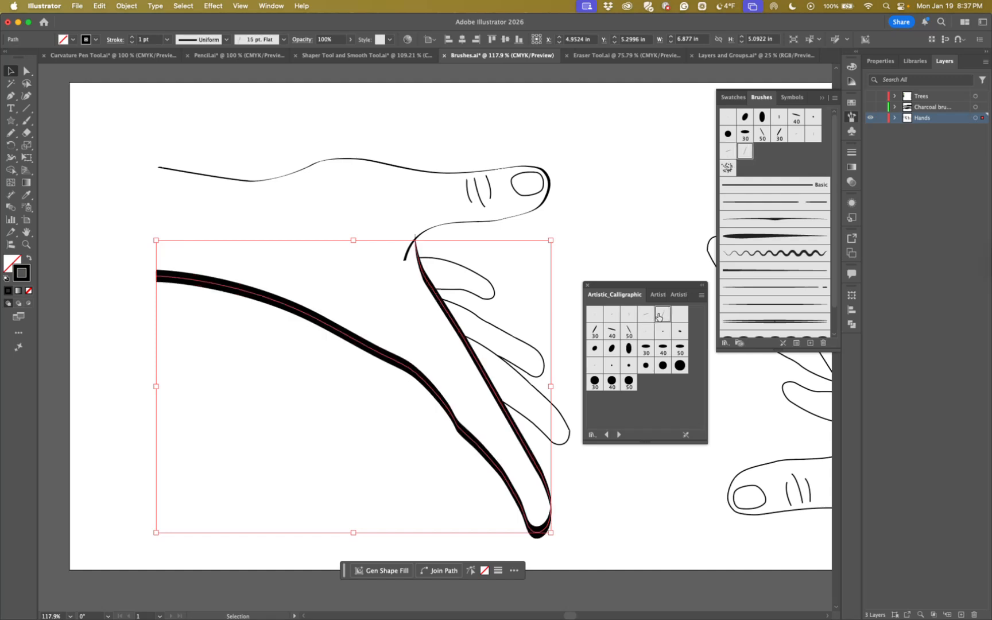
left_click(611, 315)
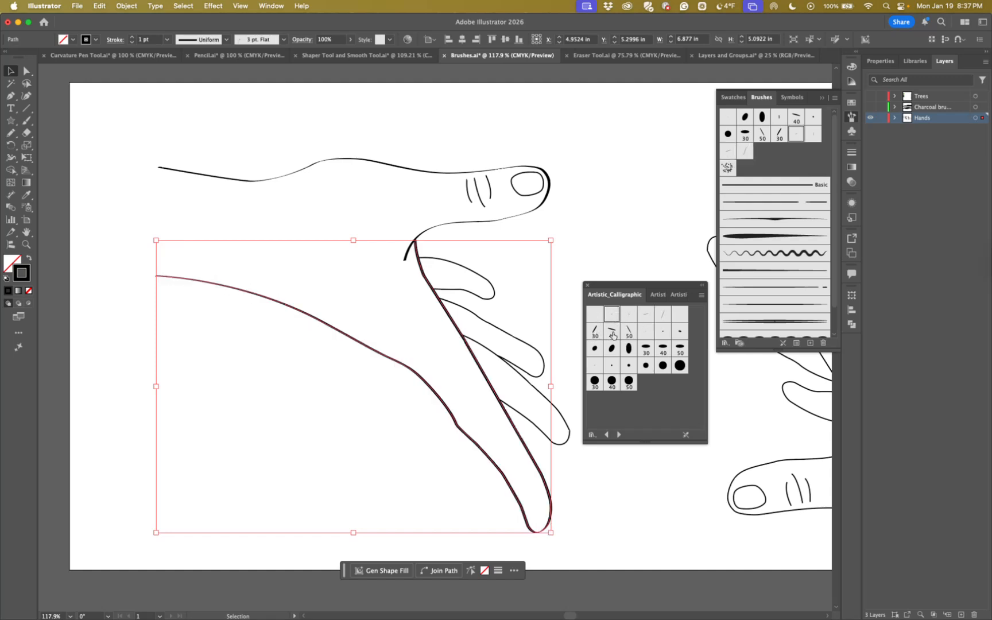
left_click(645, 332)
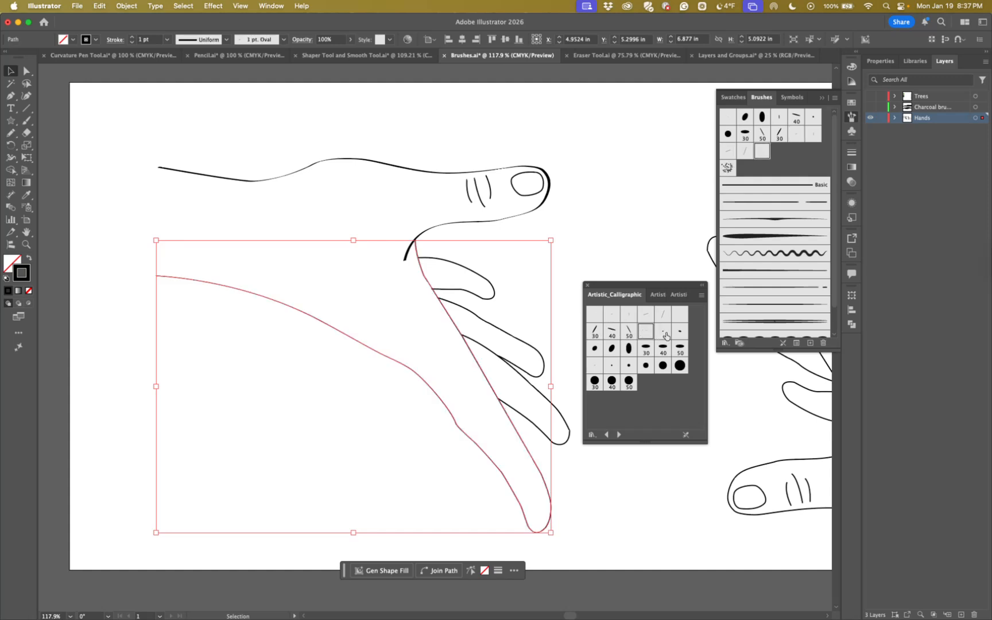
left_click(663, 331)
left_click(679, 331)
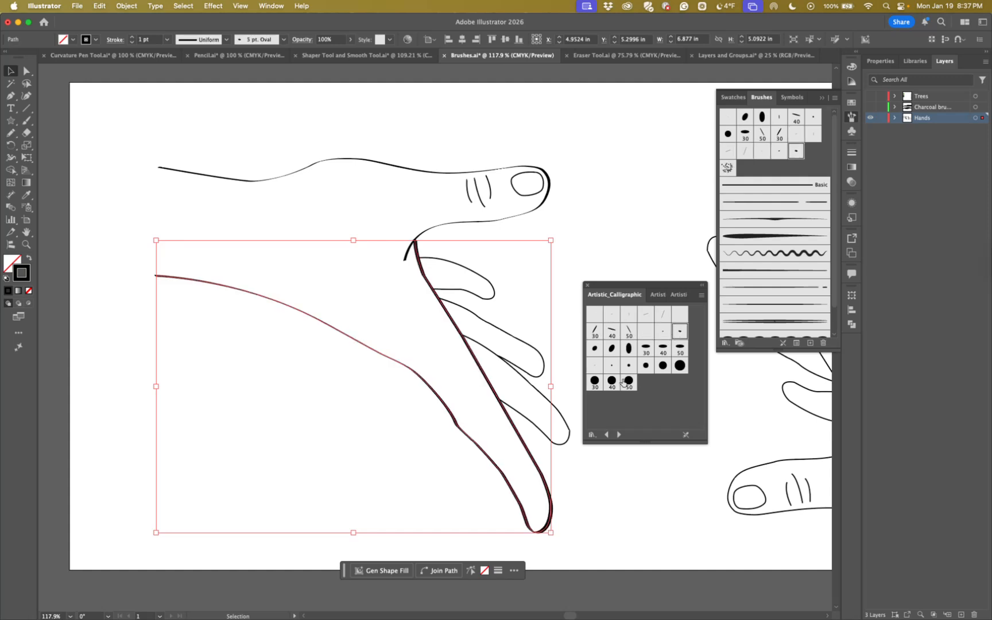
Apply two Artistic_Ink library brushes in turn to the lower hand outline, ending on the tapering dry-ink stroke, and close the library
left_click(658, 295)
scroll(654, 365, "down", 8)
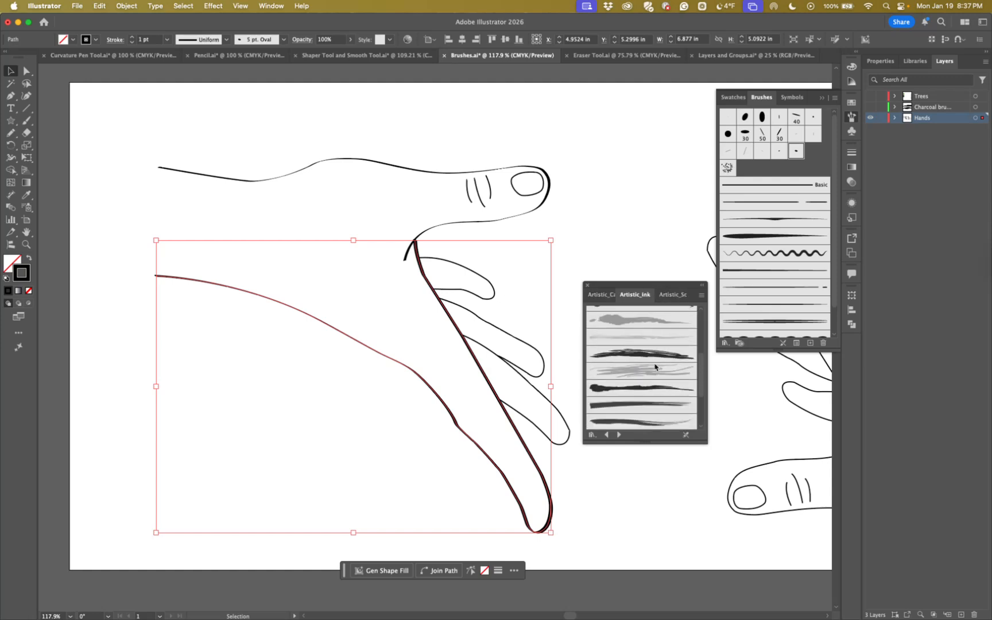
left_click(640, 347)
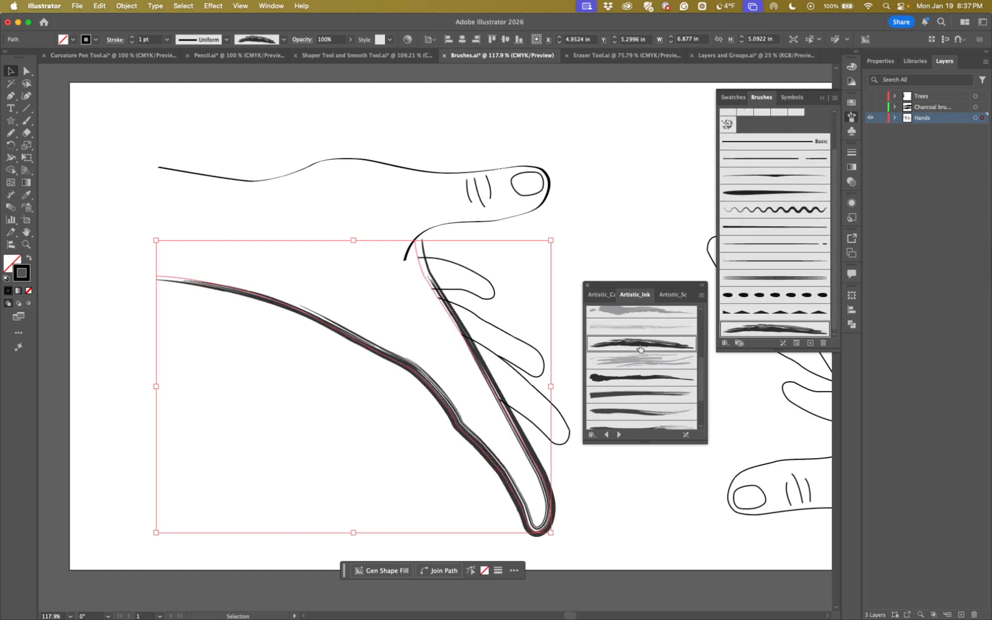
left_click(641, 412)
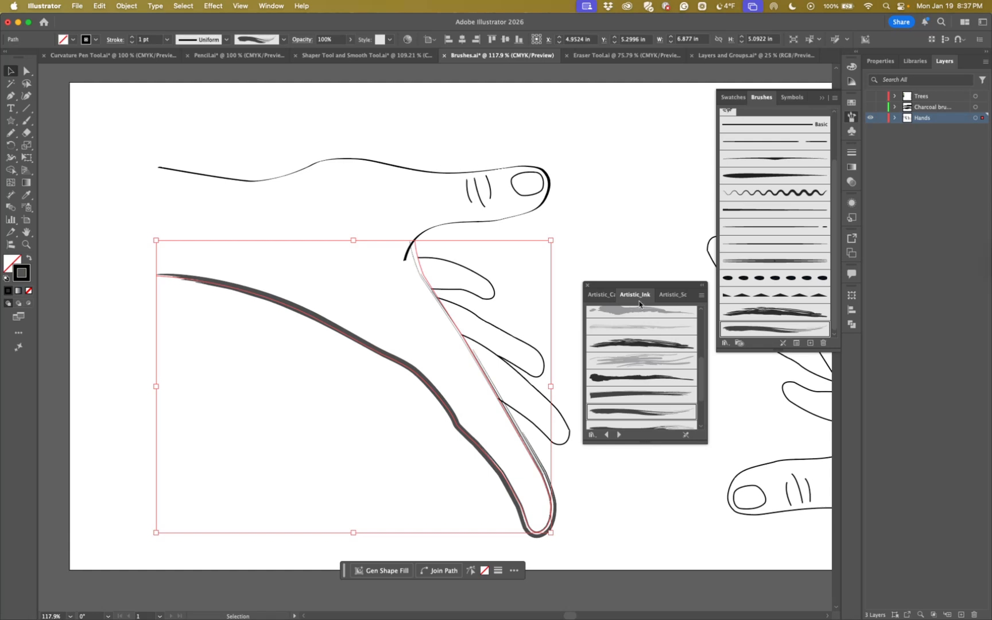
left_click(586, 287)
left_click(598, 309)
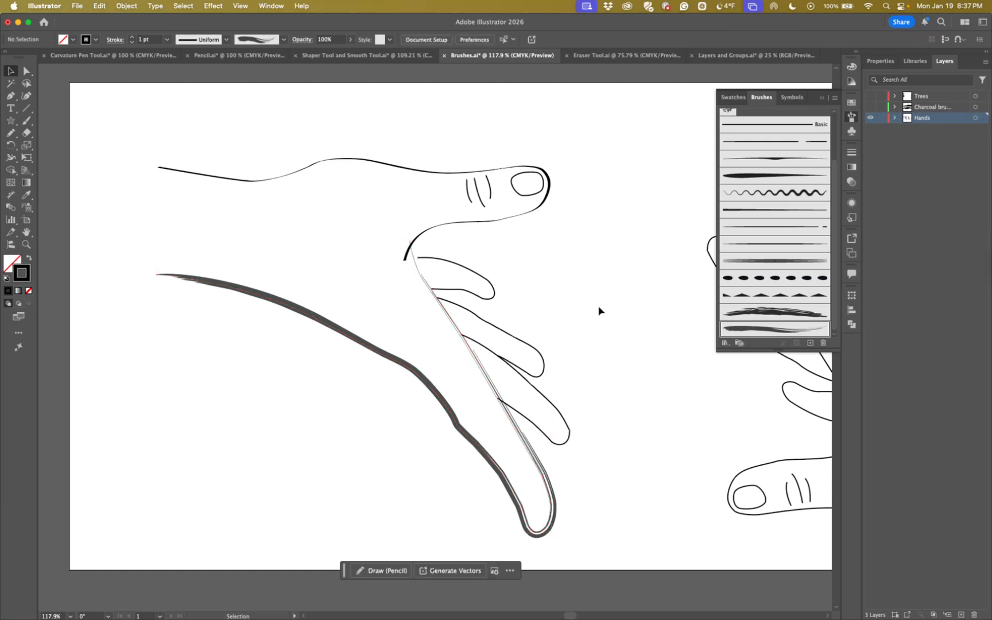
Give the left hand's middle short finger a thin tapered art brush and its uppermost short finger the wavy brush
key("super+minus")
left_click_drag(622, 324, 527, 338)
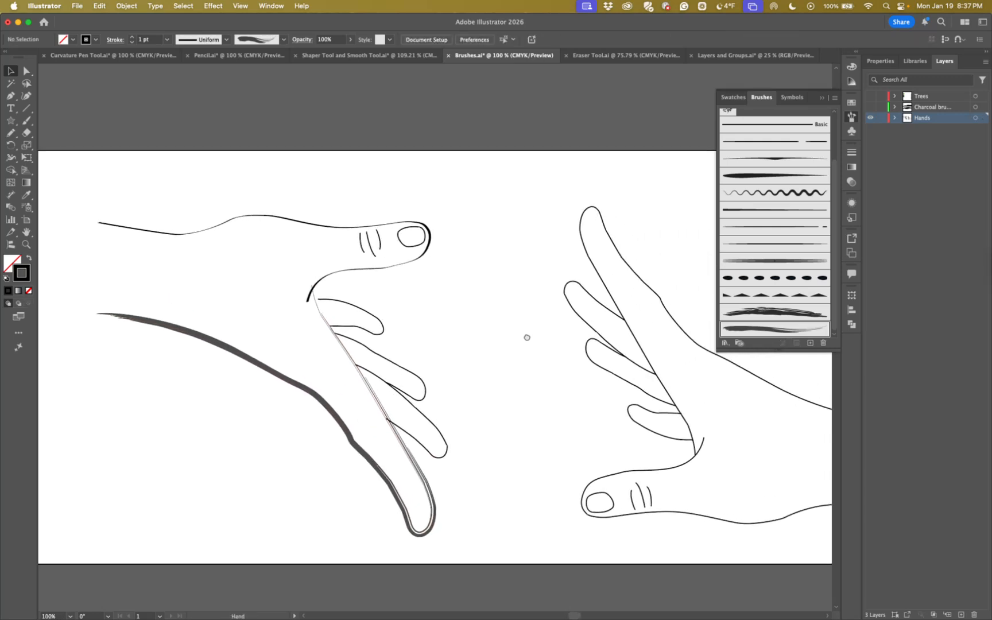
left_click(388, 362)
left_click(758, 243)
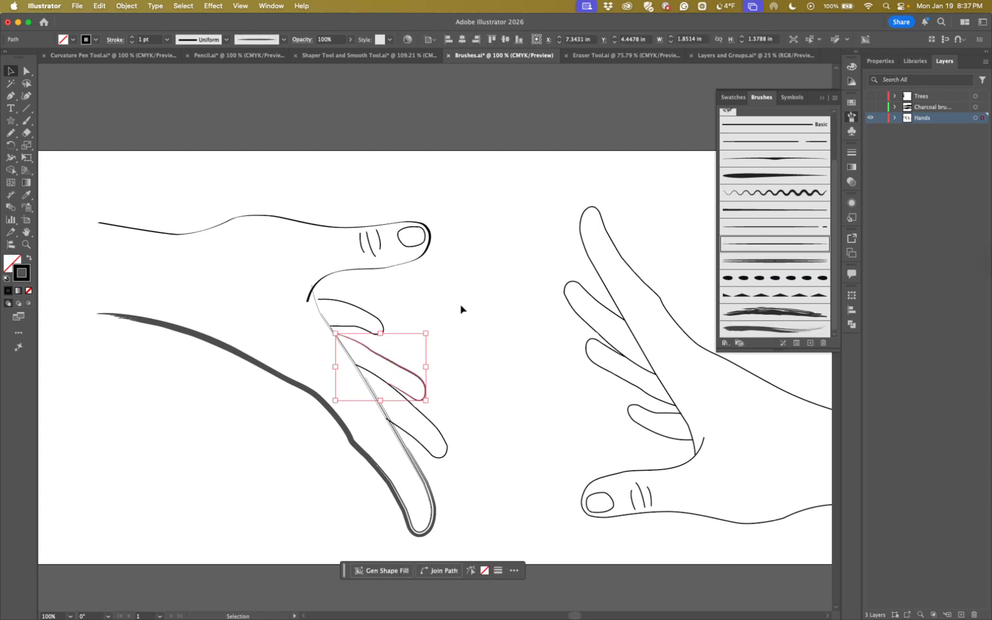
left_click(360, 312)
left_click(774, 195)
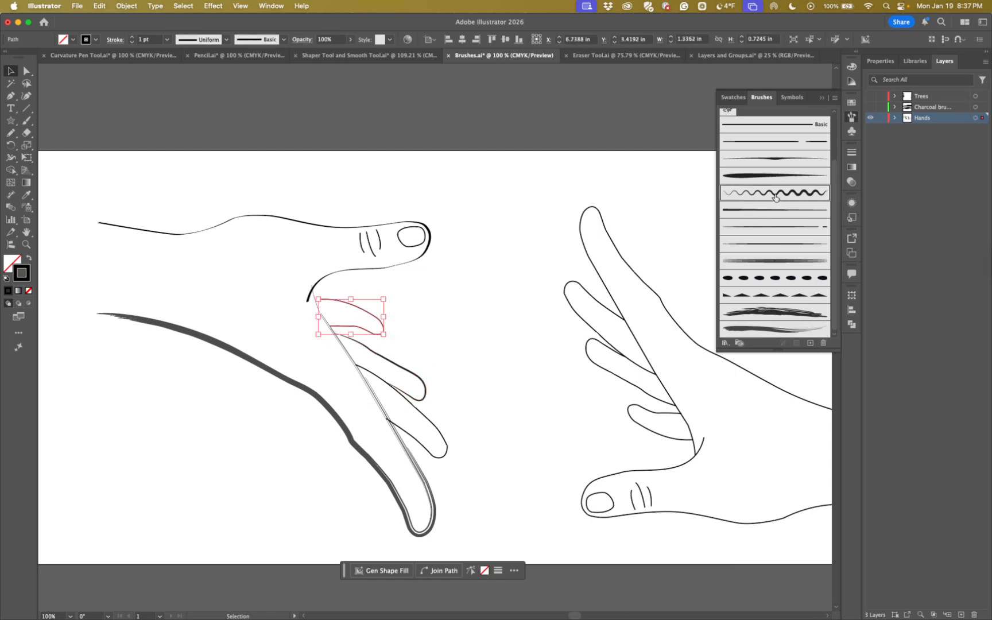
left_click(505, 323)
Apply the thick tapered art brush to the lowest short finger of the left hand and deselect it
left_click(428, 420)
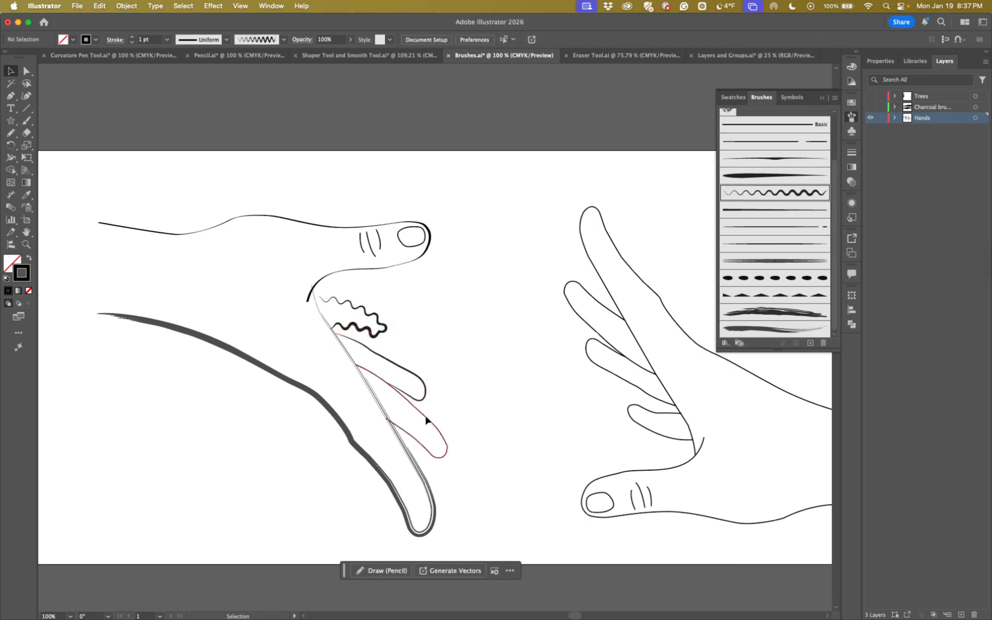
scroll(800, 304, "up", 2)
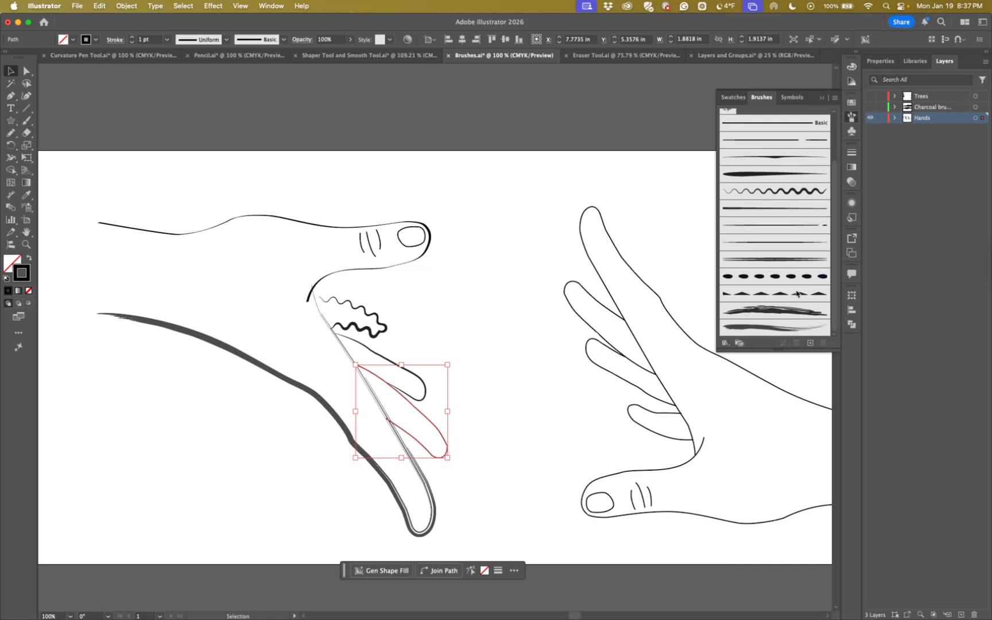
scroll(796, 292, "up", 3)
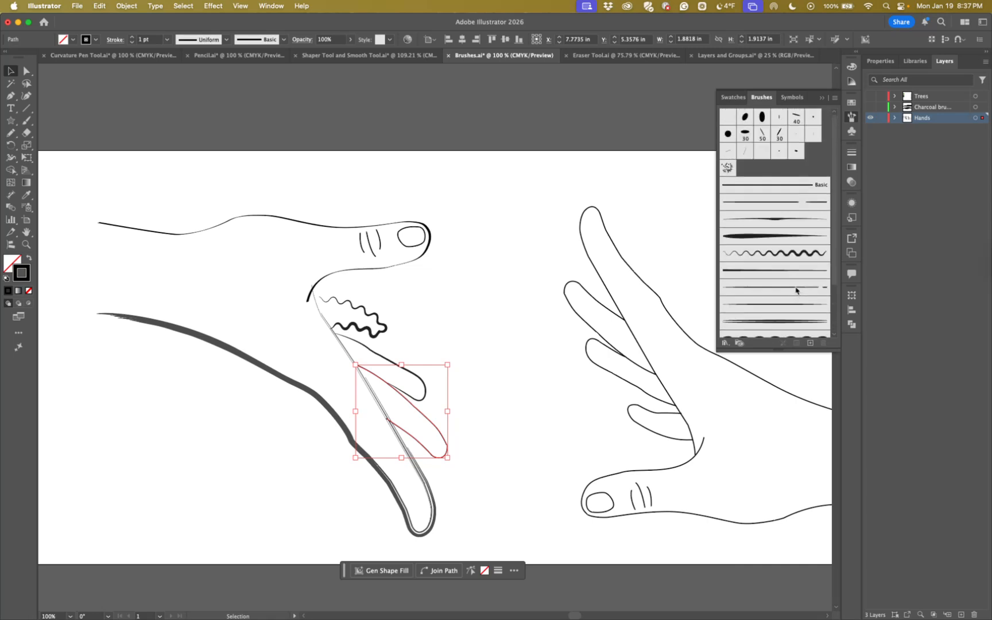
left_click(769, 237)
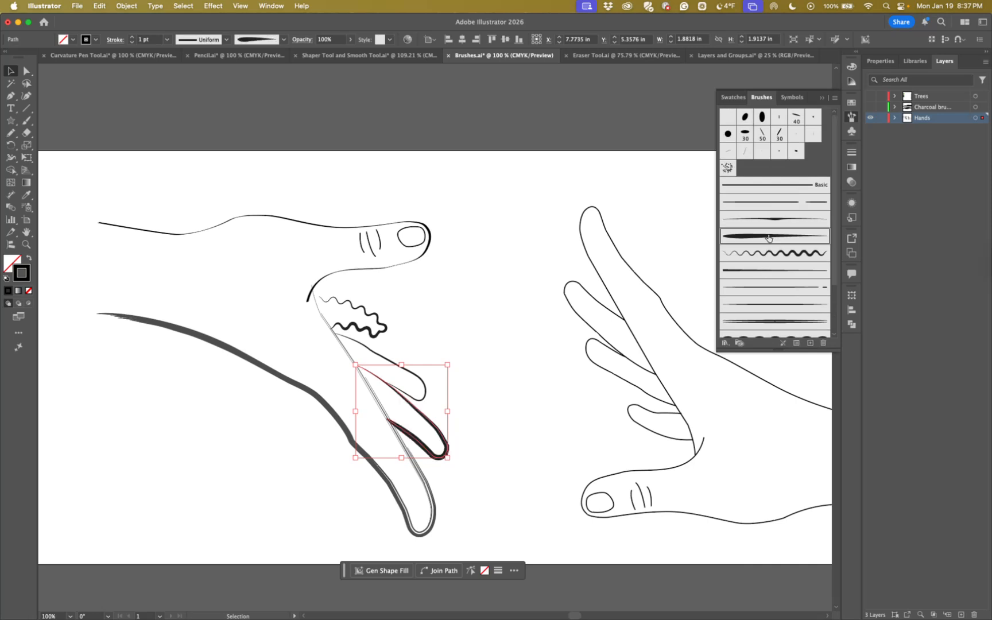
left_click(531, 327)
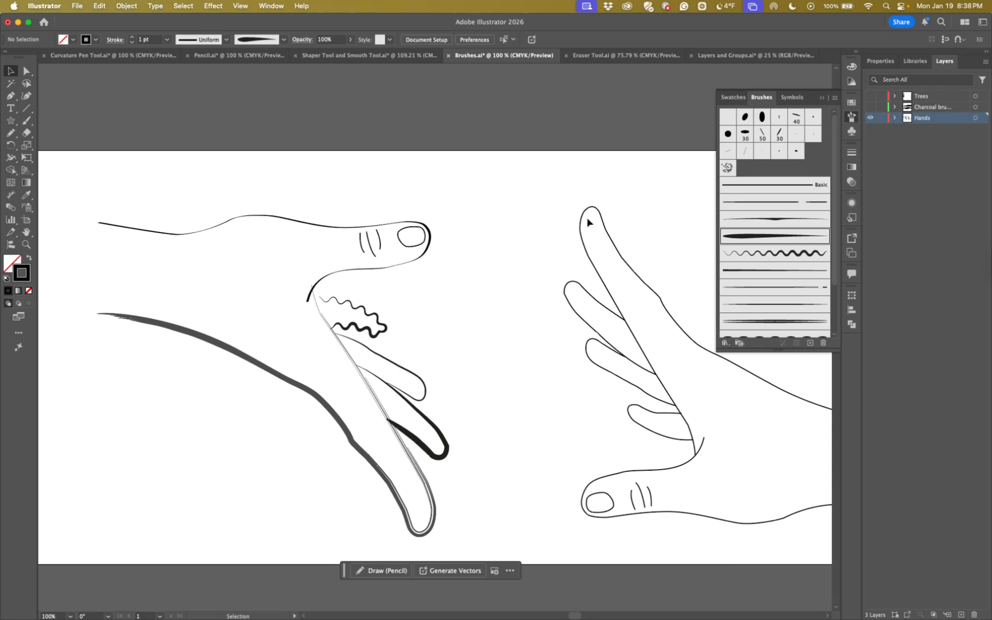
Show the charcoal brush layer and select the upper charcoal stroke above the artboard
scroll(530, 248, "up", 1)
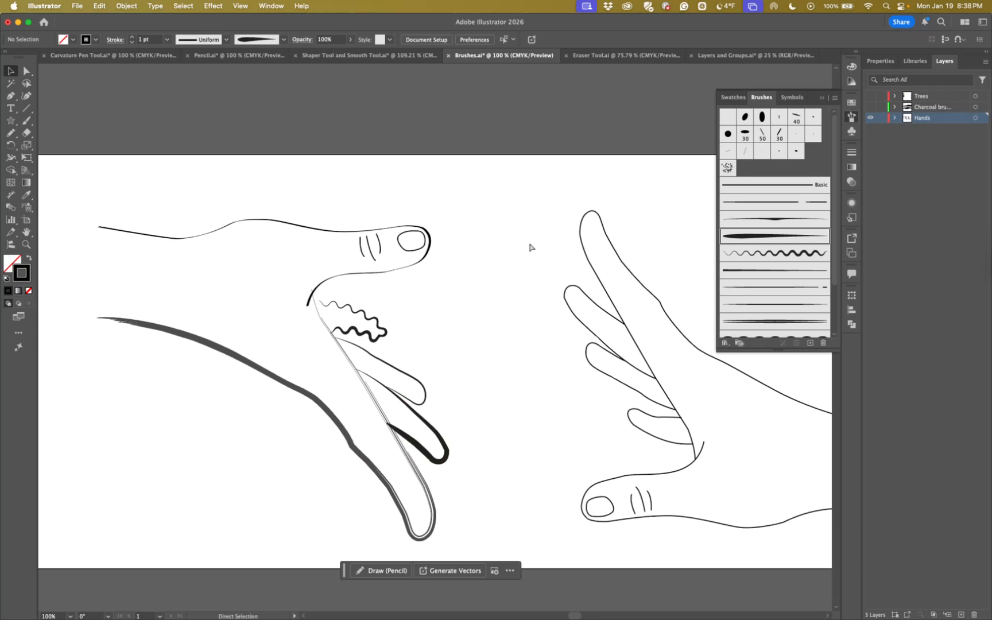
key("super+minus")
left_click_drag(454, 245, 482, 289)
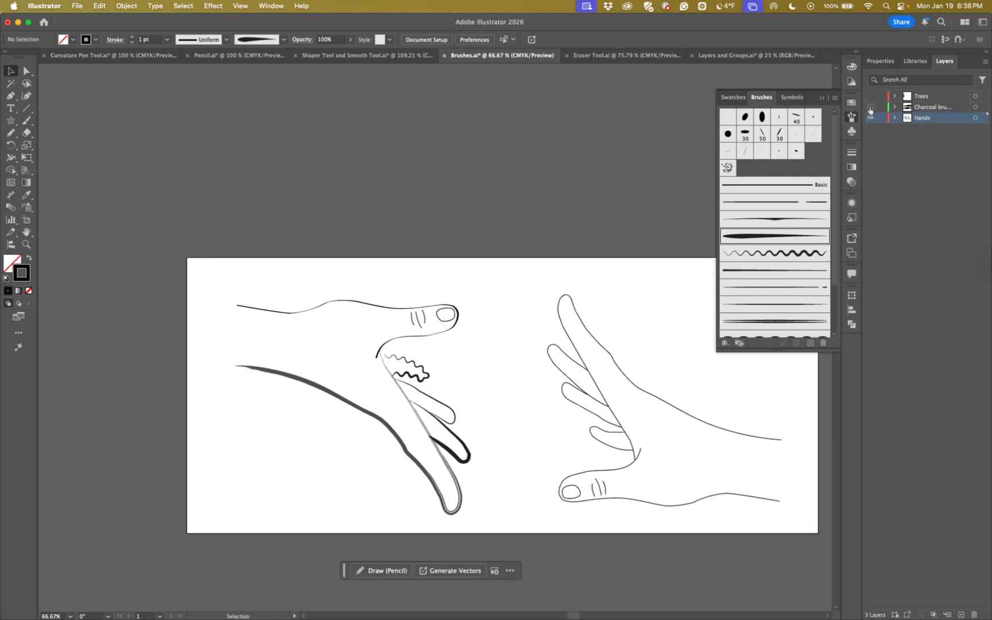
left_click(870, 108)
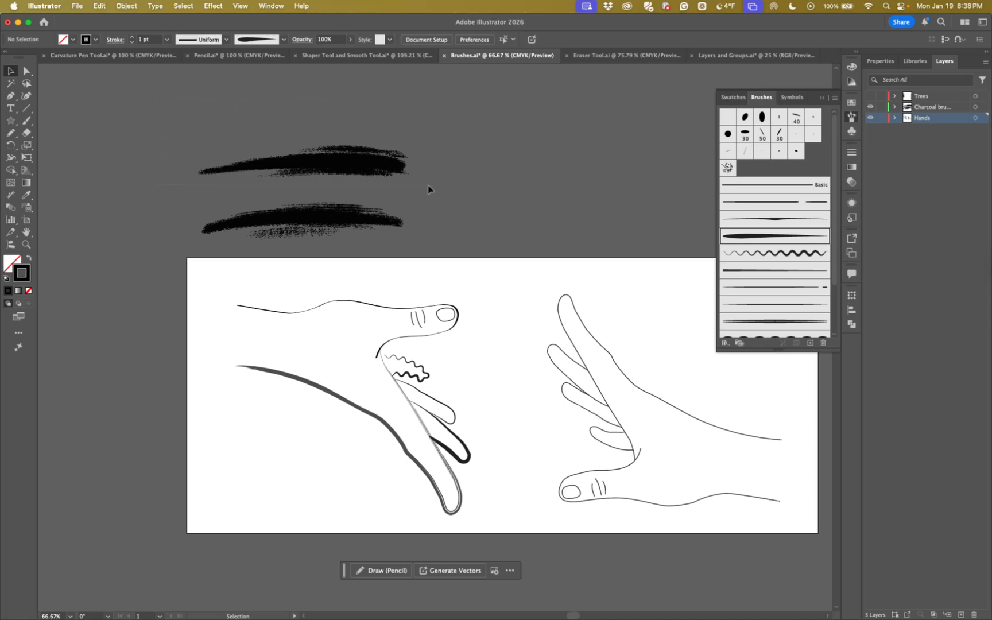
left_click_drag(157, 102, 428, 186)
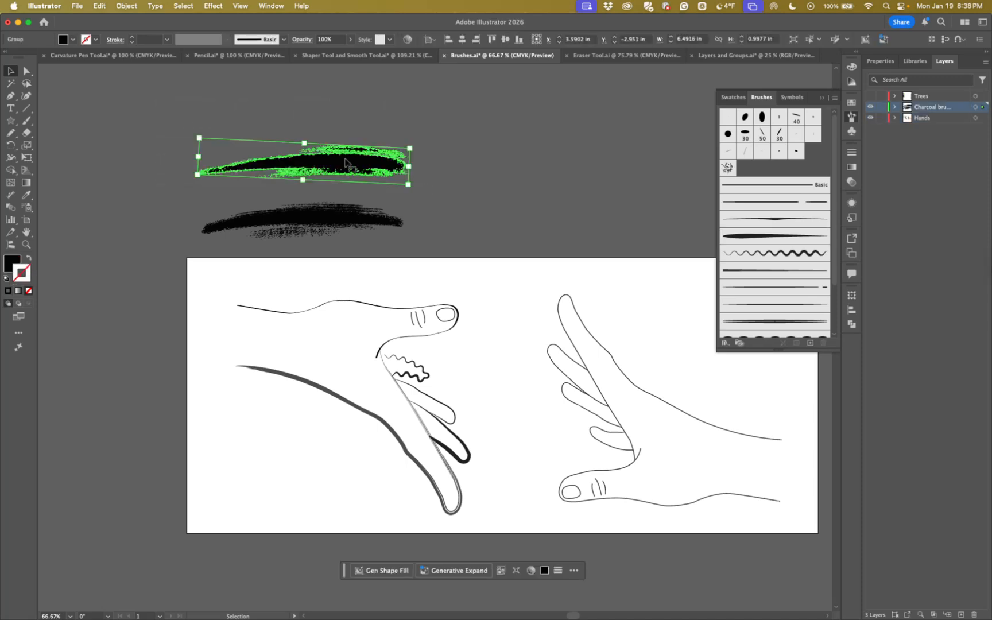
Add the selected charcoal stroke to the brushes as a new Art Brush with Fixed width and the Scale Proportionately option
left_click_drag(348, 164, 758, 171)
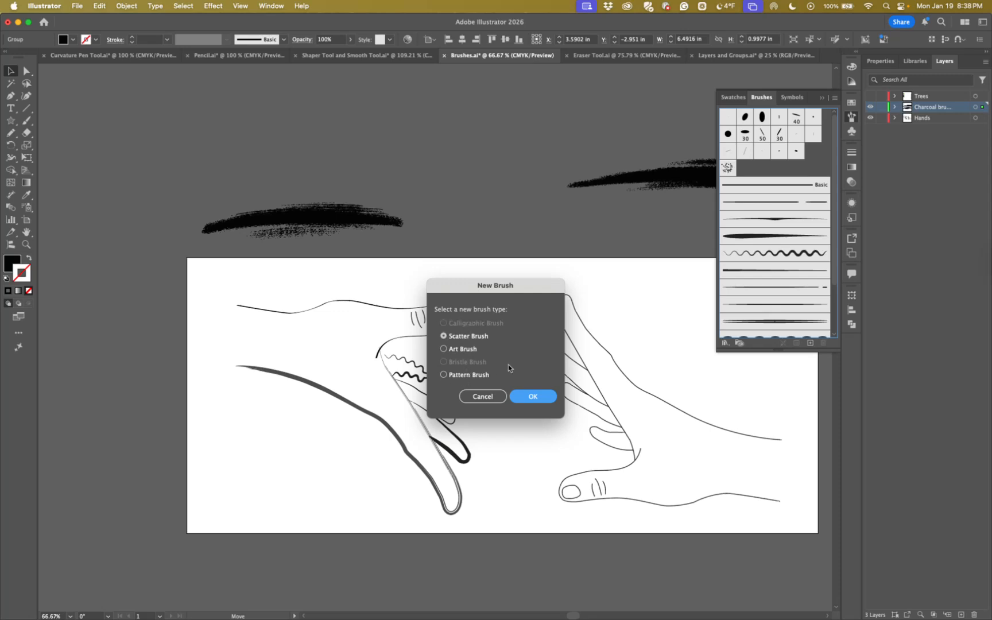
left_click(444, 349)
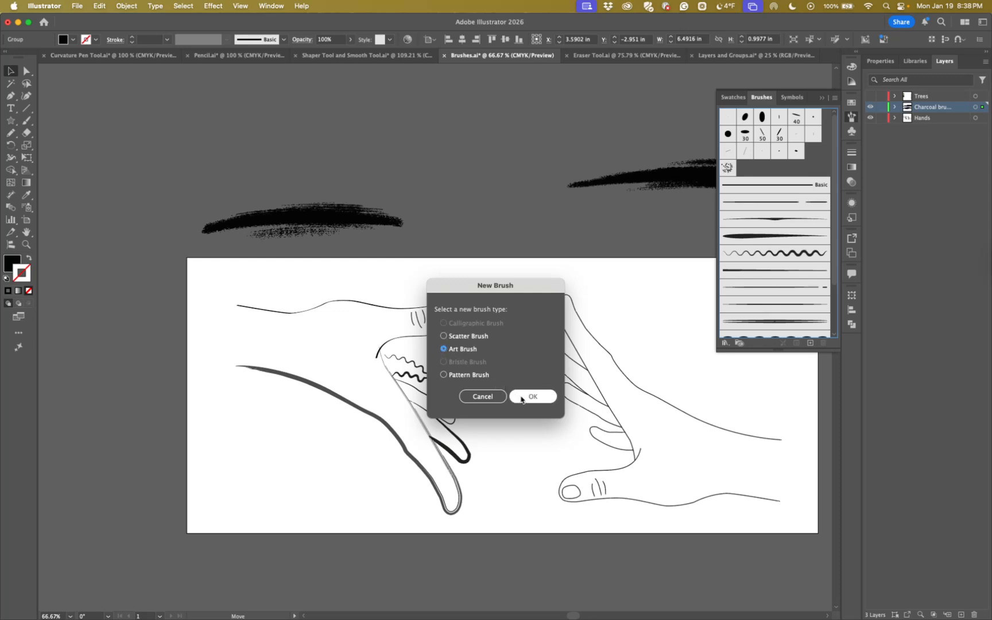
left_click(532, 396)
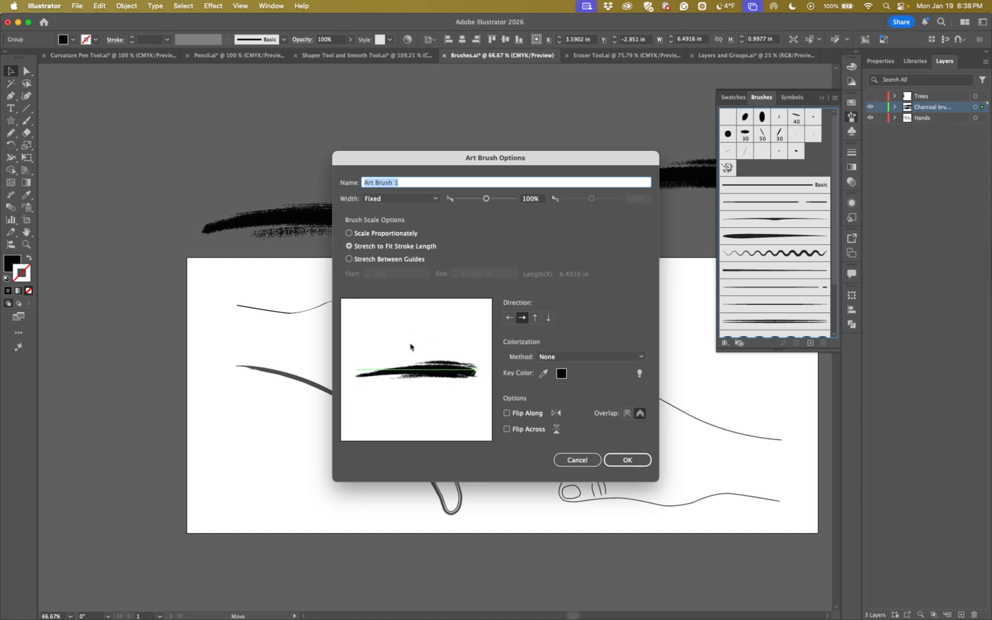
left_click(437, 199)
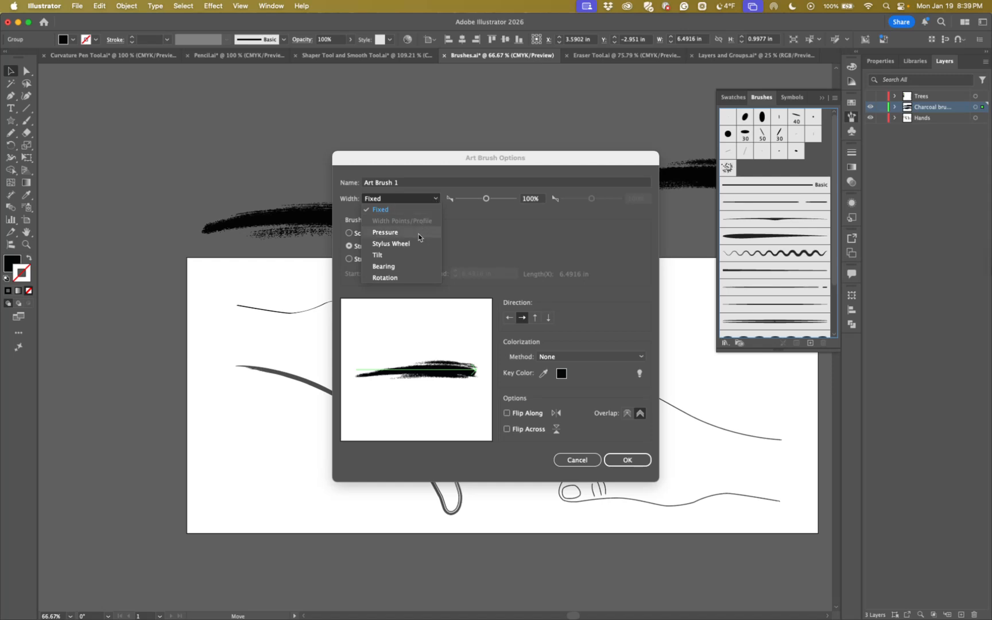
left_click(434, 200)
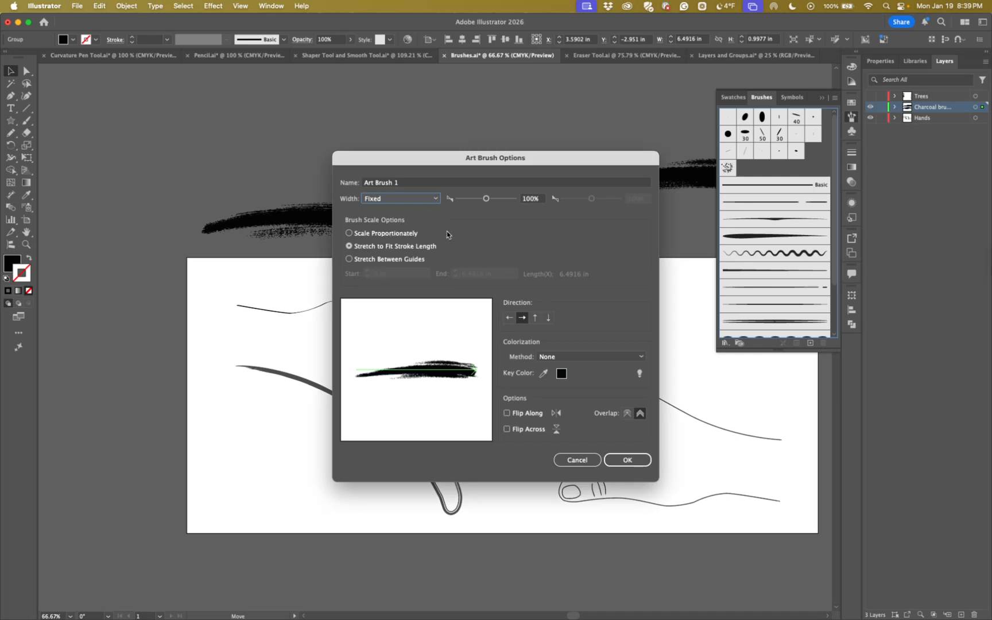
left_click(349, 234)
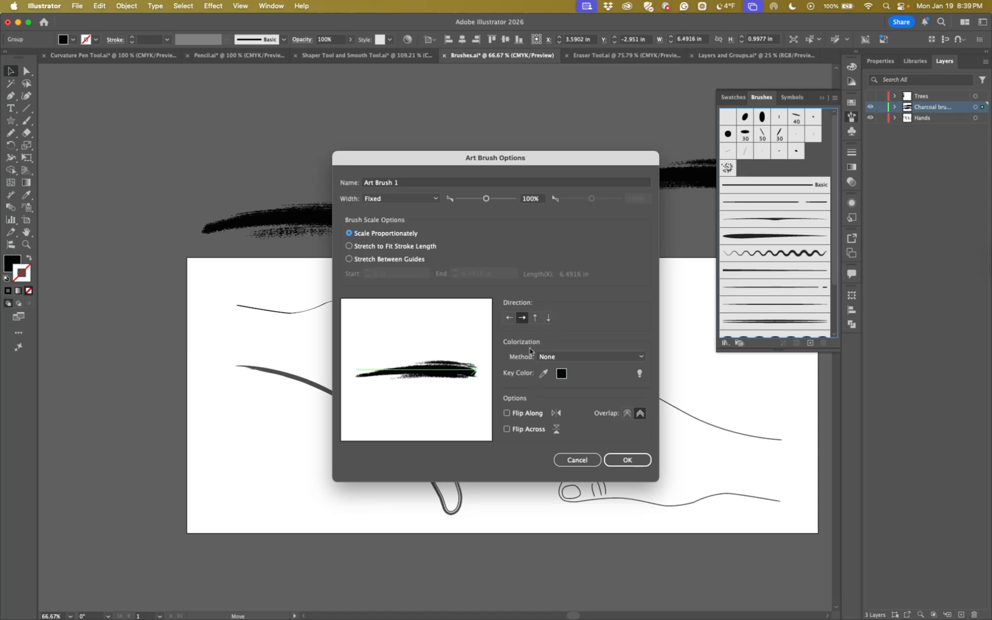
Finish creating the charcoal art brush and apply it to the right hand's long outline running from the arm around the index finger
left_click(613, 461)
scroll(659, 427, "right", 5)
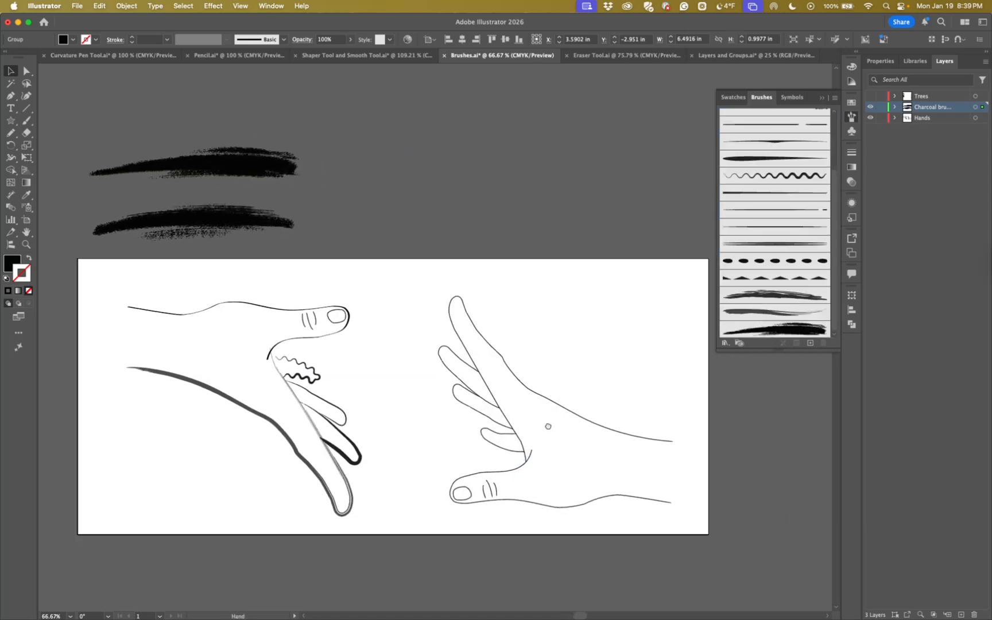
left_click(566, 409)
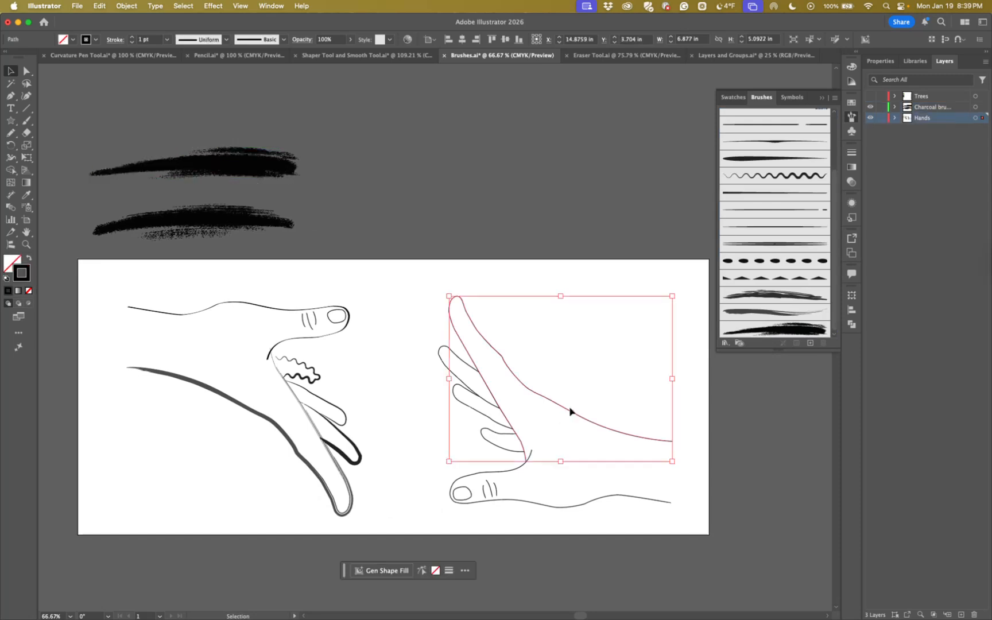
scroll(742, 258, "up", 5)
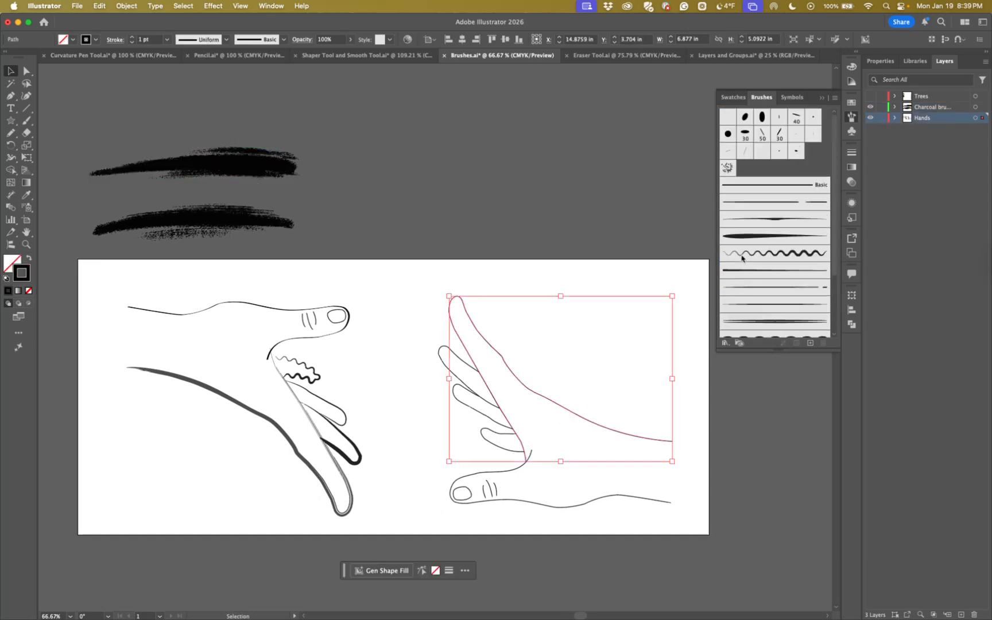
scroll(741, 258, "down", 5)
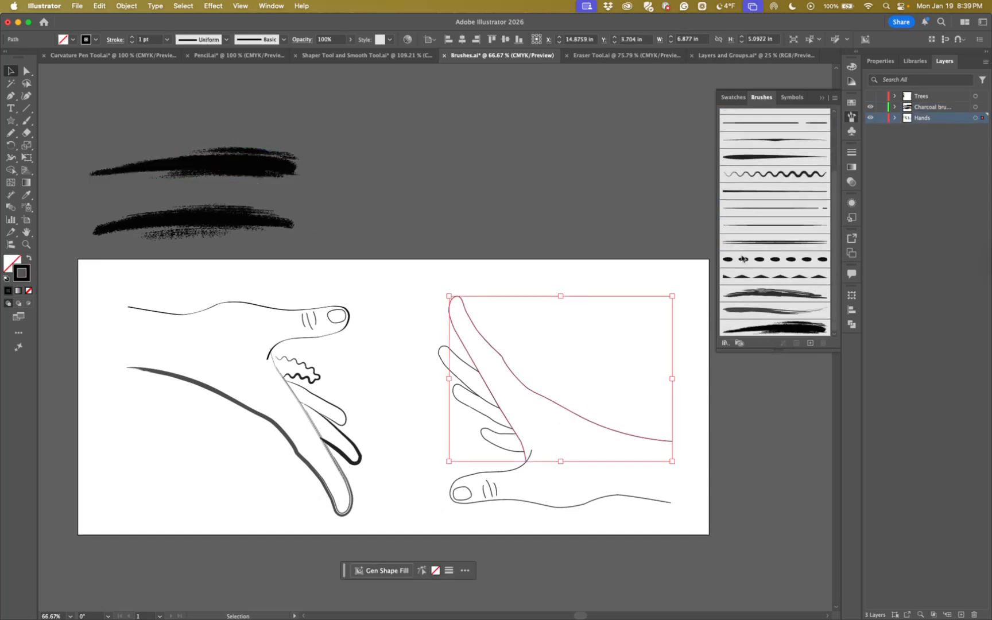
left_click(779, 328)
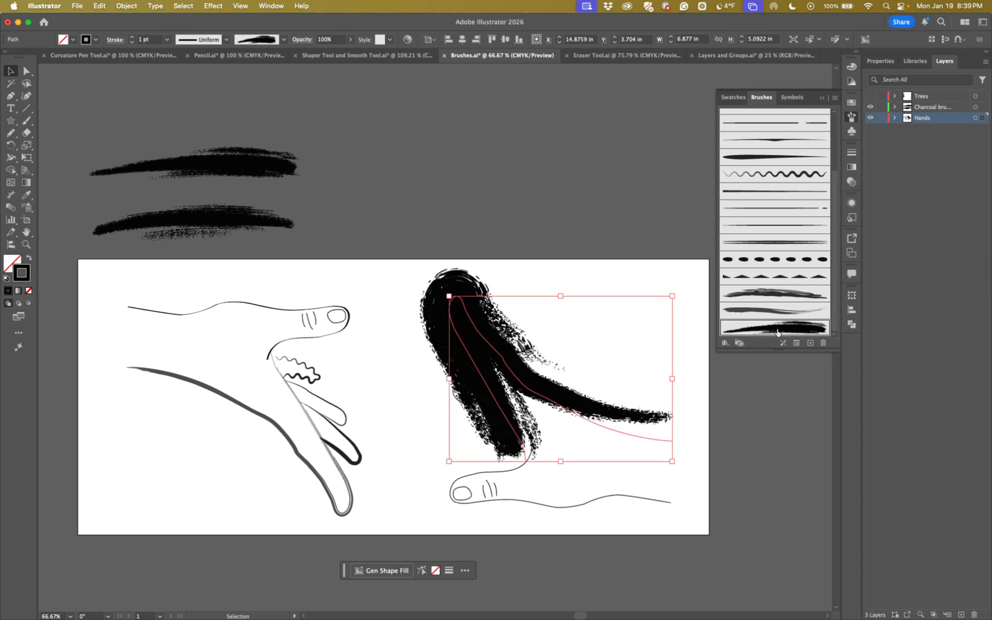
Change the charcoal art brush's scale option to Stretch to Fit Stroke Length and apply the change to existing strokes
double_click(778, 331)
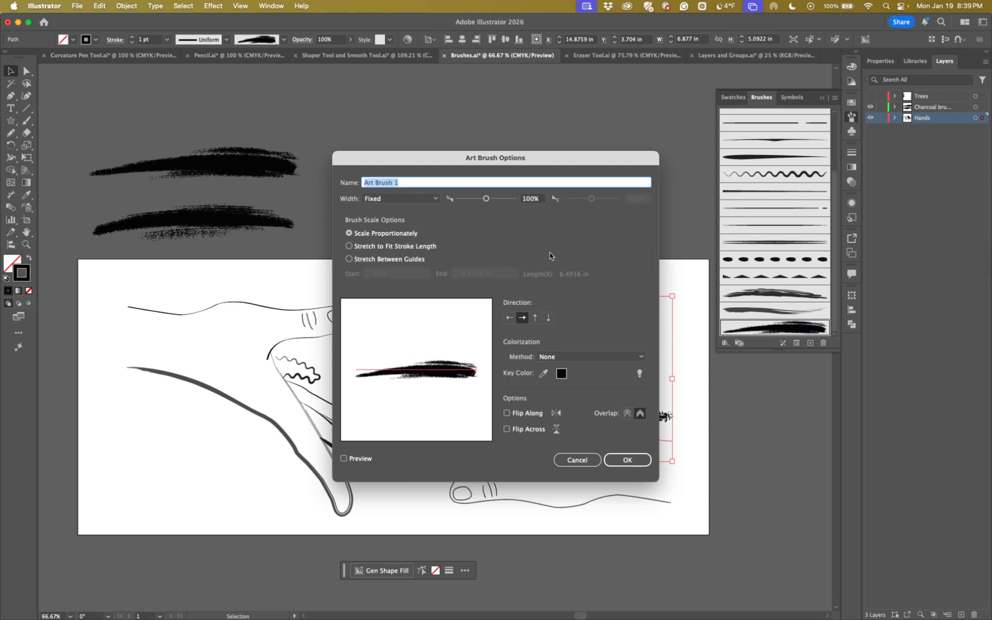
left_click(350, 246)
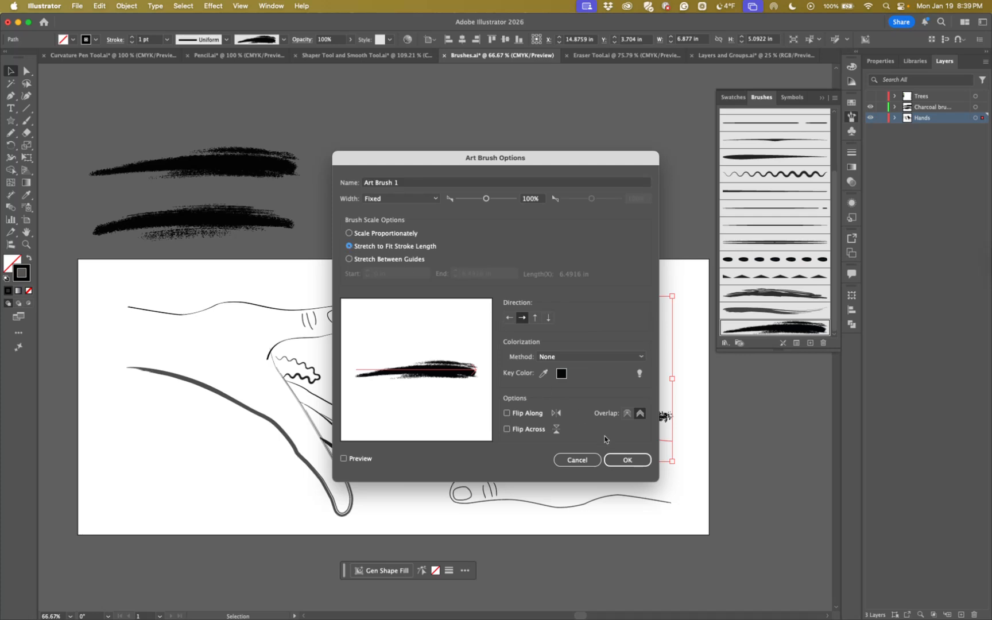
left_click(614, 461)
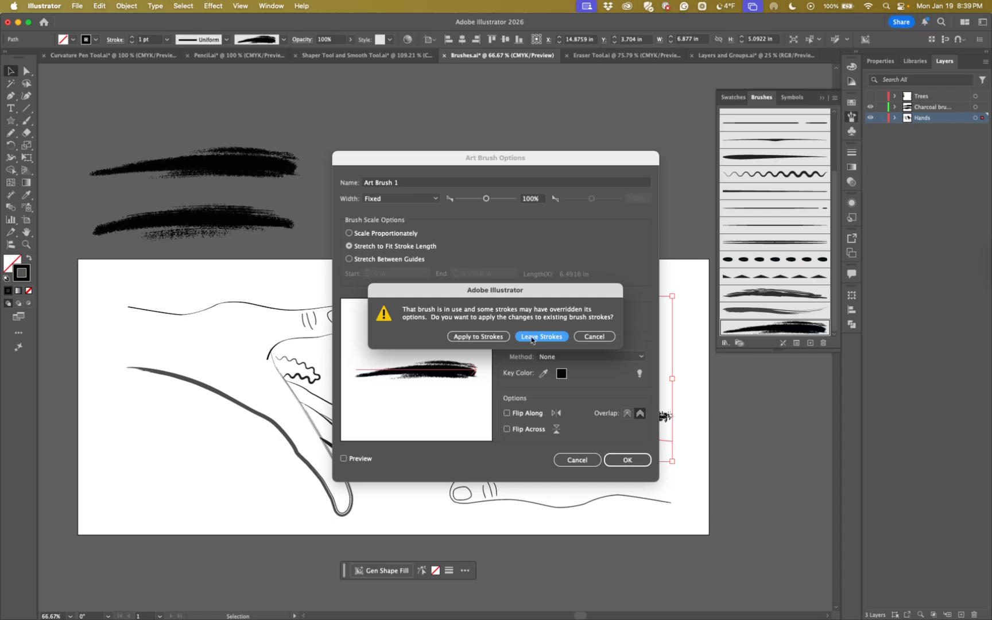
left_click(489, 337)
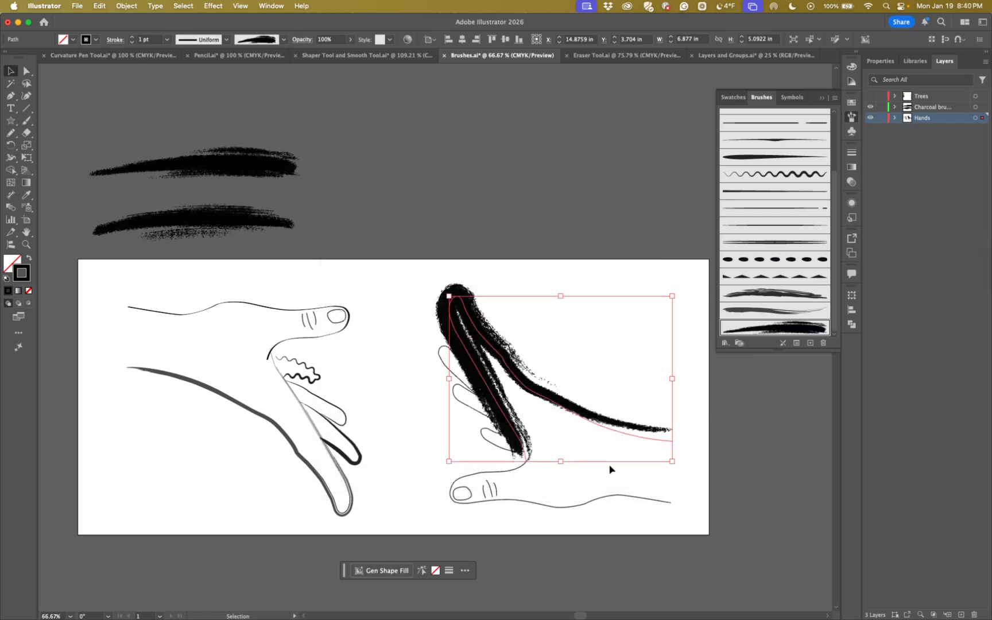
Set the charcoal brush to Stretch Between Guides with start 0.7128 in and end 2.8181 in, updating existing strokes
double_click(760, 331)
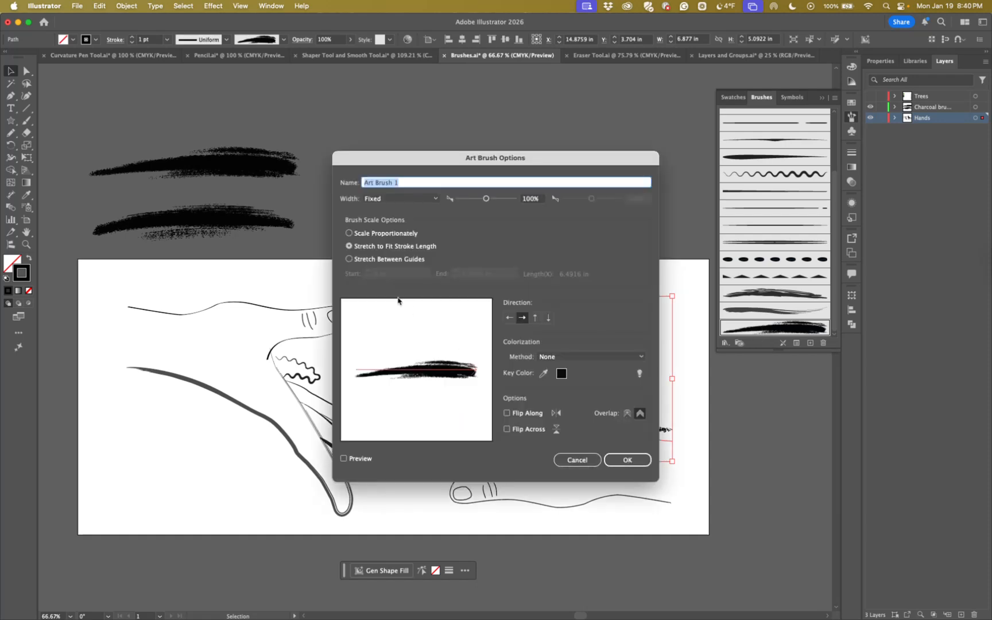
left_click(349, 260)
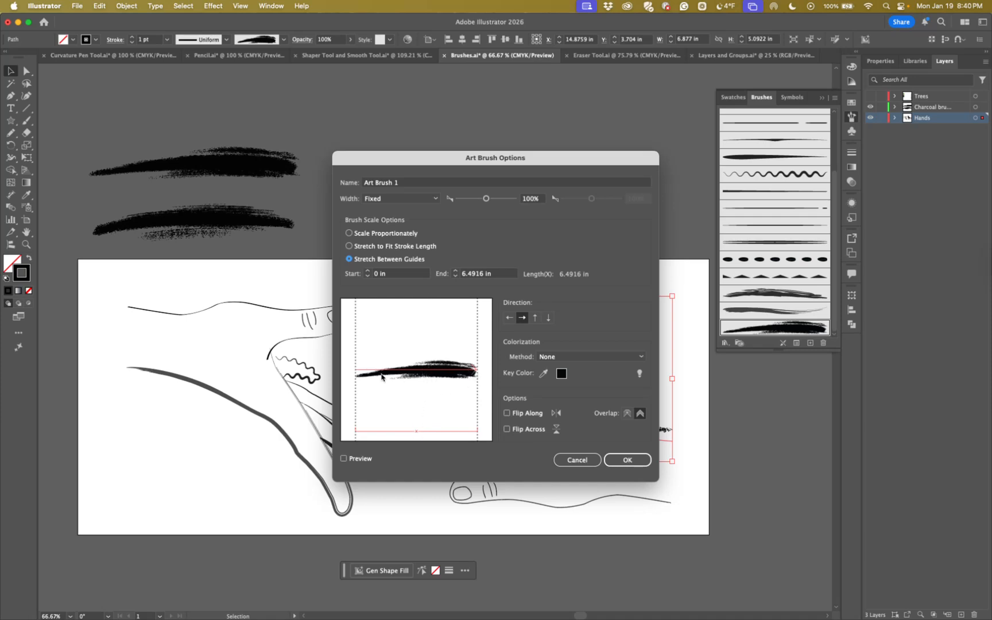
left_click(368, 271)
left_click(367, 271)
left_click(367, 272)
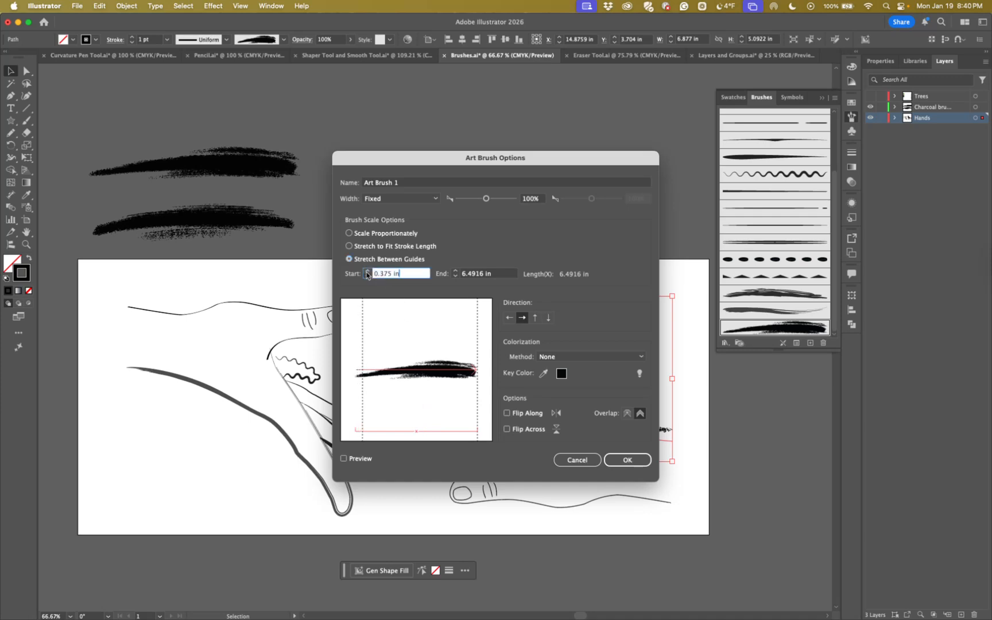
mouse_move(365, 332)
left_mouse_down()
mouse_move(401, 337)
mouse_move(369, 337)
left_mouse_up()
left_click_drag(477, 338, 409, 334)
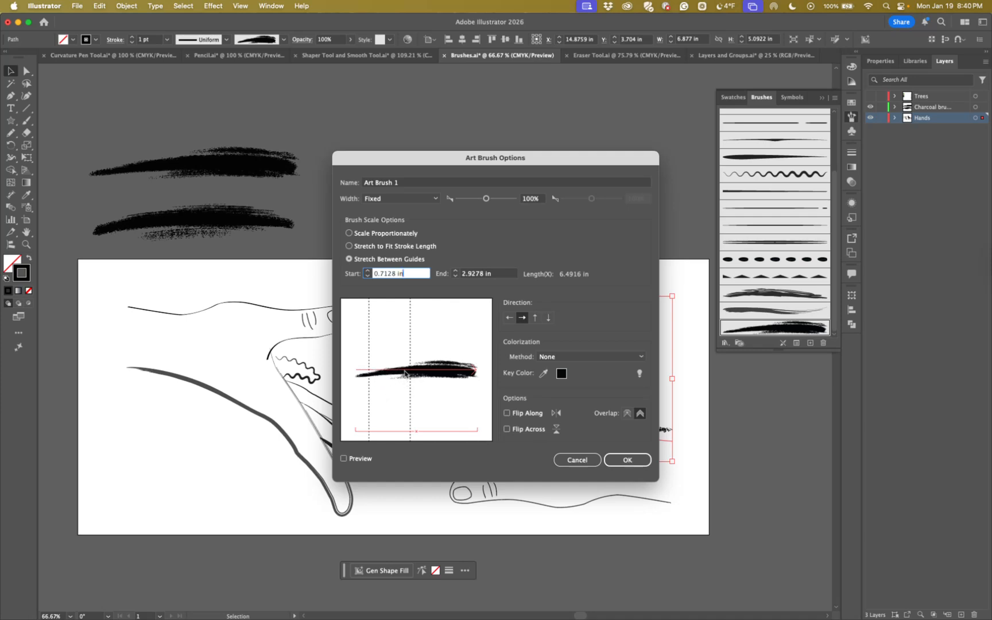
left_click_drag(413, 354, 408, 354)
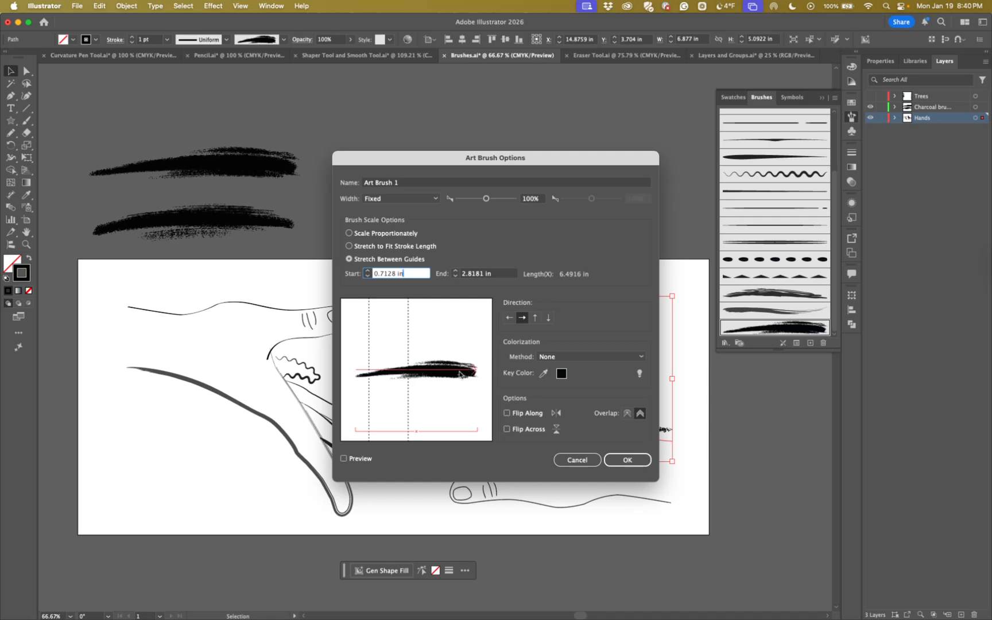
left_click(611, 460)
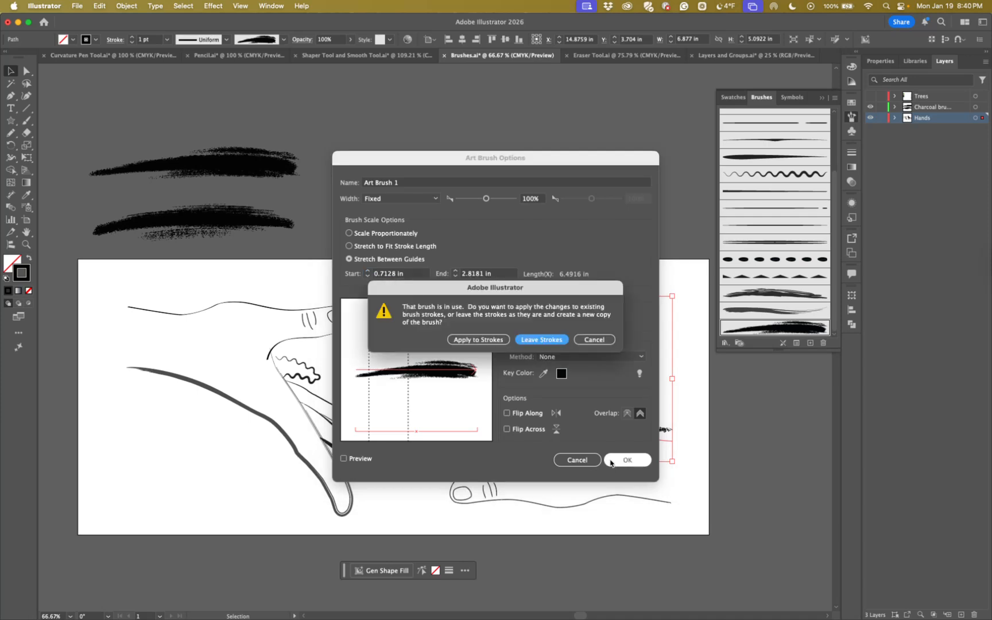
left_click(488, 343)
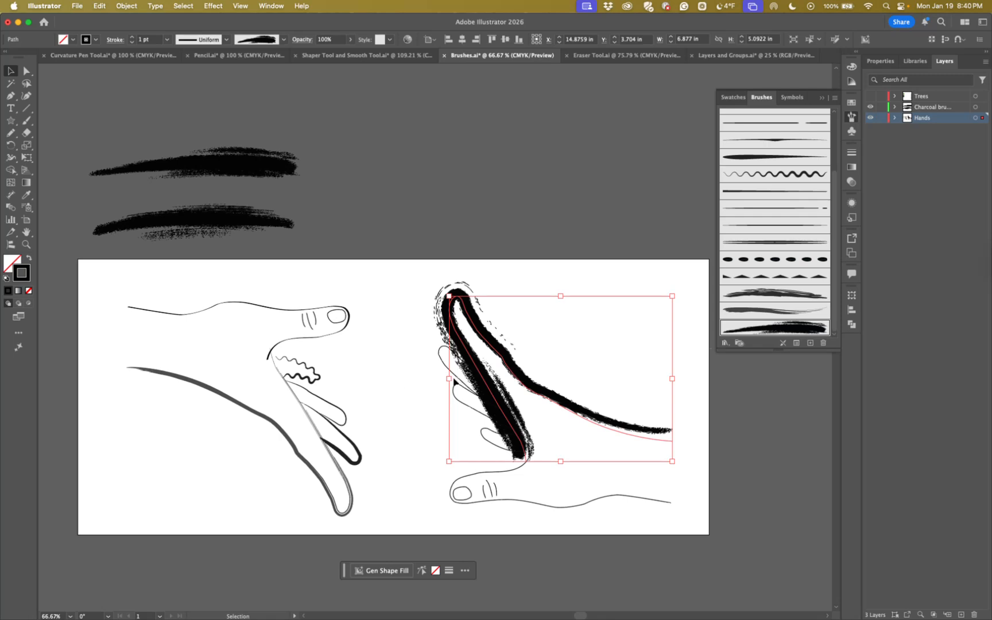
Apply the Dry Ink 1 brush to the right hand's long outline without changing the brush's options, and deselect the path
double_click(770, 293)
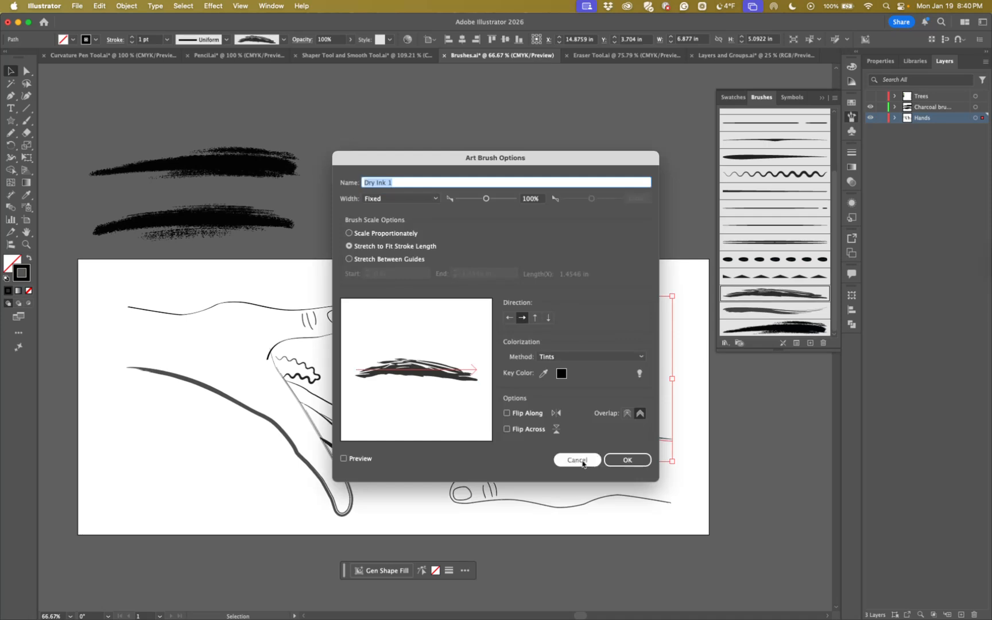
left_click(582, 462)
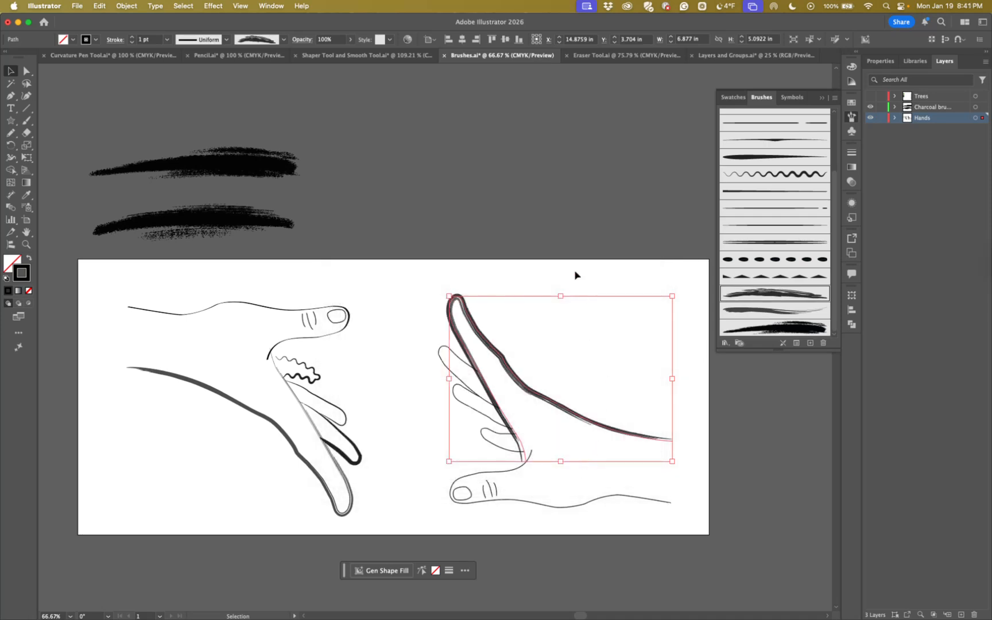
left_click(576, 275)
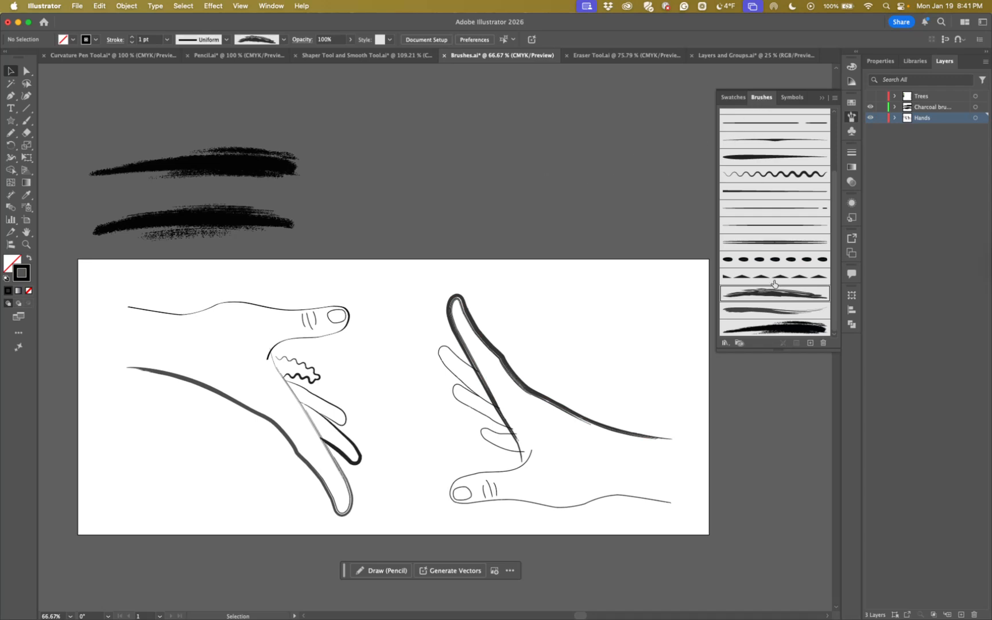
left_click(761, 243)
left_click(758, 228)
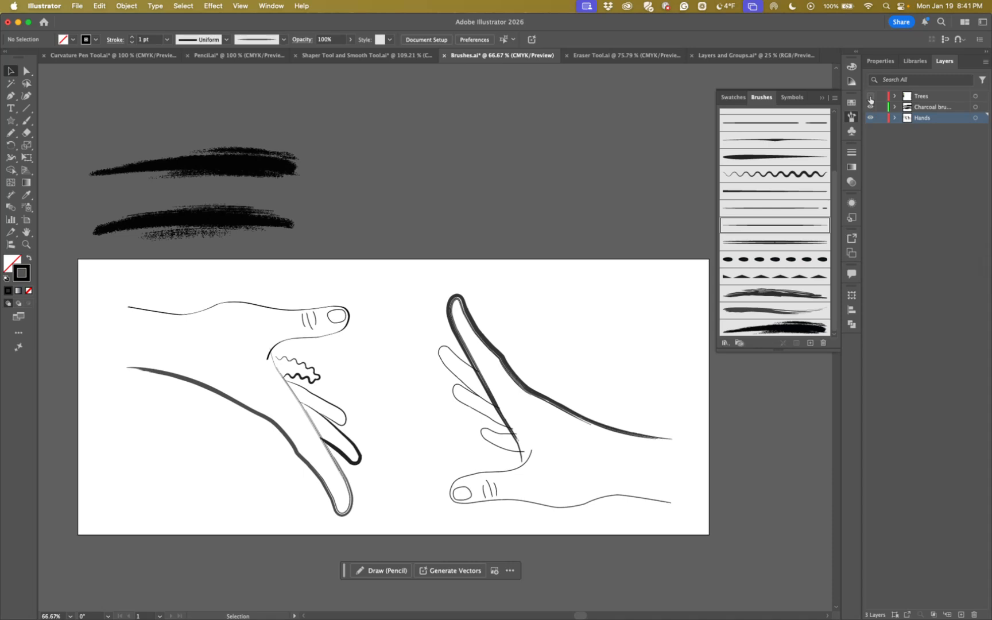
Show the Trees layer, make it active and move the pine tree slightly farther from the artboard
left_click(870, 96)
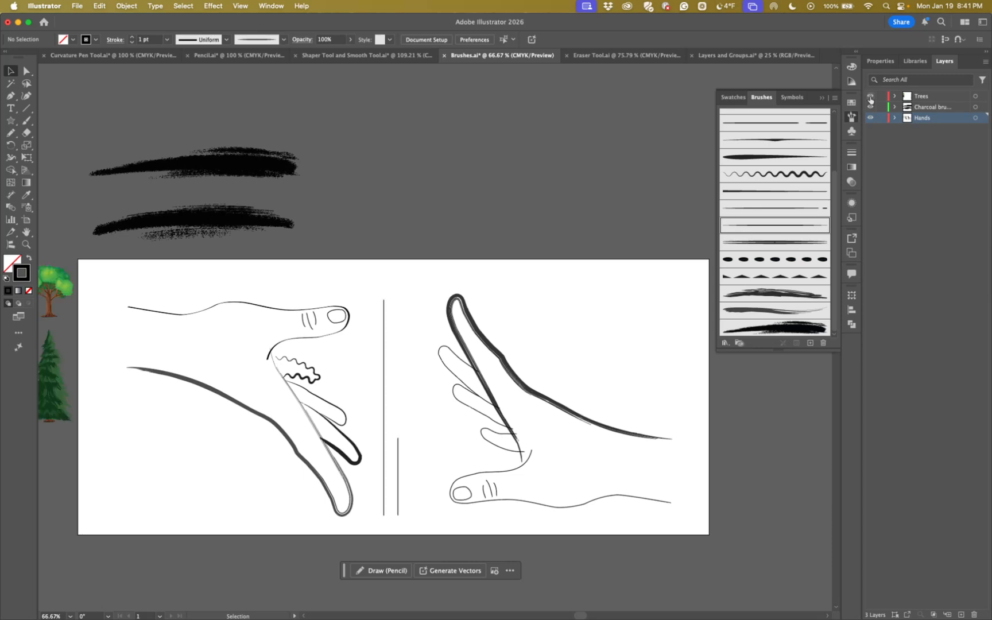
scroll(459, 344, "left", 3)
scroll(459, 344, "down", 2)
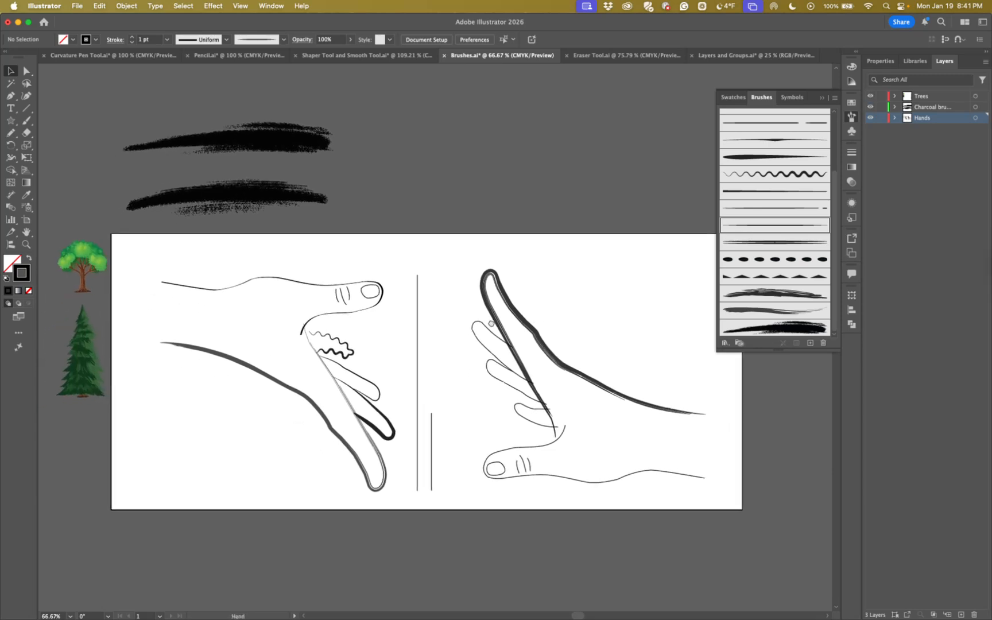
left_click(943, 95)
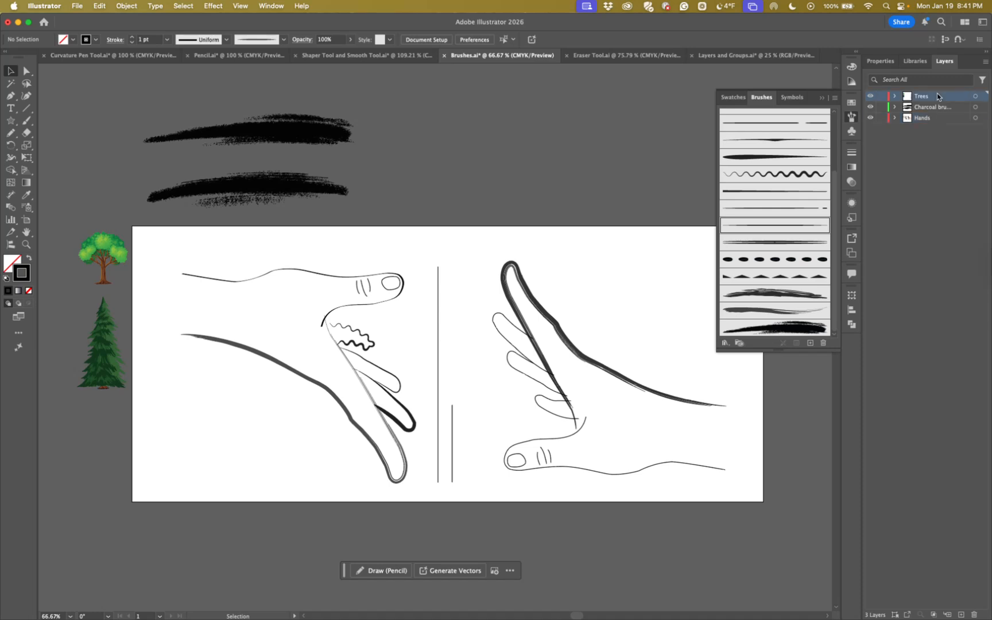
left_click(102, 358)
left_click_drag(103, 359, 86, 371)
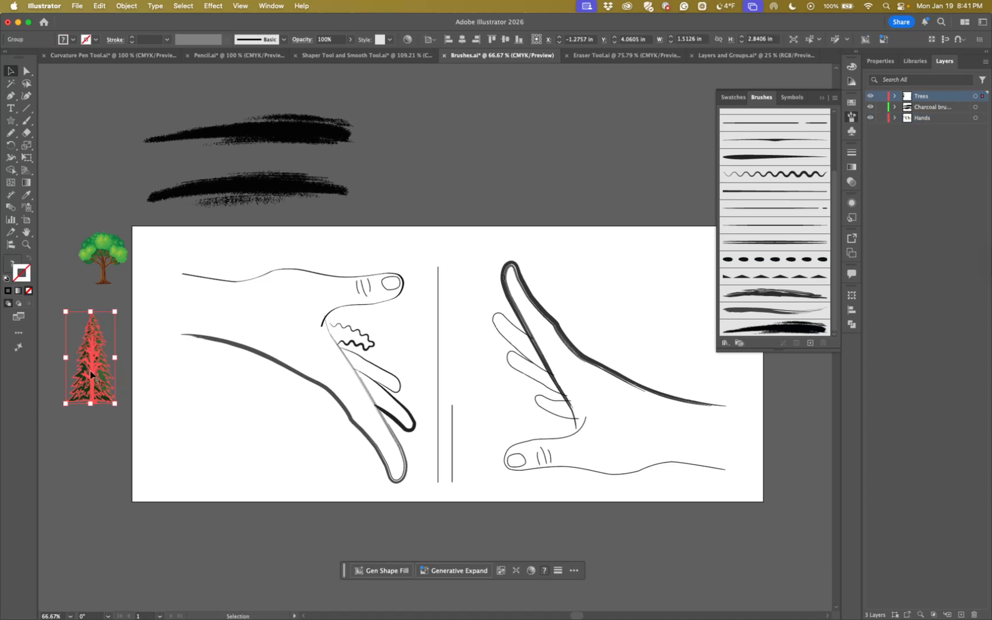
Add the pine tree to the brushes as a new Art Brush with Fixed width and Stretch to Fit Stroke Length
scroll(806, 282, "up", 3)
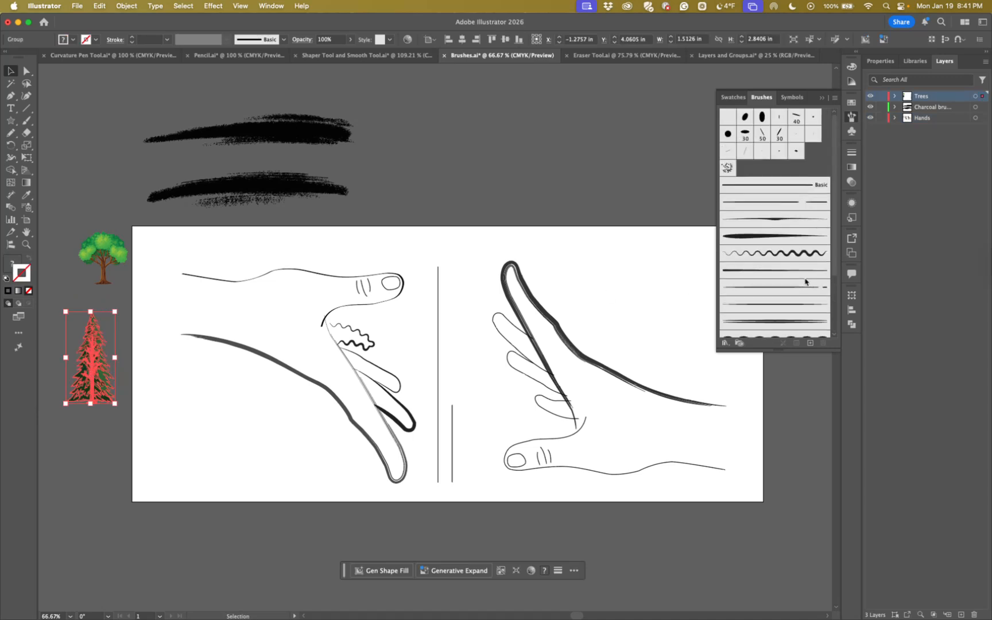
mouse_move(90, 359)
left_mouse_down()
mouse_move(246, 328)
mouse_move(648, 217)
mouse_move(756, 166)
left_mouse_up()
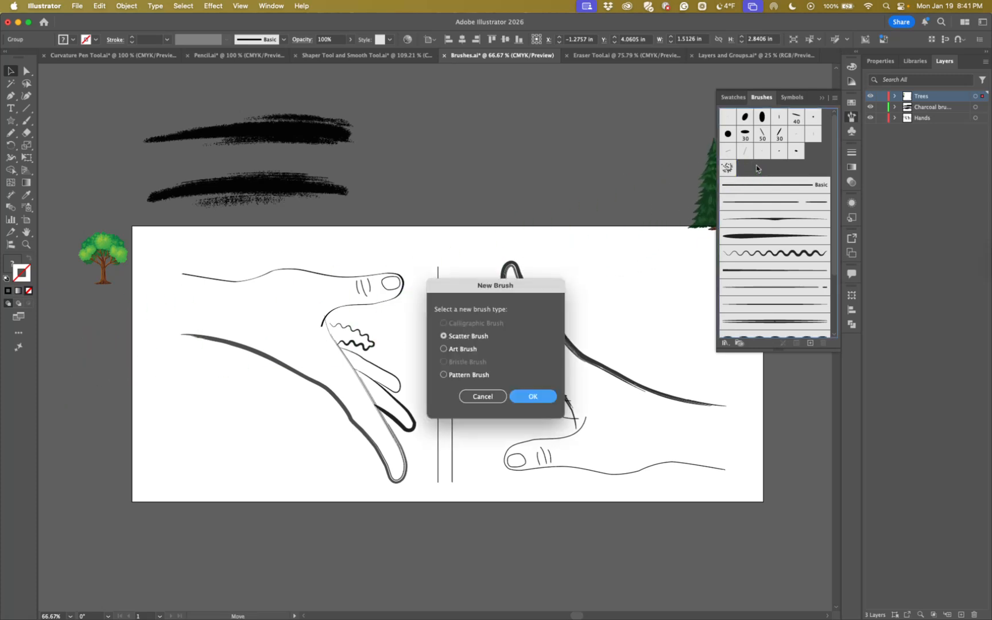
left_click(444, 349)
left_click(533, 396)
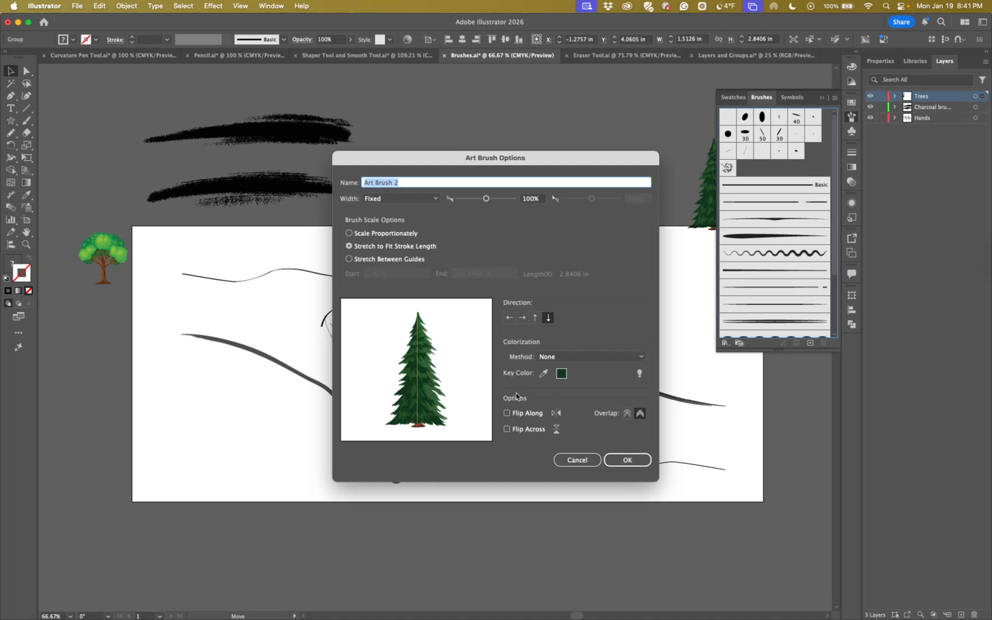
left_click(625, 460)
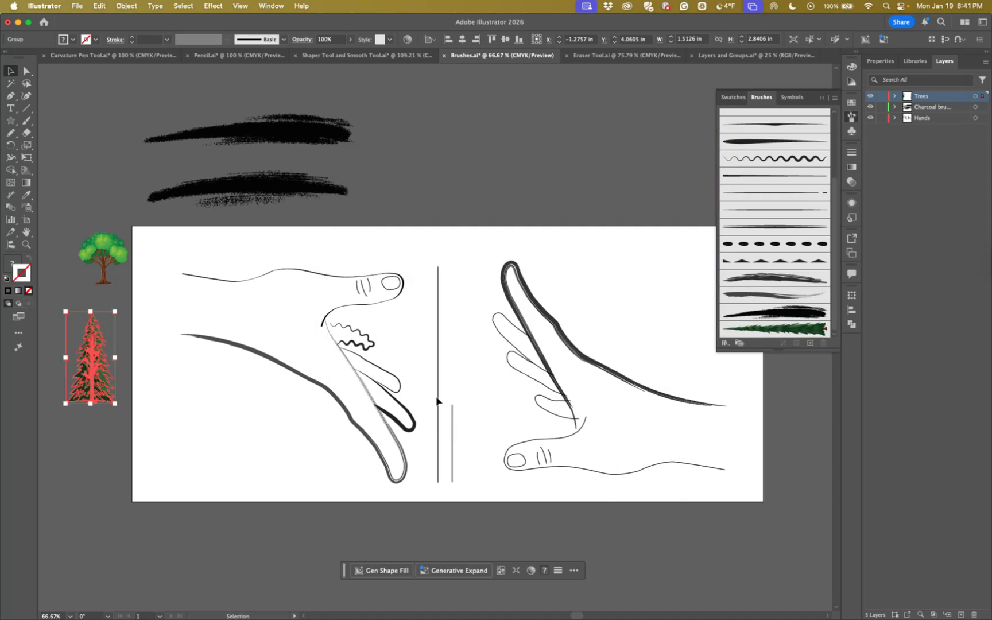
Apply the pine tree brush to the longer vertical line between the hands and deselect it
left_click(438, 397)
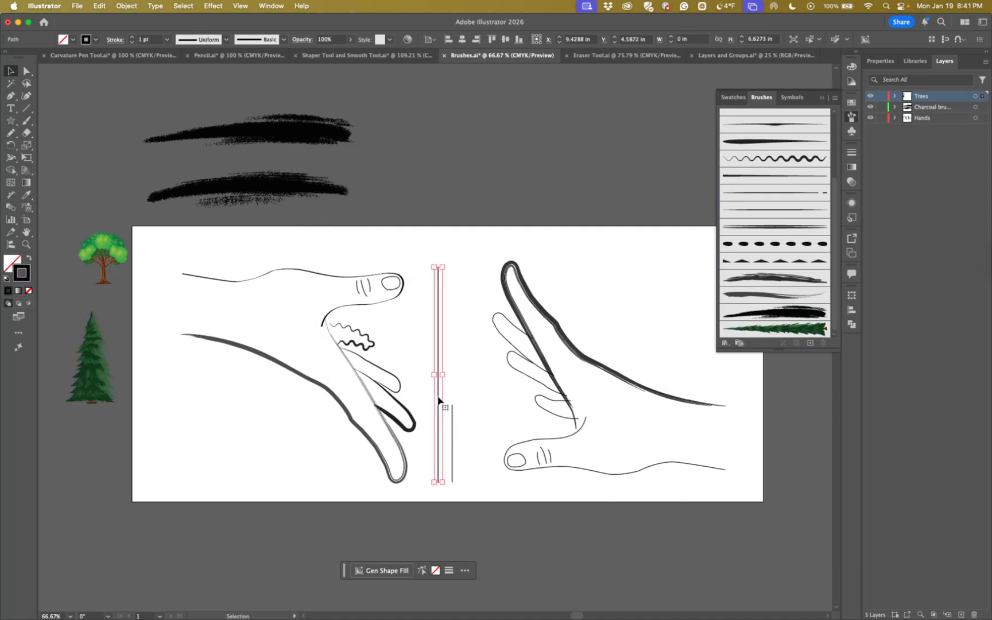
left_click(802, 330)
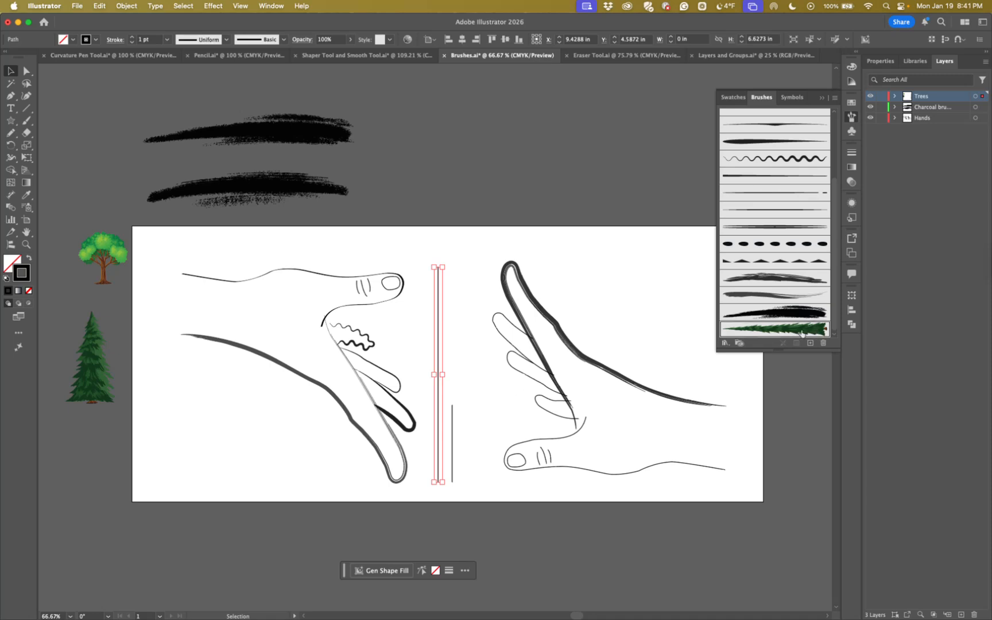
left_click(470, 235)
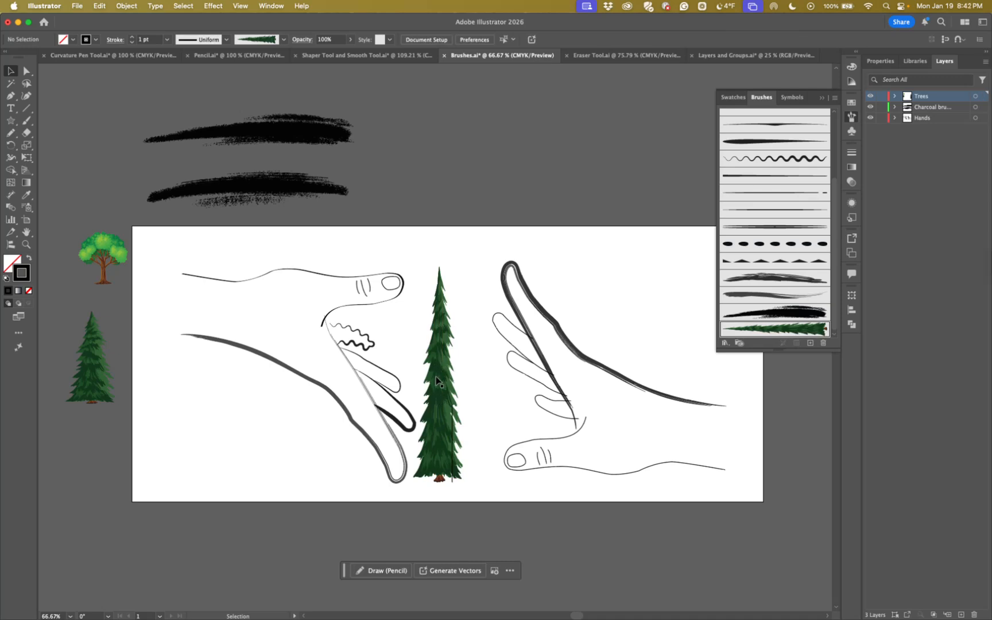
left_click_drag(434, 377, 166, 467)
scroll(212, 434, "down", 3)
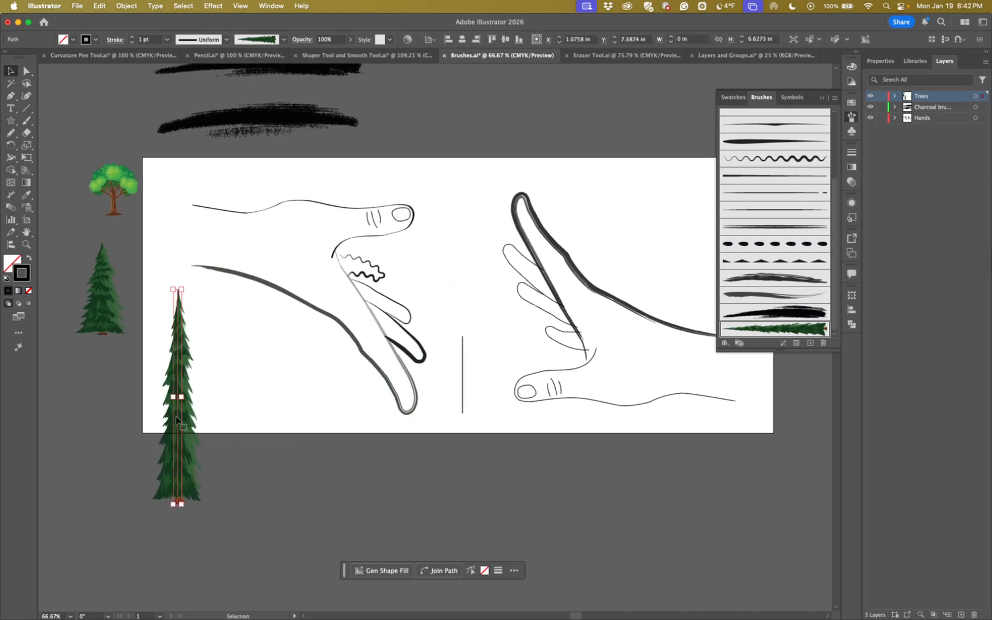
key("super+z")
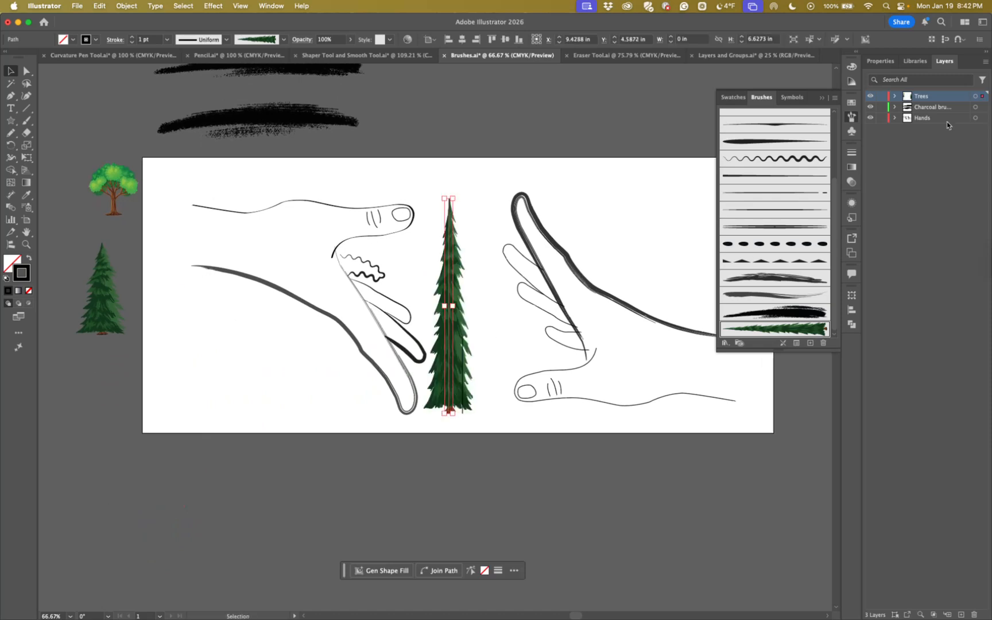
Hide the Hands layer and move the tall pine-brushed line horizontally into the left part of the artboard
left_click(870, 118)
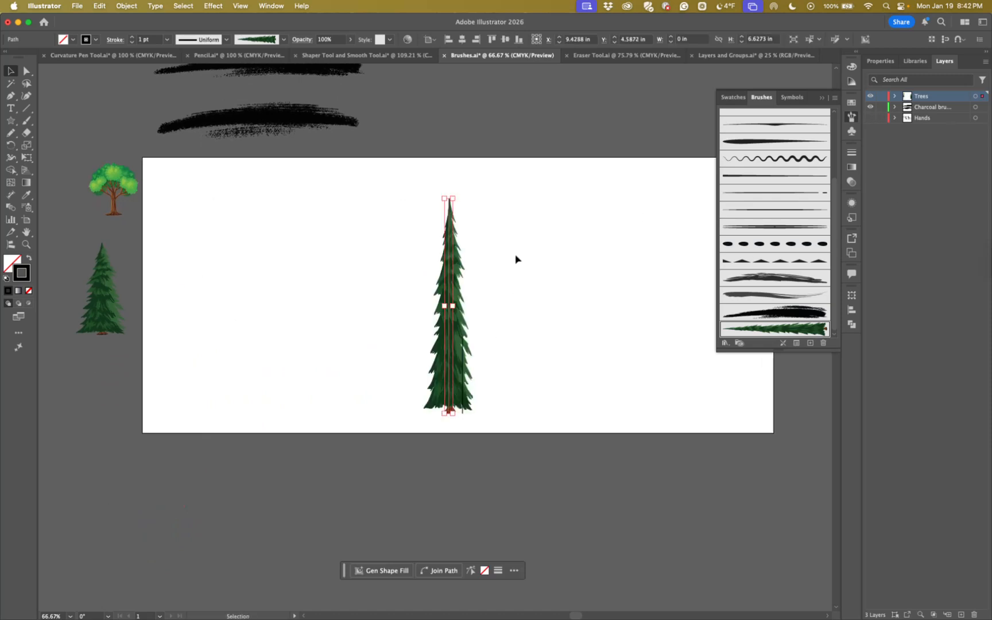
left_click_drag(450, 295, 299, 296)
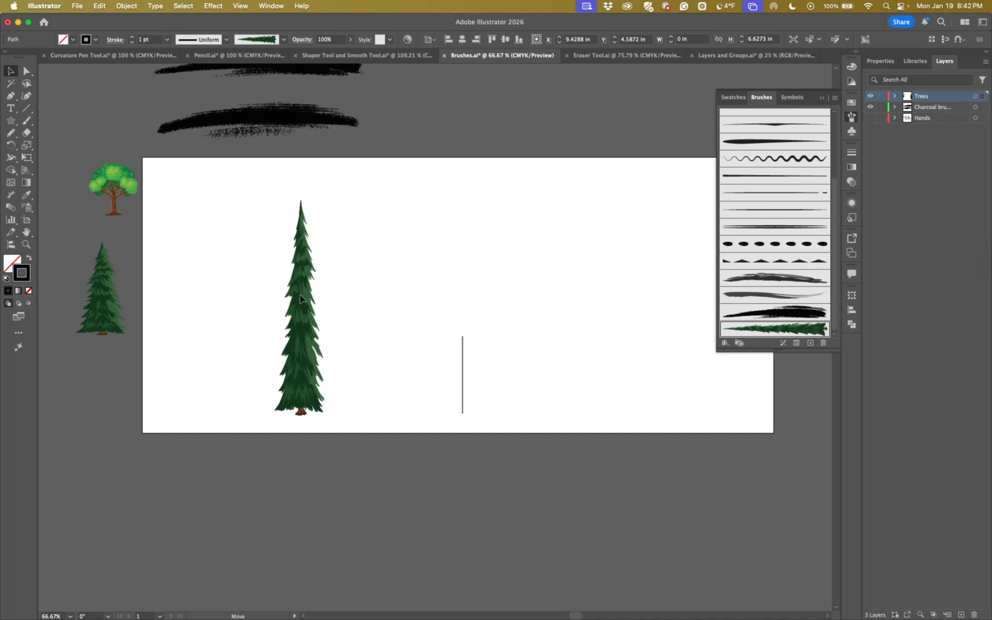
Add the leafy tree to the brushes as a new Art Brush with Stretch Between Guides, Start 1.1301 in and End 1.501 in
left_click(485, 309)
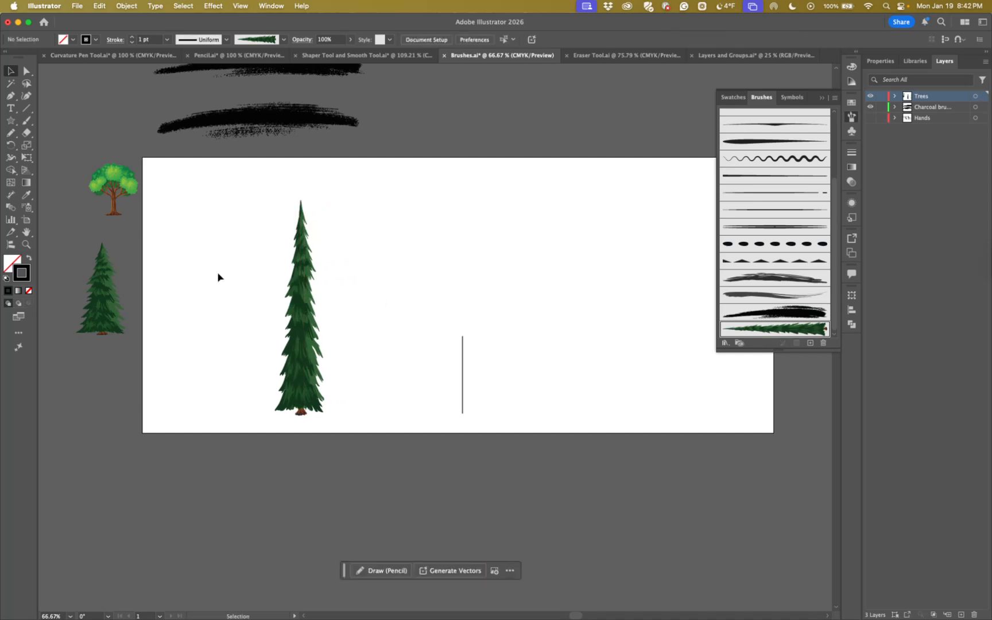
left_click(112, 192)
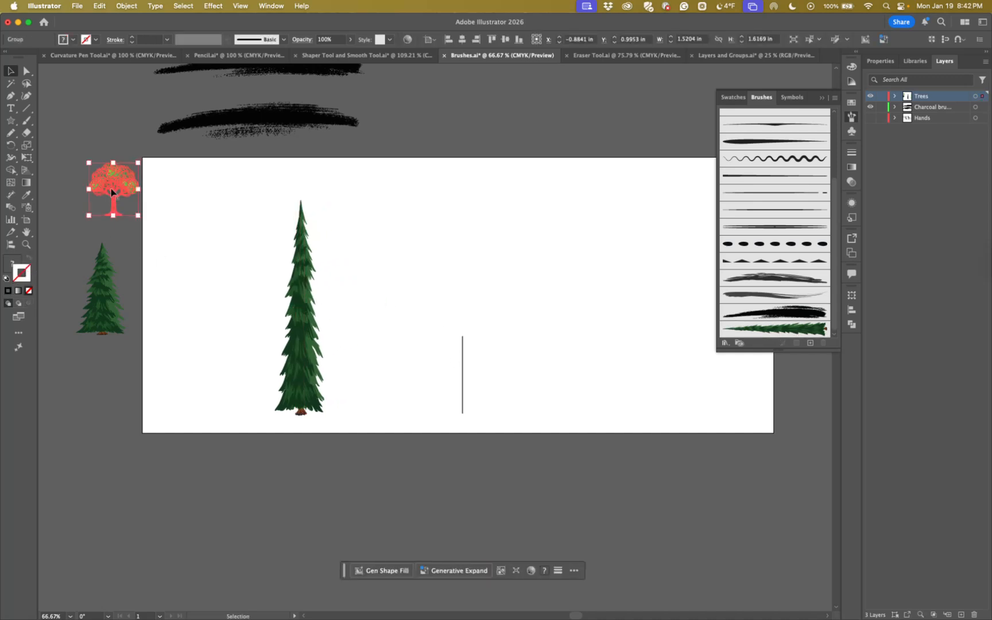
left_click(75, 200)
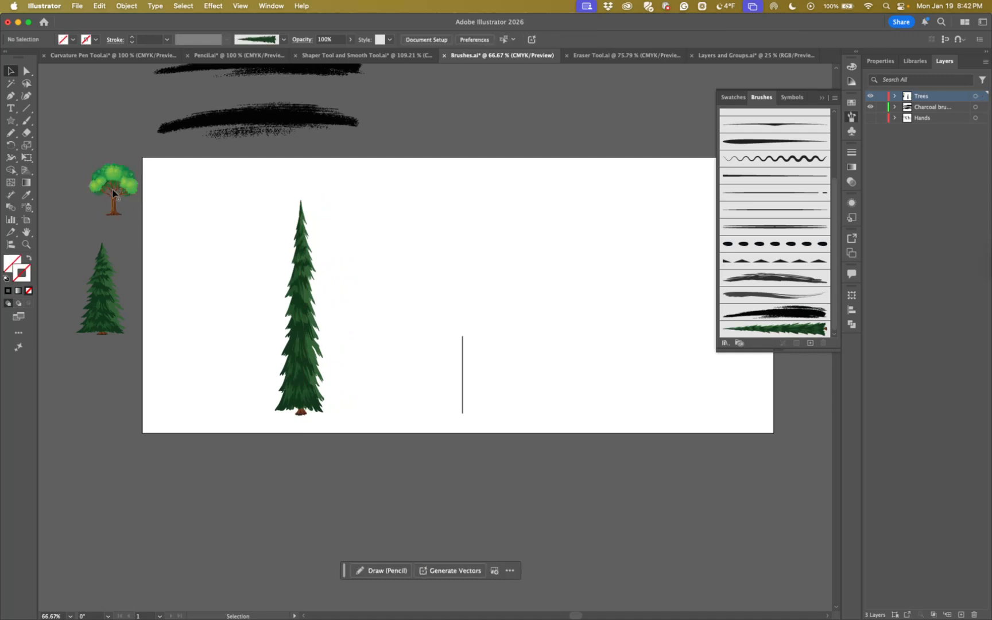
mouse_move(112, 192)
left_mouse_down()
mouse_move(772, 236)
mouse_move(761, 107)
mouse_move(764, 163)
mouse_move(755, 167)
left_mouse_up()
left_click(444, 349)
left_click(523, 396)
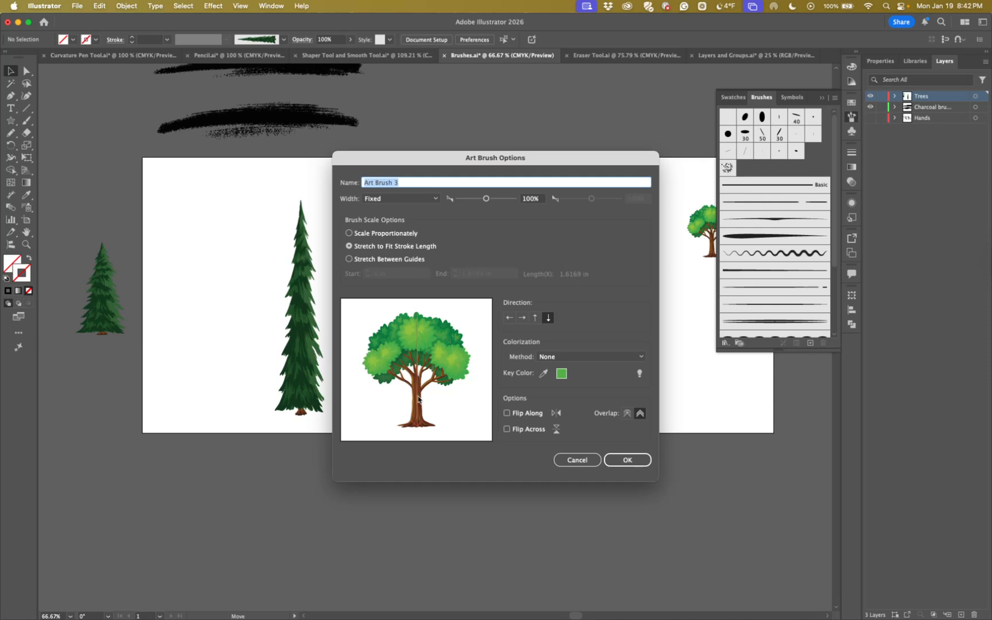
left_click(349, 260)
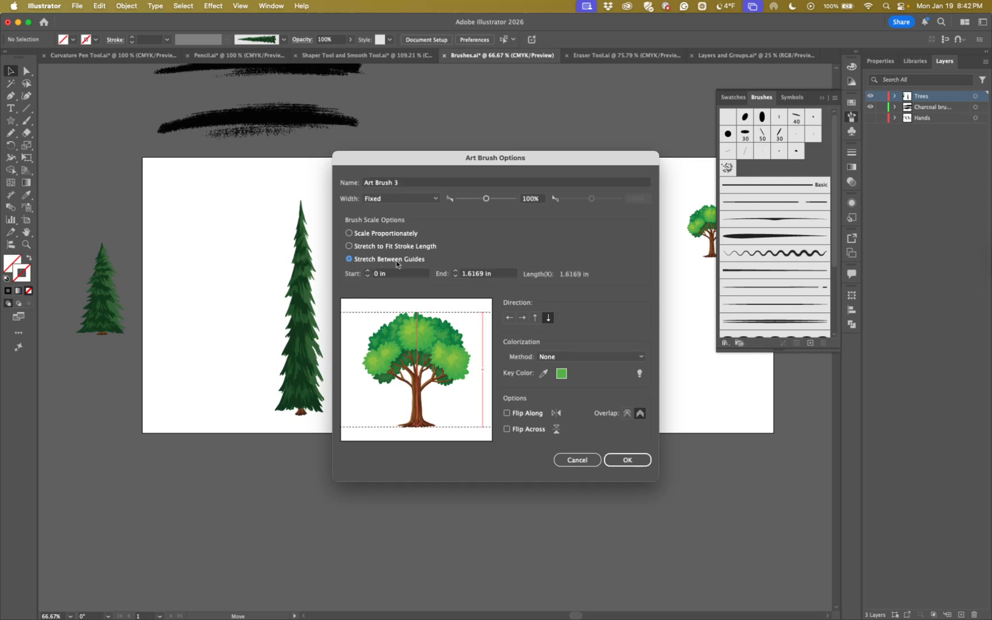
left_click_drag(415, 314, 421, 422)
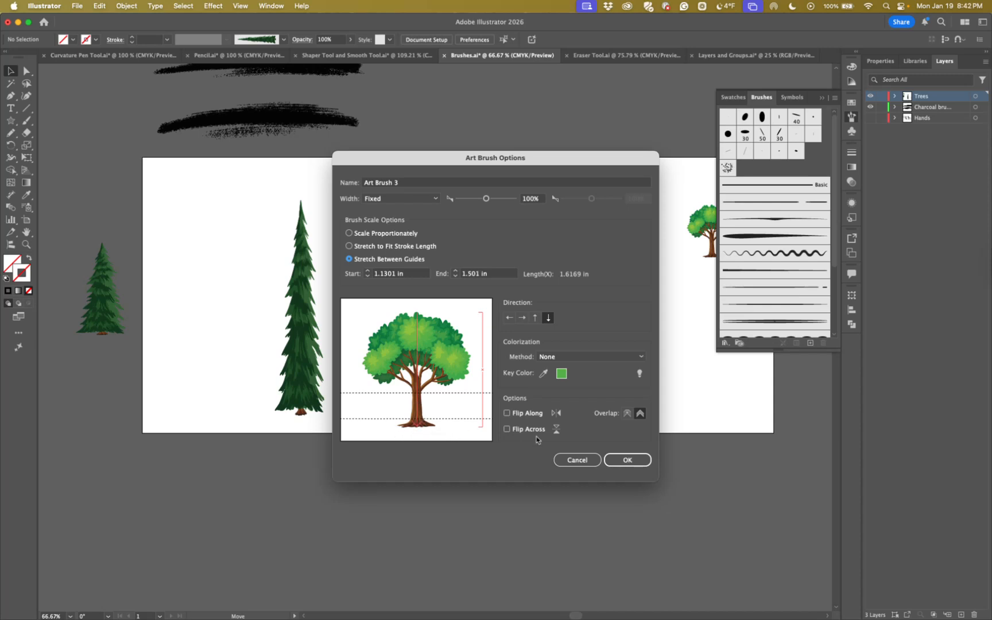
left_click(625, 460)
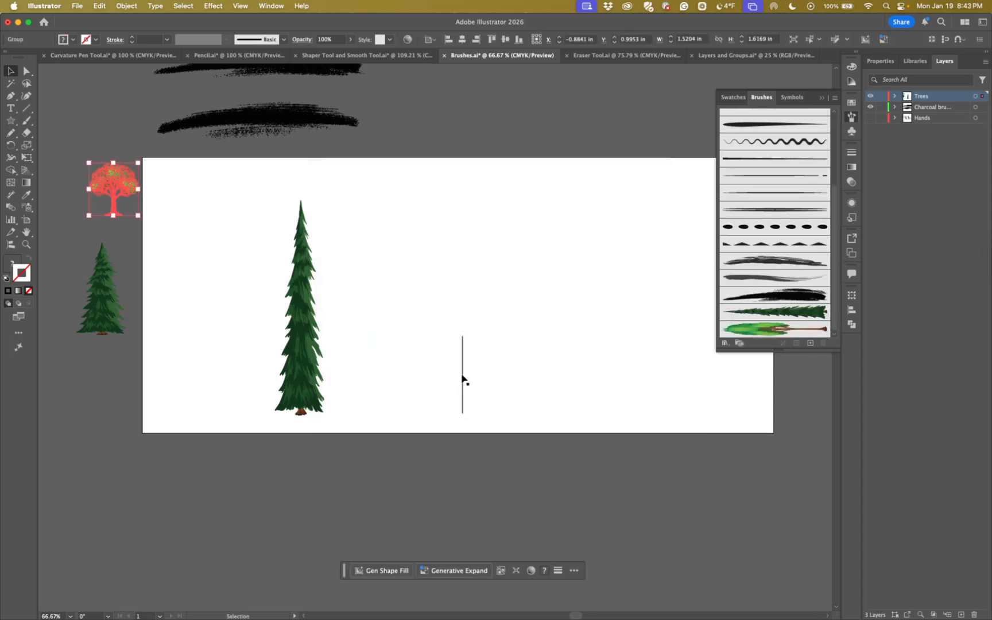
Apply the leafy tree brush to the short vertical line, move it beside the tall pine and deselect it
left_click(462, 379)
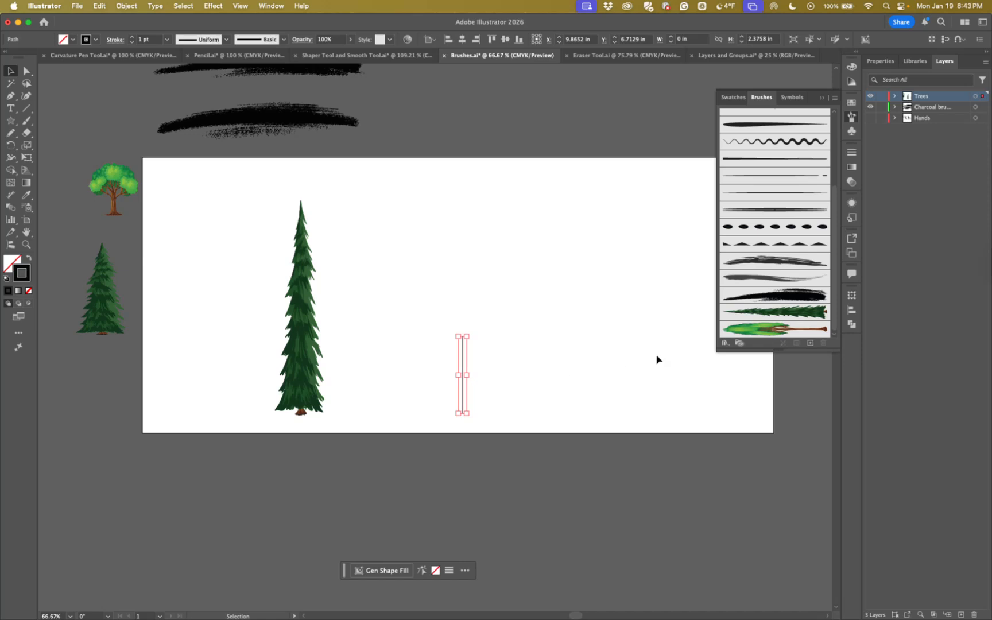
left_click(754, 329)
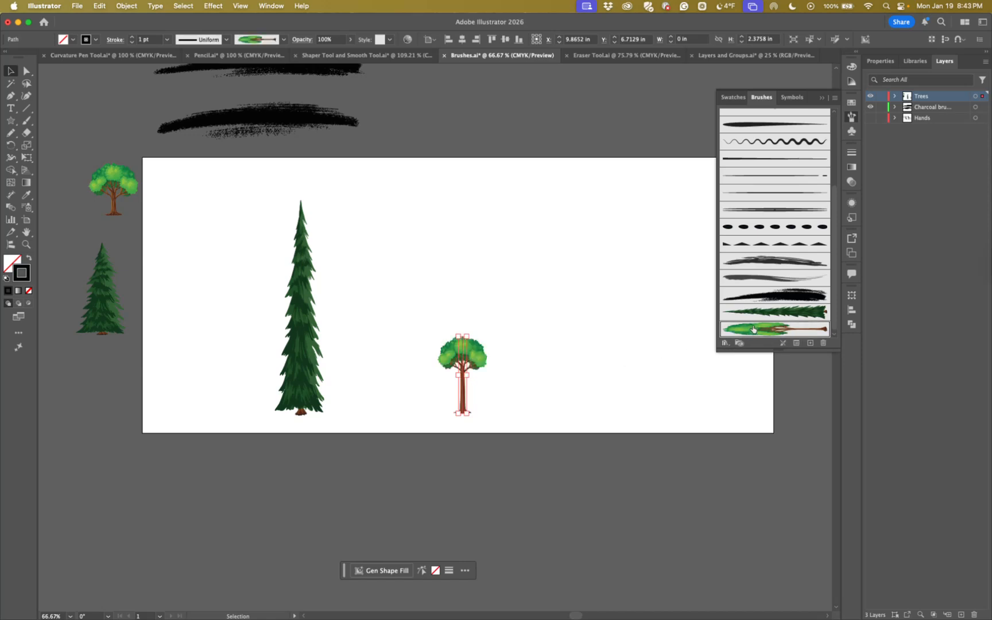
left_click(553, 416)
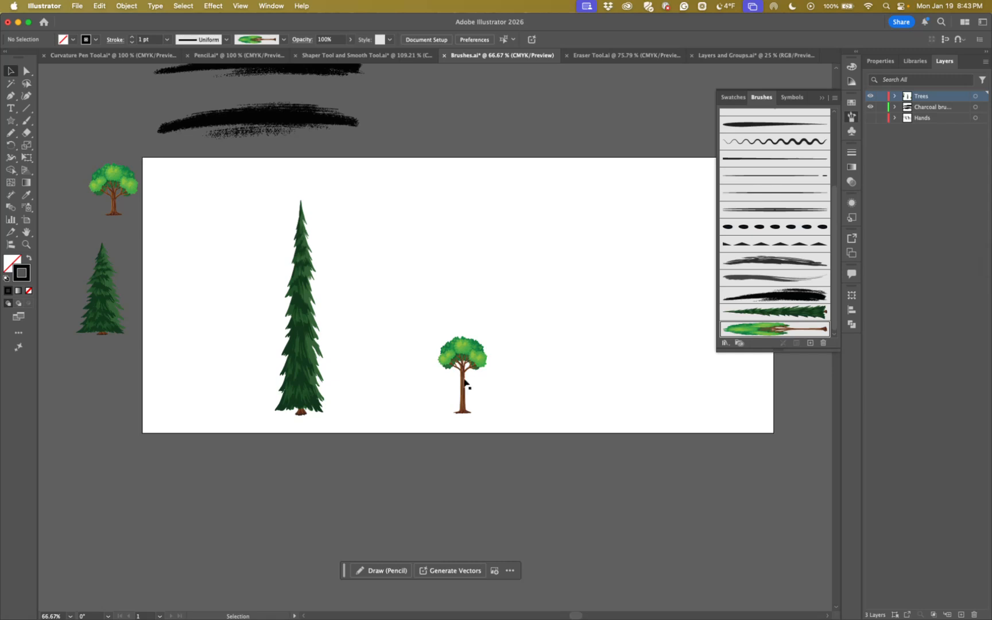
left_click_drag(462, 380, 353, 374)
left_click(384, 389)
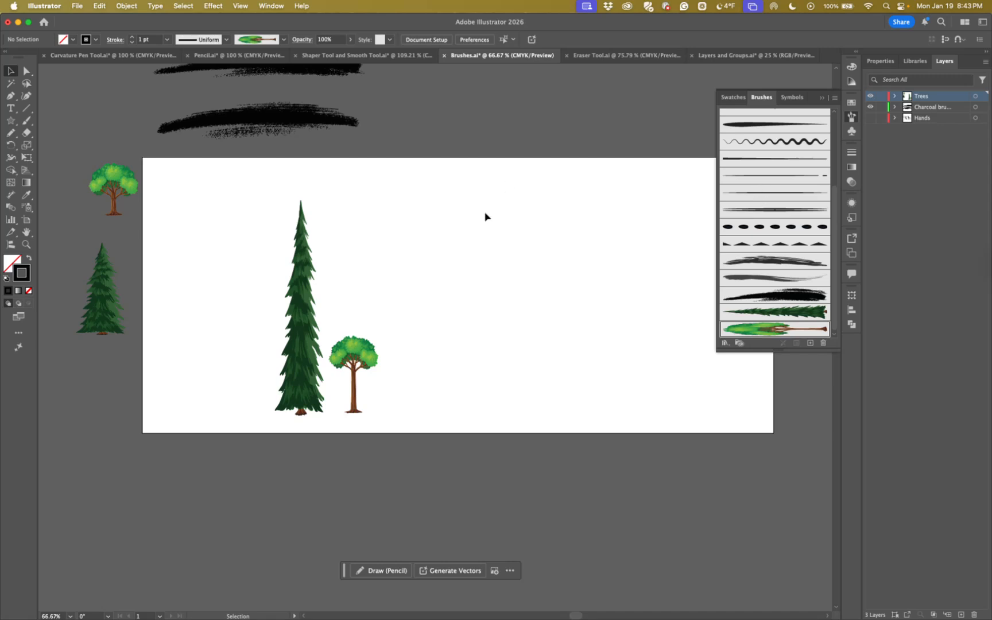
Inspect the paths underneath the two brushed trees on the artboard and collapse the Brushes panel
left_click(352, 351)
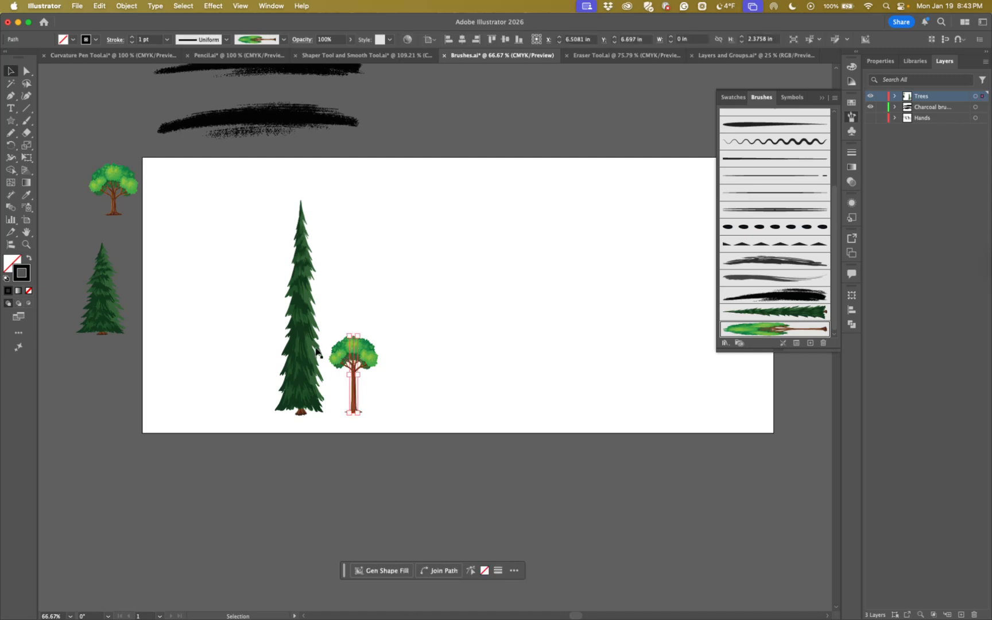
left_click(298, 352)
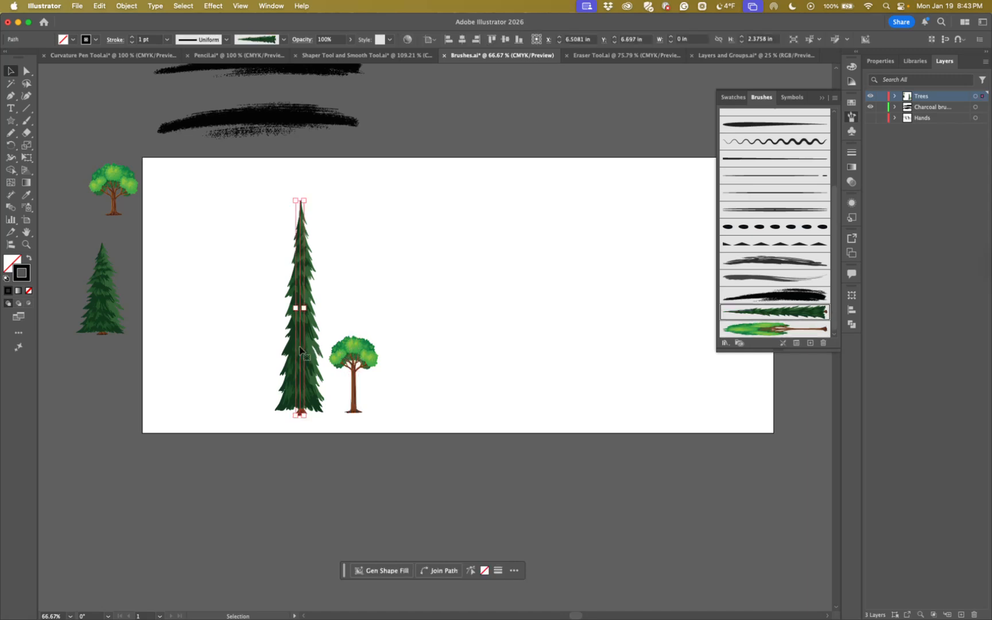
left_click(406, 300)
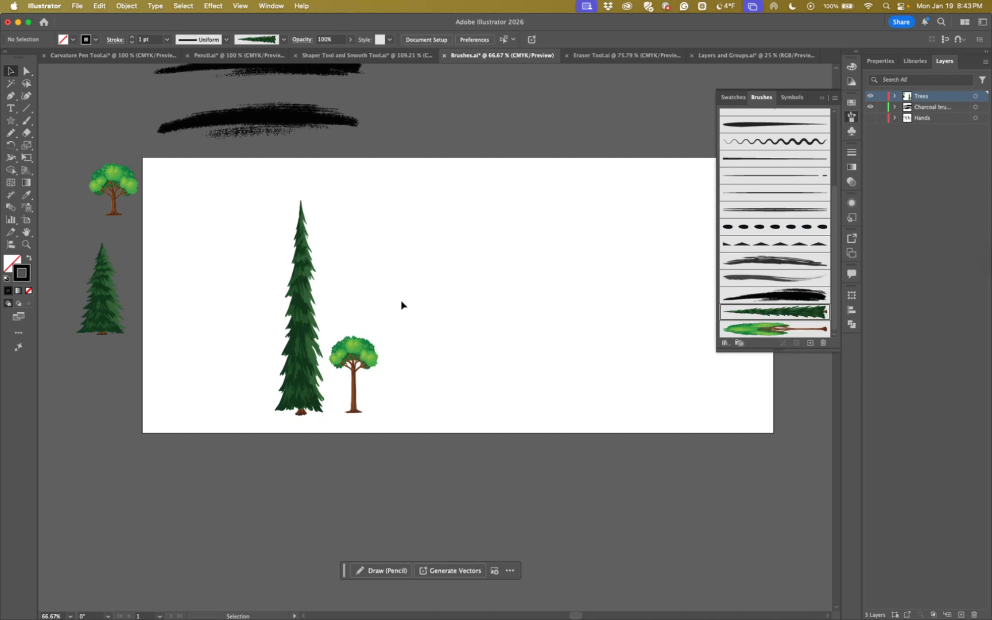
left_click(821, 97)
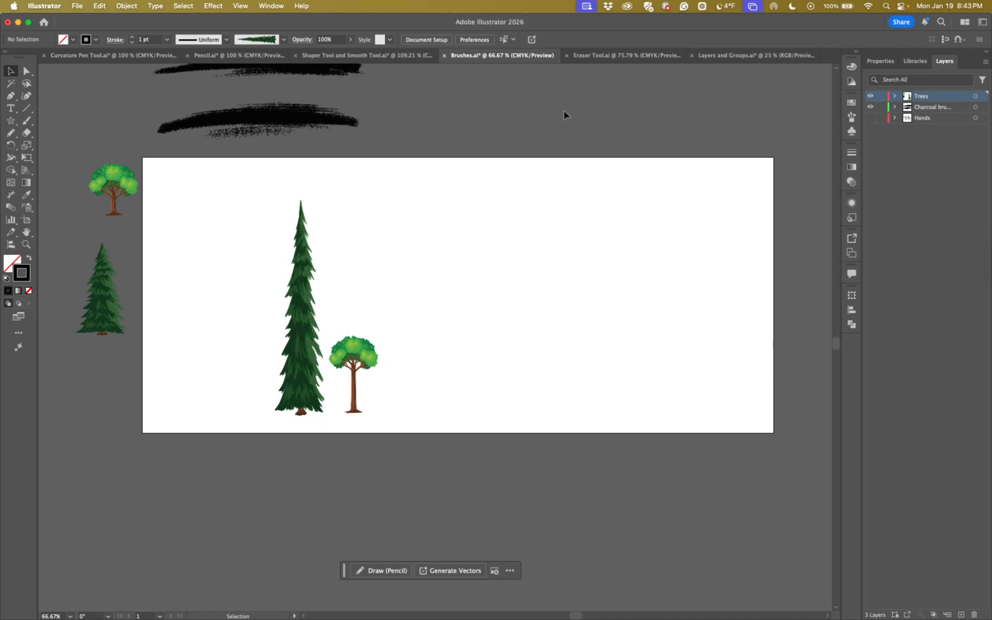
Switch to the Eraser Tool.ai document and lock the Background fill layer
left_click(604, 56)
left_click_drag(535, 304, 607, 340)
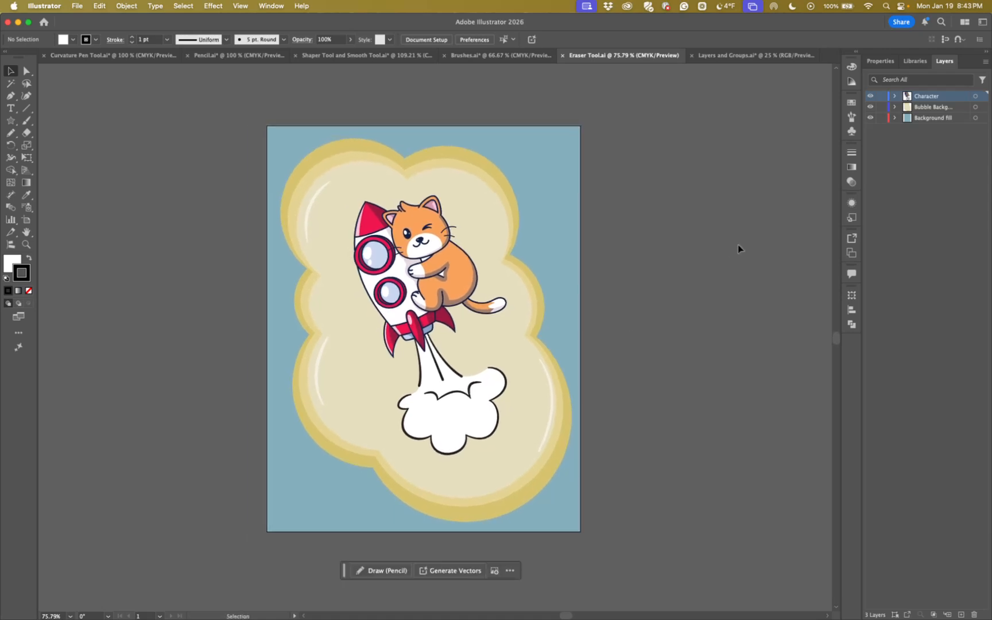
left_click(881, 118)
Set the Character layer's color to Dark Green in its layer options
double_click(948, 99)
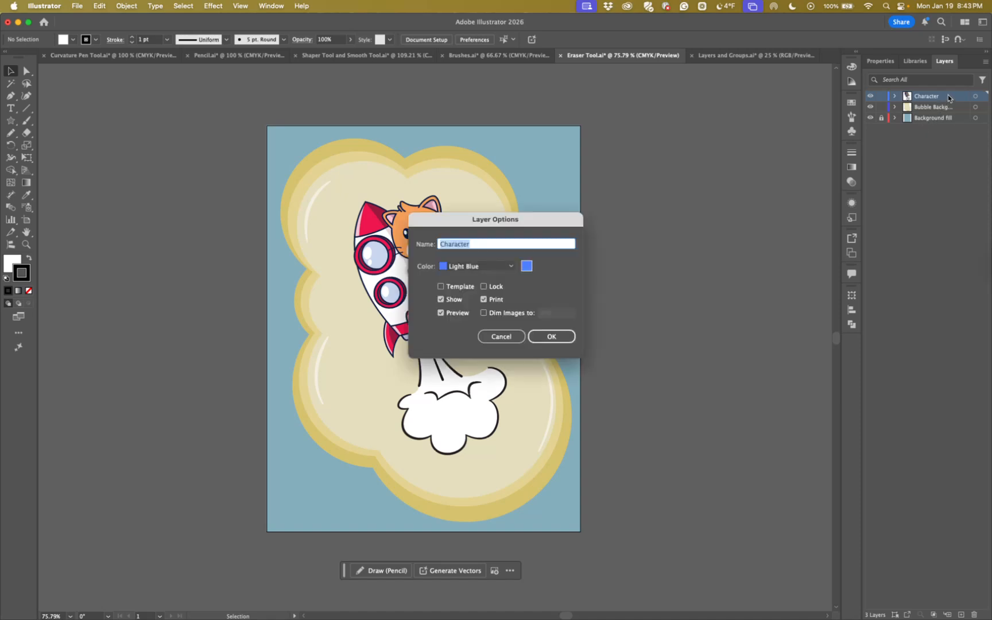
left_click(512, 267)
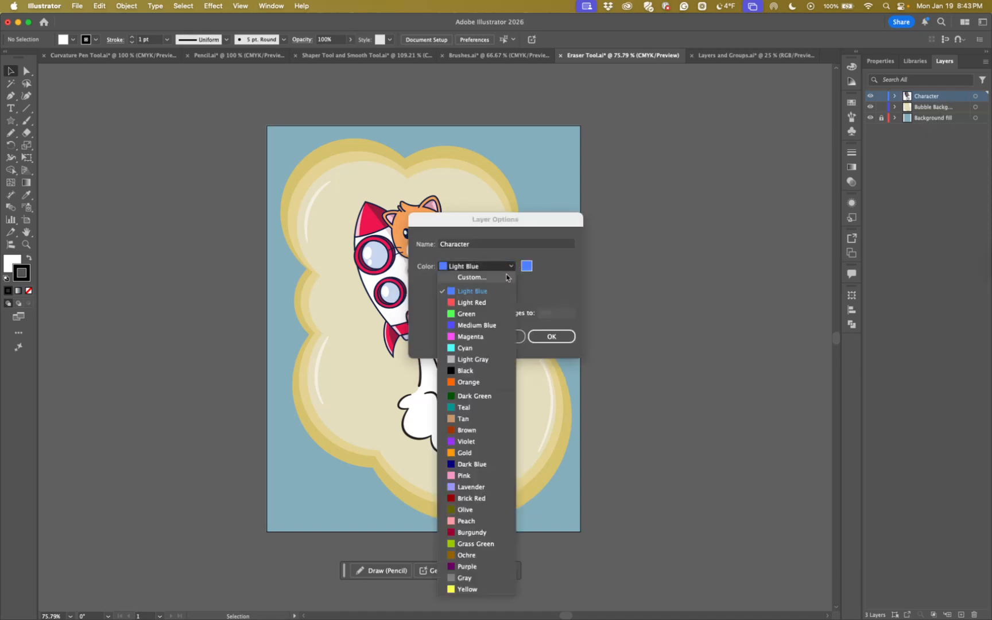
left_click(471, 396)
left_click(548, 337)
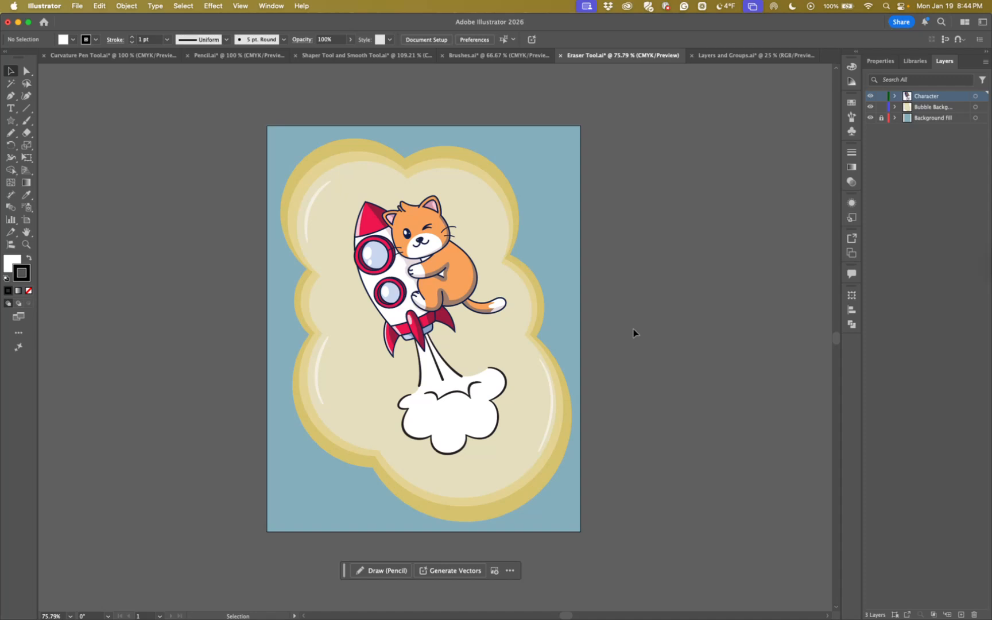
Activate the Eraser tool and enlarge its tip
left_click(26, 133)
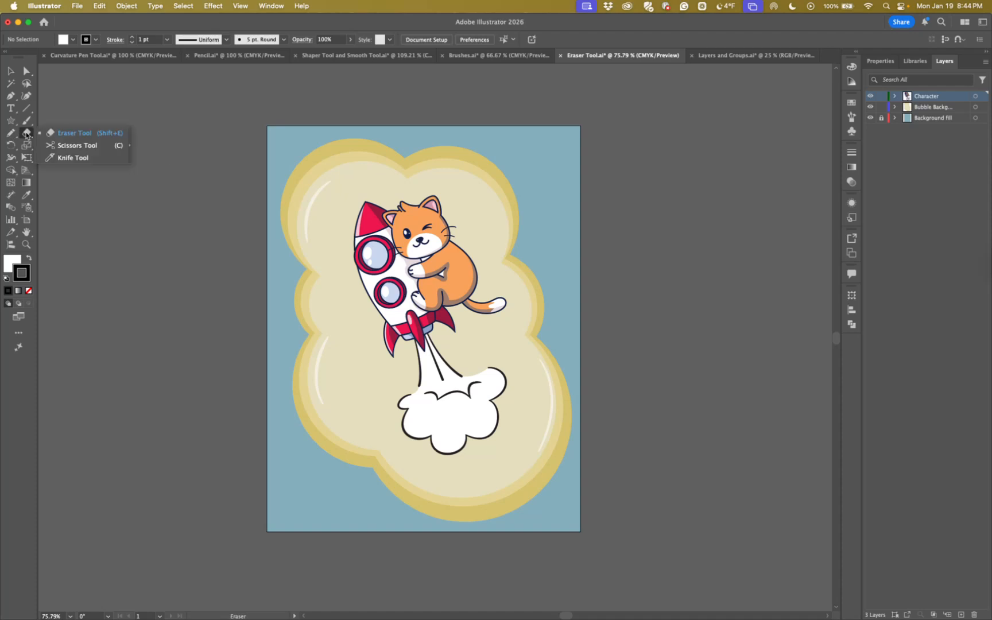
left_click(66, 136)
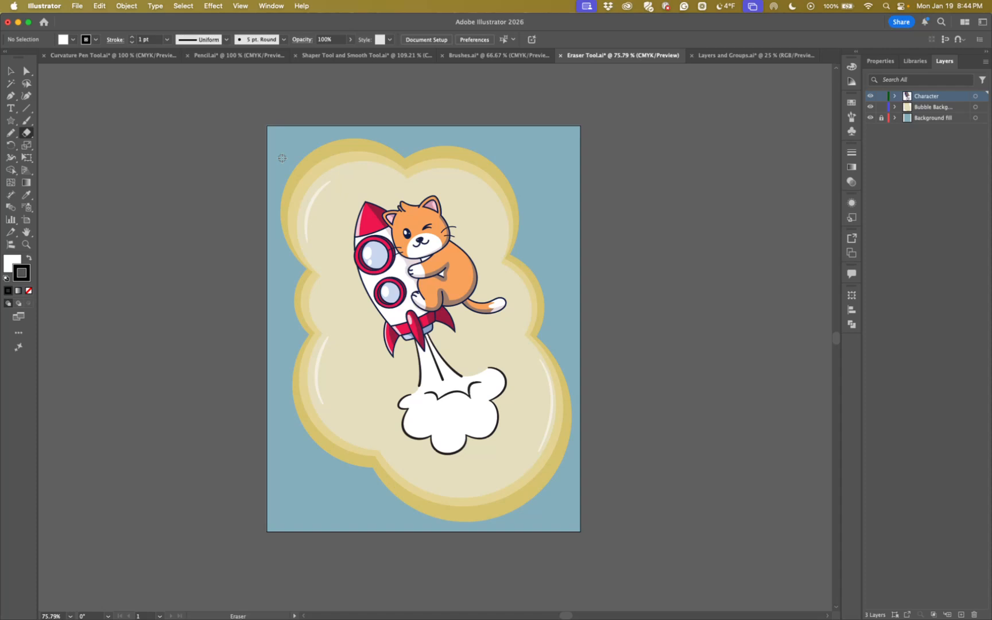
key("bracketright")
key("bracketright")
key("bracketright")
key("bracketright")
key("bracketright")
key("bracketright")
key("bracketright")
key("bracketleft")
key("bracketleft")
key("bracketleft")
key("bracketleft")
key("bracketleft")
key("bracketright")
Try erasing a curved band across the upper bubble and another through the bubble, rocket and cat, undoing each one
mouse_move(227, 241)
left_mouse_down()
mouse_move(308, 186)
mouse_move(409, 172)
mouse_move(569, 247)
mouse_move(660, 236)
mouse_move(670, 175)
left_mouse_up()
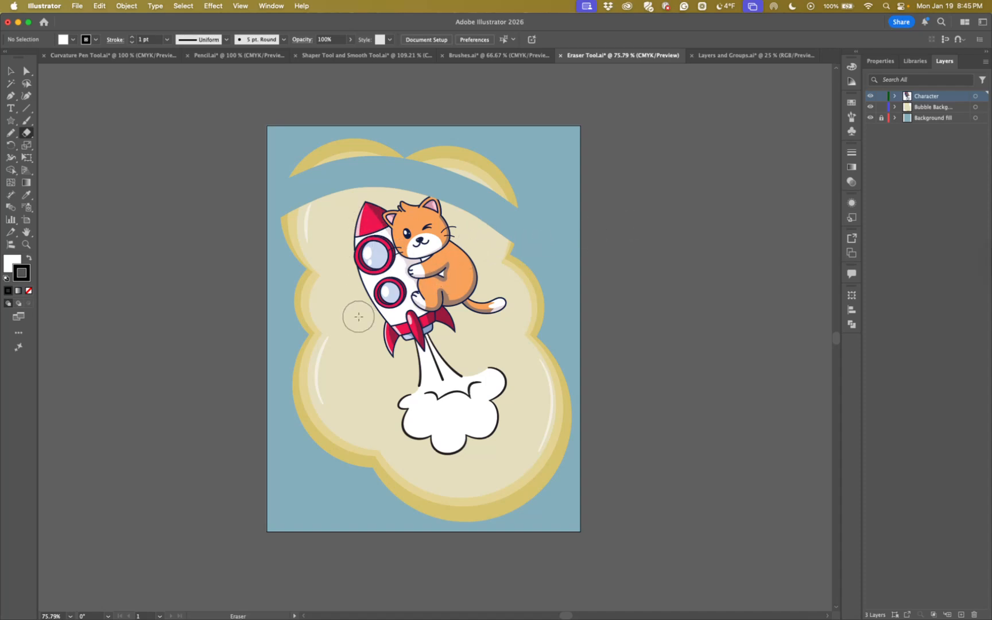
key("super+z")
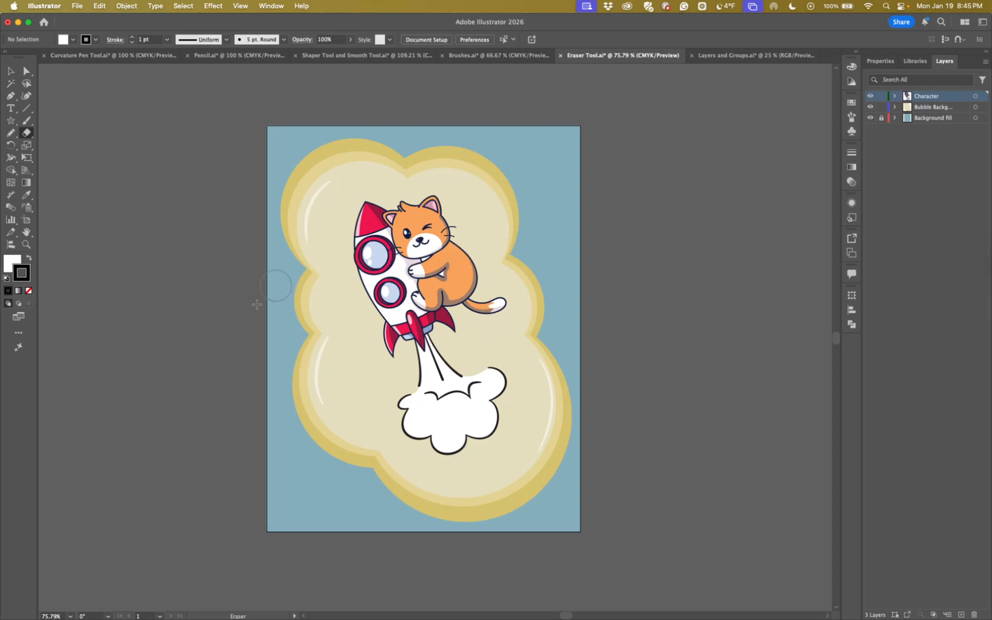
mouse_move(248, 355)
left_mouse_down()
mouse_move(374, 290)
mouse_move(584, 292)
mouse_move(609, 246)
left_mouse_up()
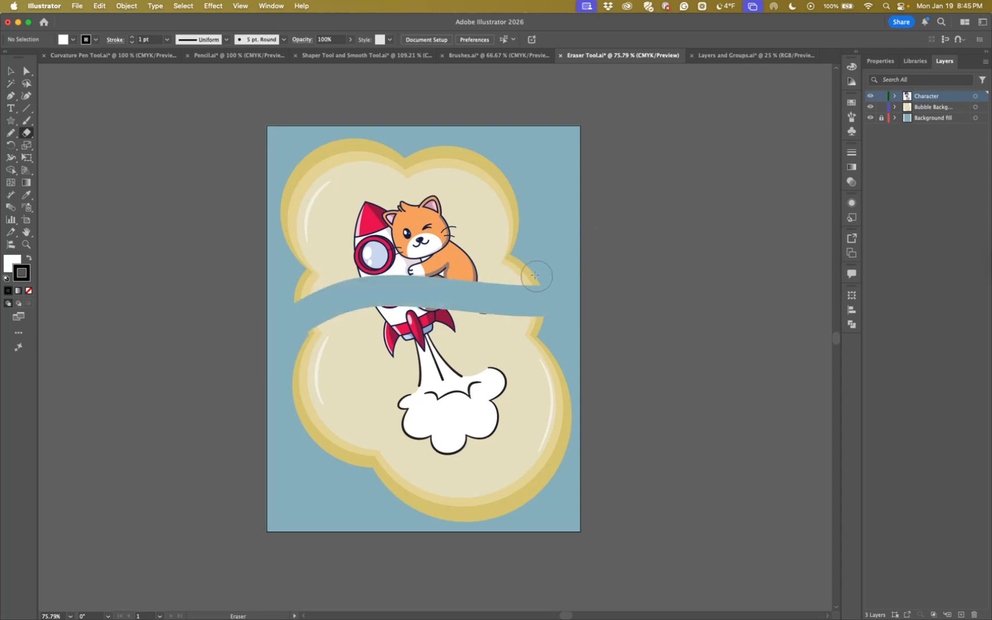
key("super+z")
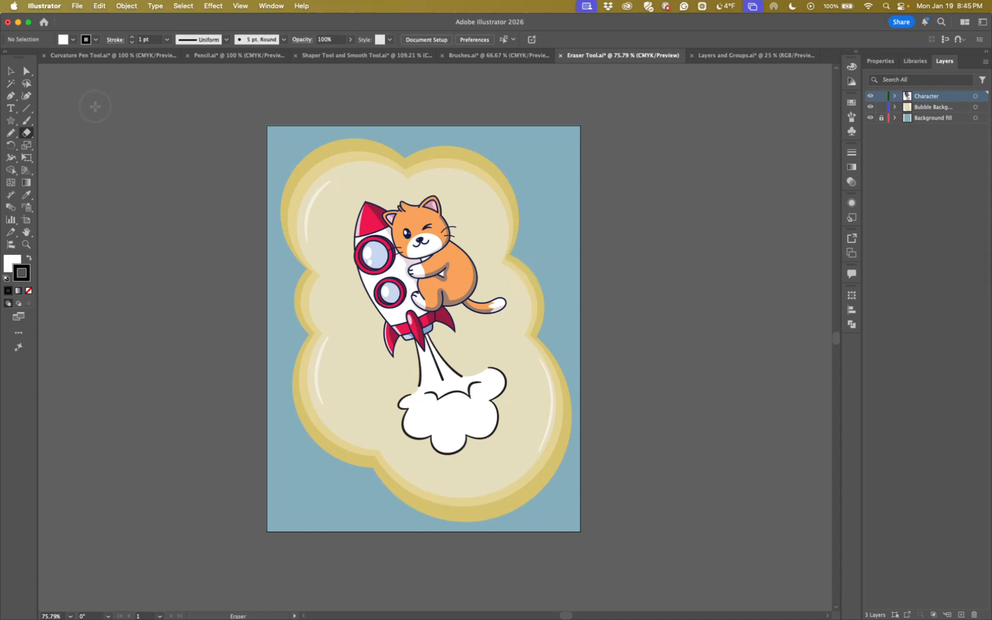
Erase two short gaps in the white highlight path on the bubble's upper-left lobe with the Path Eraser tool
left_click(26, 243)
left_click_drag(296, 195, 483, 288)
left_click(11, 71)
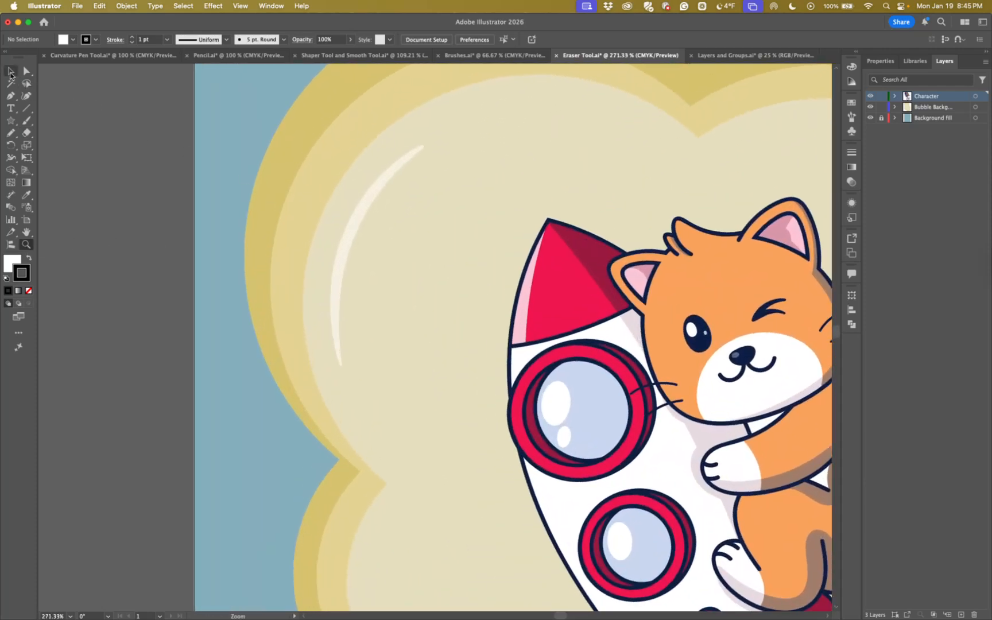
left_click(347, 245)
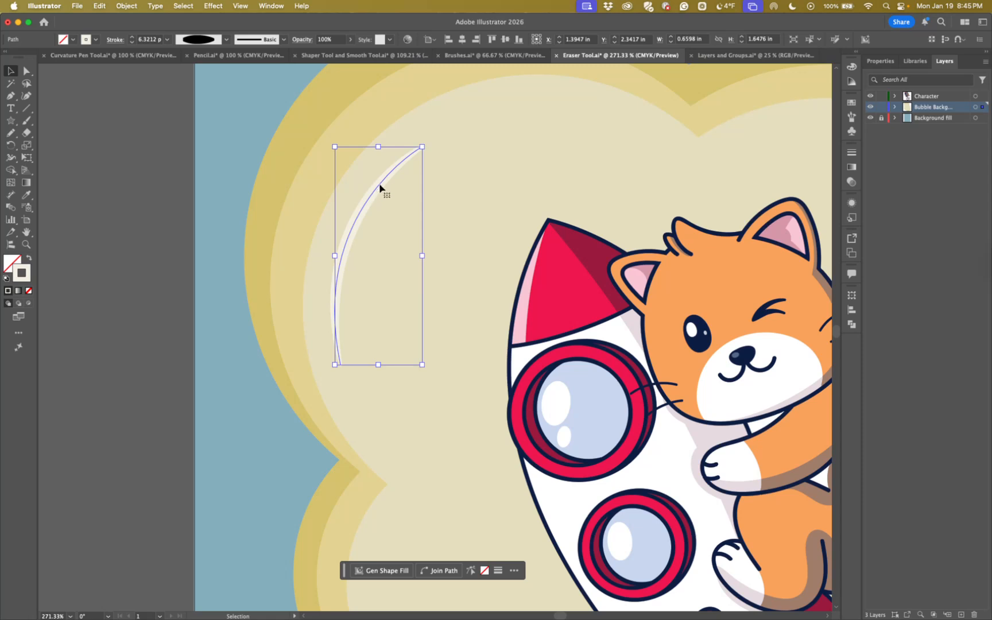
left_click(13, 136)
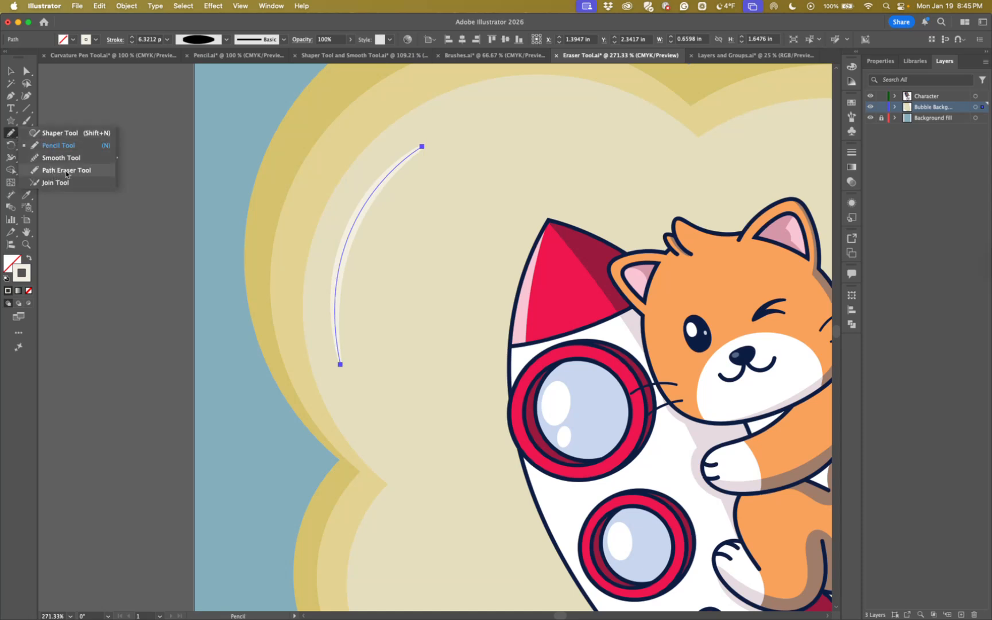
left_click(67, 170)
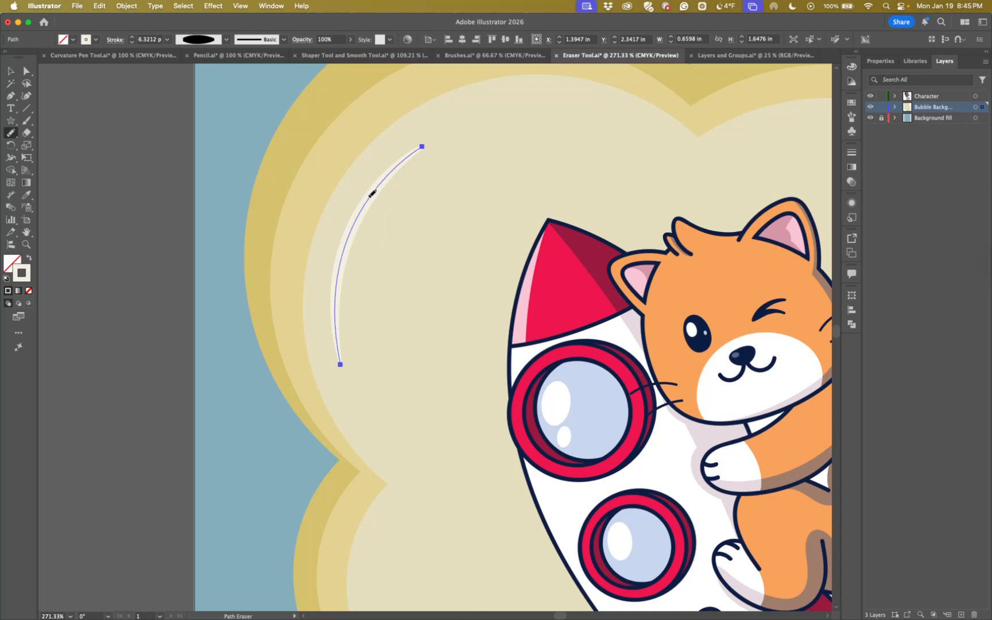
mouse_move(367, 193)
left_mouse_down()
mouse_move(386, 173)
mouse_move(394, 179)
left_mouse_up()
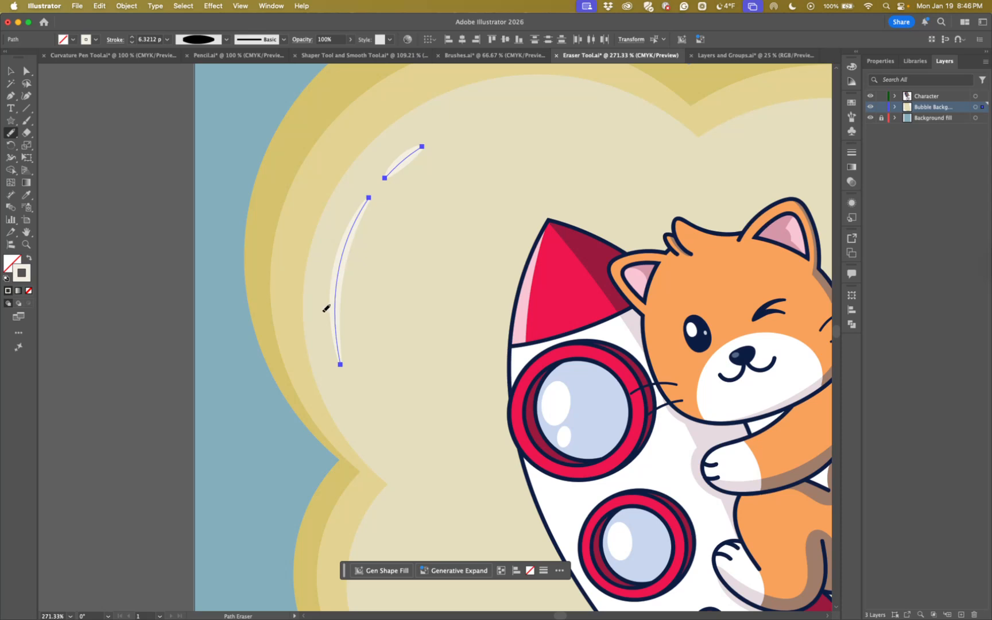
left_click_drag(336, 313, 339, 339)
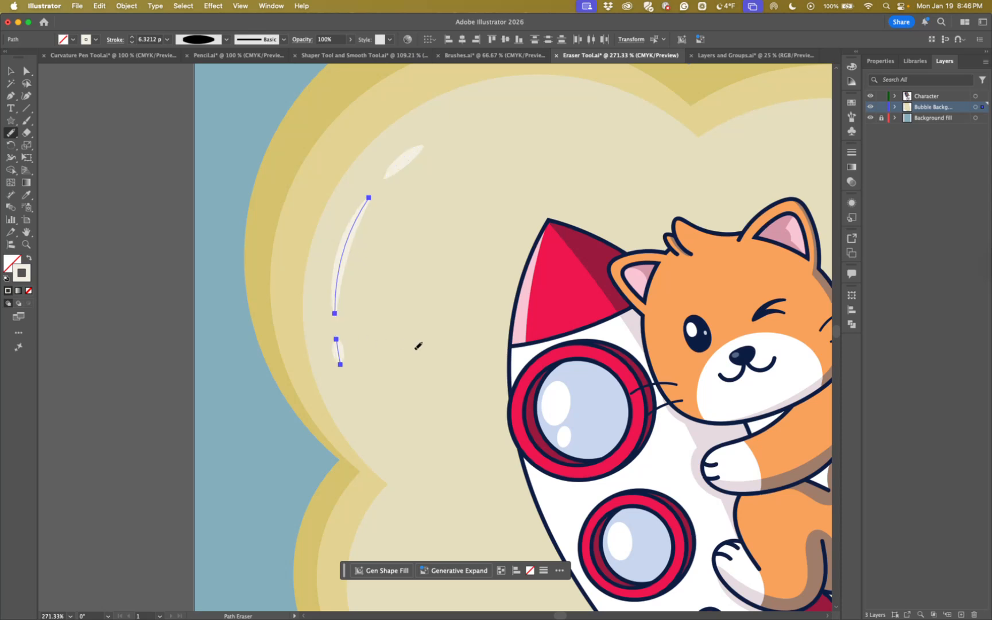
Erase two short gaps in the white highlight path on the bubble's lower-left lobe with the Path Eraser tool
key("super+minus")
key("super+minus")
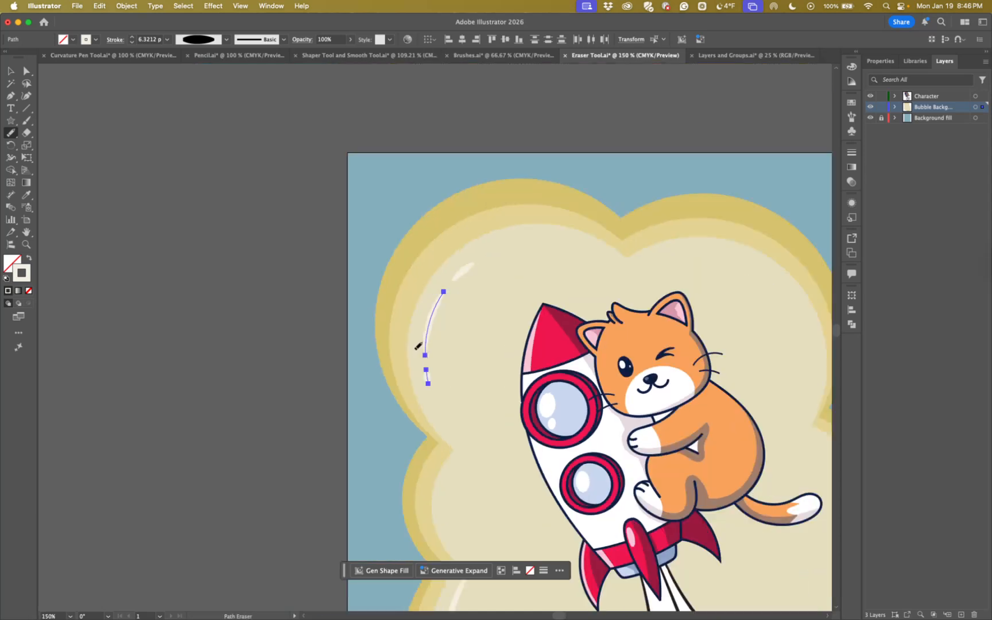
left_click_drag(450, 350, 313, 175)
left_click_drag(406, 392, 339, 228)
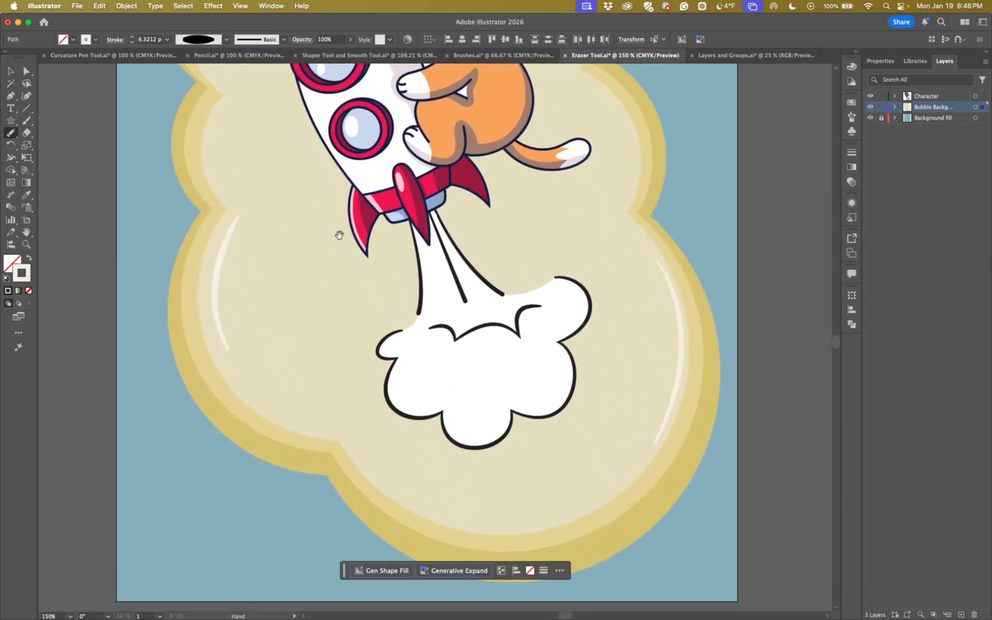
key("v")
left_click(215, 310)
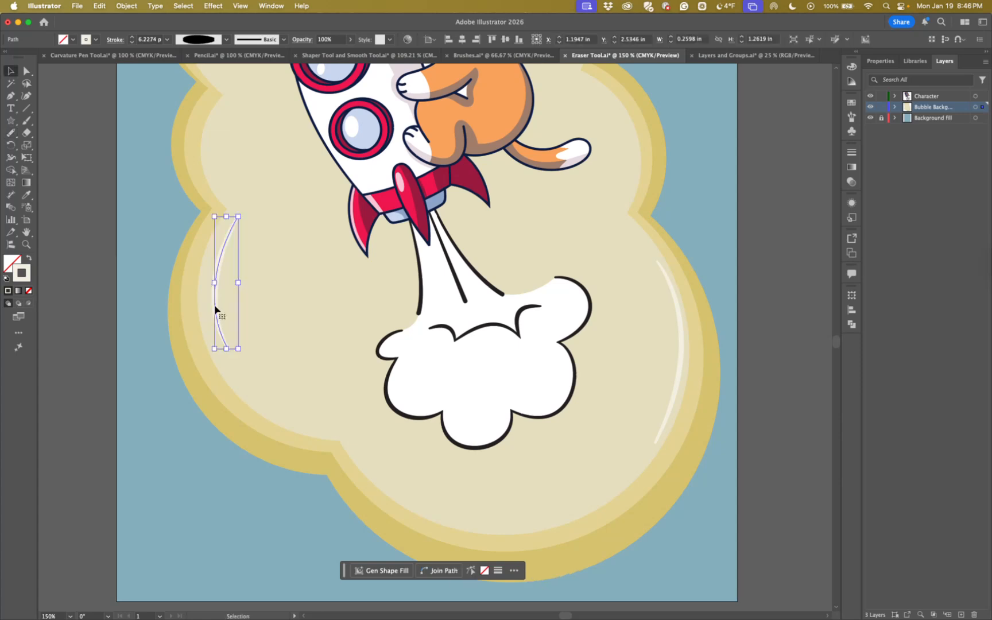
left_click_drag(224, 328, 304, 392)
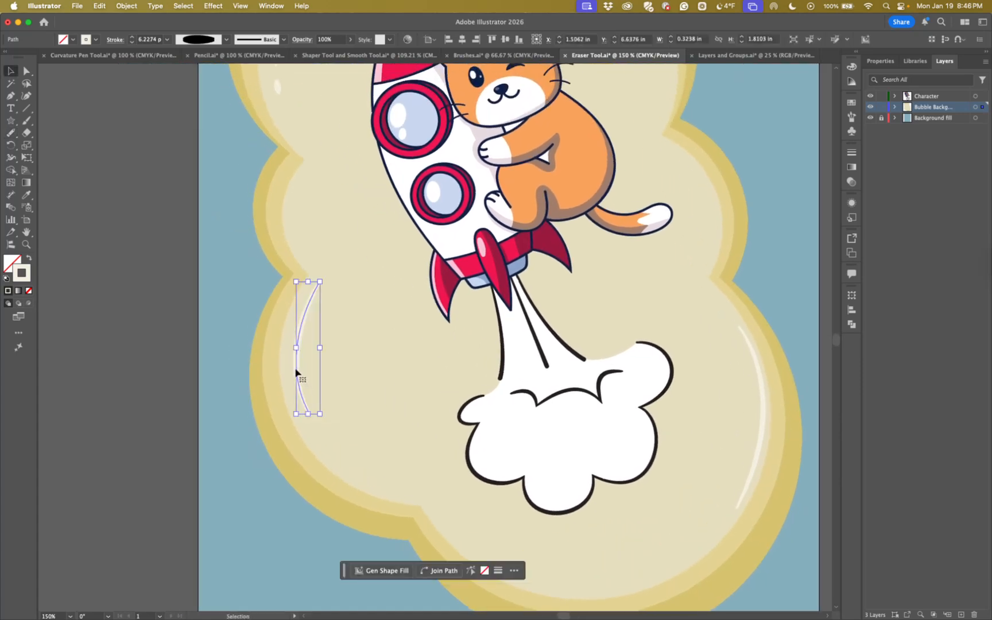
left_click(10, 134)
left_click(66, 170)
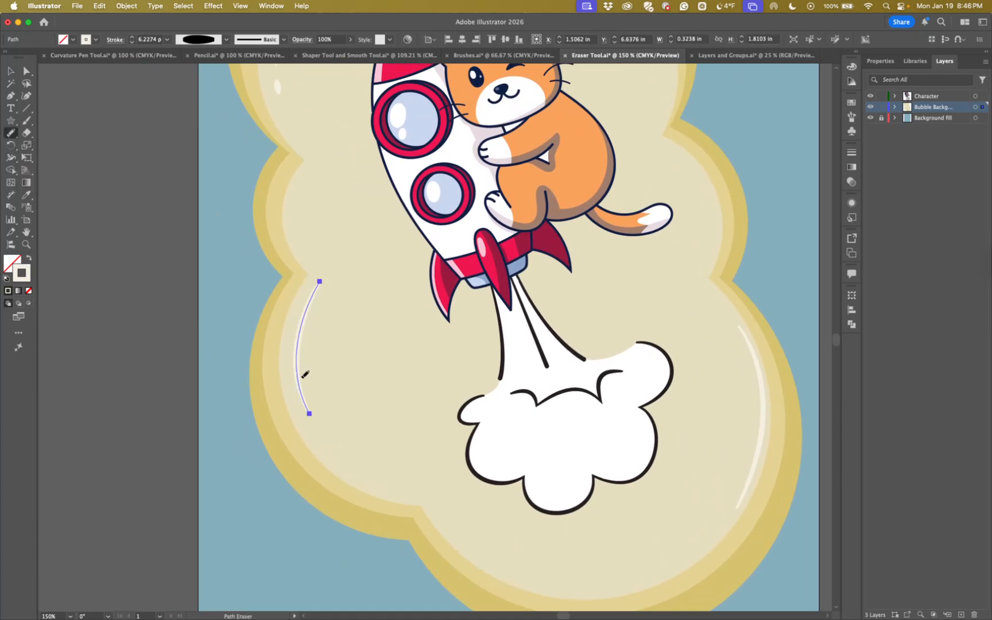
left_click_drag(301, 393, 297, 376)
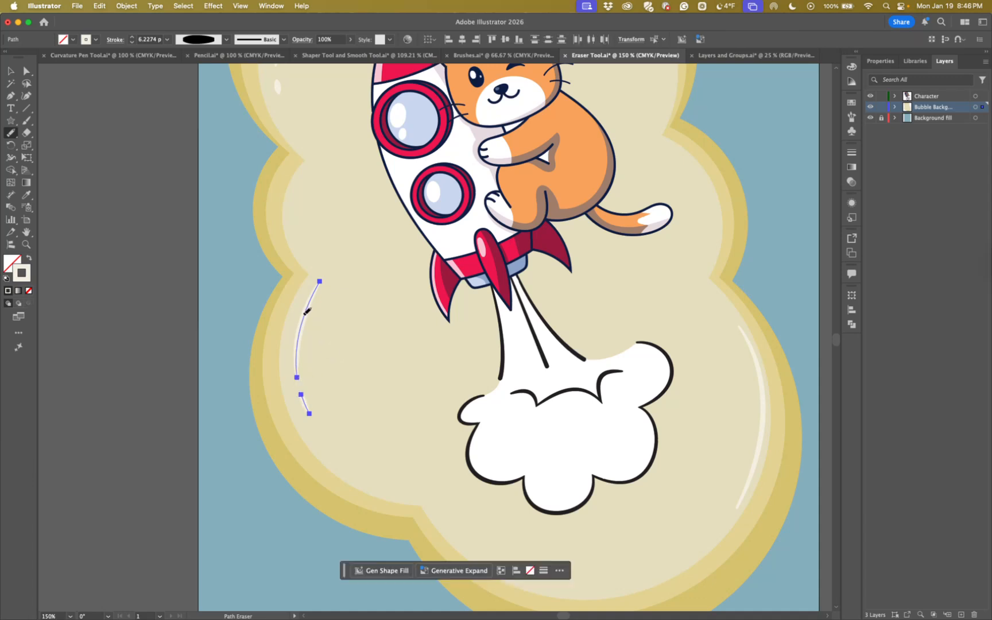
left_click_drag(310, 296, 310, 299)
Erase two short gaps in the white highlight path on the bubble's lower-right lobe with the Path Eraser tool and deselect it
left_click(10, 70)
left_click(763, 411)
scroll(799, 399, "right", 5)
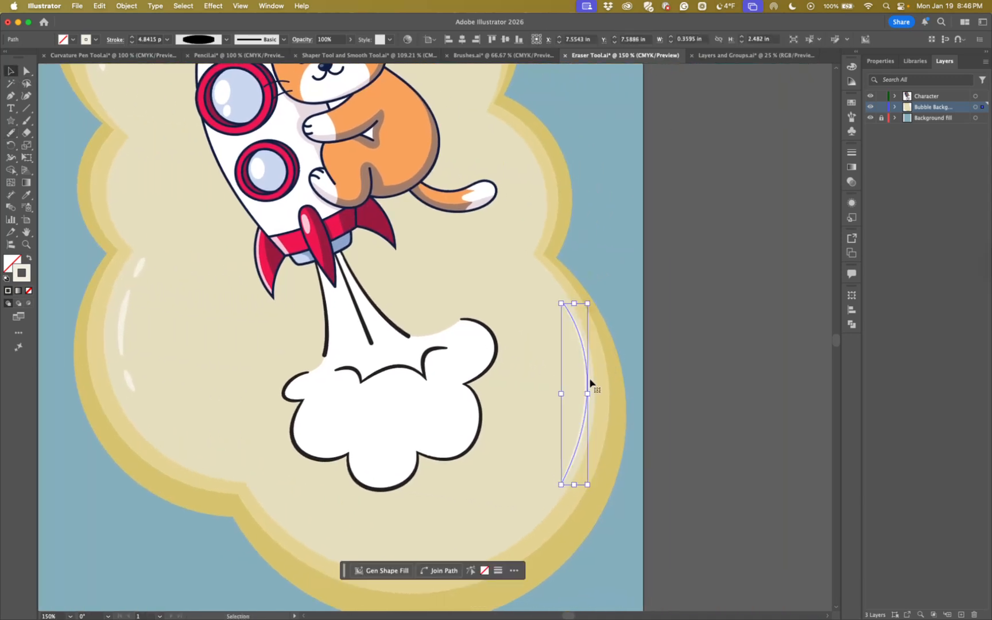
left_click(10, 132)
left_click_drag(586, 325, 580, 342)
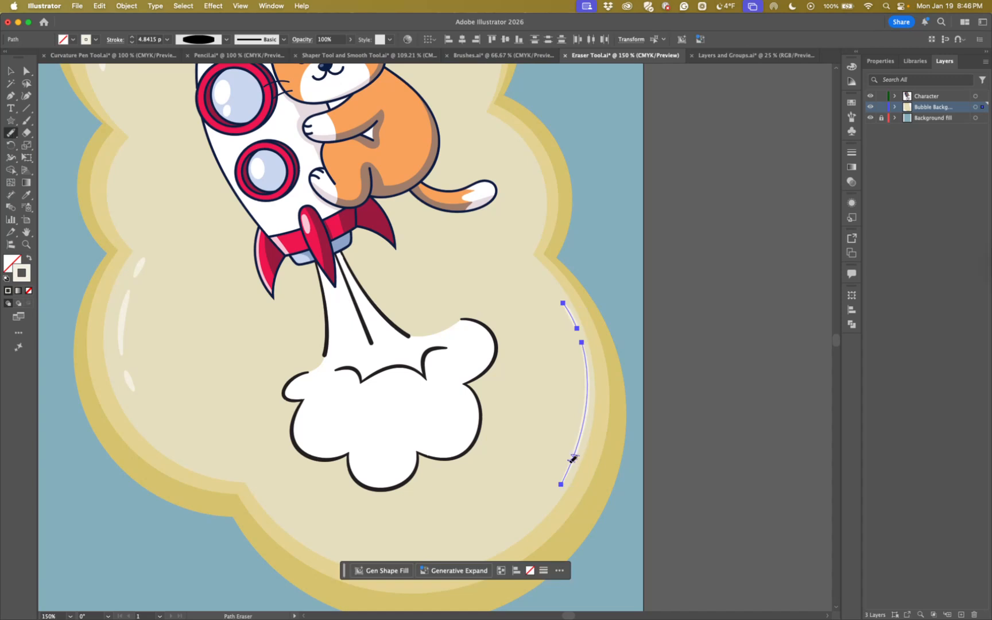
left_click_drag(571, 458, 573, 452)
left_click(10, 71)
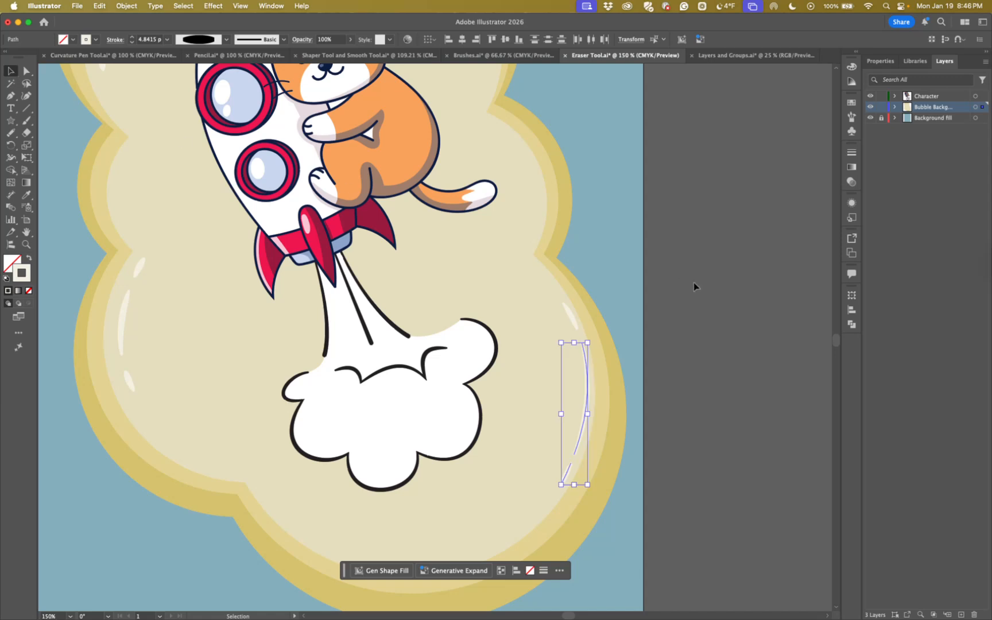
left_click(693, 281)
left_click_drag(589, 257, 748, 350)
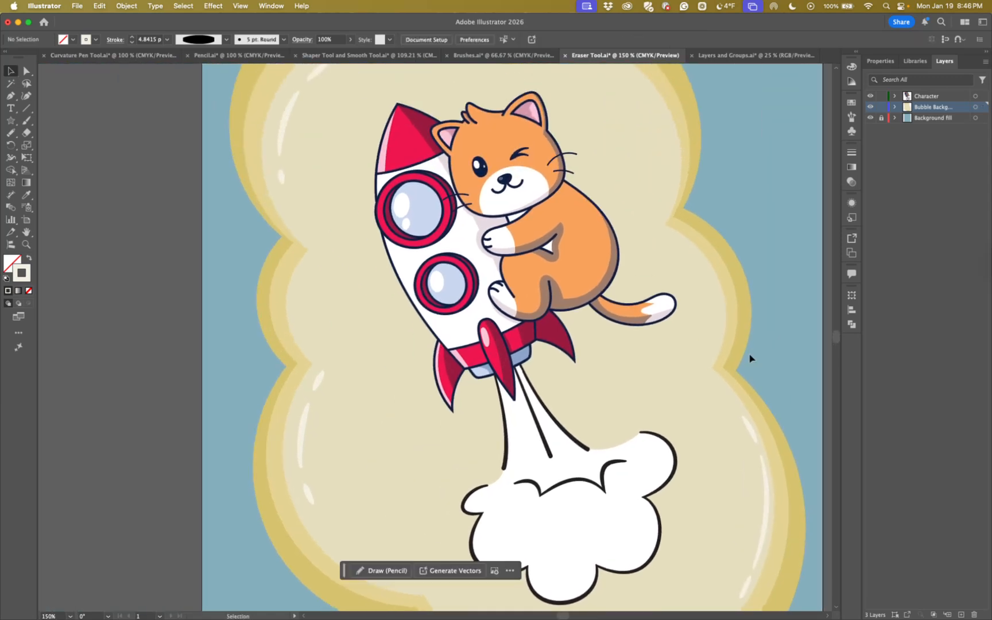
key("super+minus")
left_click_drag(684, 314, 632, 265)
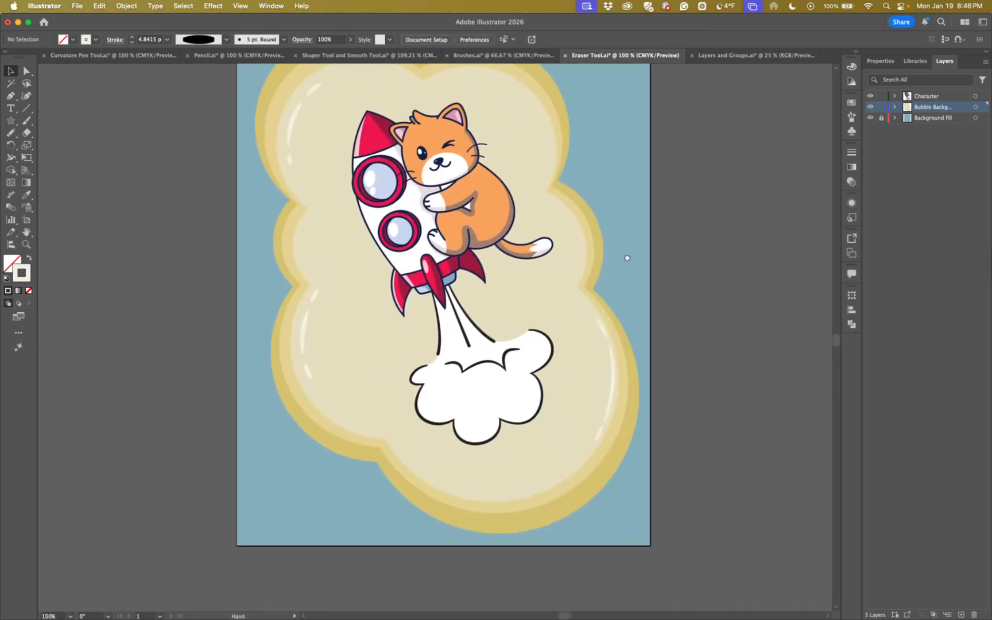
left_click_drag(684, 301, 715, 345)
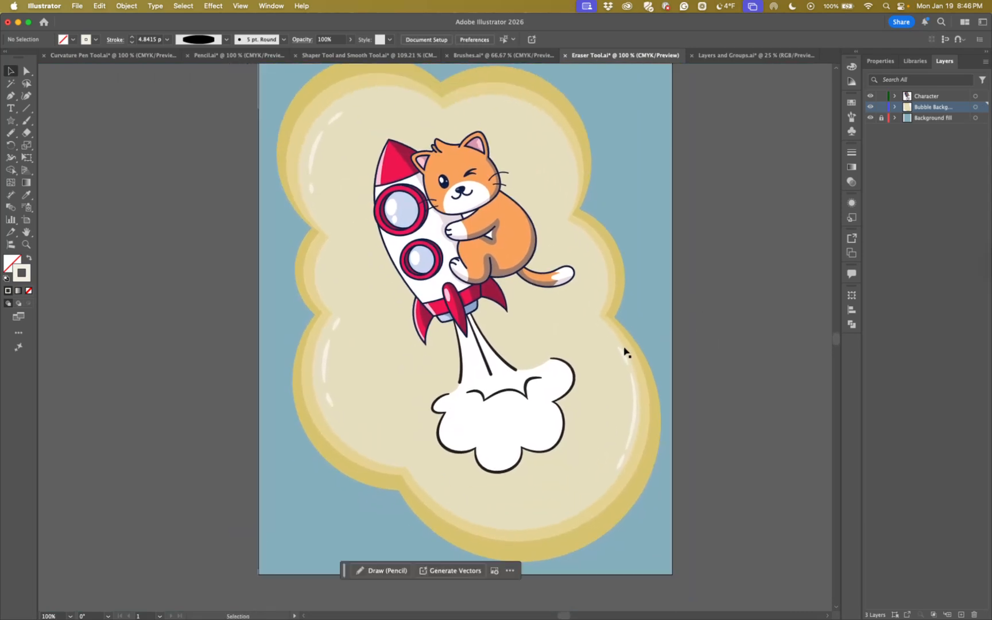
left_click_drag(712, 292, 681, 322)
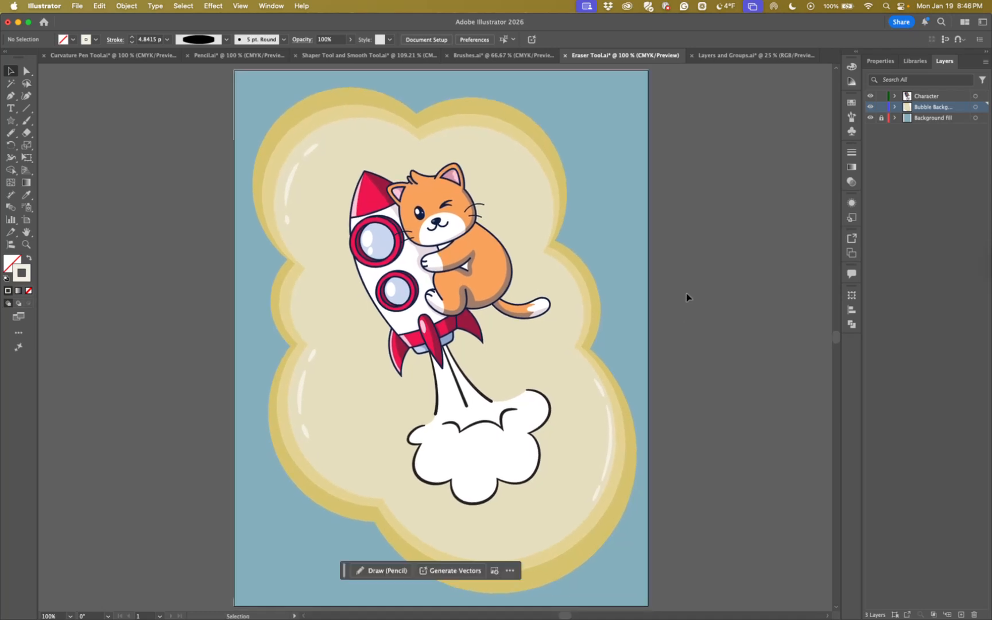
left_click_drag(635, 241, 631, 205)
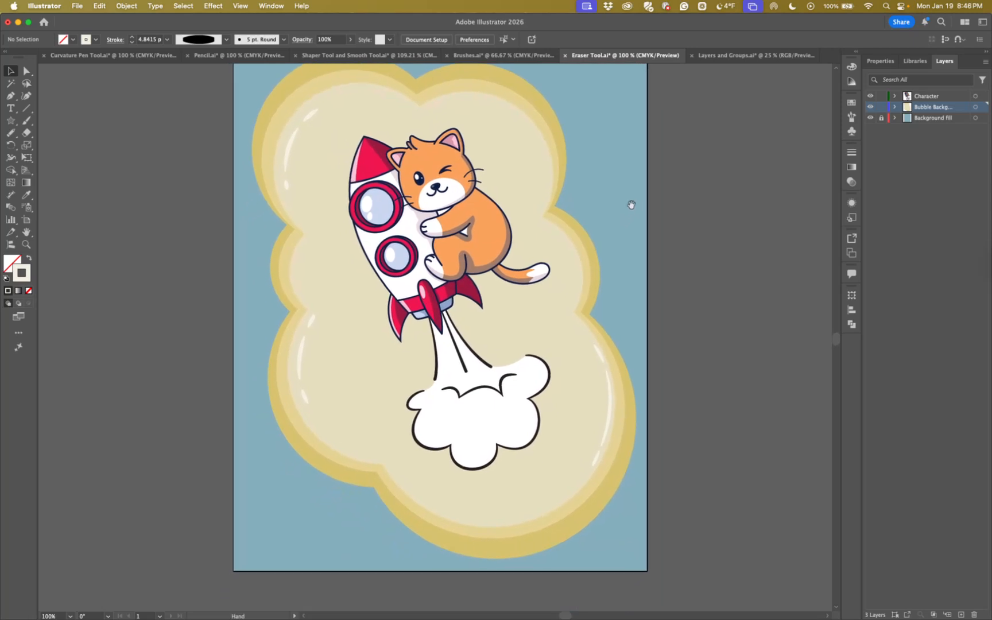
Draw a tilted five-pointed star about 14.1 in wide and 13.7 in high over the artwork, extending past every artboard edge
left_click(10, 121)
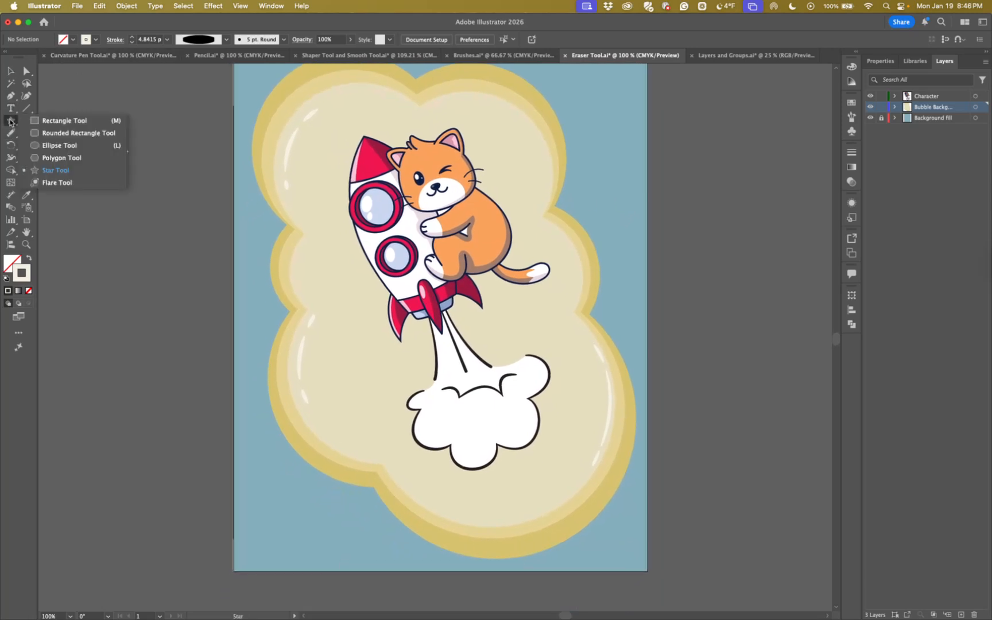
left_click(51, 168)
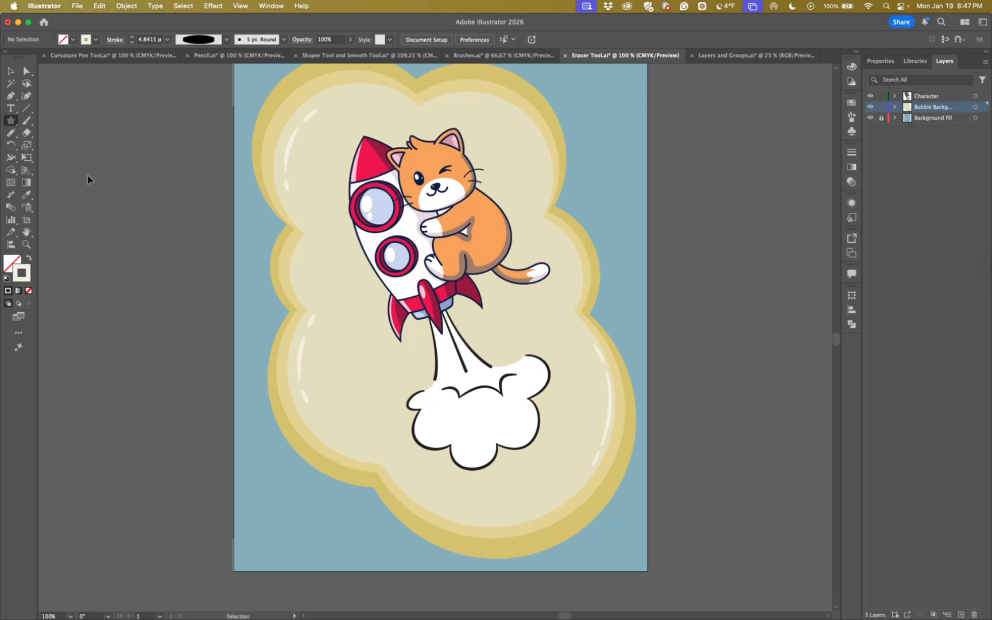
key("super+minus")
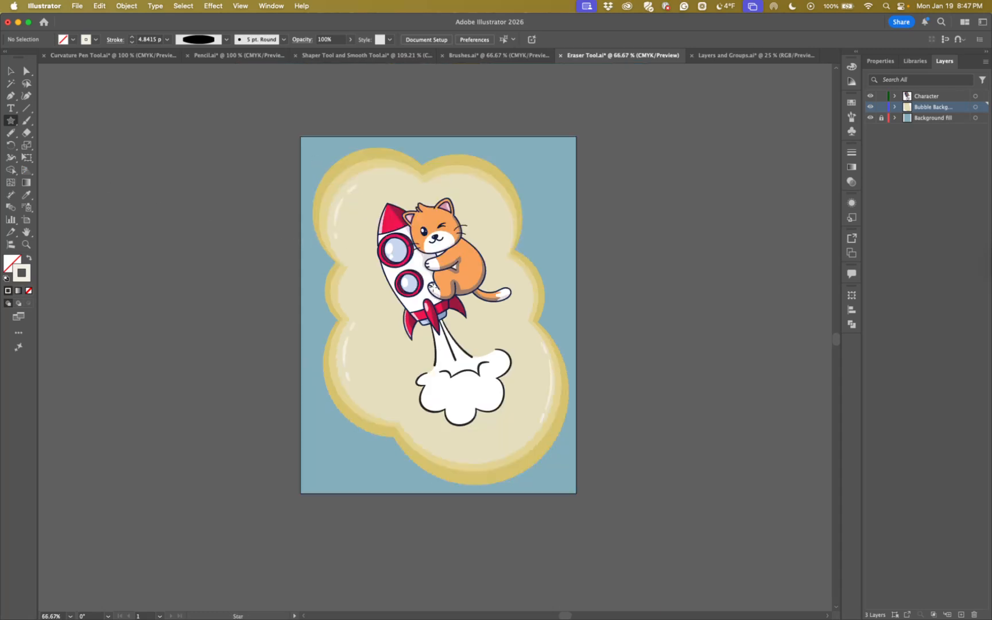
mouse_move(429, 289)
left_mouse_down()
mouse_move(579, 376)
mouse_move(630, 381)
mouse_move(650, 332)
mouse_move(666, 339)
mouse_move(662, 348)
left_mouse_up()
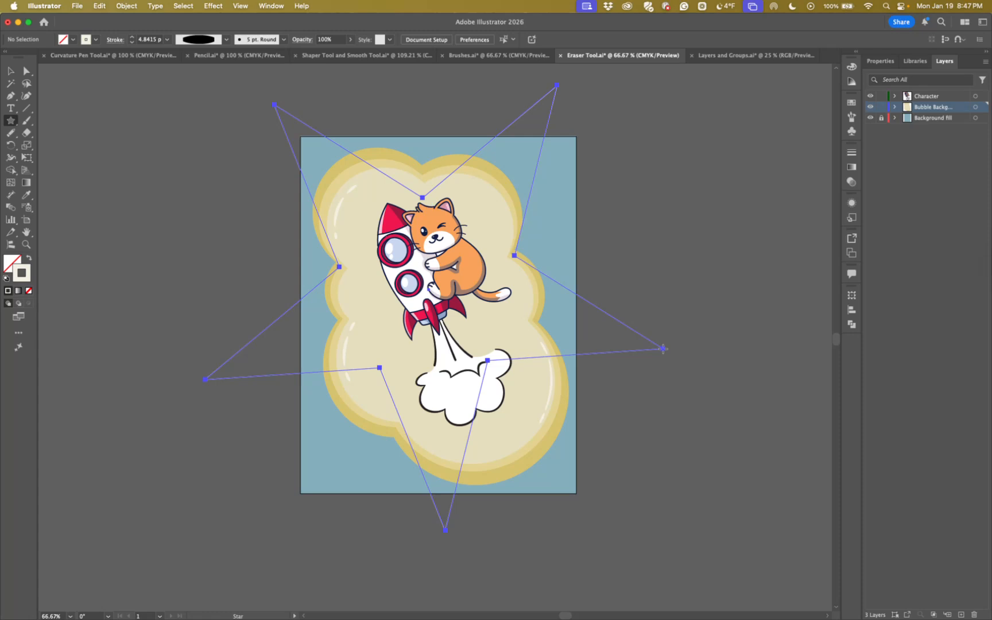
left_click_drag(663, 348, 664, 349)
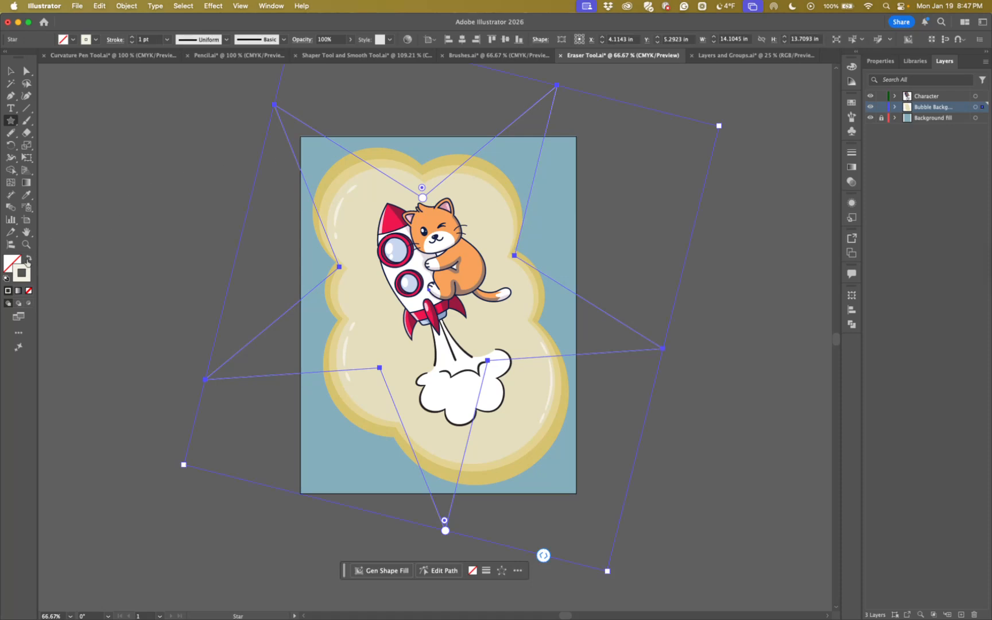
Swap the star's fill and stroke, set its fill to yellow ecc625, and deselect it
left_click(28, 259)
left_click(14, 262)
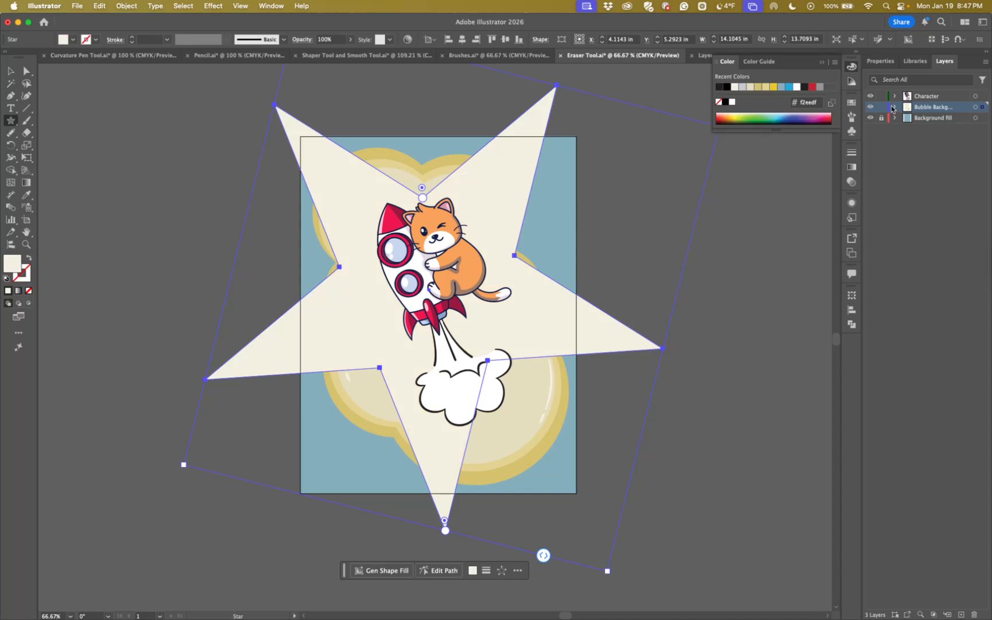
left_click(772, 88)
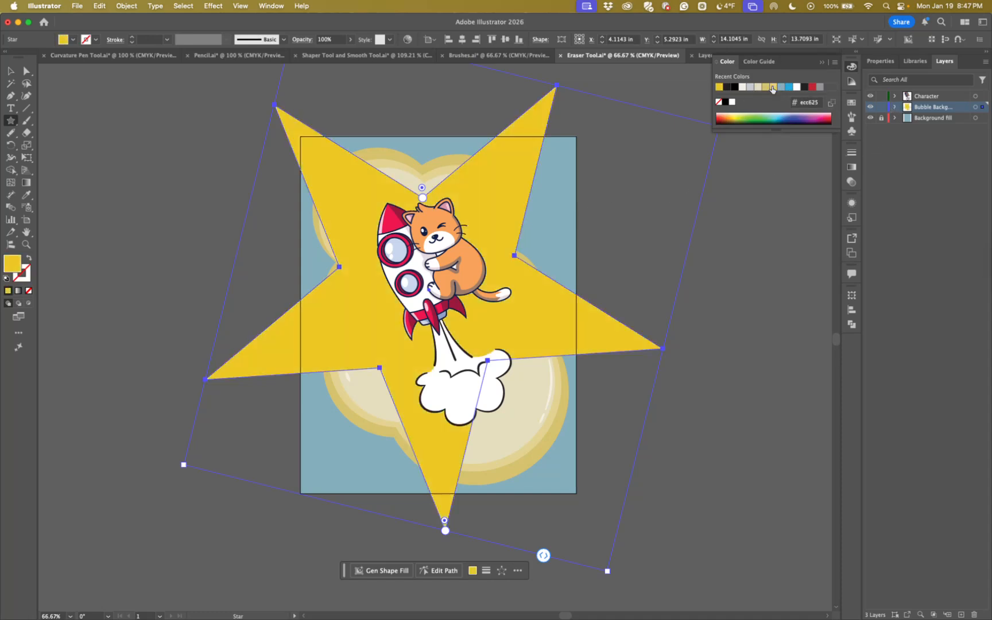
left_click(10, 70)
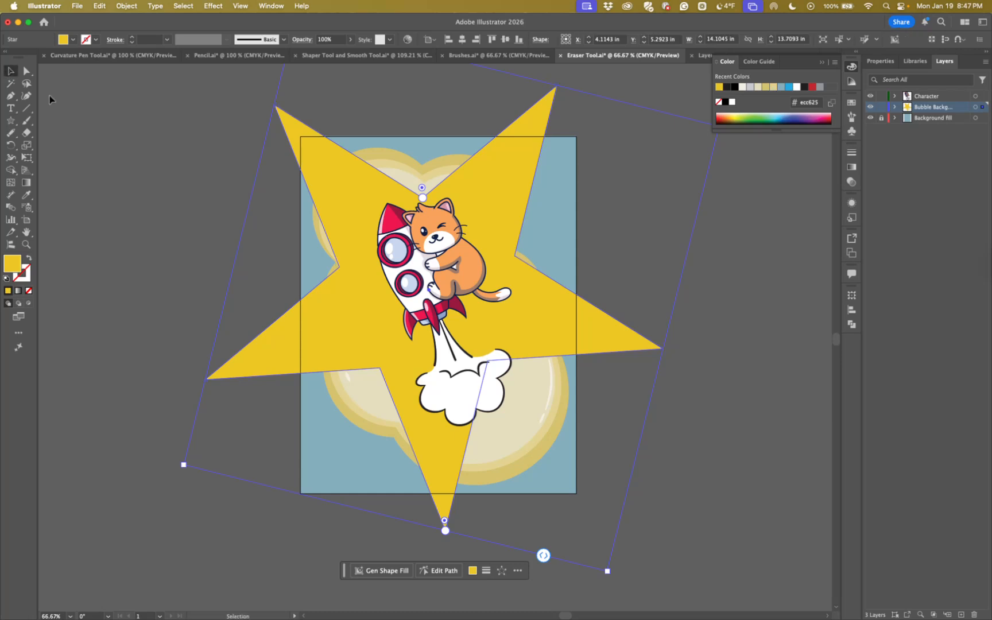
left_click(159, 176)
Erase the star's parts beyond the artboard's right, top, left and bottom edges with rectangular Eraser selections
scroll(666, 323, "up", 3)
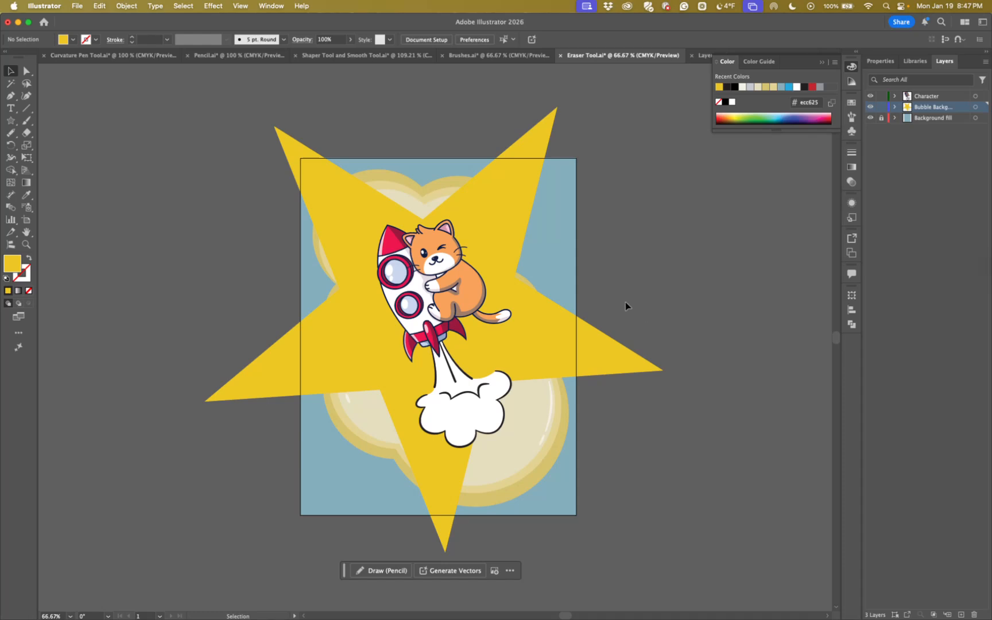
key("shift+e")
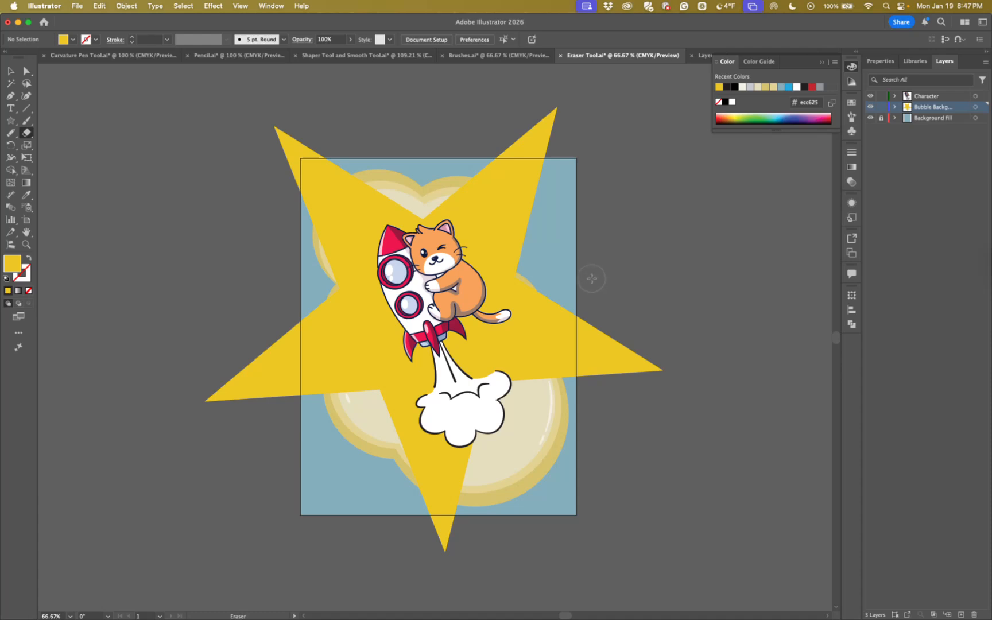
mouse_move(581, 274)
left_mouse_down()
mouse_move(646, 380)
mouse_move(742, 451)
left_mouse_up()
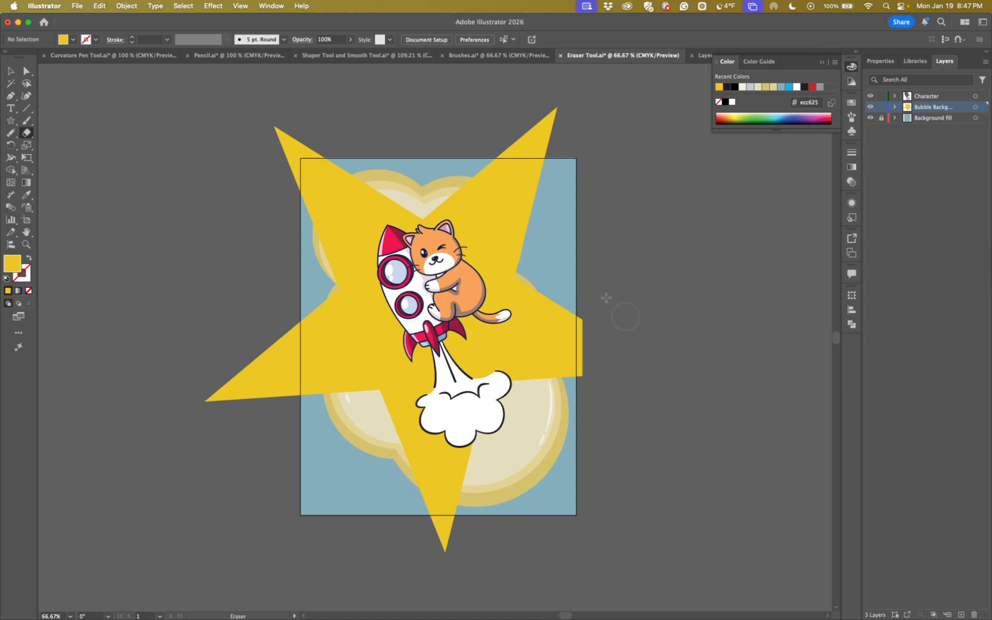
left_click_drag(575, 270, 665, 446)
mouse_move(217, 97)
left_mouse_down()
mouse_move(248, 116)
mouse_move(590, 158)
left_mouse_up()
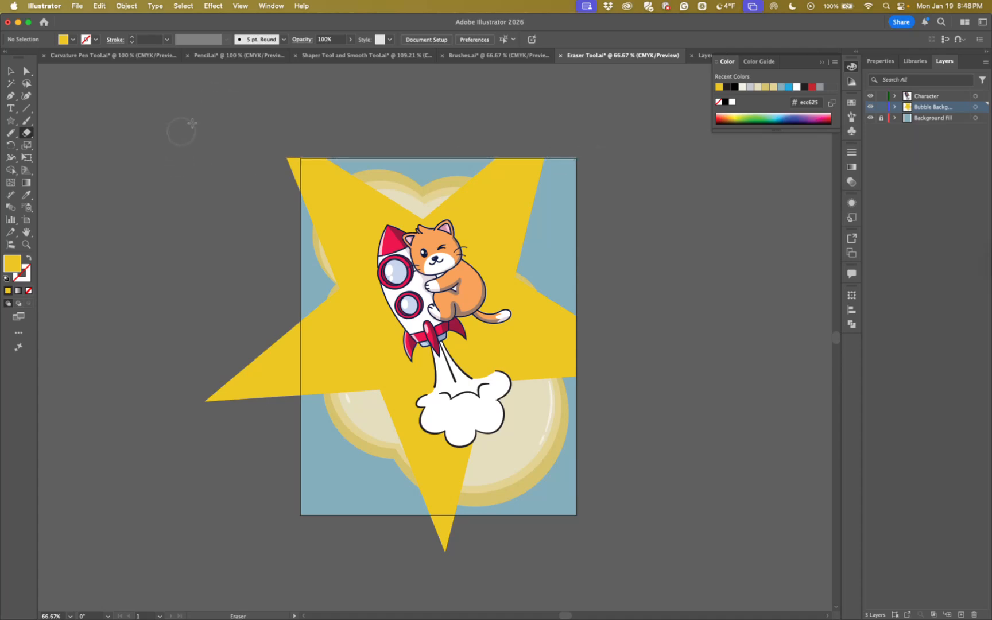
mouse_move(148, 112)
left_mouse_down()
mouse_move(262, 282)
mouse_move(277, 420)
mouse_move(300, 457)
left_mouse_up()
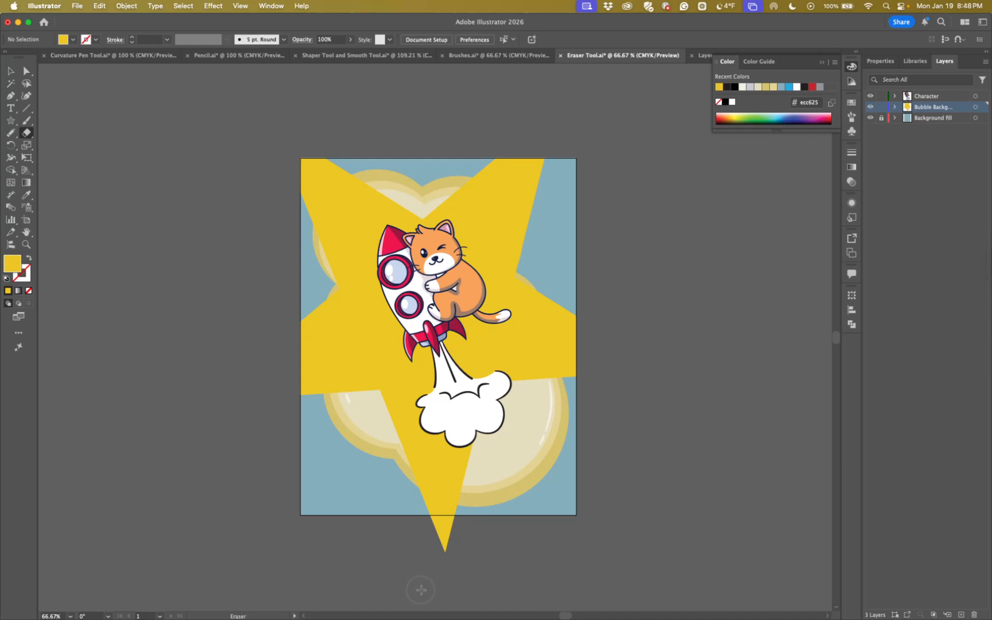
mouse_move(607, 571)
left_mouse_down()
mouse_move(332, 535)
mouse_move(295, 515)
left_mouse_up()
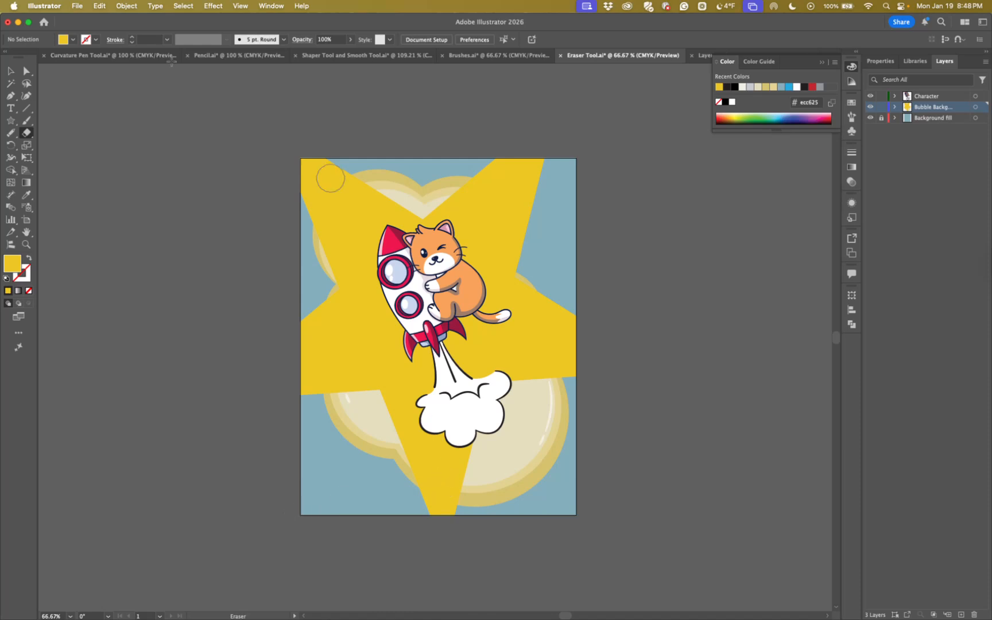
Move the trimmed yellow star to the right, delete it, and collapse the color settings
left_click(11, 74)
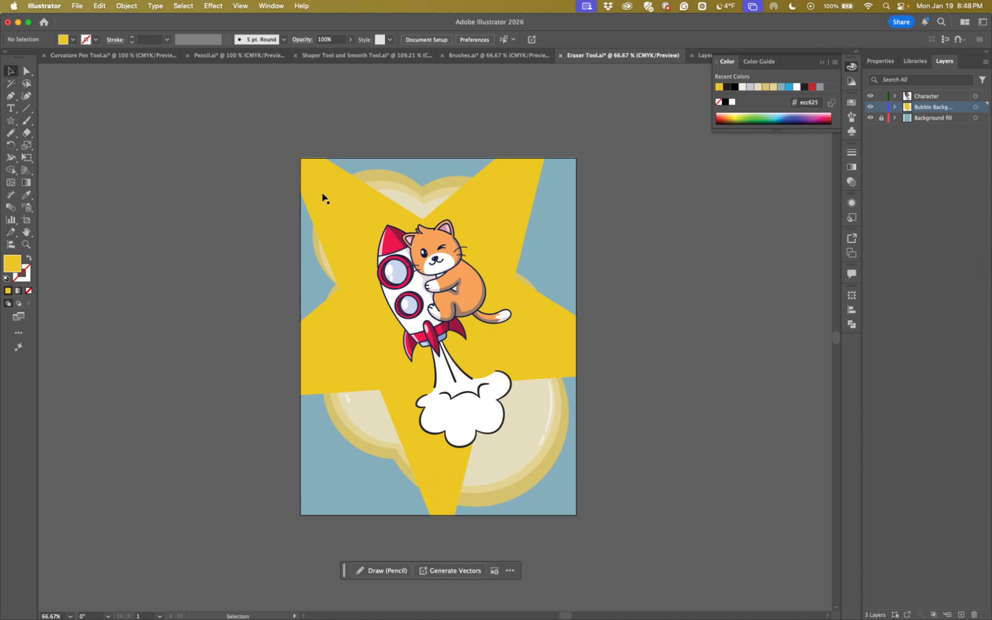
left_click(339, 211)
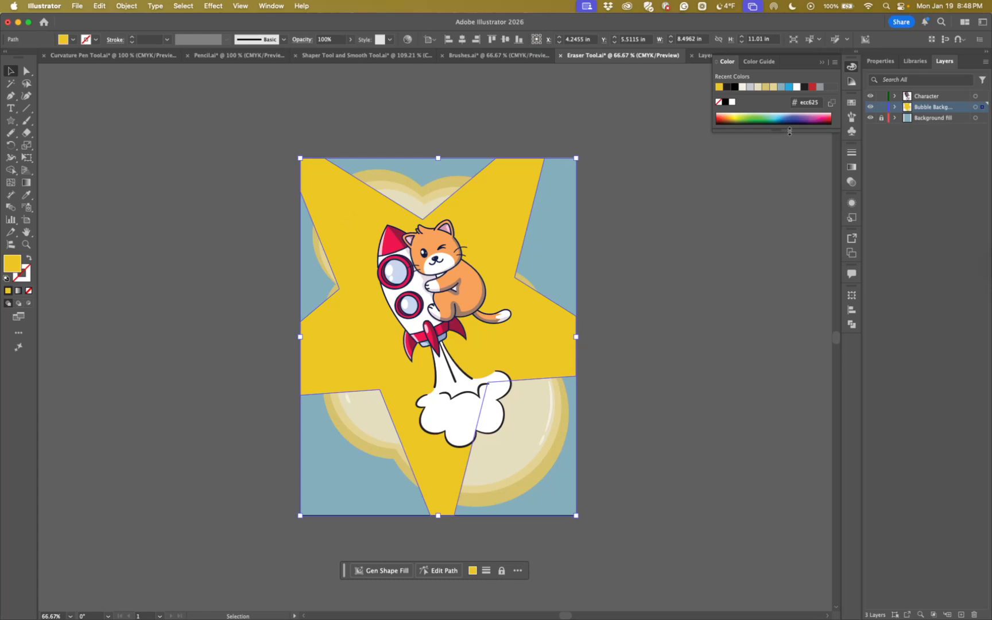
left_click_drag(502, 213, 598, 215)
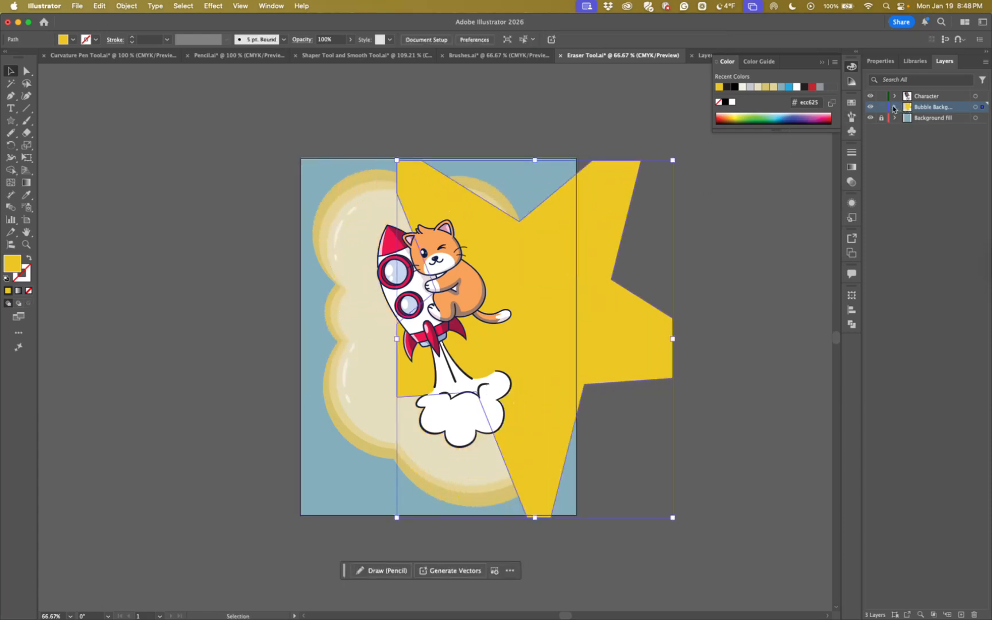
key("BackSpace")
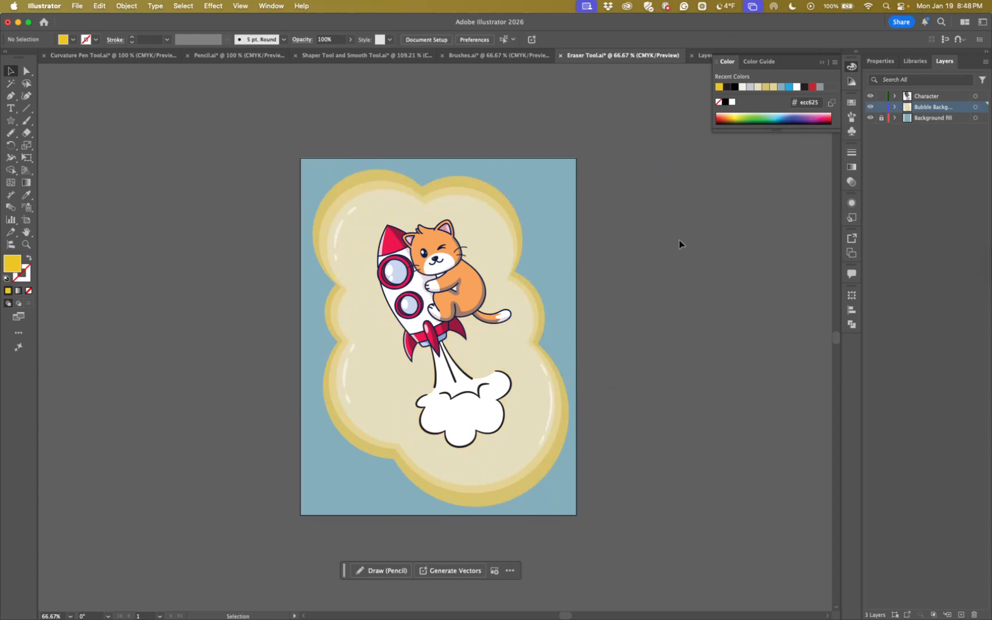
left_click(821, 62)
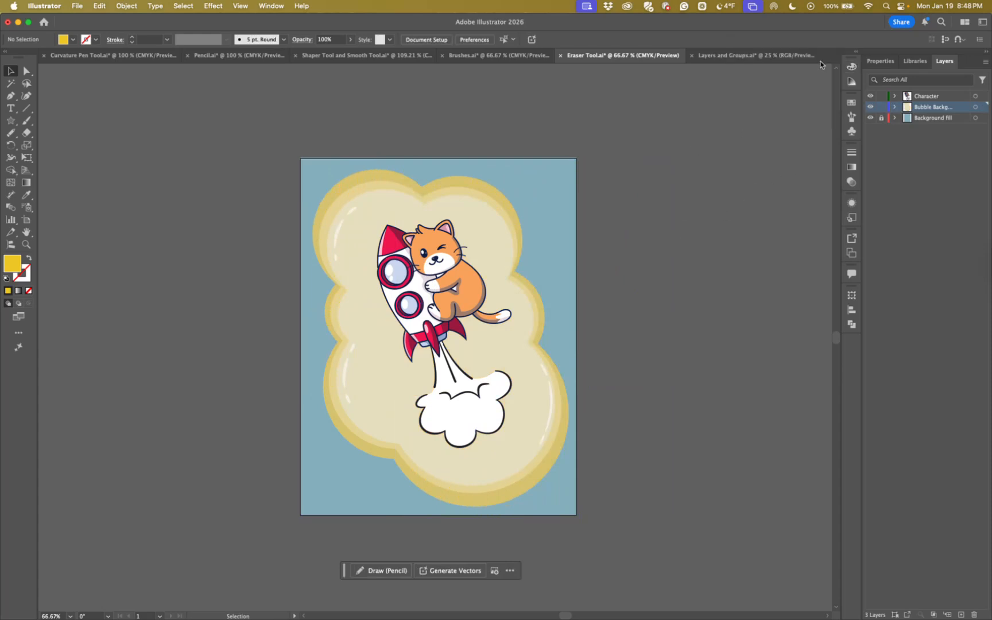
Switch to the Layers and Groups.ai document and bring its three flower bouquets into view
left_click(730, 55)
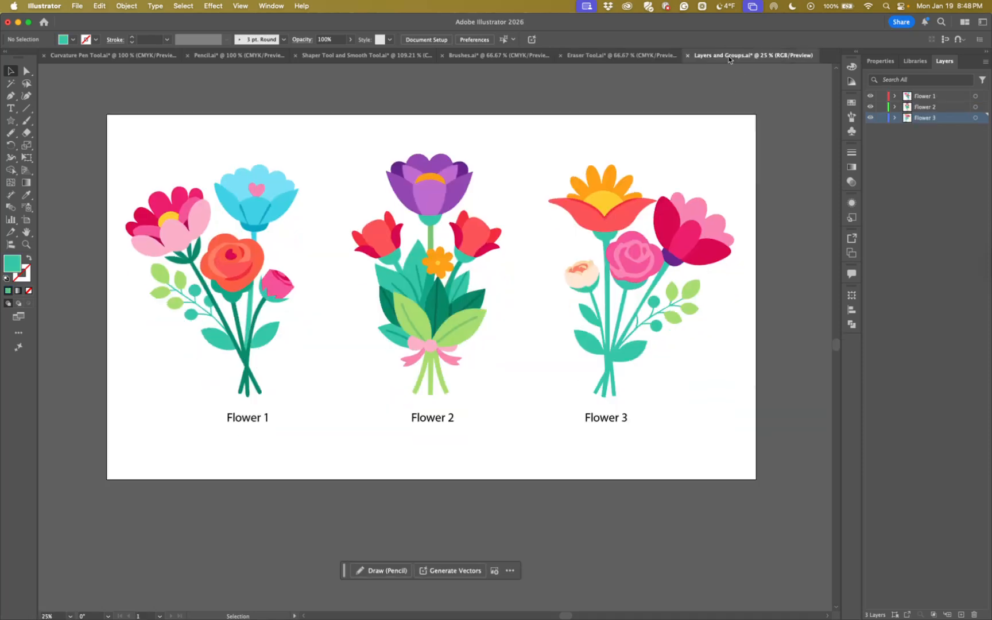
left_click_drag(351, 280, 351, 310)
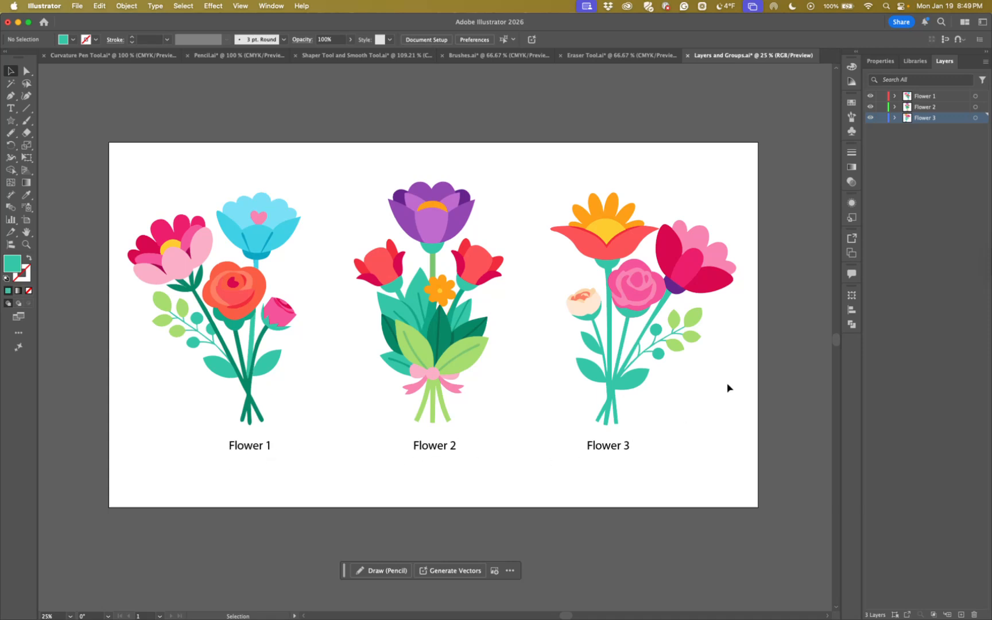
Target the Flower 1 layer, select part of its orange rose to check the layer indicator, and deselect it
left_click(924, 100)
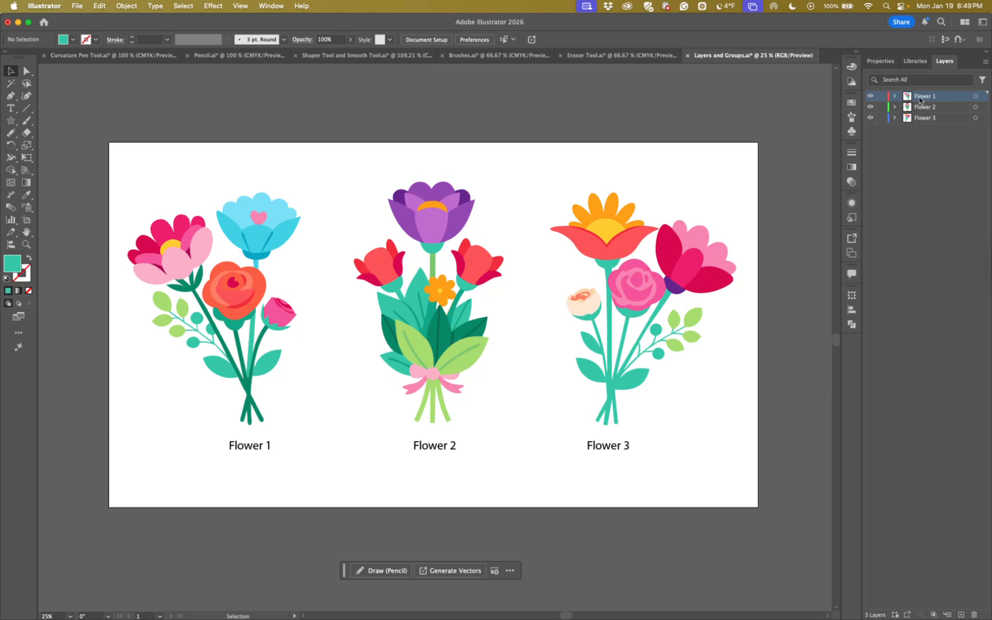
left_click(219, 300)
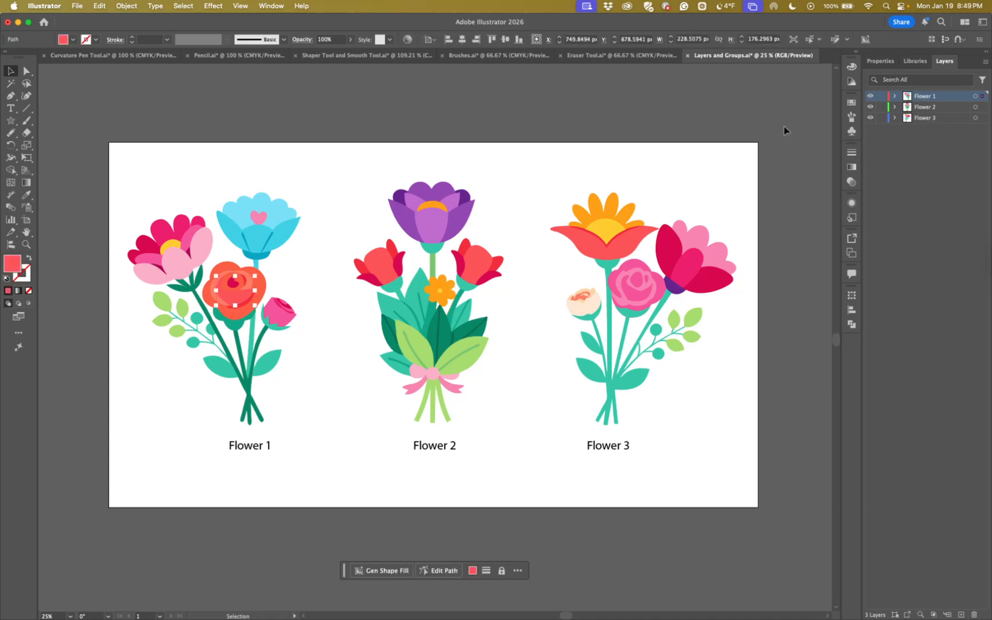
left_click(684, 146)
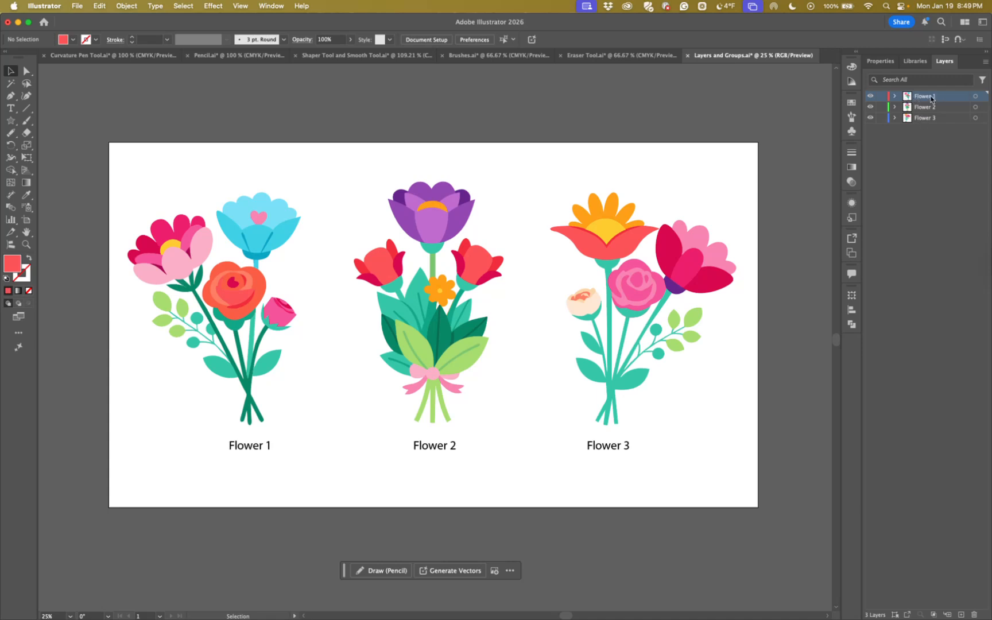
Expand the Flower 1, Flower 2 and Flower 3 layers, plus the group inside Flower 3, and examine their contents
left_click(894, 97)
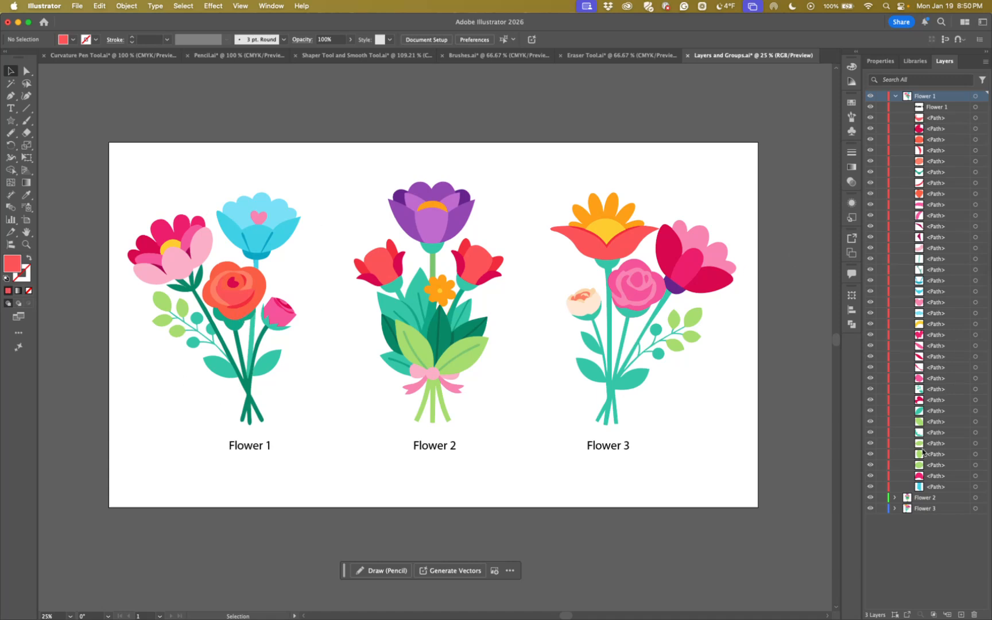
left_click(895, 498)
scroll(908, 507, "down", 10)
left_click(894, 605)
scroll(906, 508, "down", 2)
scroll(906, 508, "up", 15)
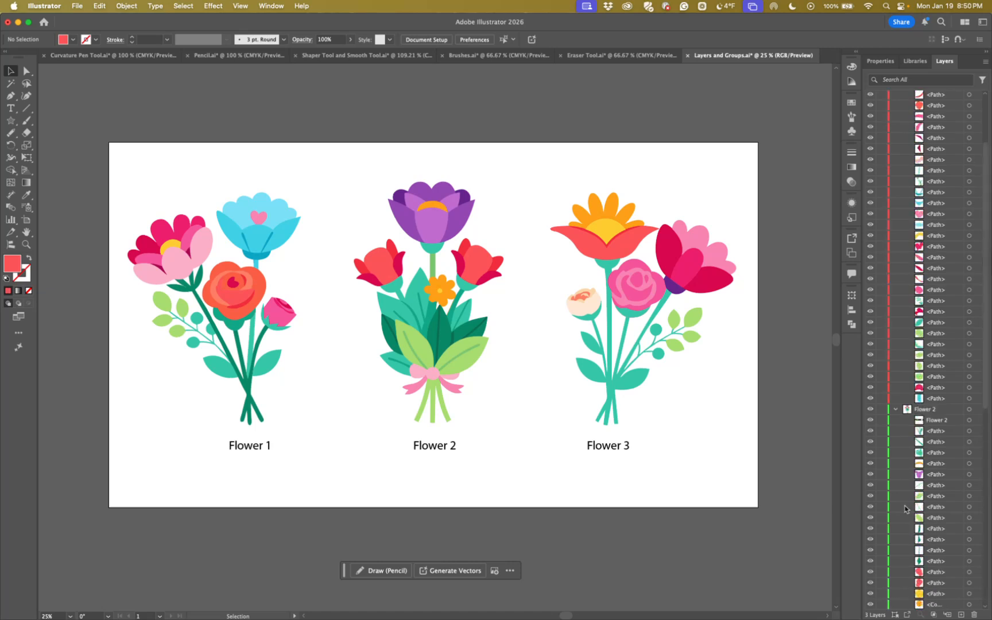
scroll(905, 509, "down", 15)
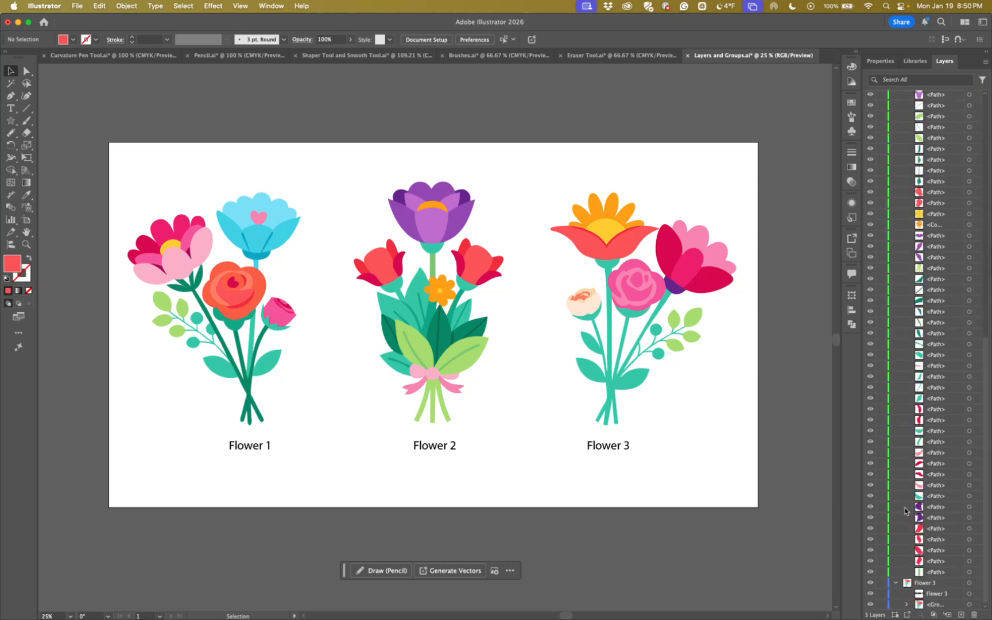
left_click(907, 604)
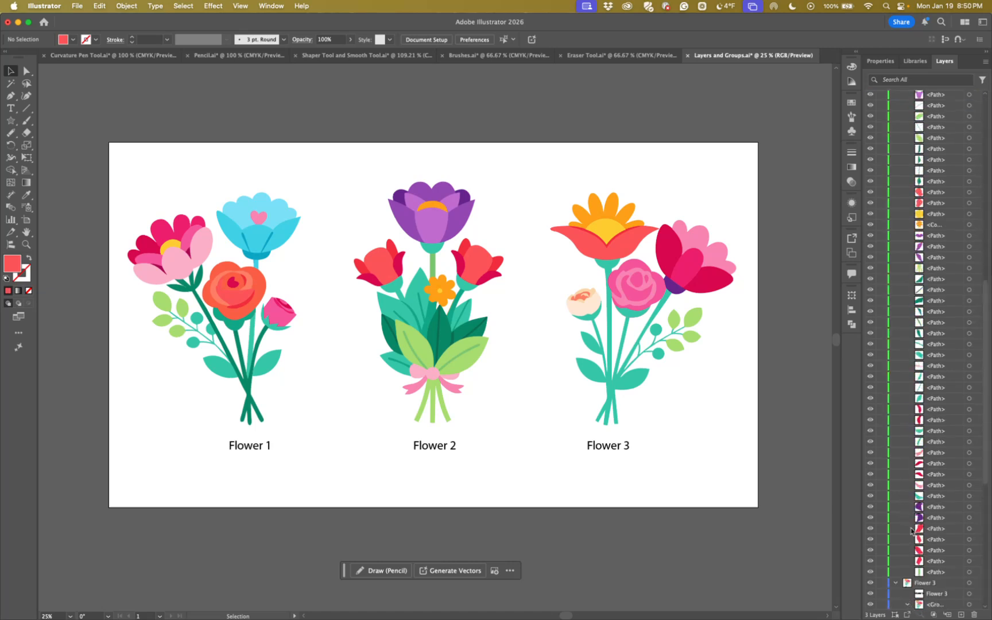
scroll(913, 529, "down", 10)
scroll(913, 529, "up", 20)
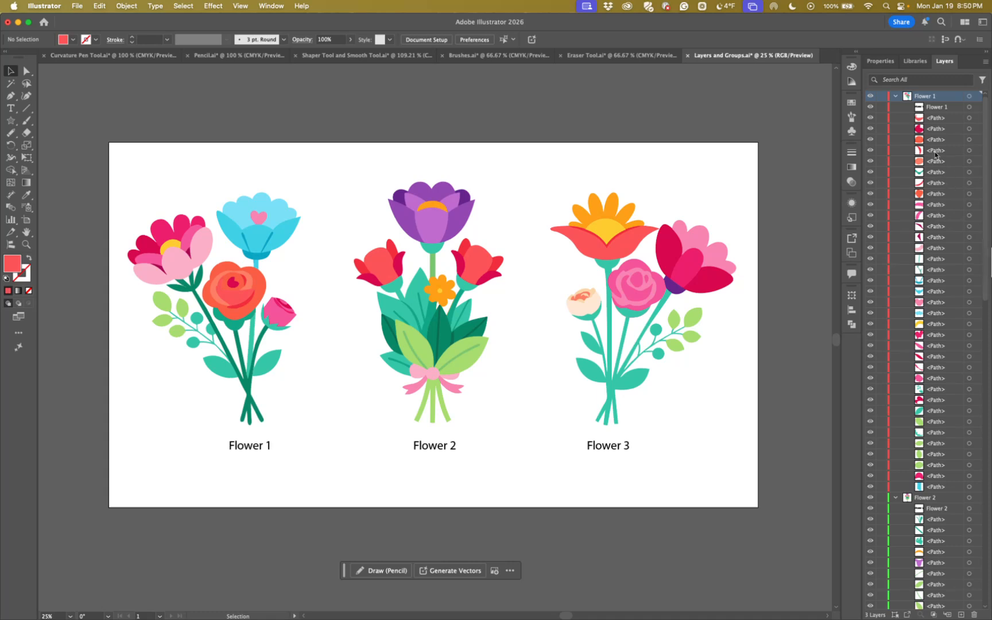
Collapse the Flower 1, Flower 2 and Flower 3 layers with the nested group, and clear the layer highlight
left_click(896, 97)
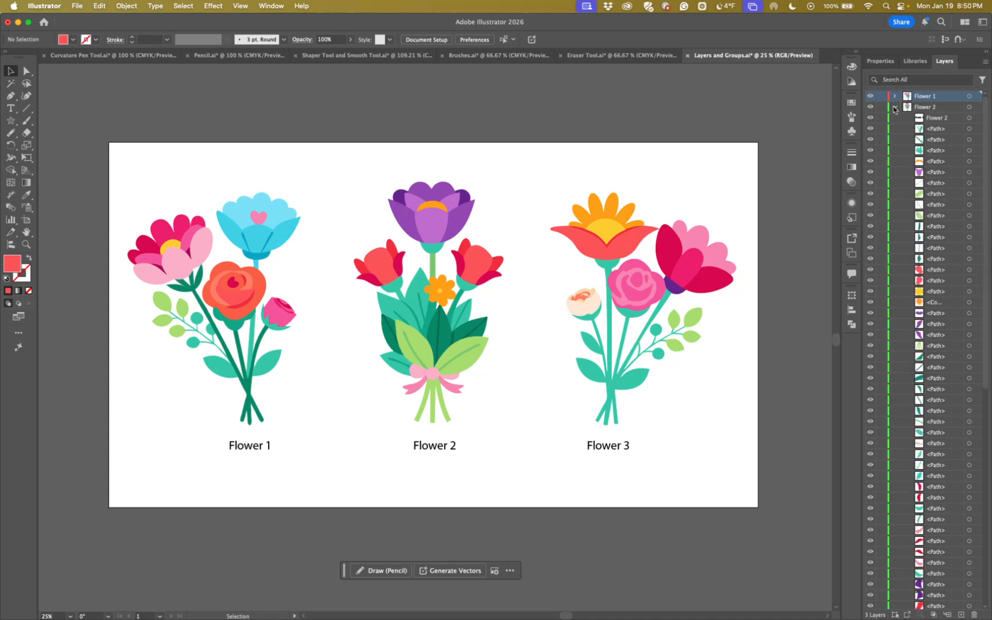
left_click(896, 108)
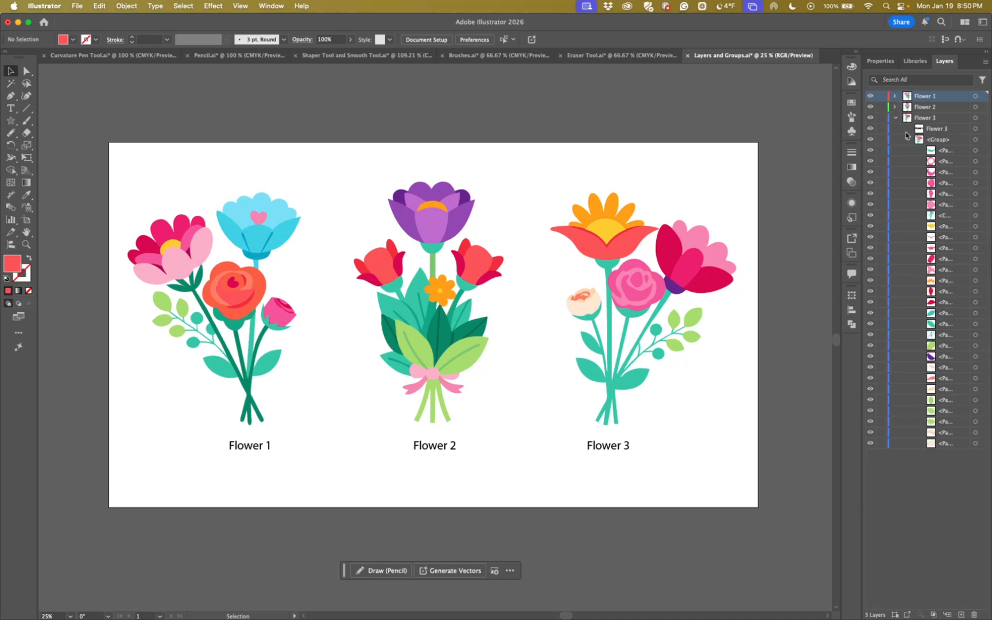
left_click(907, 140)
left_click(895, 117)
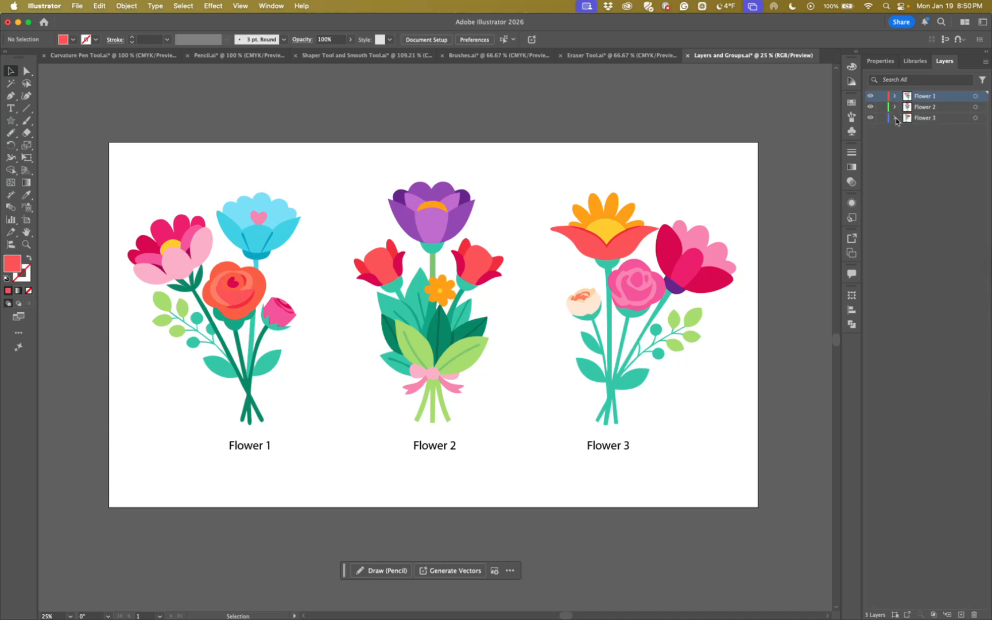
left_click(893, 139)
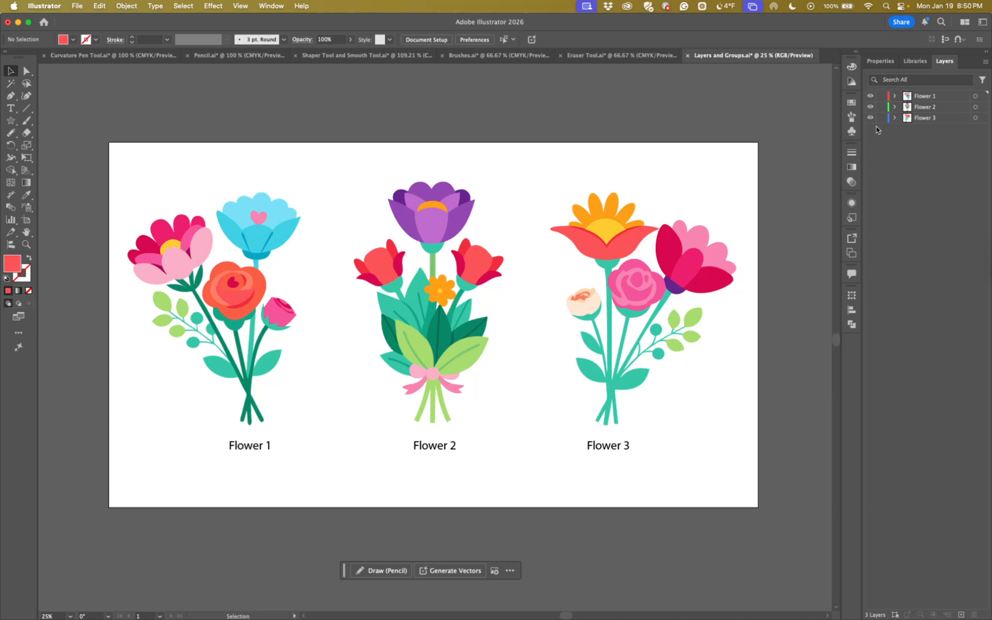
Isolate the Flower 3 layer by hiding all other layers, and bring the hidden layers back
left_click(923, 120)
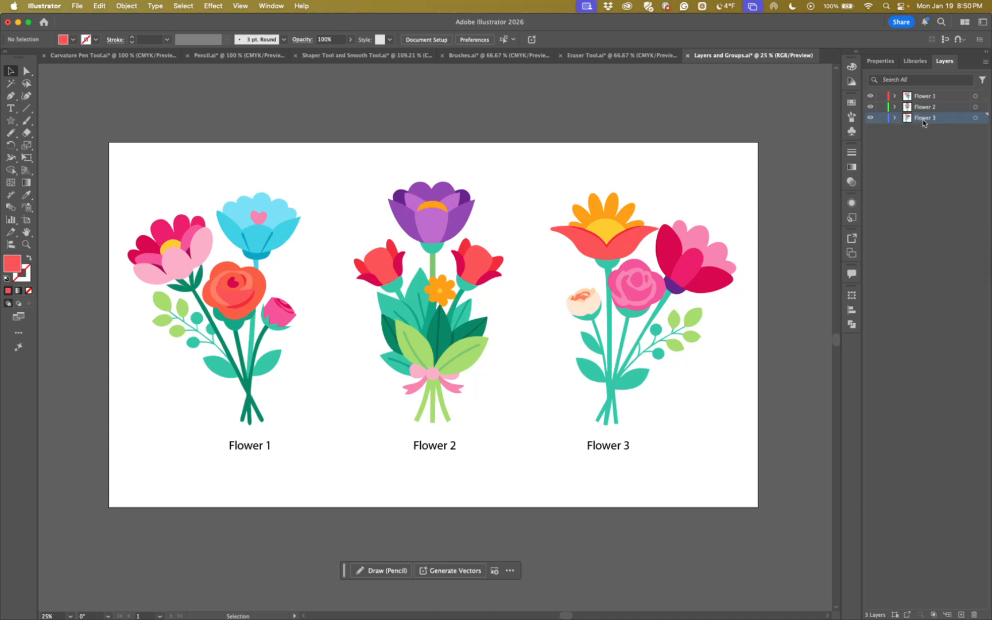
left_click(870, 118, "alt")
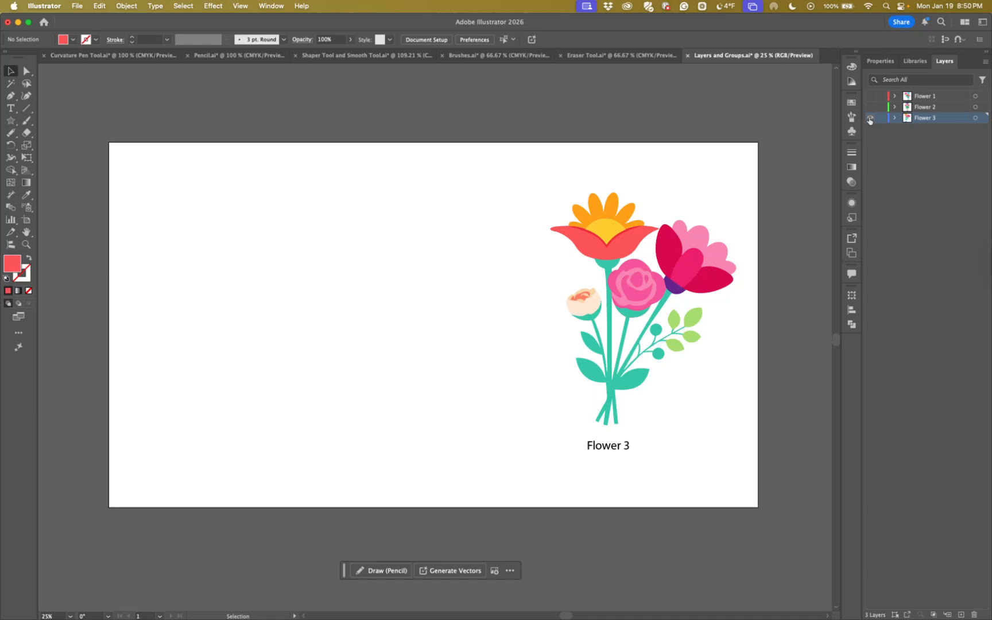
left_click(870, 119, "alt")
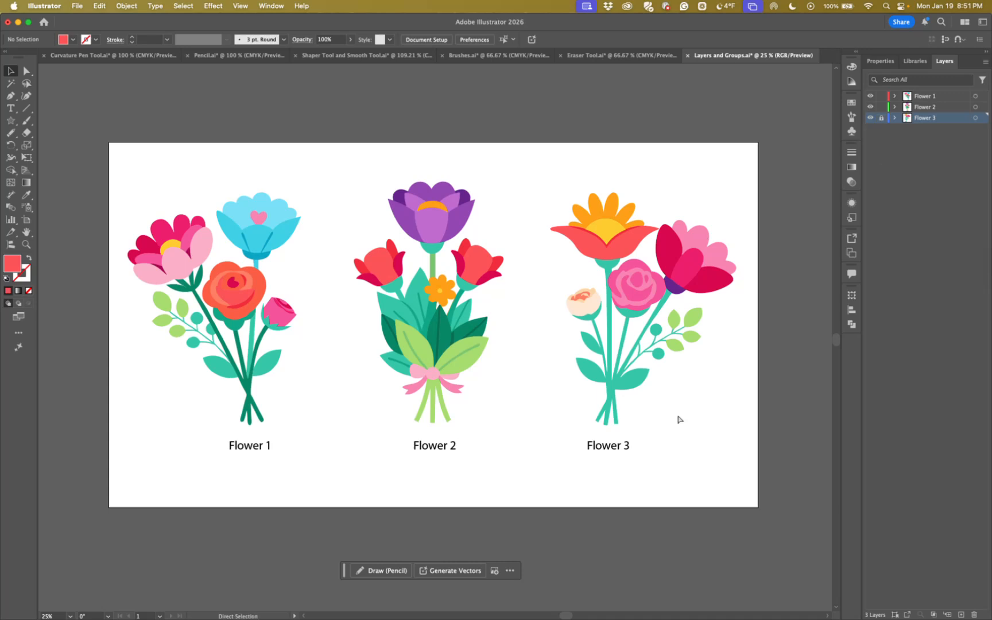
With the Flower 3 layer locked, select and move all other artwork upward, undo the move, and unlock the layer
key("super+a")
left_click_drag(412, 339, 435, 296)
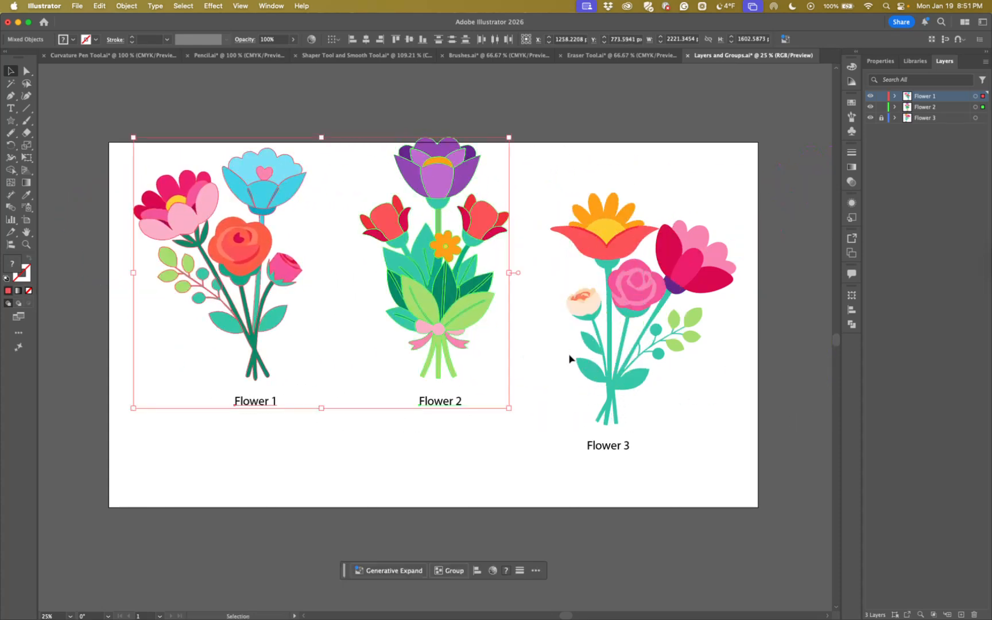
key("super+z")
left_click(804, 311)
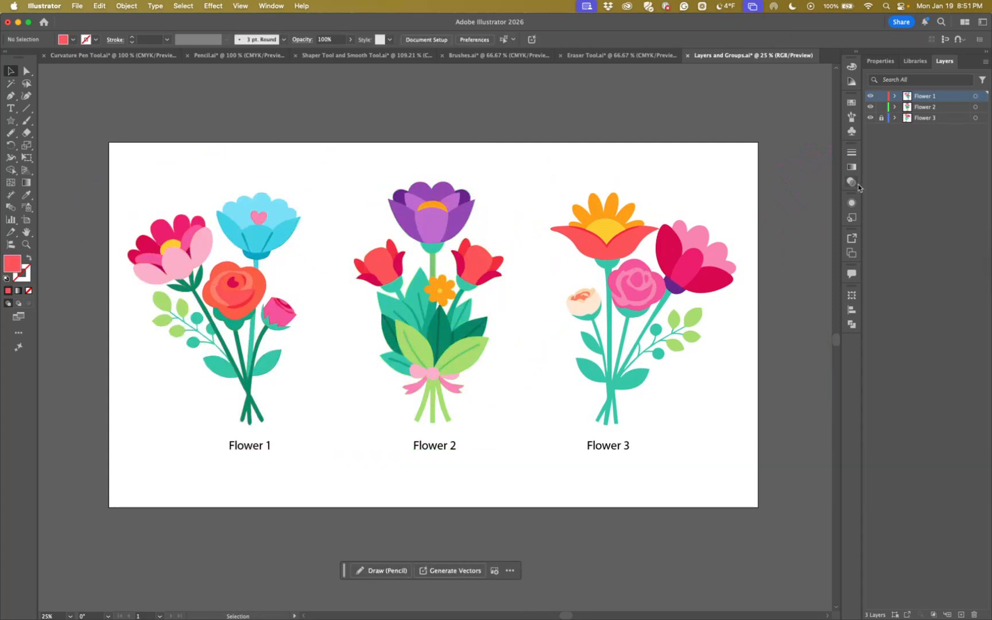
left_click(881, 118)
Expand the Flower 3 layer and rename its flower group as Bouquet
left_click(894, 117)
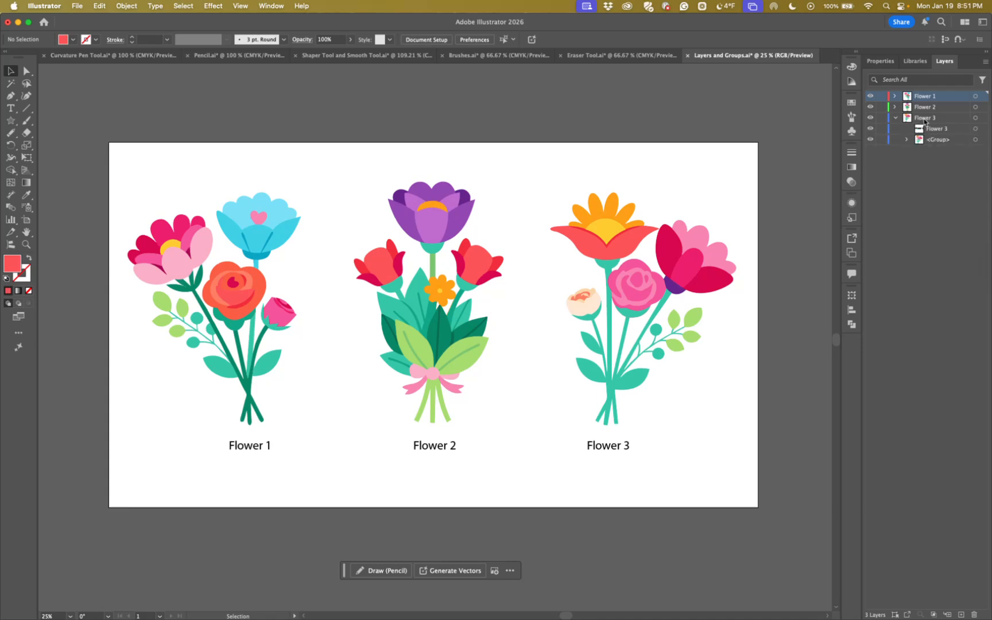
left_click(937, 141)
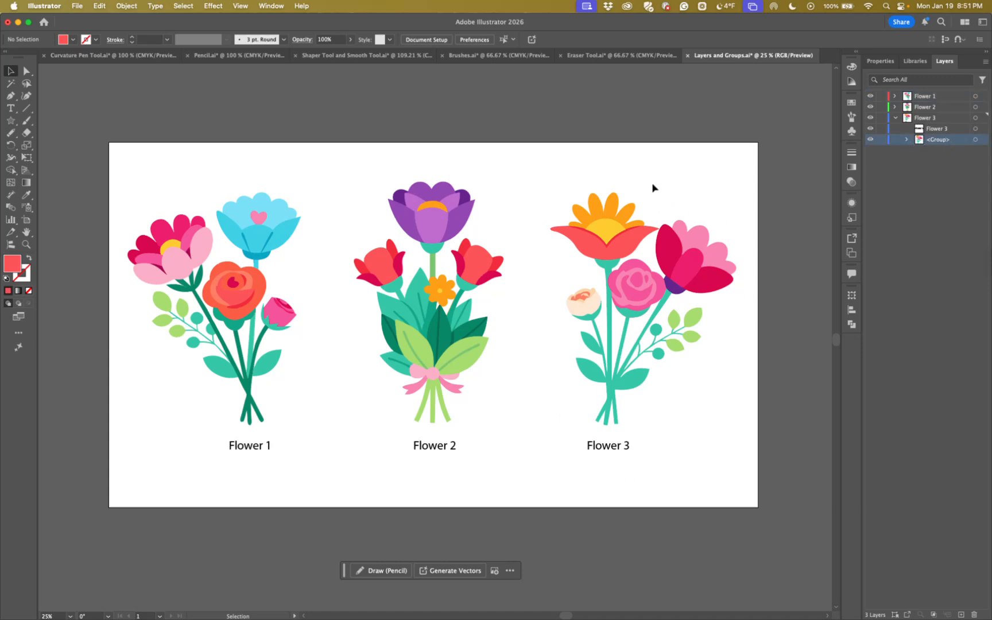
double_click(937, 141)
type("Bouquet")
key("Return")
Transfer the Bouquet group's artwork to the Flower 2 layer, check that layer's contents, undo the transfer, and collapse Flower 2
left_click(983, 141)
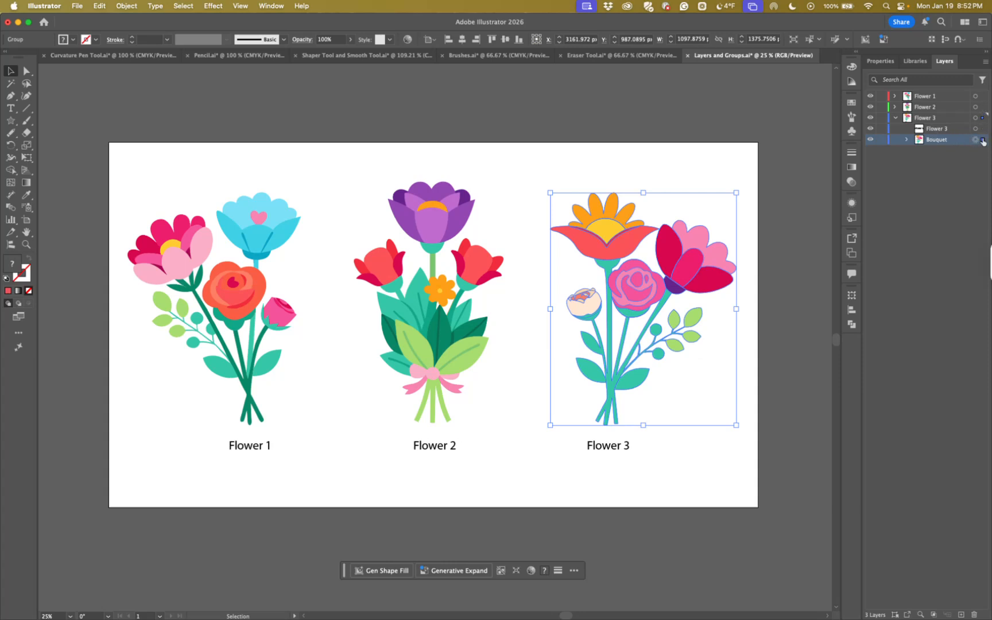
left_click_drag(982, 141, 982, 111)
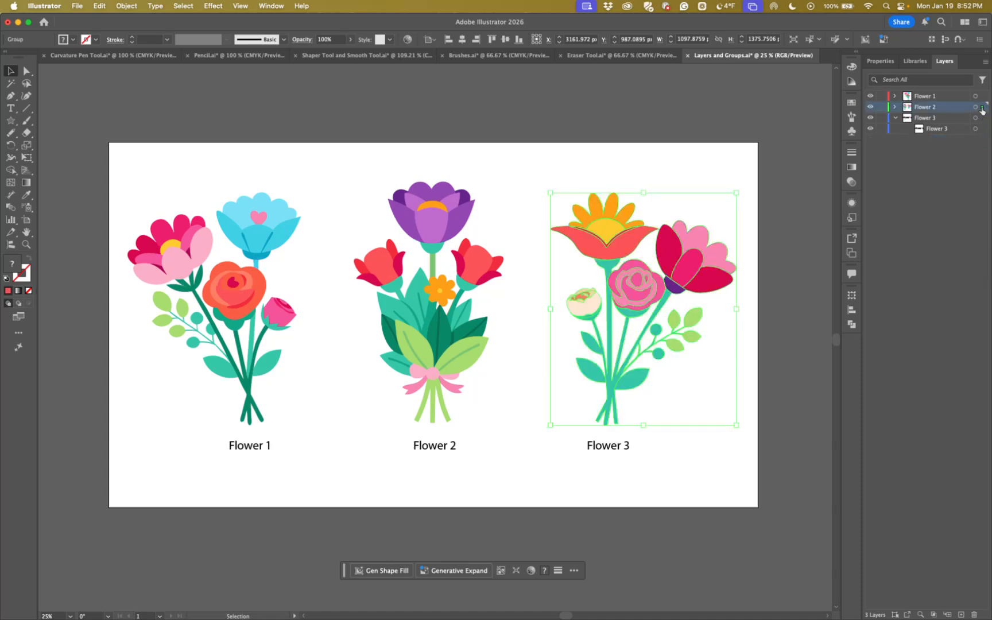
left_click(894, 107)
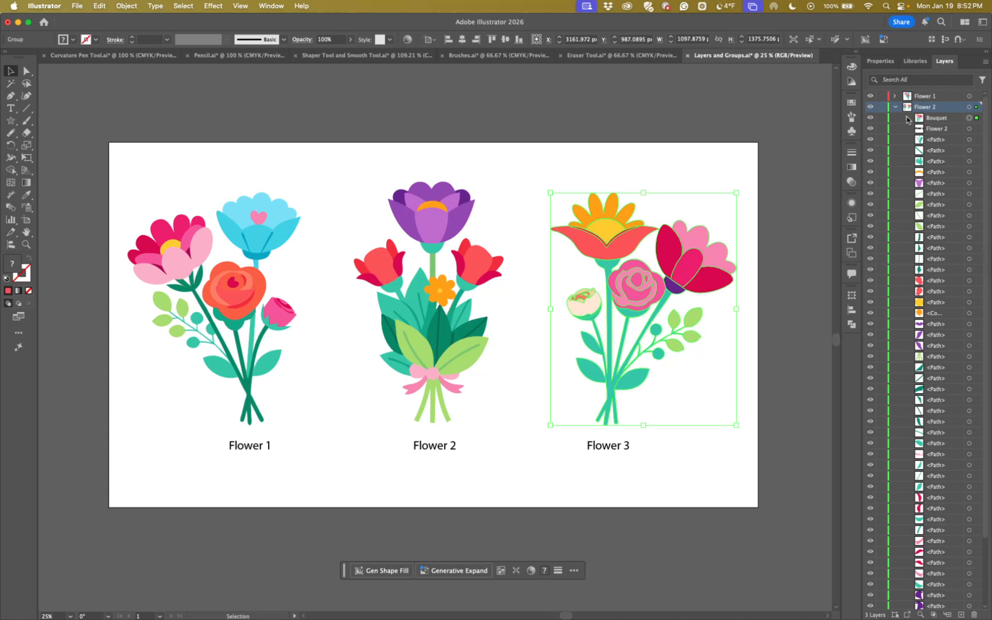
key("super+z")
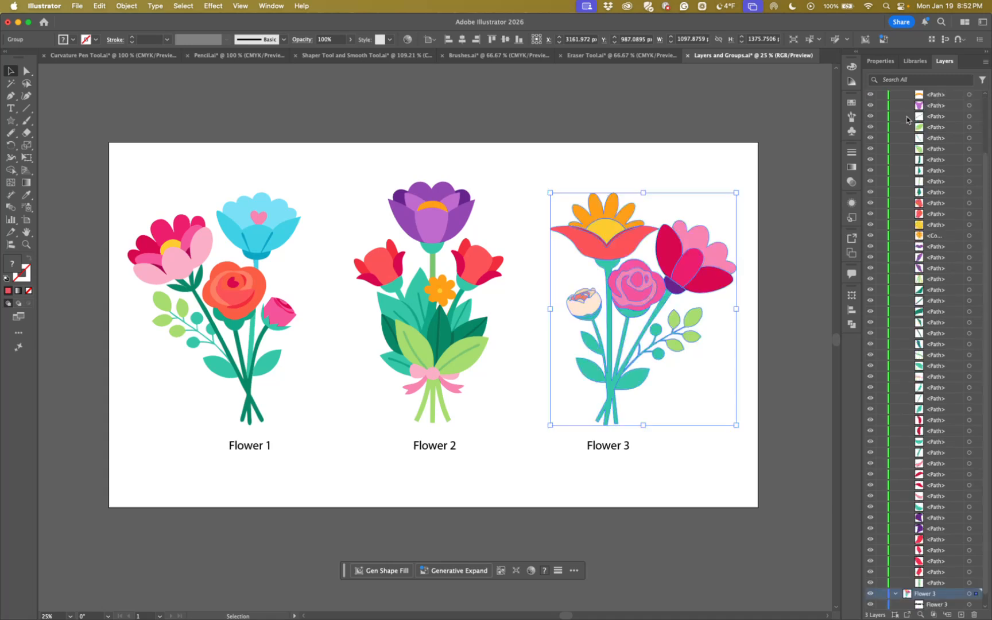
scroll(924, 201, "down", 1)
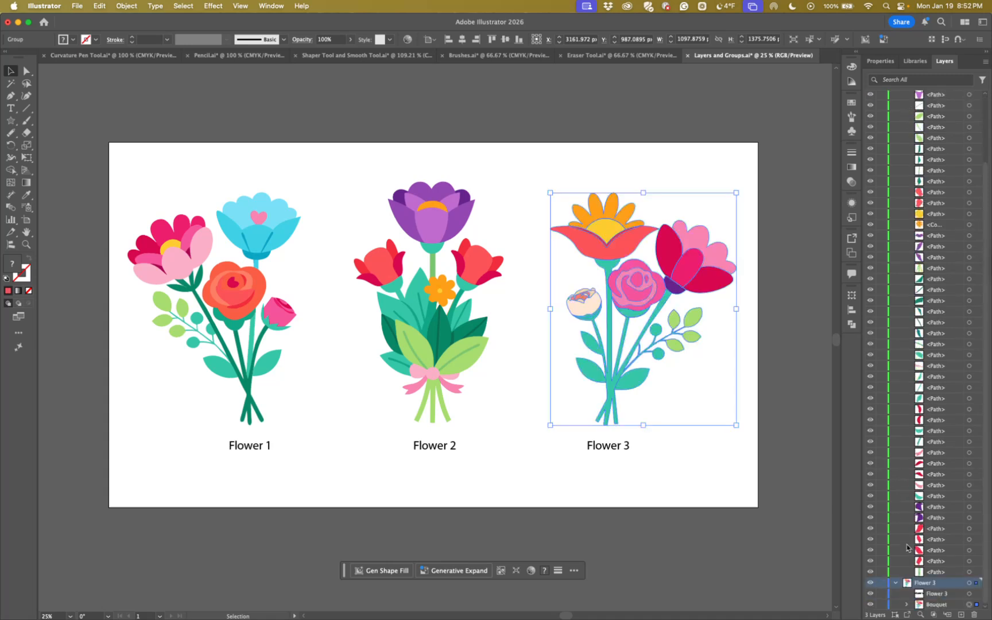
scroll(896, 259, "up", 5)
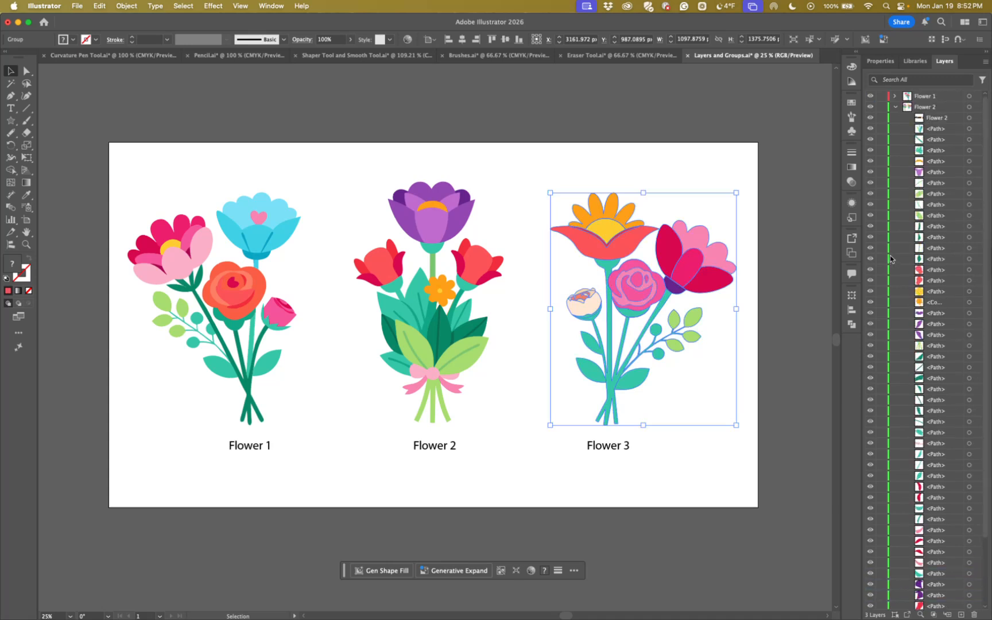
left_click(896, 107)
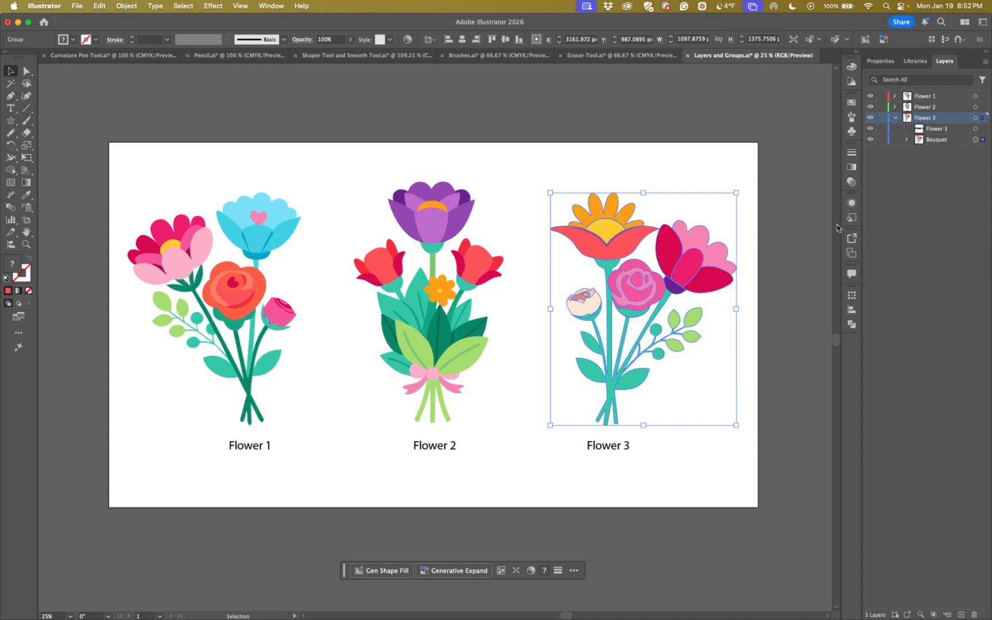
Select a Flower 2 leaf and parts of the Flower 1 bouquet to compare their layer highlight colors, and deselect everything
left_click(912, 108)
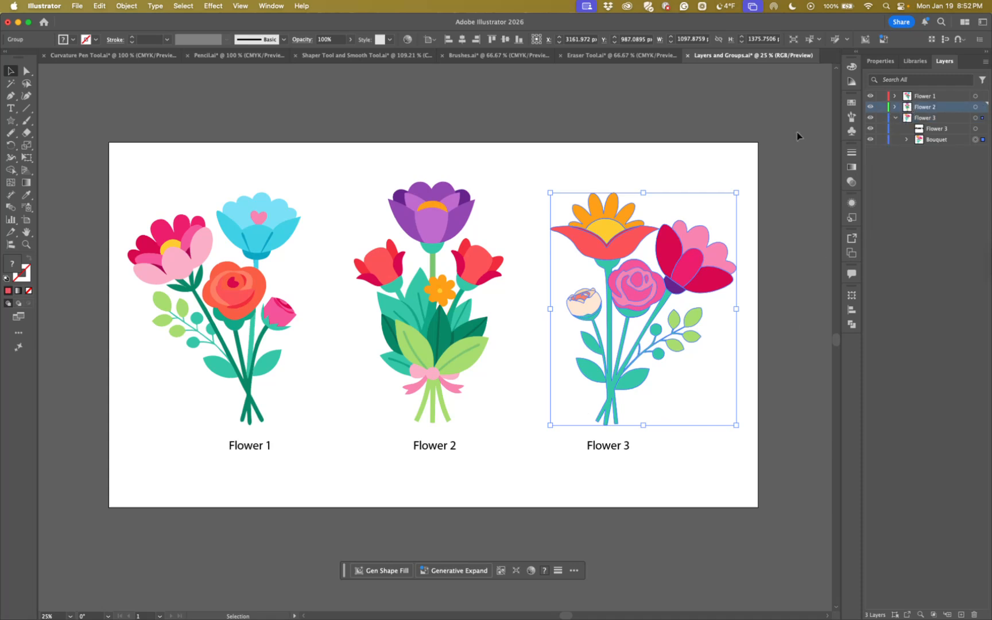
left_click(396, 311)
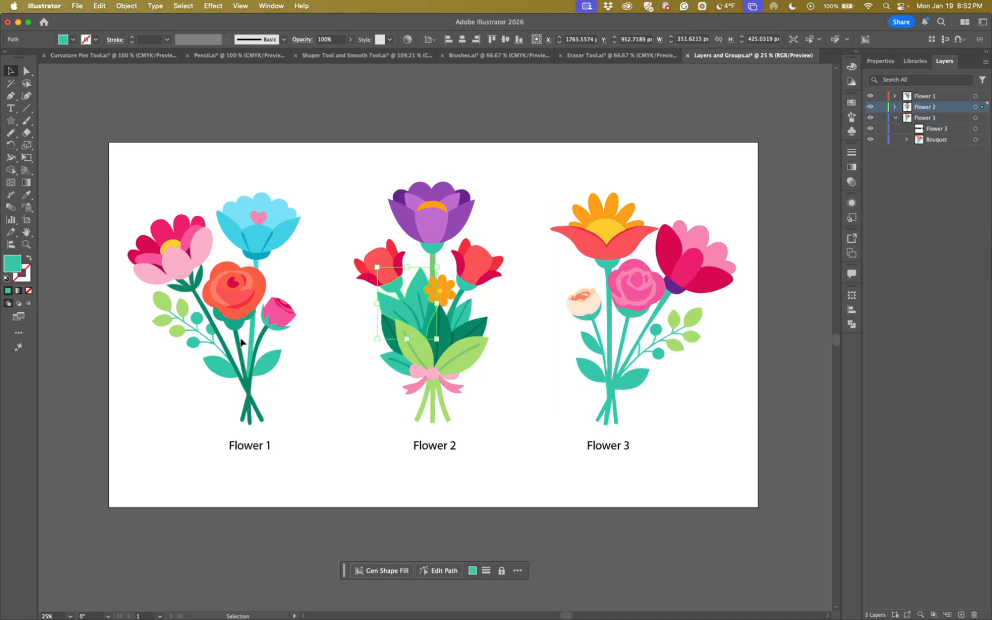
left_click(242, 305)
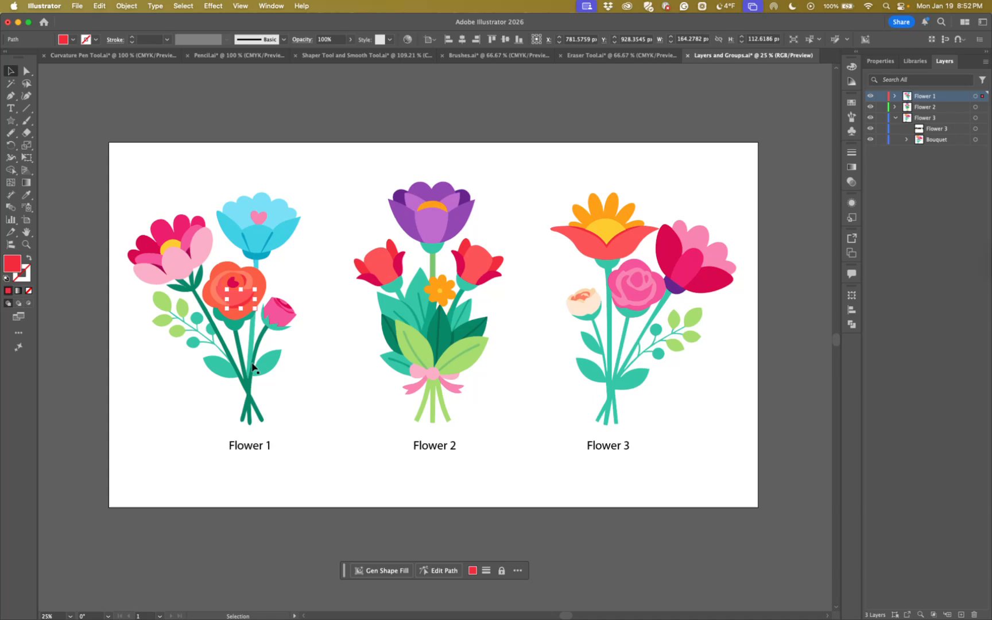
key("super+shift+a")
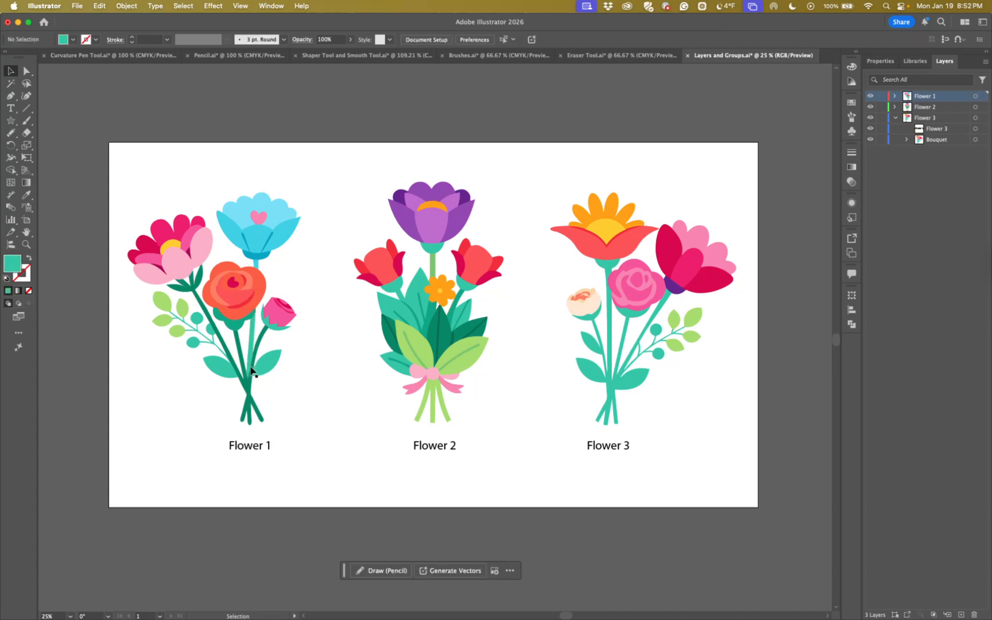
left_click(251, 370)
left_click(310, 380)
Try Tan and Dark Blue as the Flower 1 layer's highlight color, and apply Ochre
double_click(961, 100)
left_click_drag(492, 223, 440, 220)
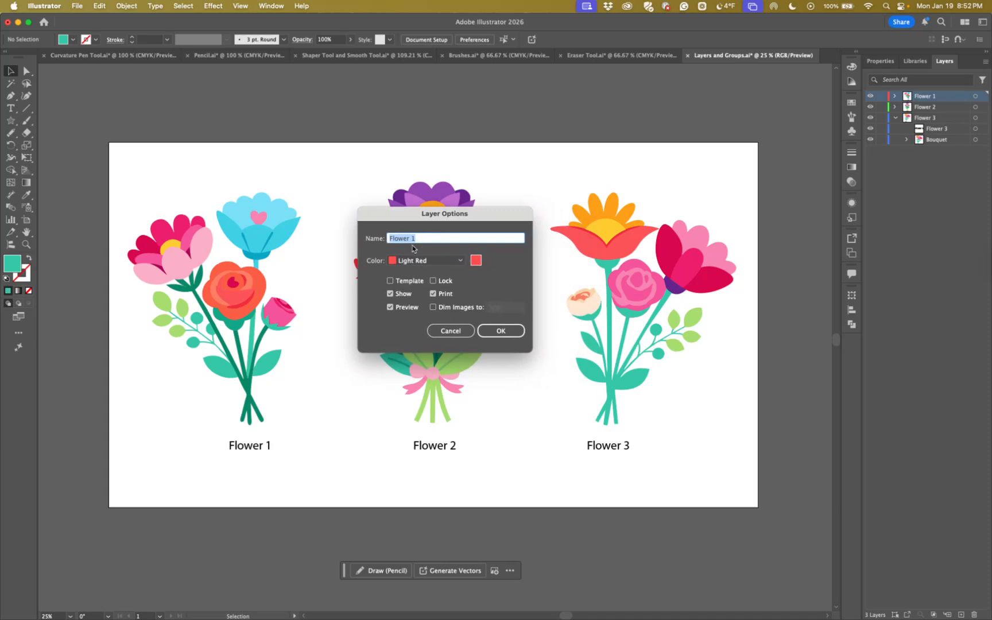
left_click(462, 262)
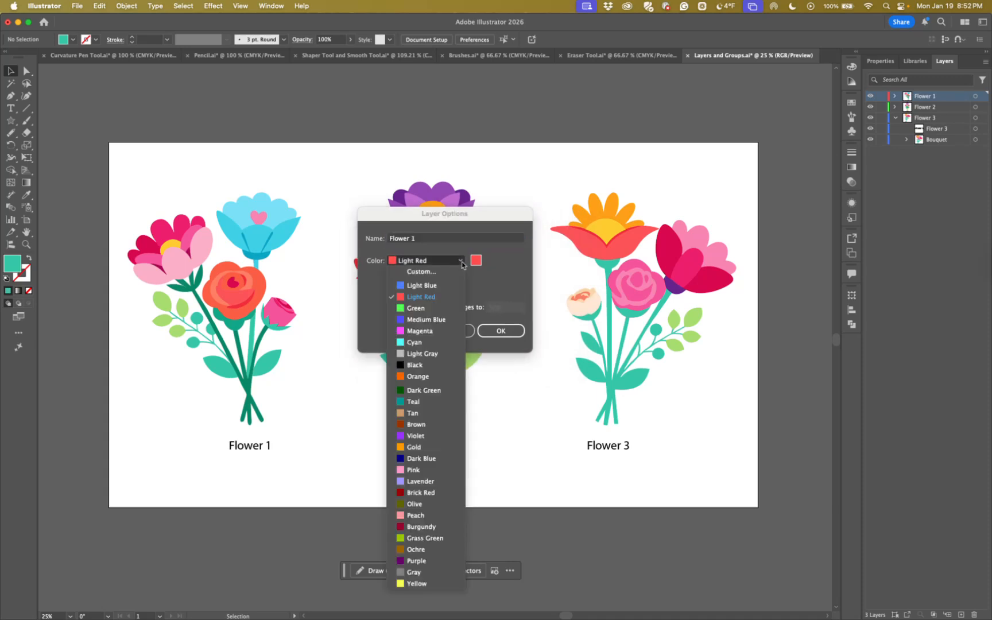
left_click(414, 413)
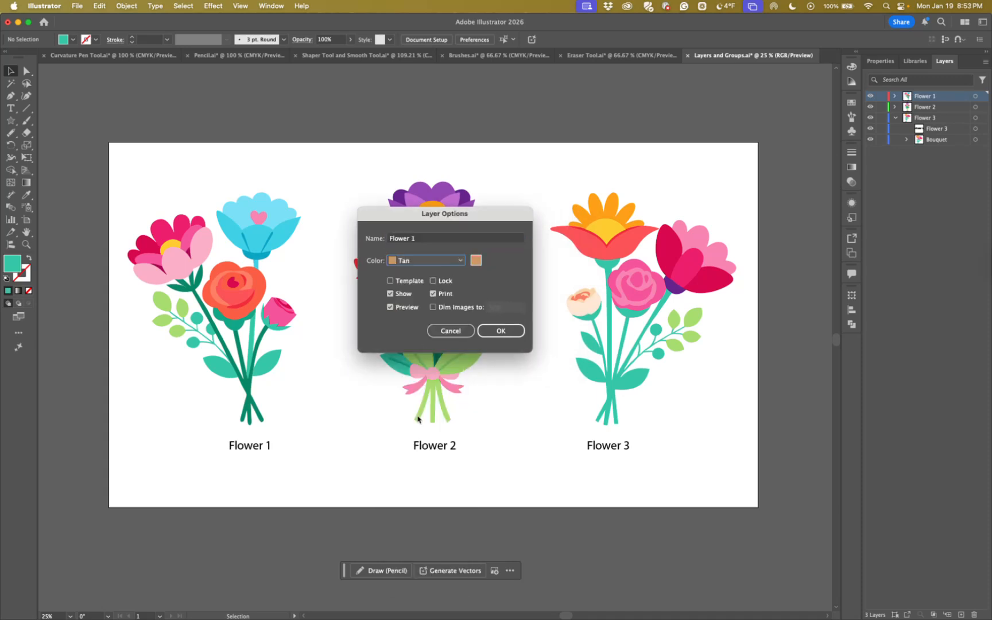
left_click(463, 264)
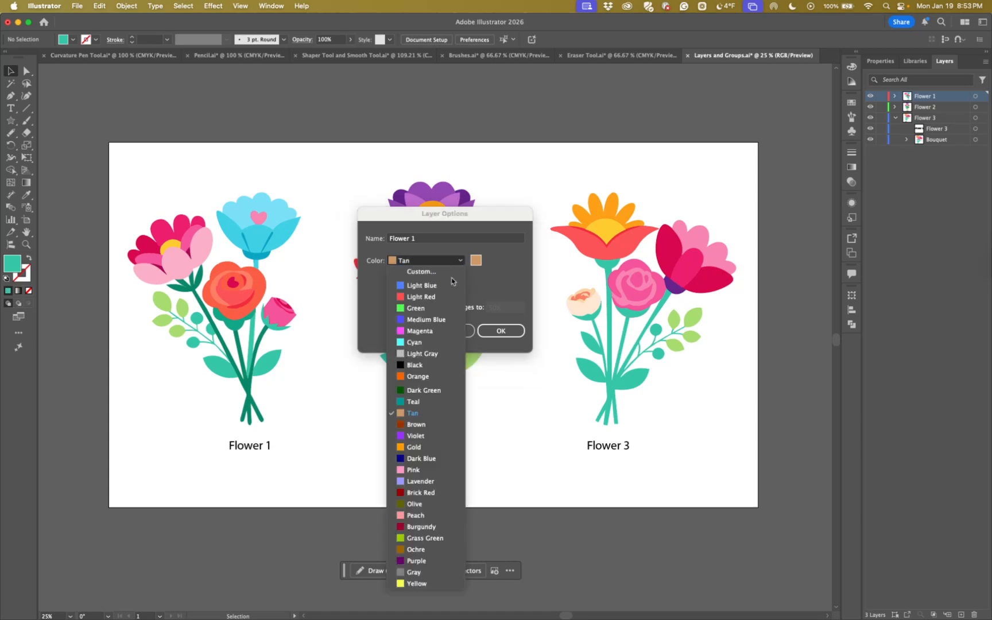
left_click(422, 460)
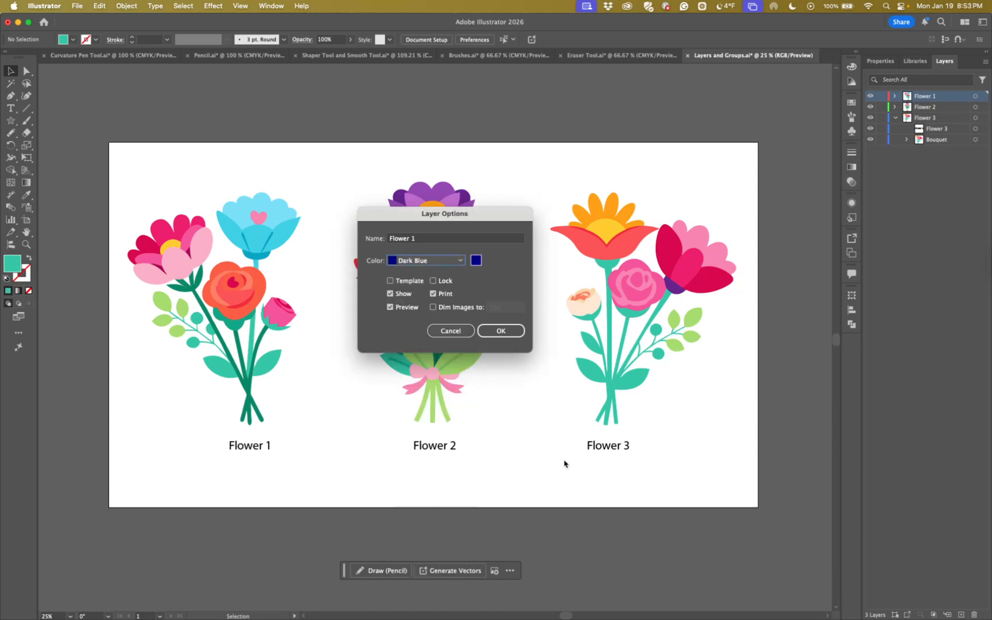
left_click(463, 265)
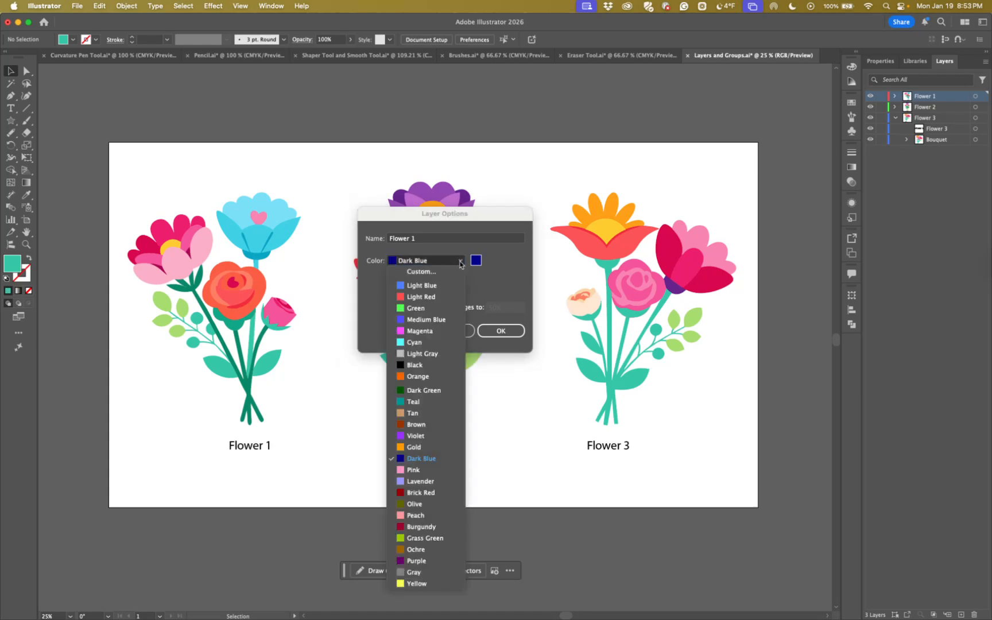
left_click(427, 549)
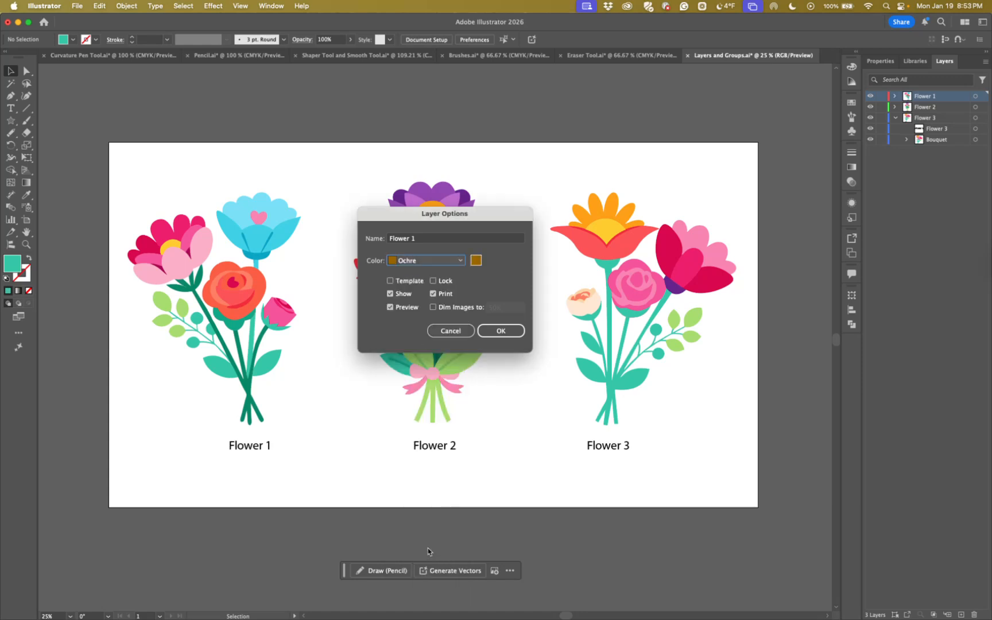
left_click(499, 330)
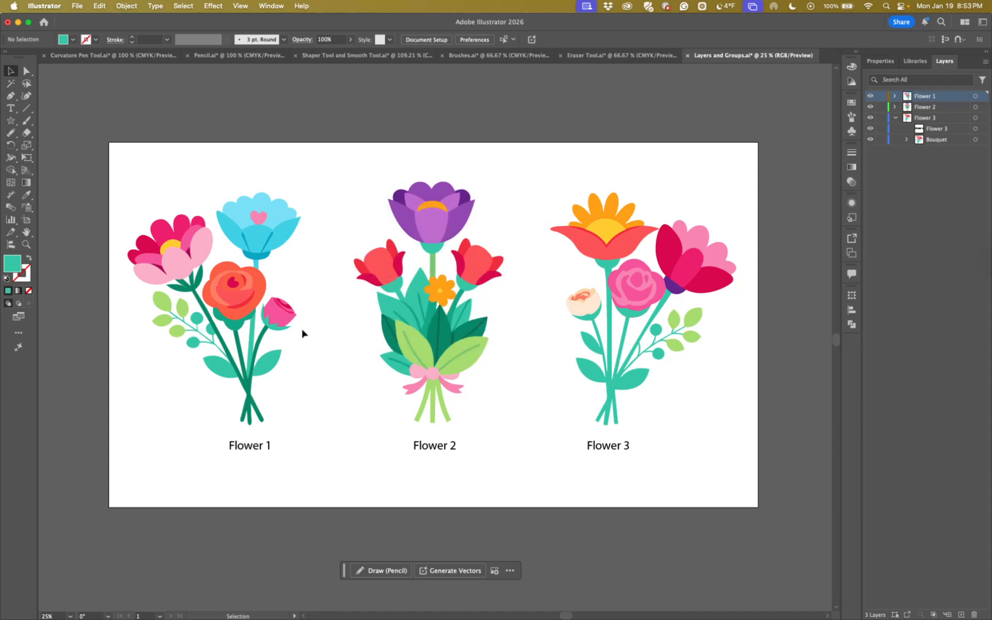
Select the orange rose and blue flower in the Flower 1 bouquet to check the layer's highlight color
left_click(244, 314)
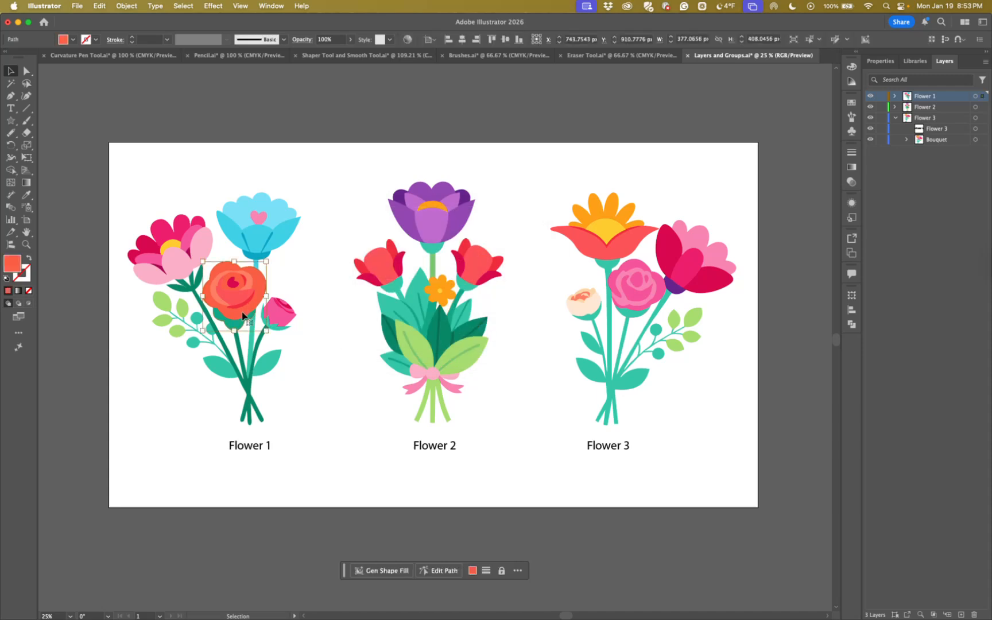
left_click(238, 240)
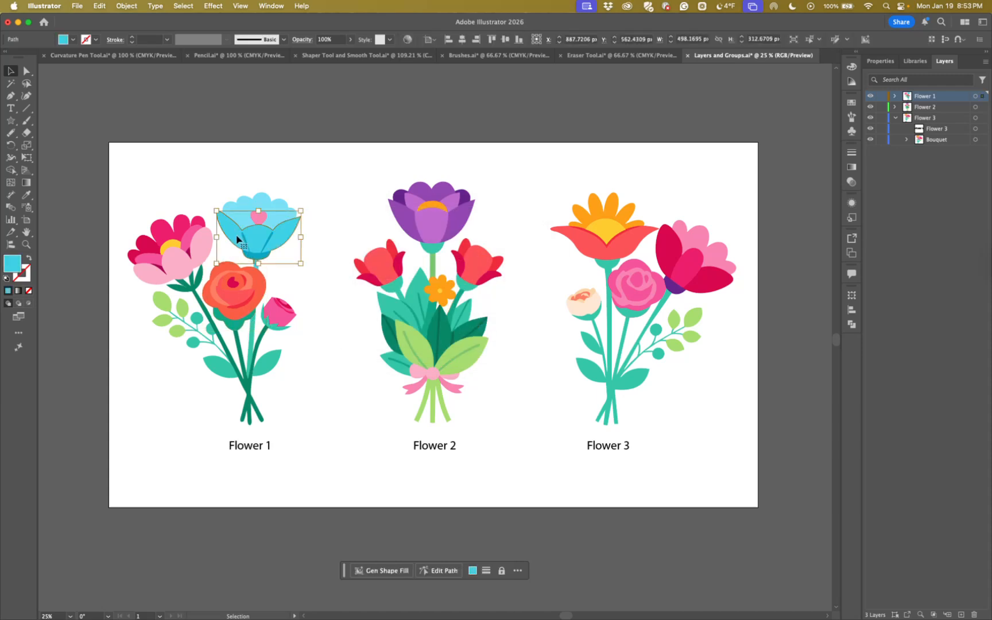
left_click(244, 317)
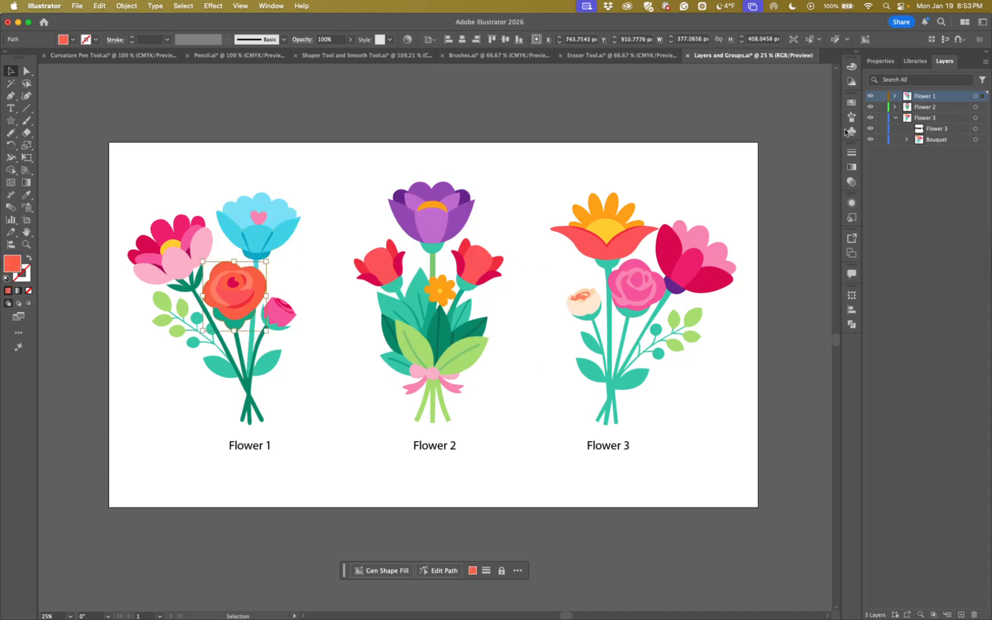
Set the Flower 1 layer's highlight color to Black, check it on the bouquet's flowers, and deselect everything
double_click(962, 100)
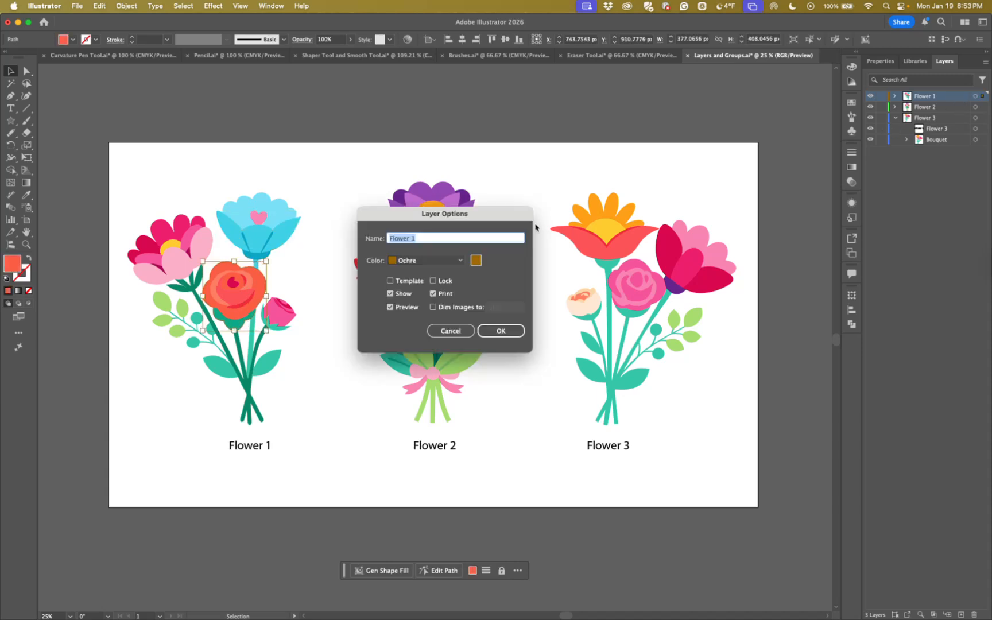
left_click(459, 261)
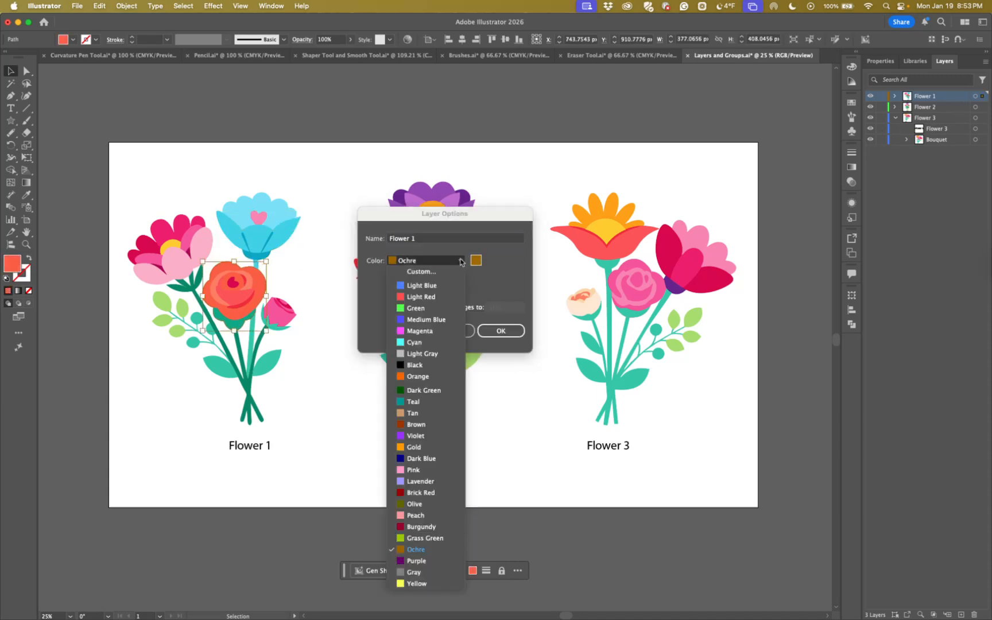
left_click(415, 365)
left_click(501, 331)
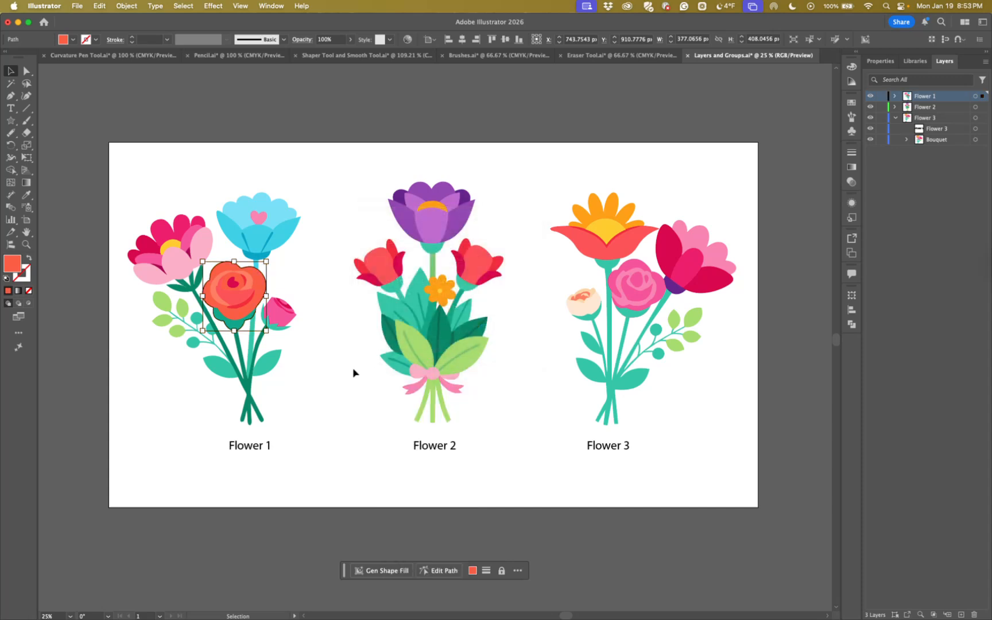
left_click(259, 246)
left_click(281, 306)
left_click(311, 361)
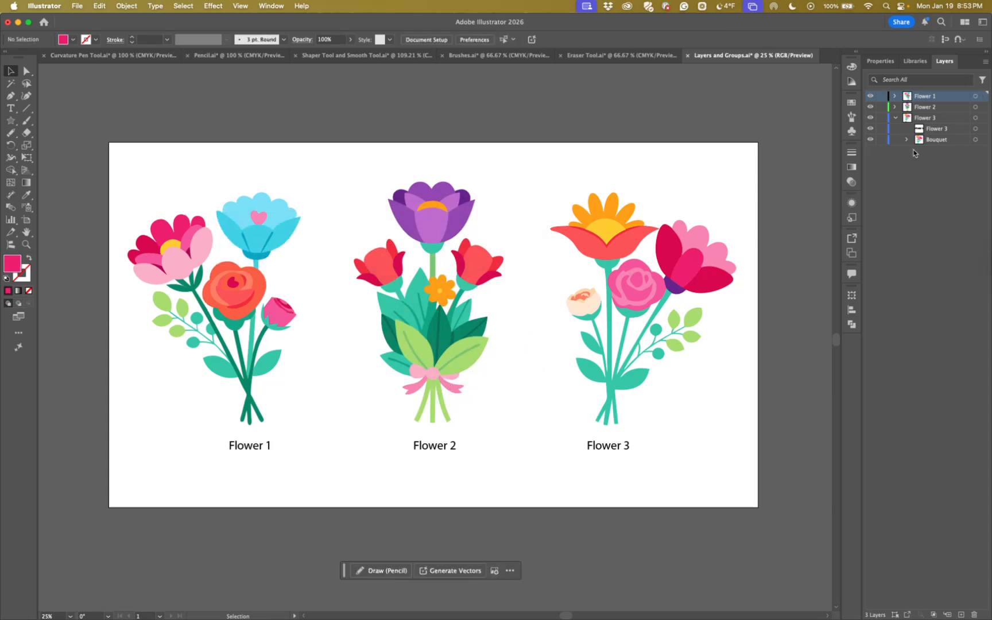
Collapse the Flower 3 layer, hide all three flower layers, and leave no layer selected
left_click(897, 118)
left_click(934, 120)
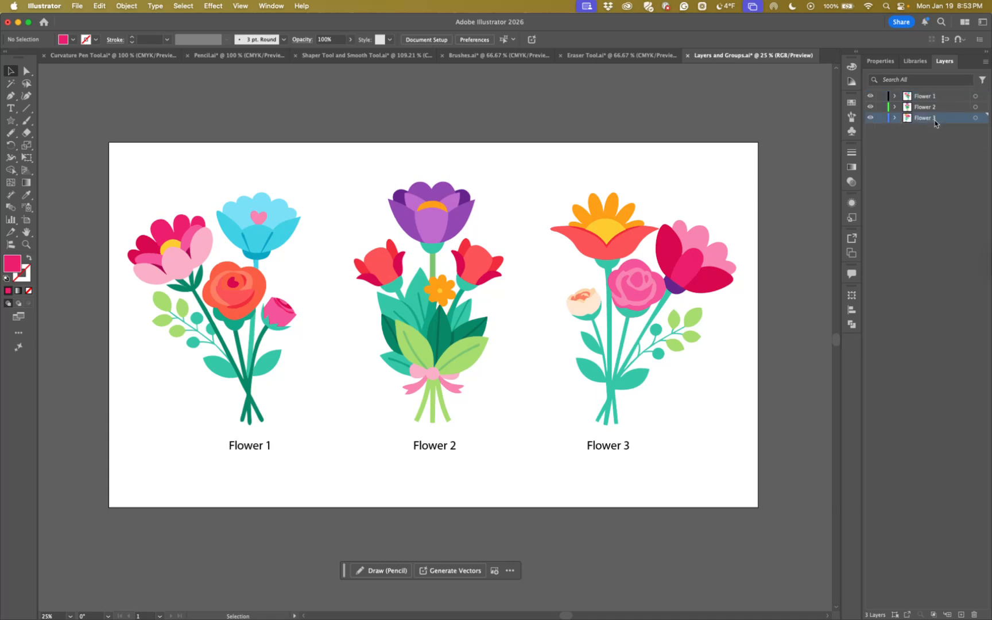
left_click_drag(870, 96, 871, 119)
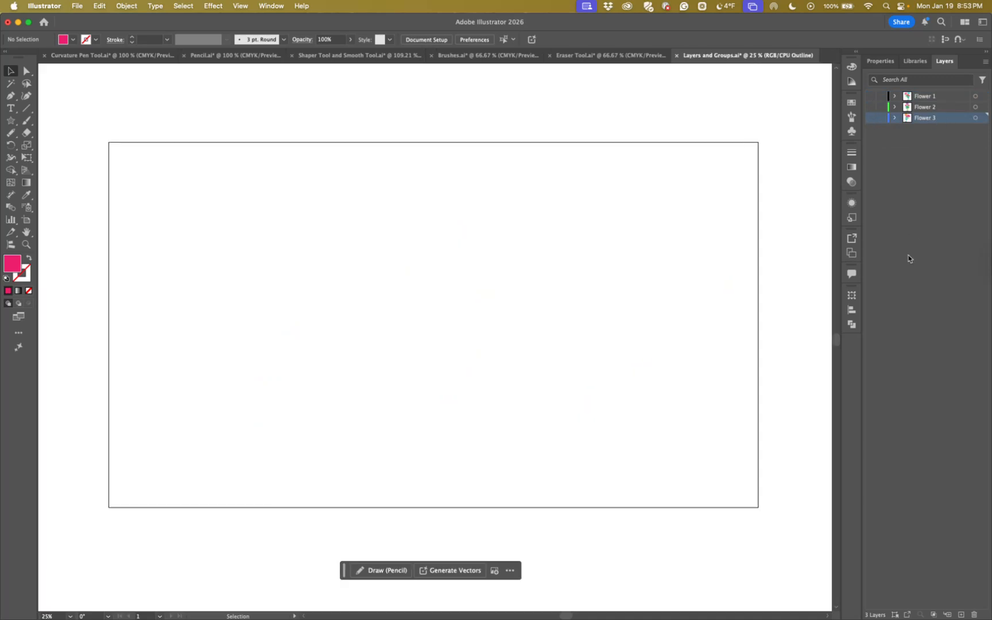
left_click(900, 210)
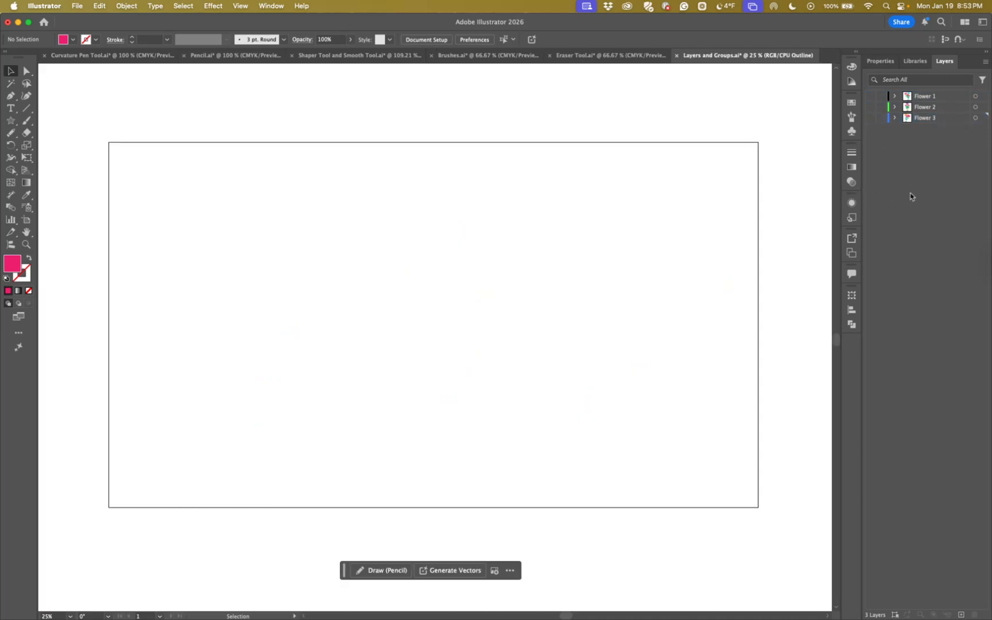
Add a new layer between Flower 2 and Flower 3 and name it Image
left_click(240, 7)
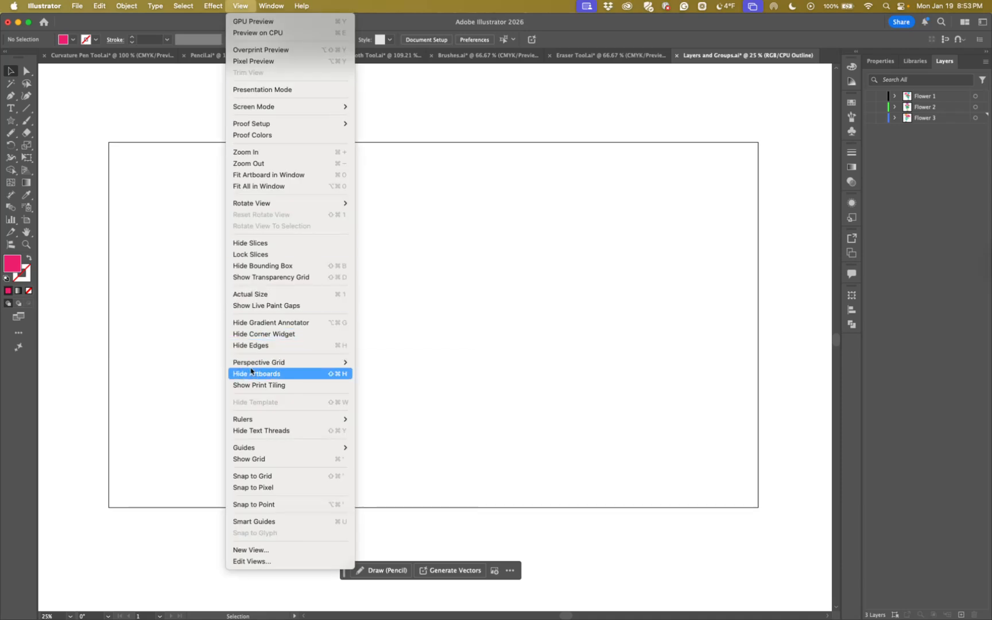
left_click(252, 7)
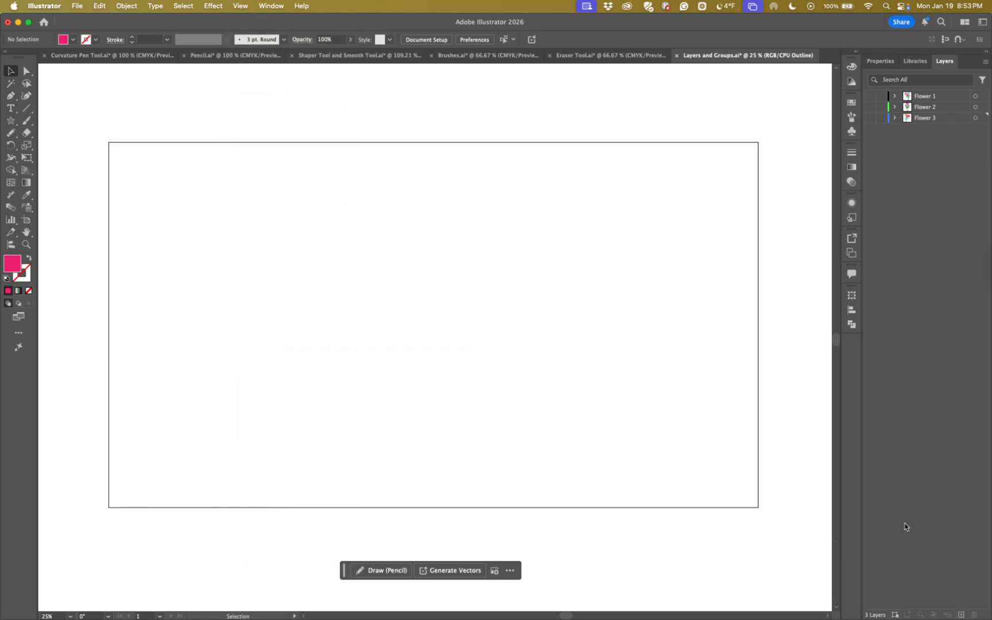
left_click(961, 616)
key("super+y")
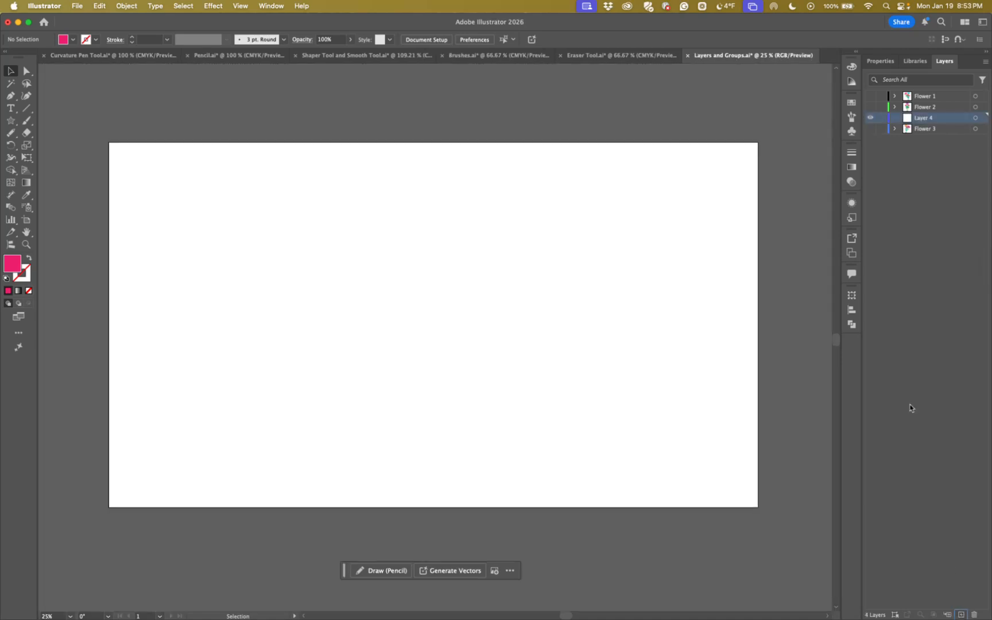
double_click(926, 119)
key("BackSpace")
key("Return")
Place Turtle.jpg as an embedded image on the Image layer, about 1224 px wide and 2047 px high
left_click(76, 6)
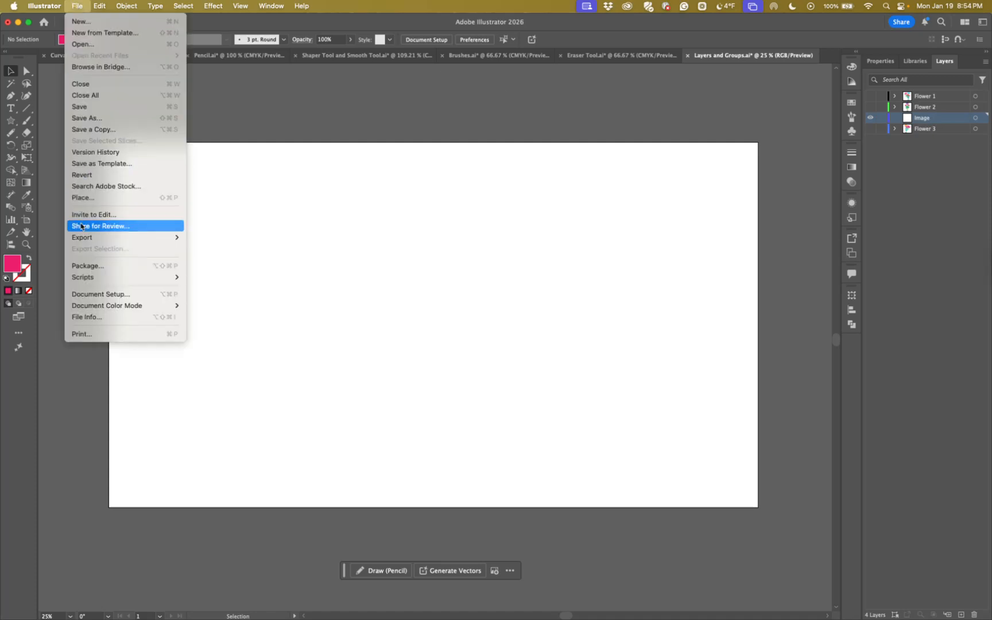
left_click(80, 197)
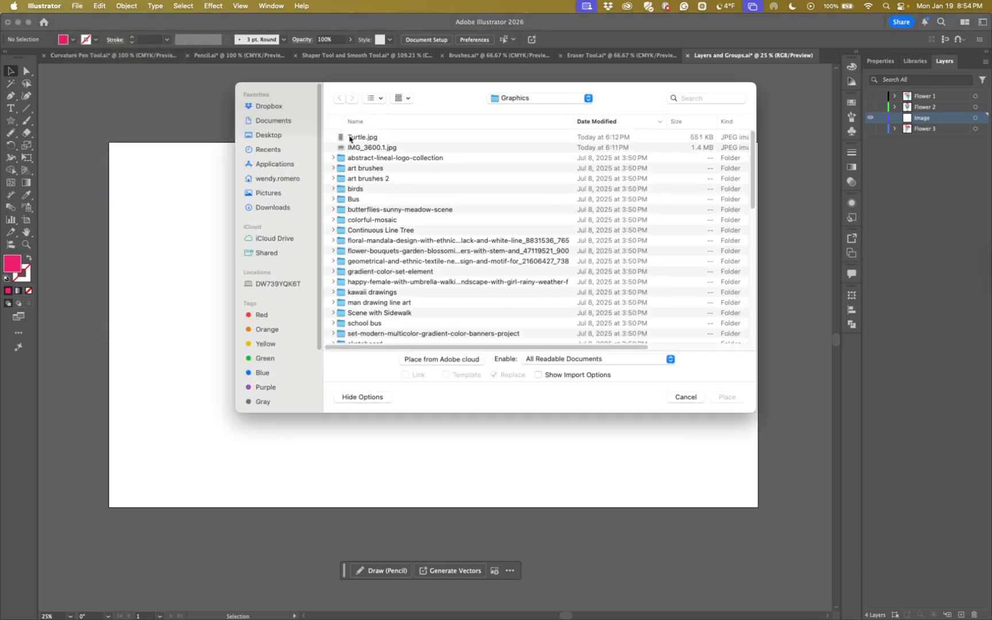
left_click(353, 138)
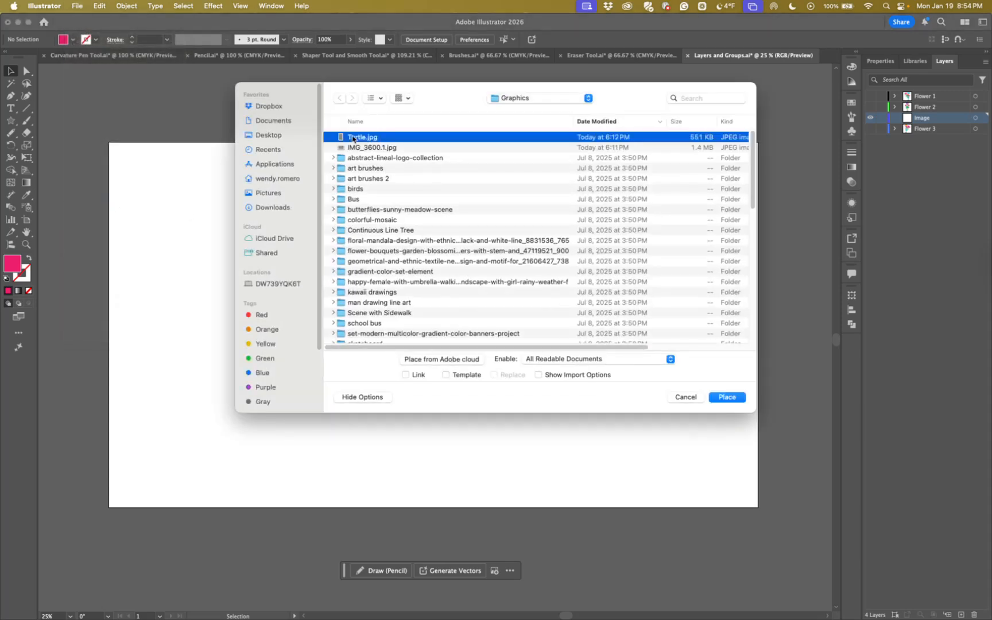
left_click(728, 398)
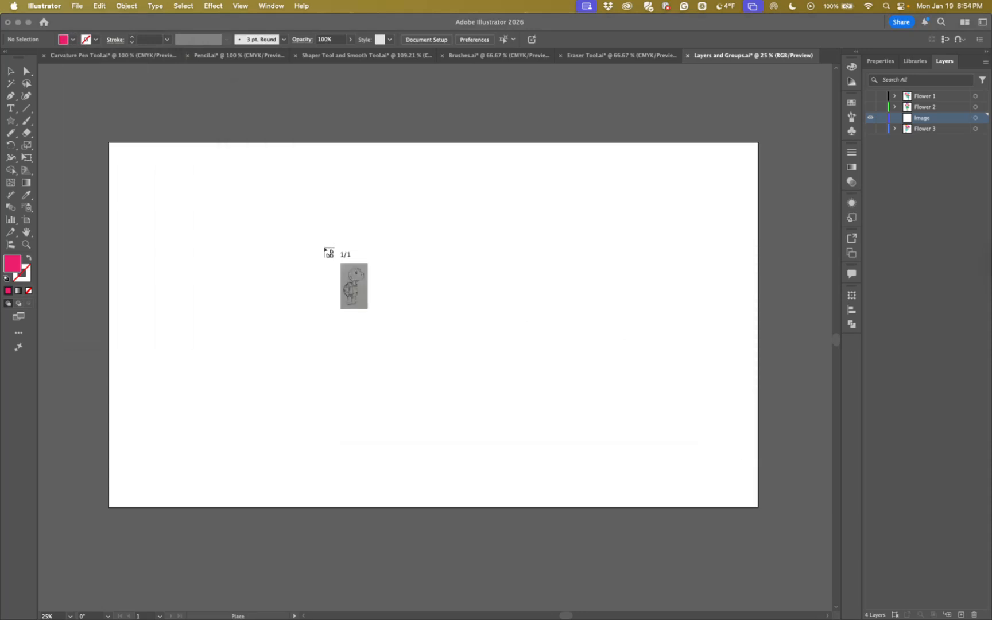
left_click_drag(268, 152, 514, 501)
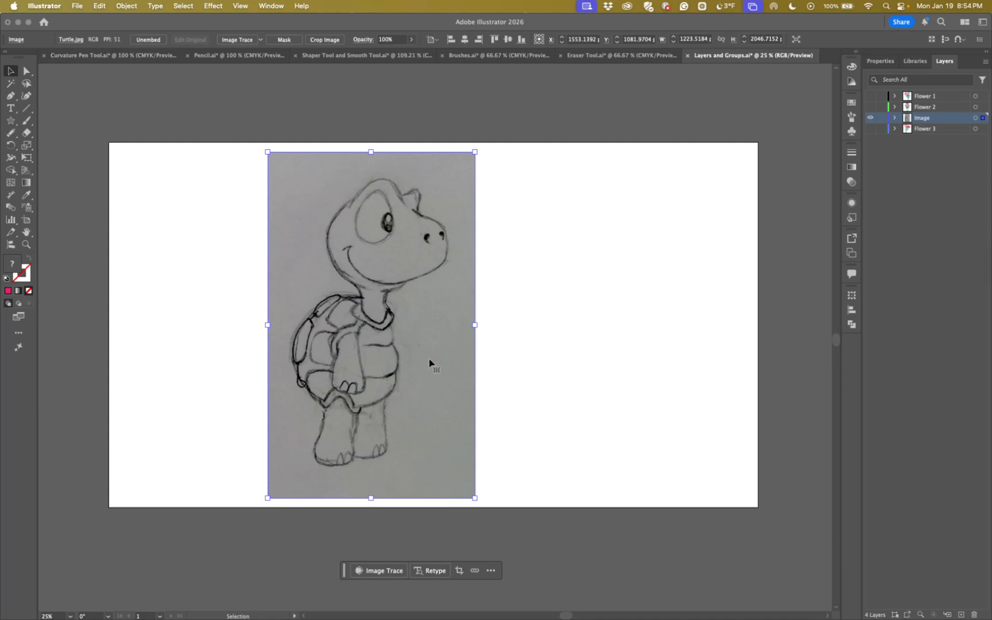
Unembed the turtle sketch as the Photoshop file Turtle.psd in the Graphics folder, and display the document's linked files beside the sketch
left_click(148, 40)
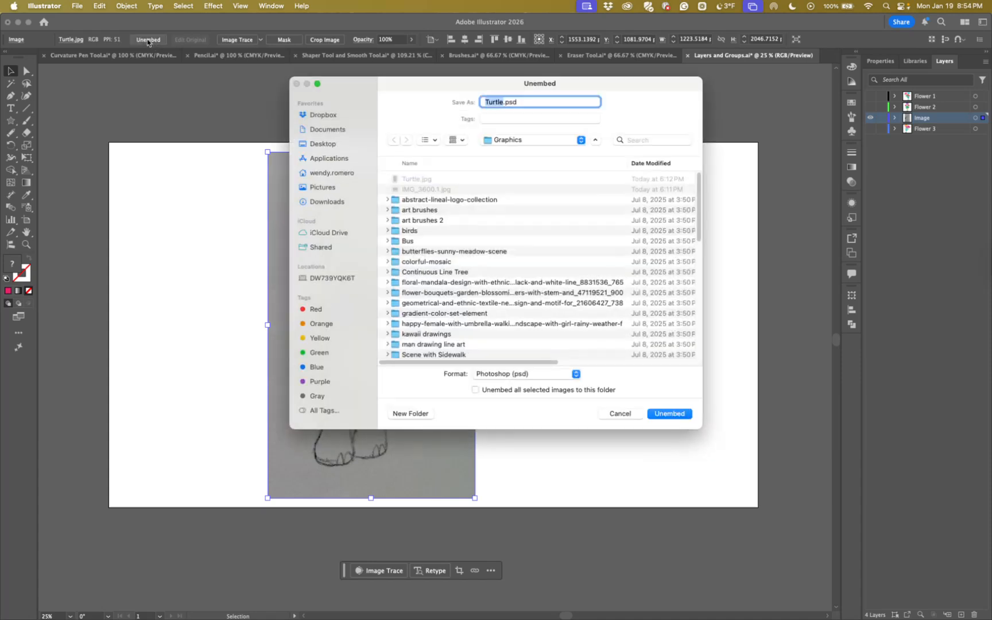
left_click(666, 415)
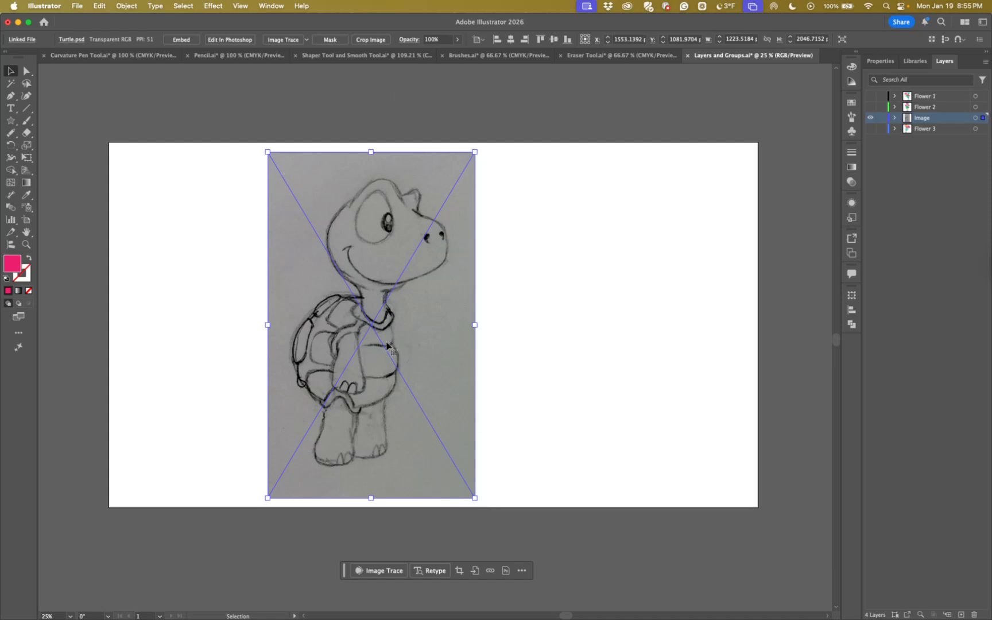
left_click(267, 7)
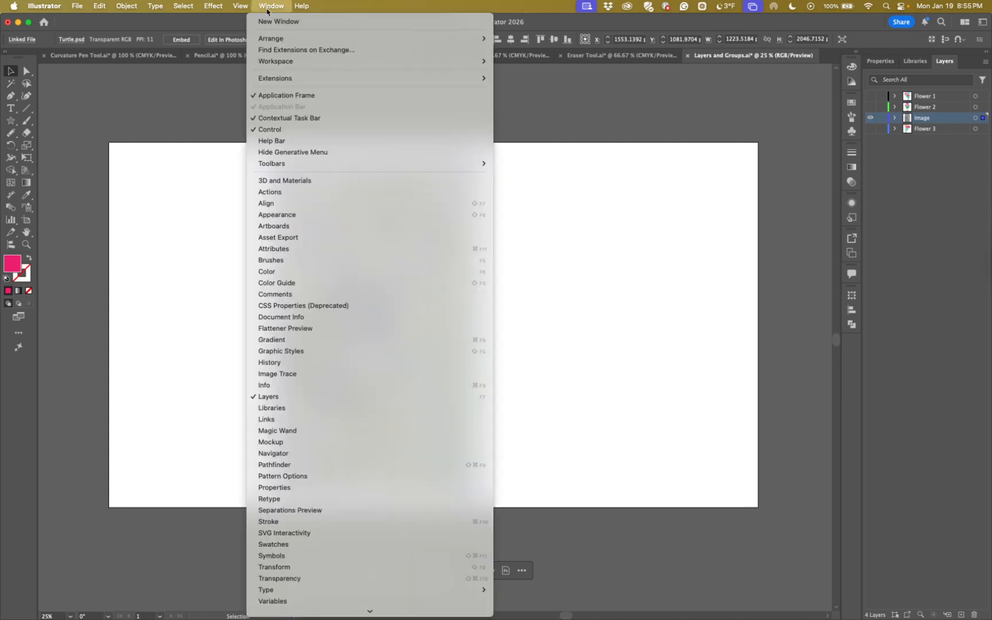
left_click(276, 419)
left_click_drag(298, 201, 184, 196)
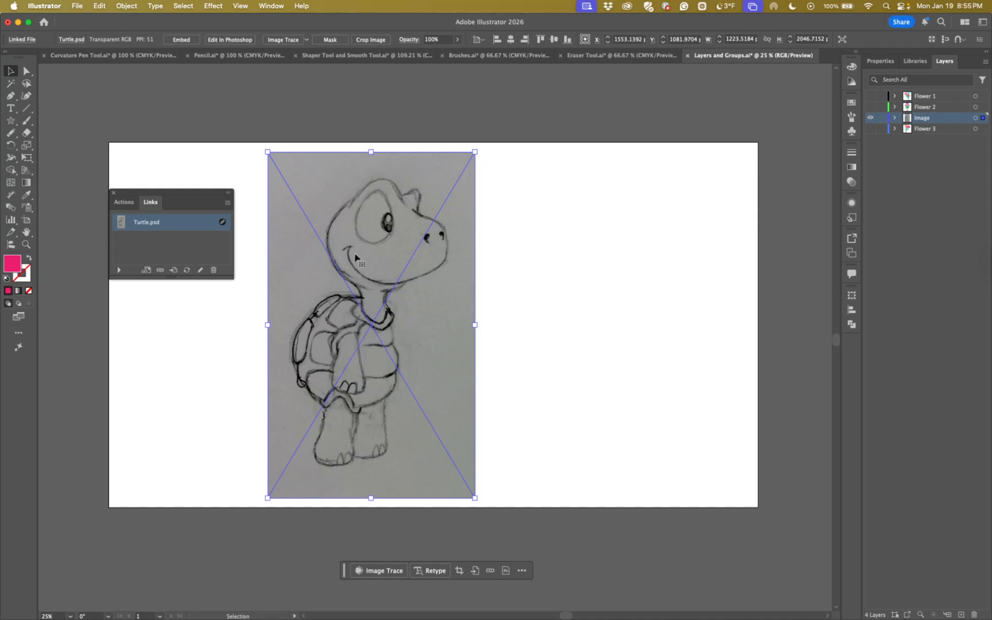
Embed Turtle.psd with preview shown and layers converted to objects, close the linked files list, and show the clip group's properties
left_click(175, 41)
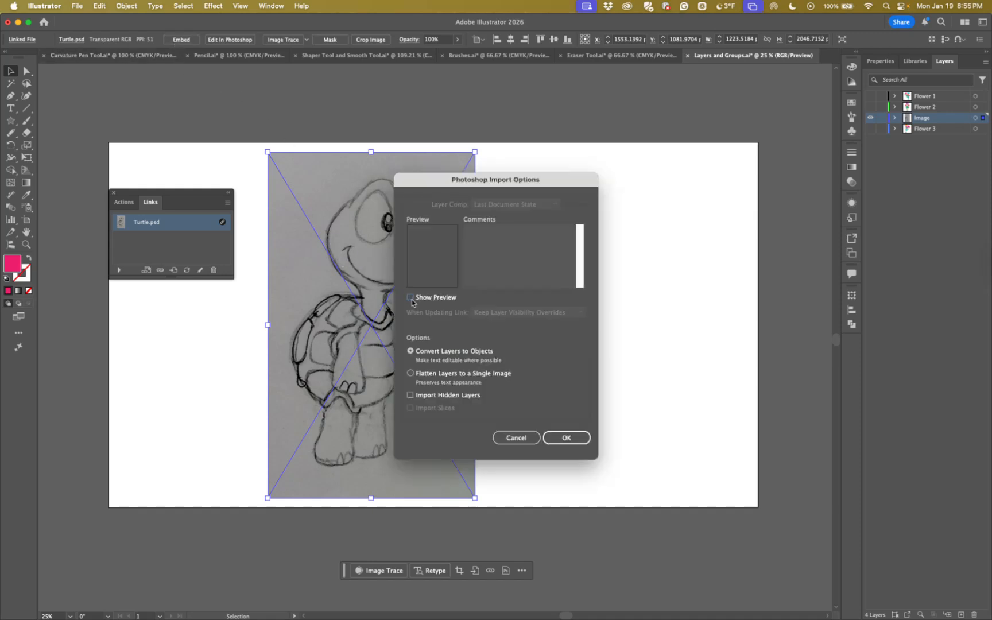
left_click(410, 298)
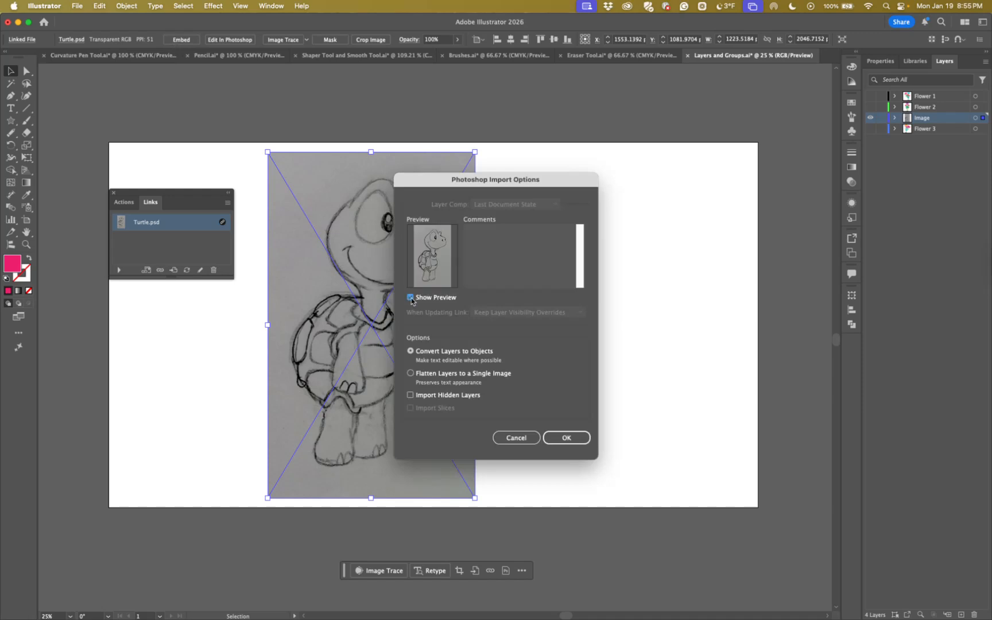
left_click(560, 439)
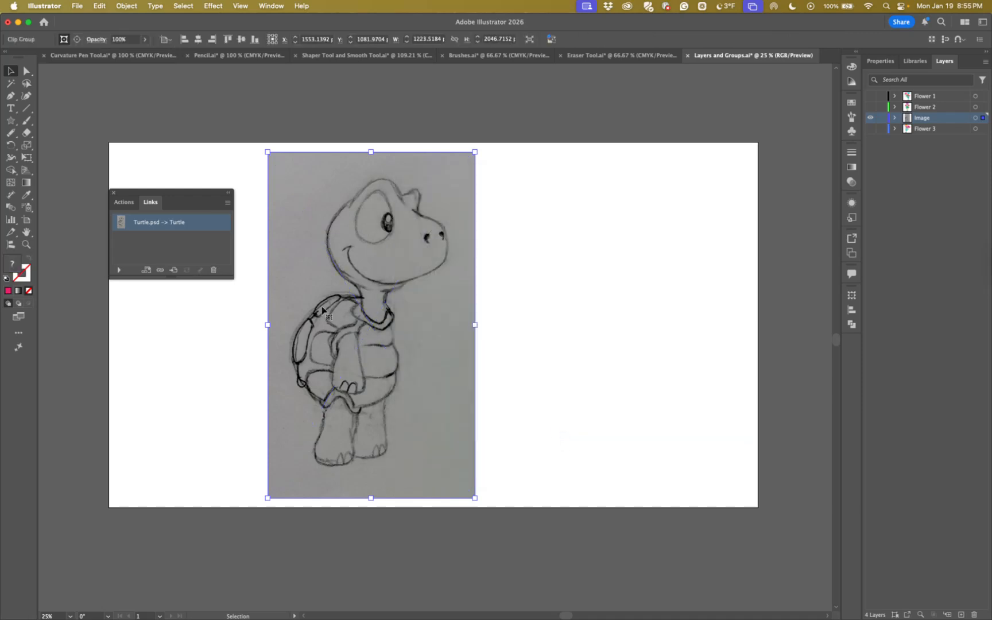
left_click(114, 194)
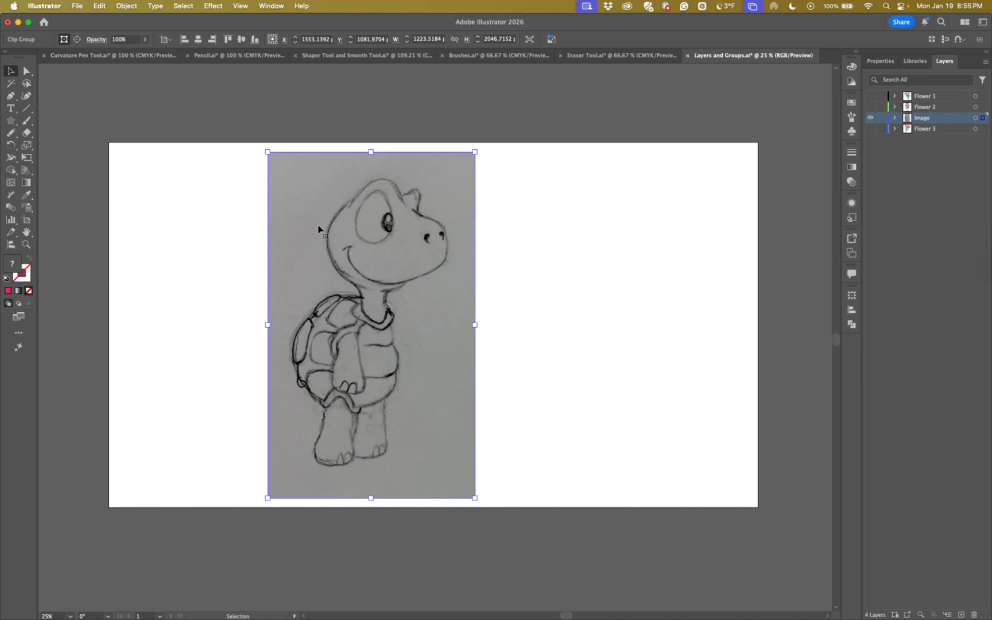
left_click(880, 61)
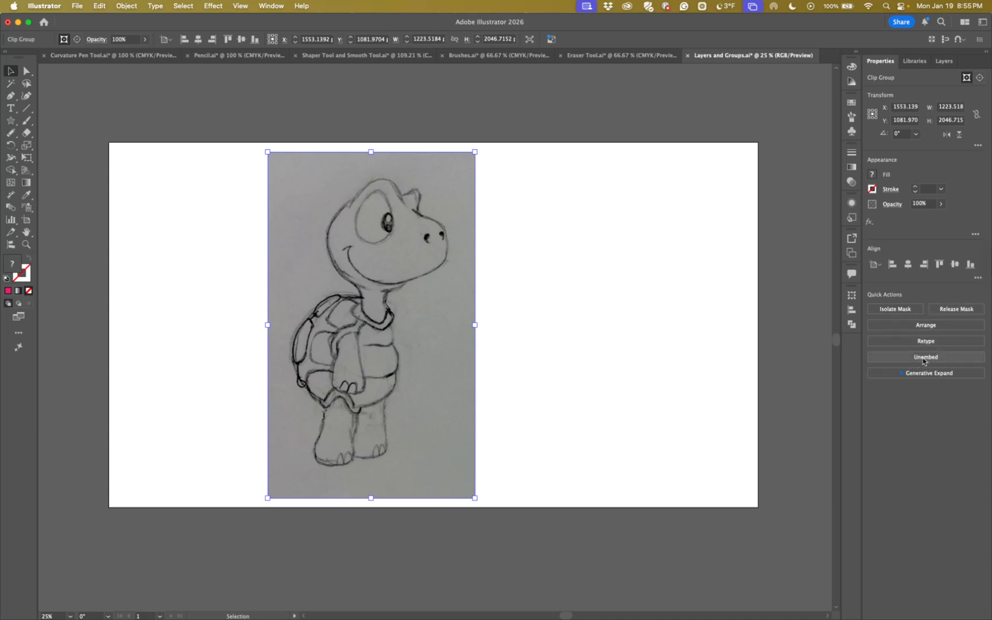
Rename the Image layer as Turtle and lock it
left_click(944, 61)
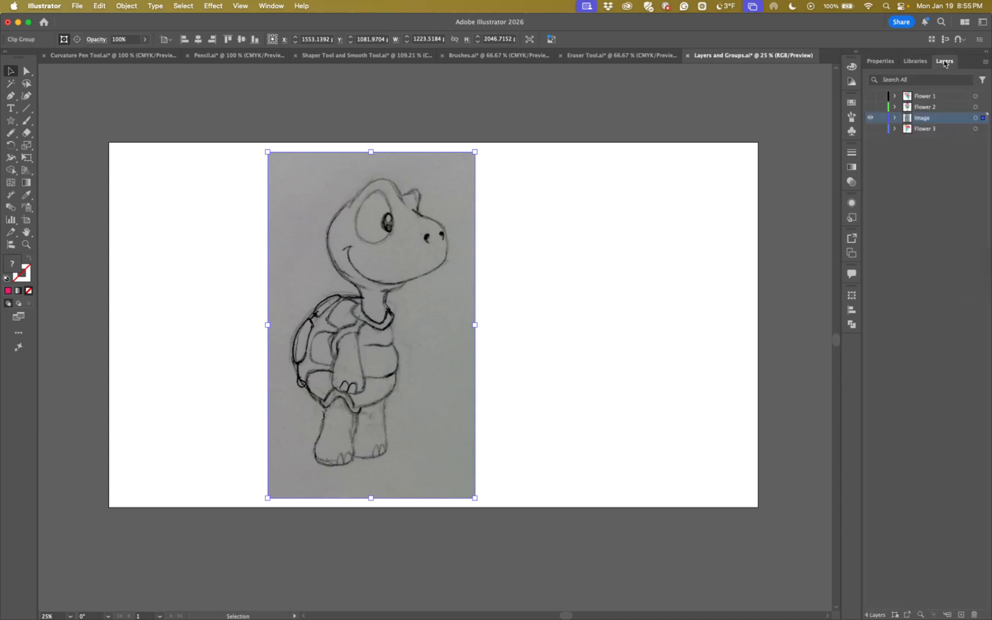
double_click(923, 120)
type("Tu")
key("Return")
left_click(881, 118)
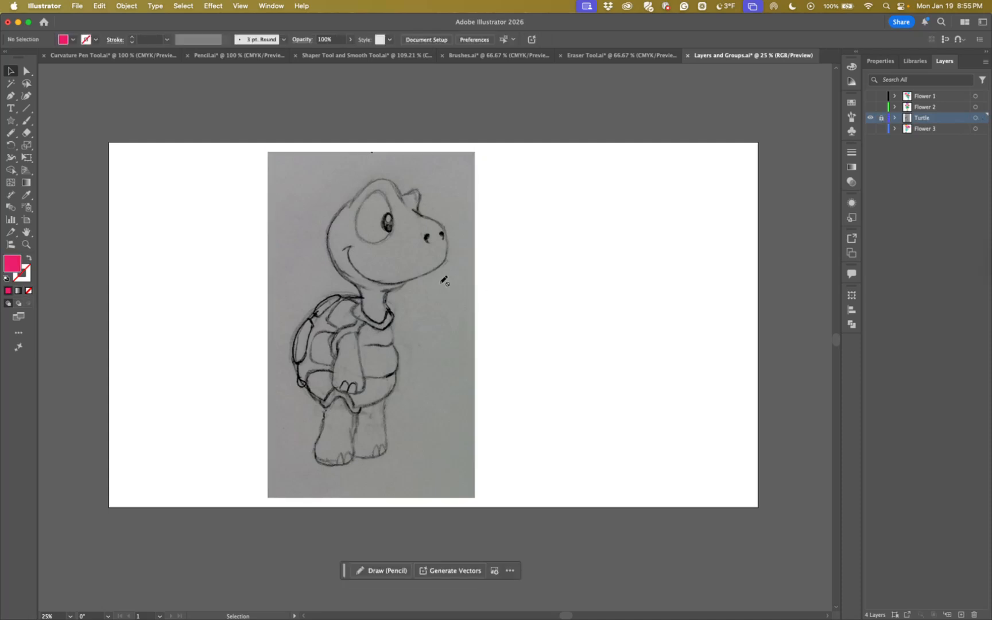
Turn the unlocked Turtle layer into a template layer with images dimmed to 50%, and toggle its visibility off and on
left_click(10, 96)
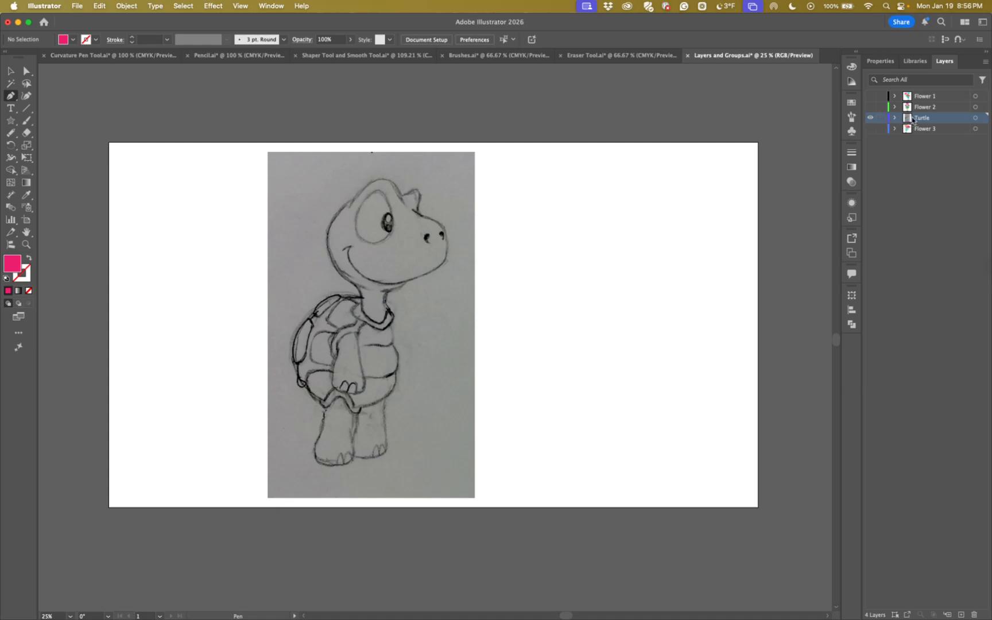
double_click(908, 120)
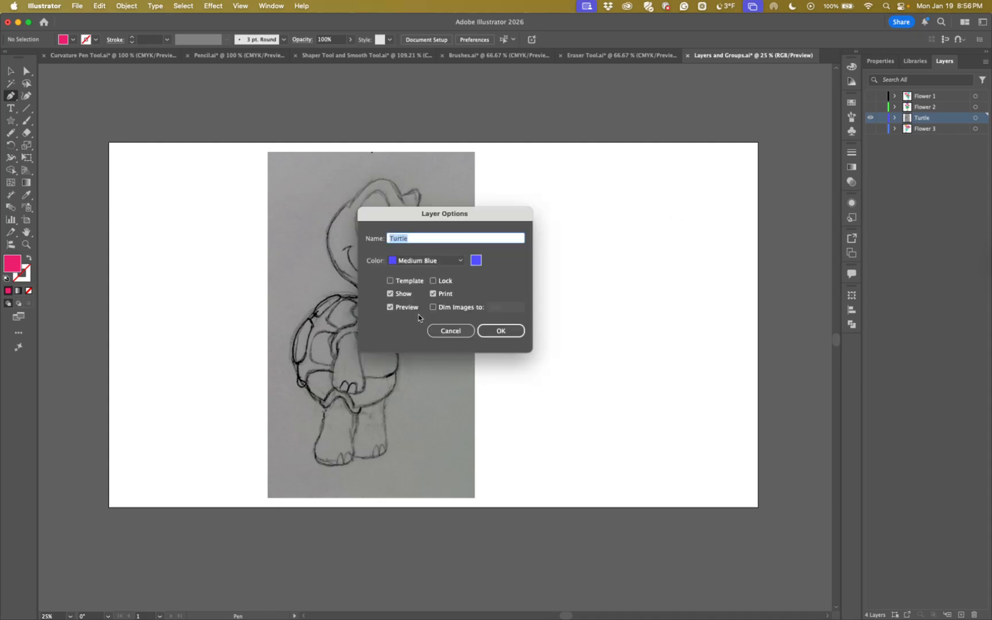
left_click(390, 281)
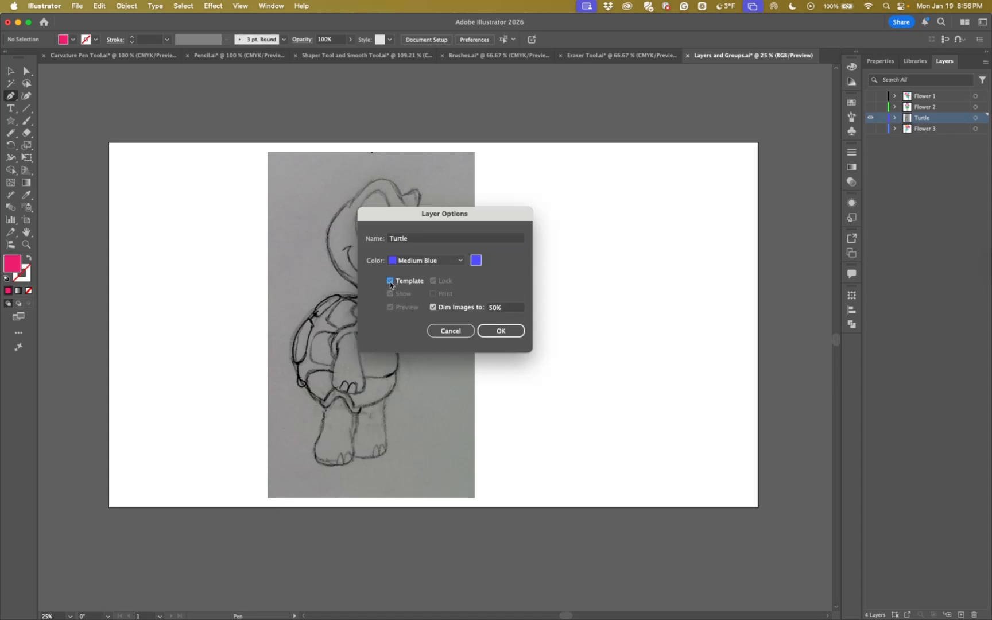
left_click(495, 333)
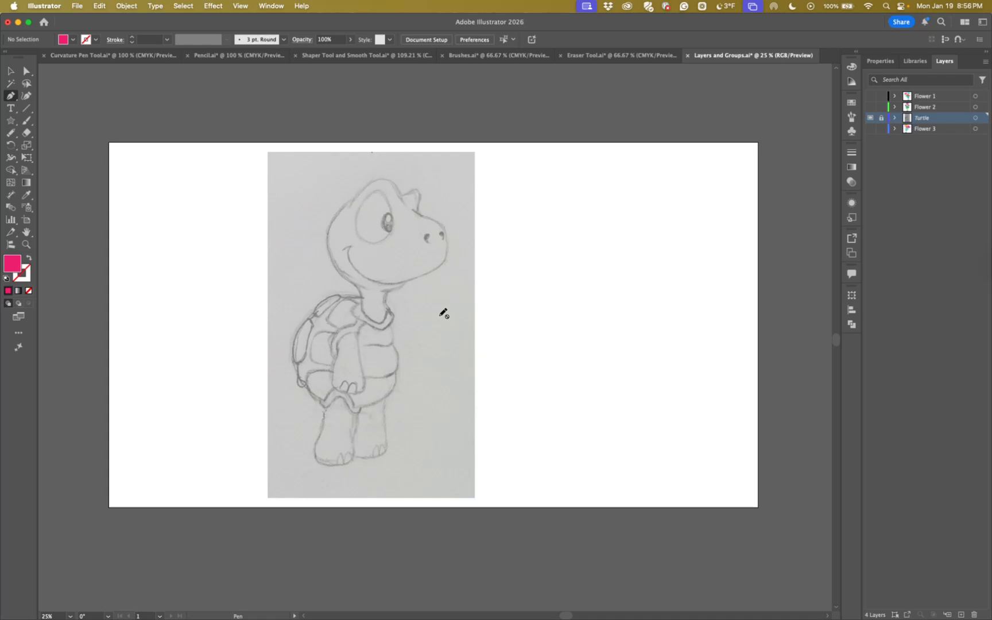
left_click(870, 118)
left_click(870, 118)
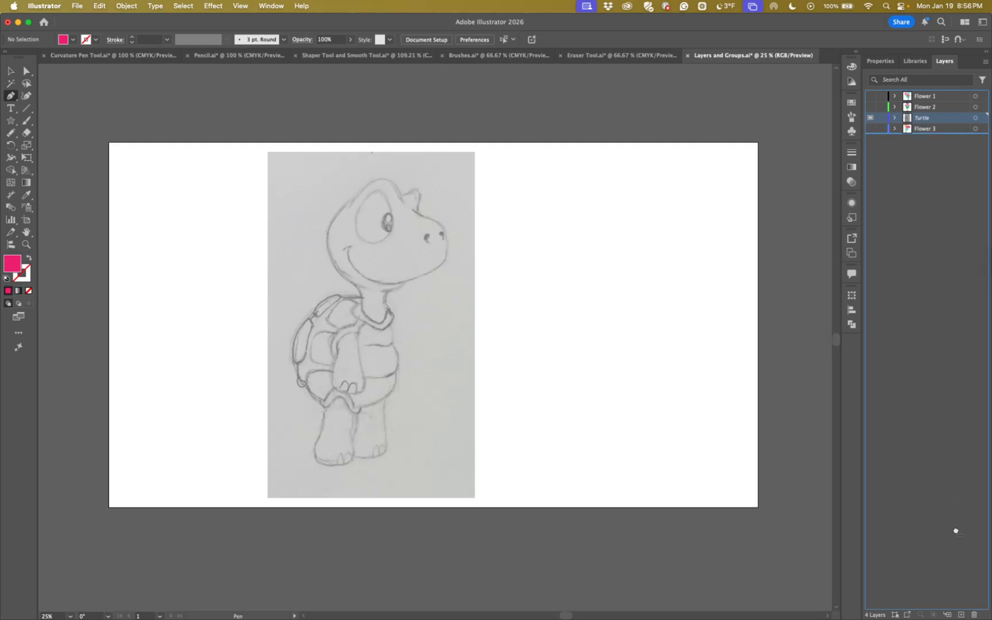
Delete the Turtle layer and show the Flower 1, Flower 2 and Flower 3 layers in full-color preview
left_click(974, 615)
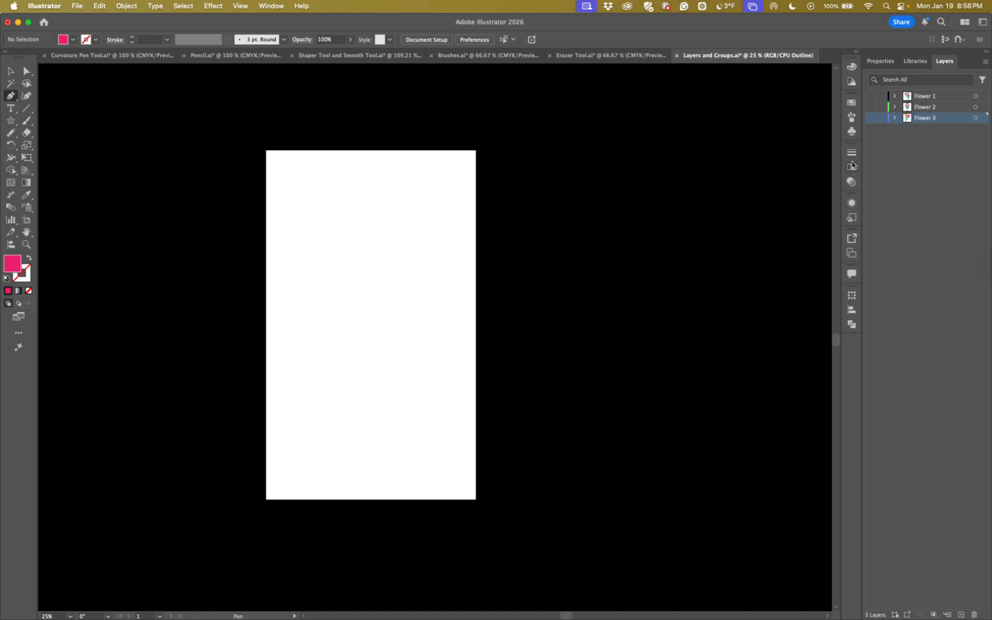
left_click(886, 147)
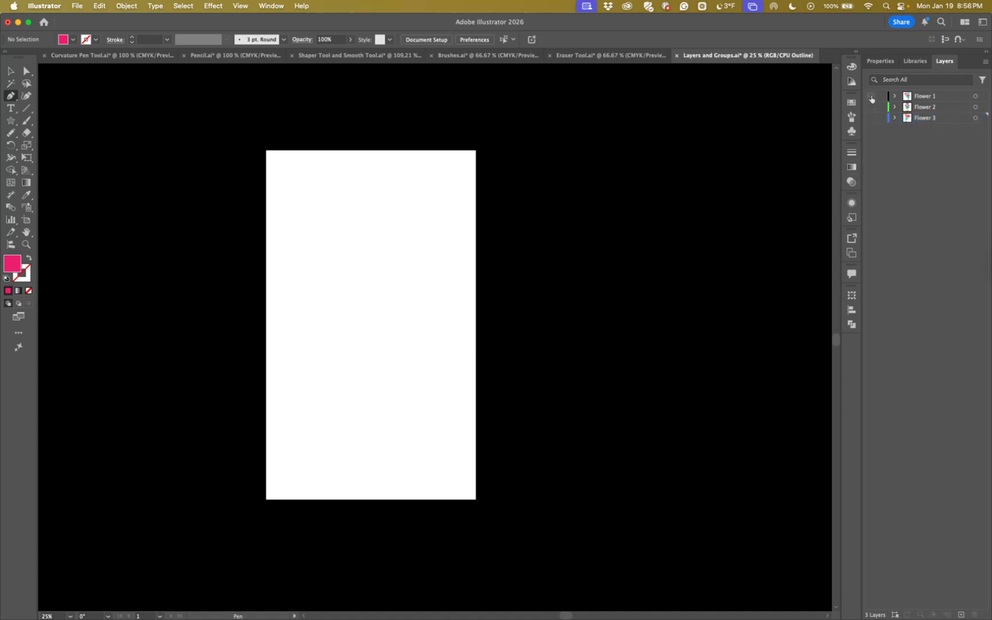
key("super+y")
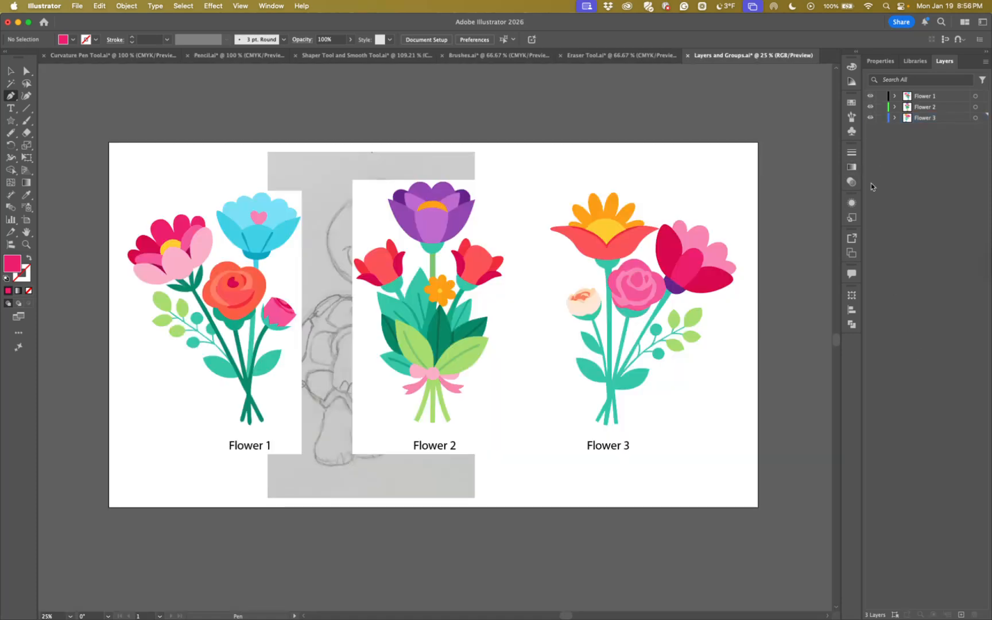
left_click(11, 71)
scroll(351, 218, "up", 5)
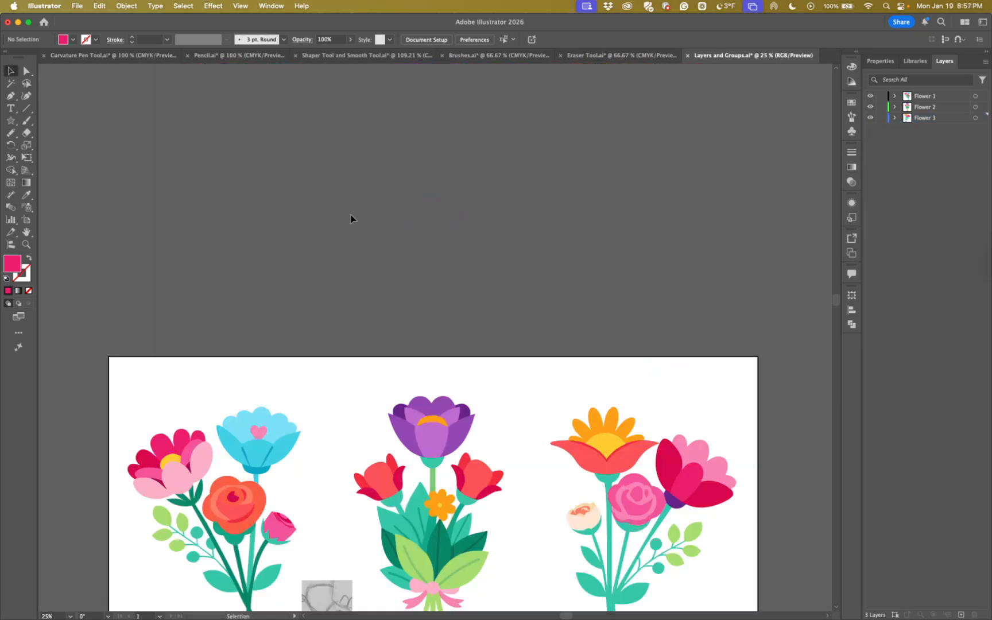
scroll(351, 218, "down", 5)
scroll(351, 219, "up", 2)
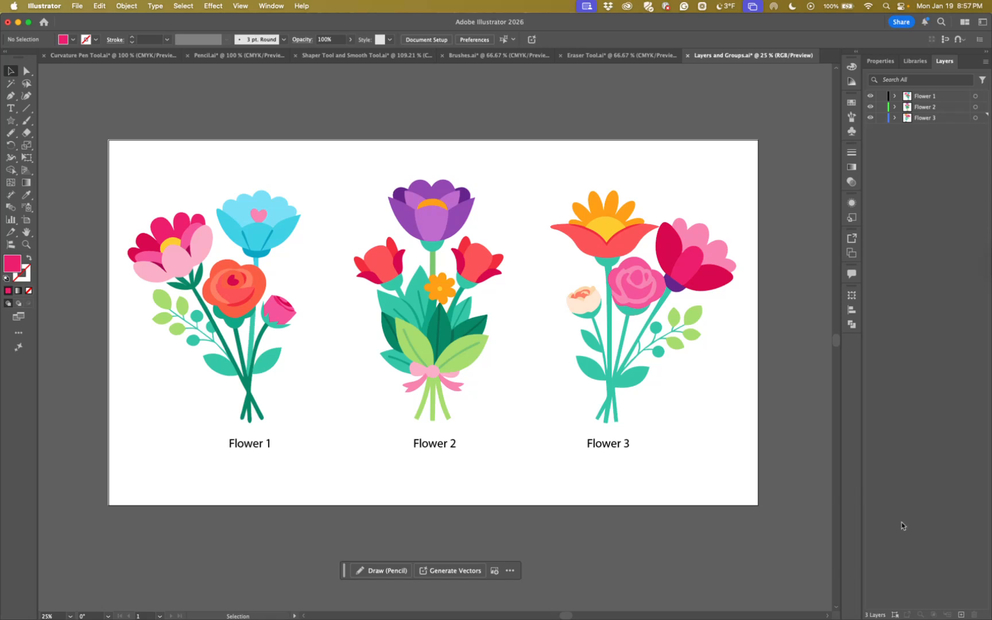
Add a new layer at the bottom of the layer stack, below Flower 3, and name it Background Fill
left_click(912, 120)
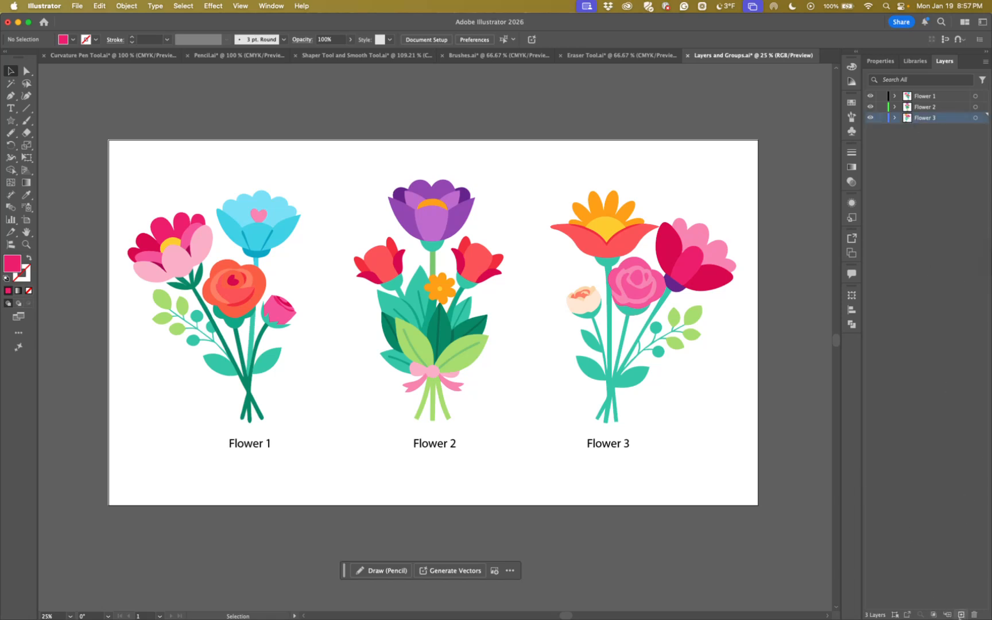
left_click(962, 614)
left_click_drag(914, 119, 917, 136)
left_click_drag(926, 133, 924, 108)
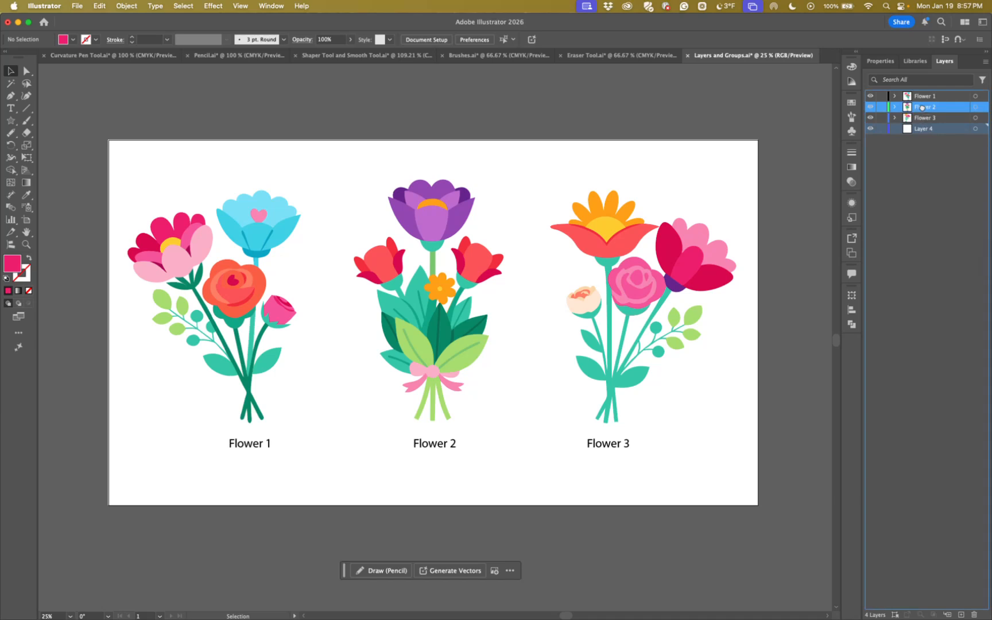
left_click_drag(922, 107, 920, 134)
double_click(921, 129)
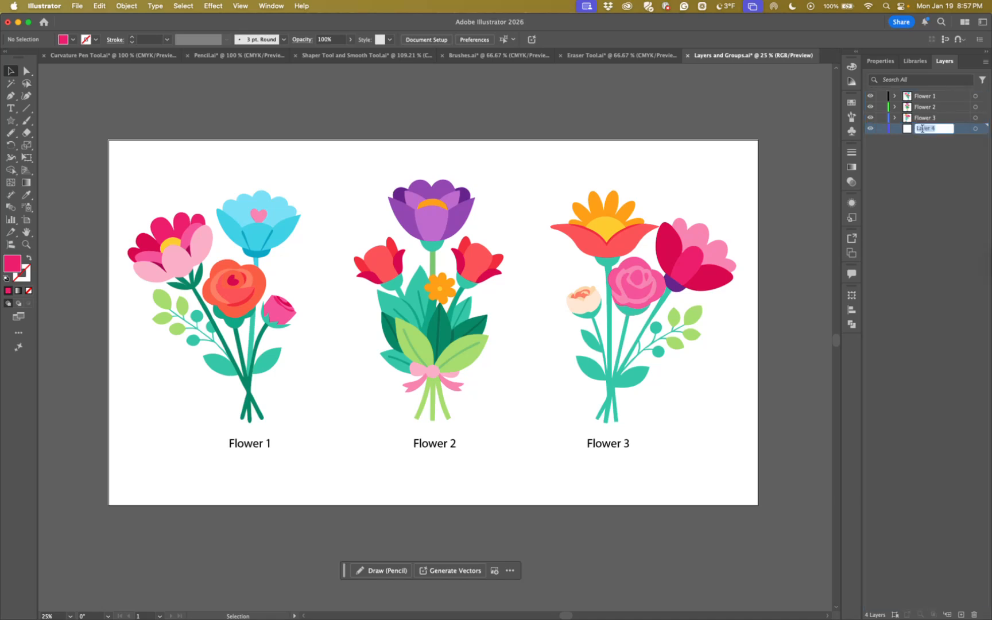
type("B")
type("ackground Fill")
key("Return")
Draw a rectangle about 3840 px wide and 2154 px high over the whole artboard on the Background Fill layer
left_click(12, 121)
left_click(35, 125)
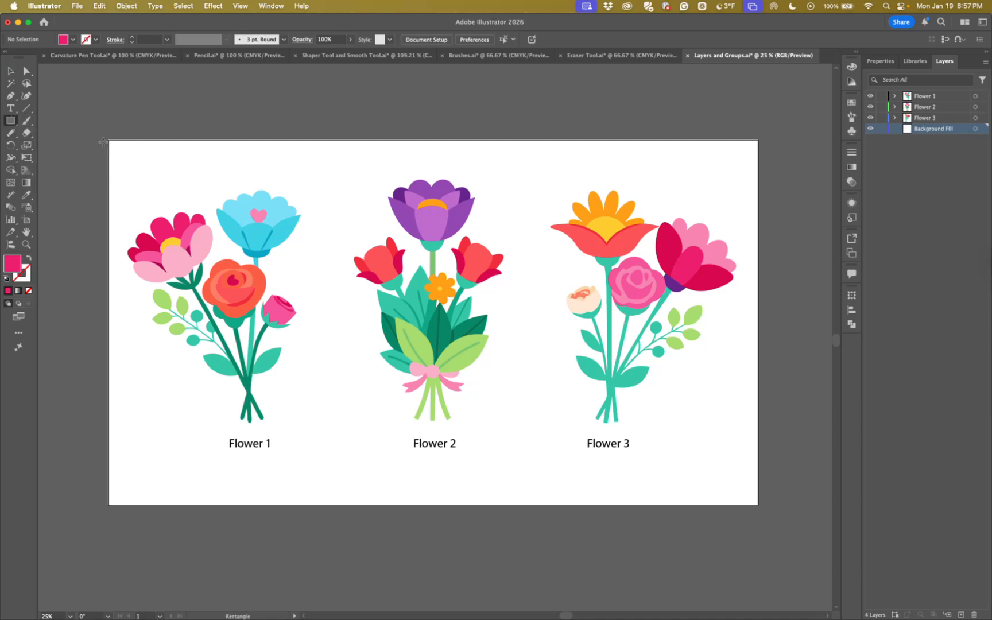
left_click_drag(106, 139, 696, 504)
left_click_drag(458, 456, 503, 442)
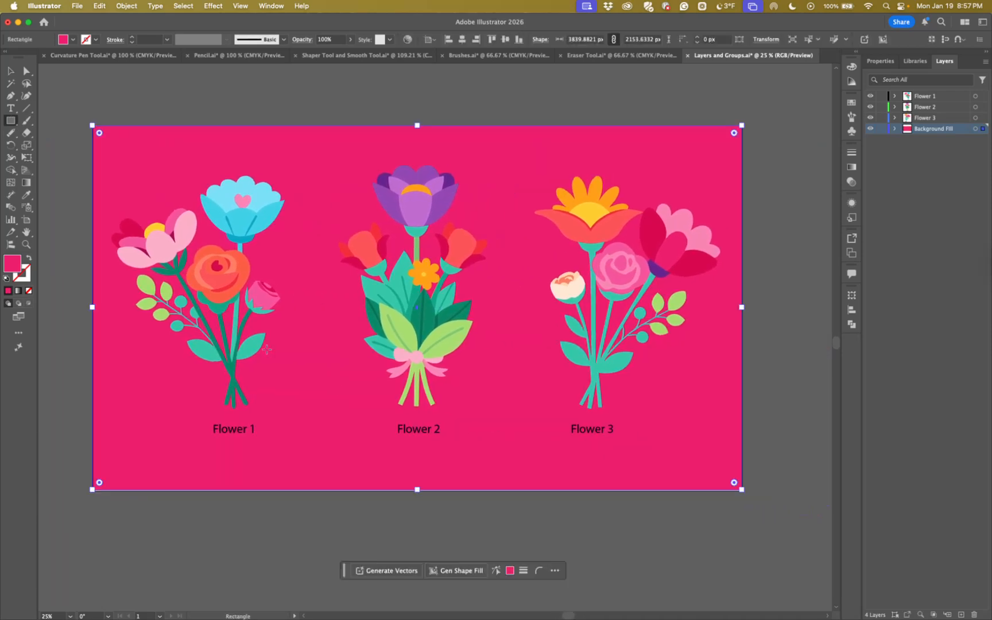
Set the background rectangle's fill to the muted beige color a8a183
double_click(13, 265)
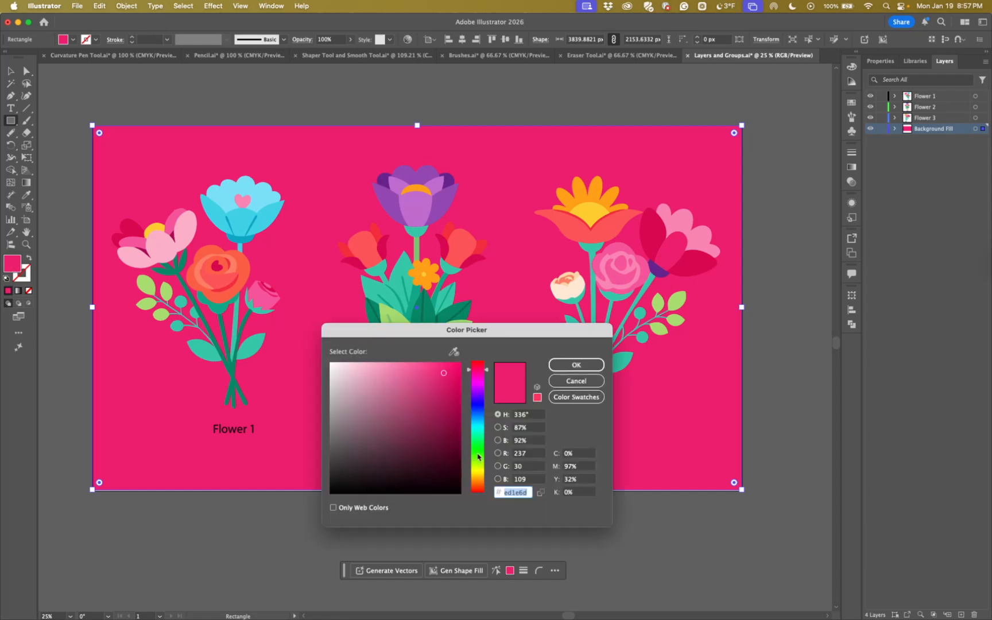
left_click(477, 472)
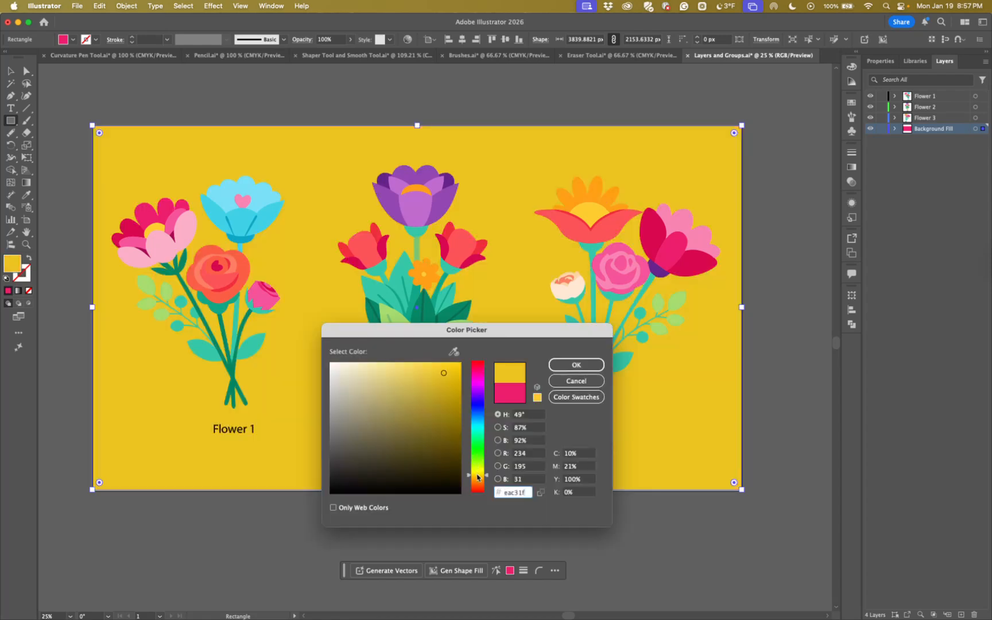
left_click(374, 448)
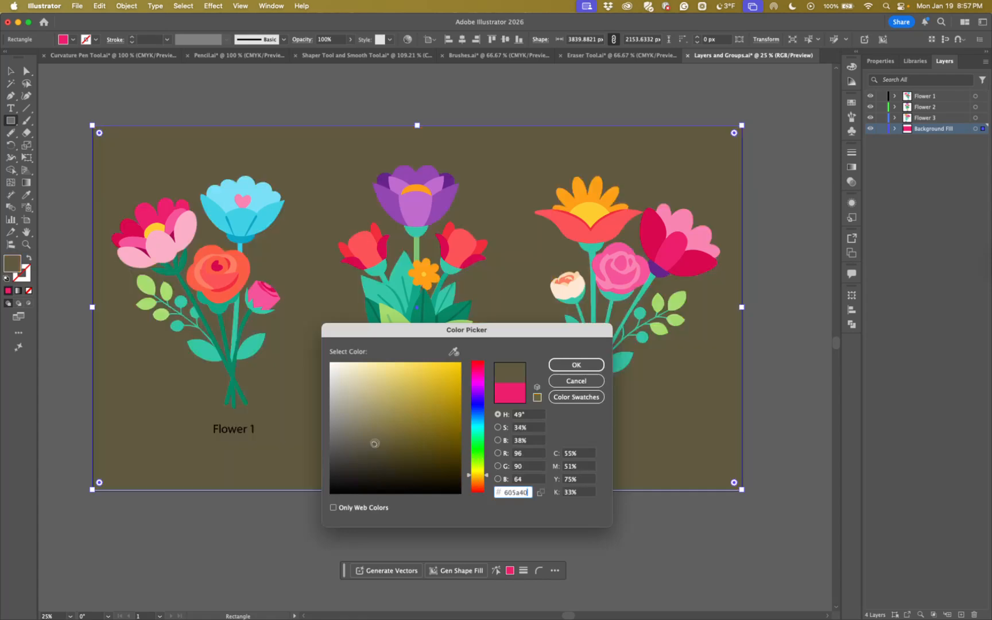
left_click(369, 427)
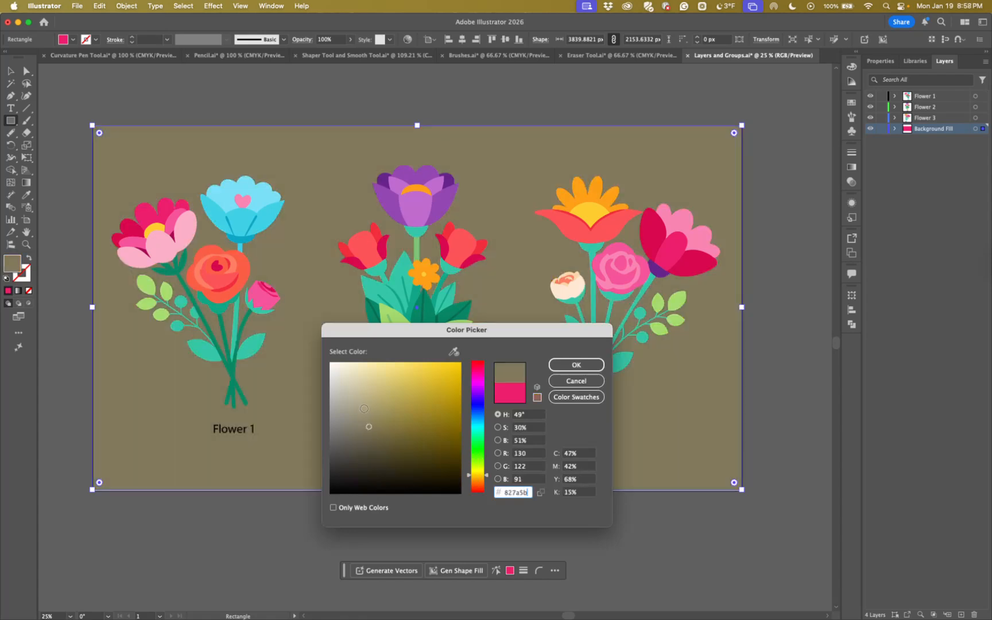
left_click(364, 410)
left_click(358, 406)
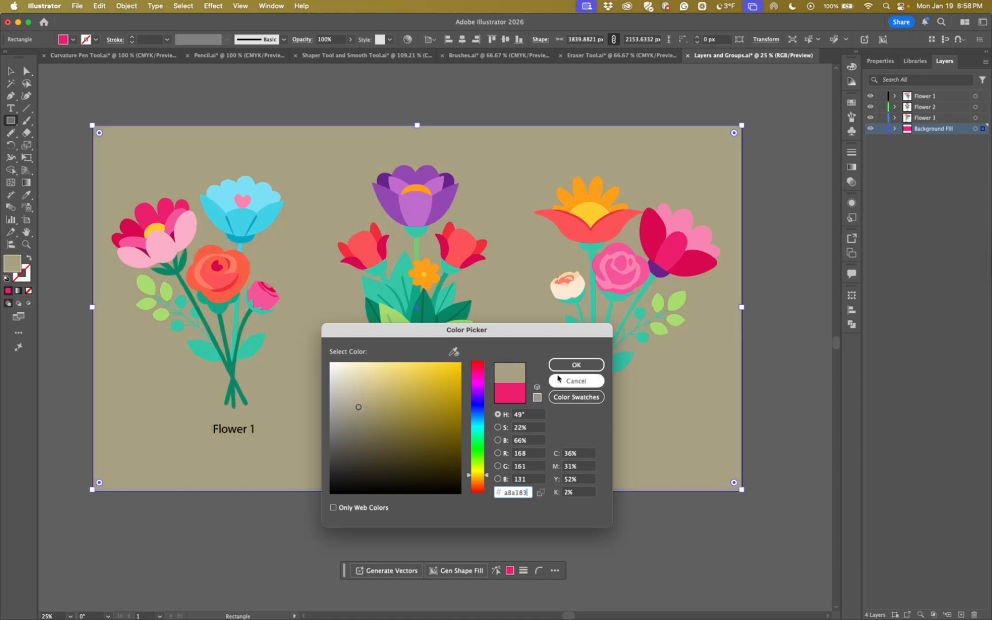
left_click(576, 365)
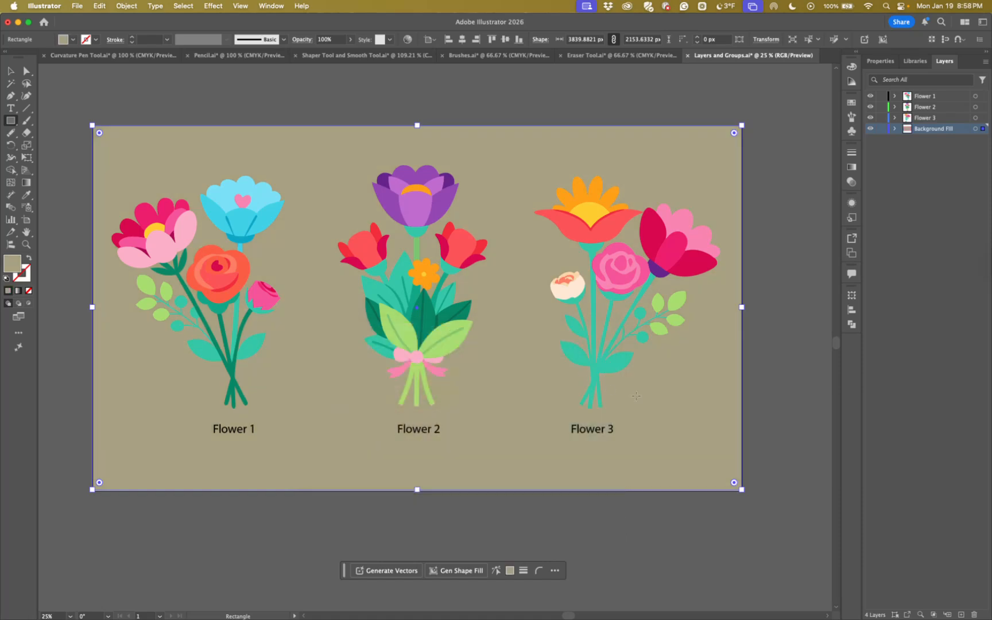
Extend the background rectangle to a height of about 2167 px so it covers the artboard's lower edge
left_click(11, 70)
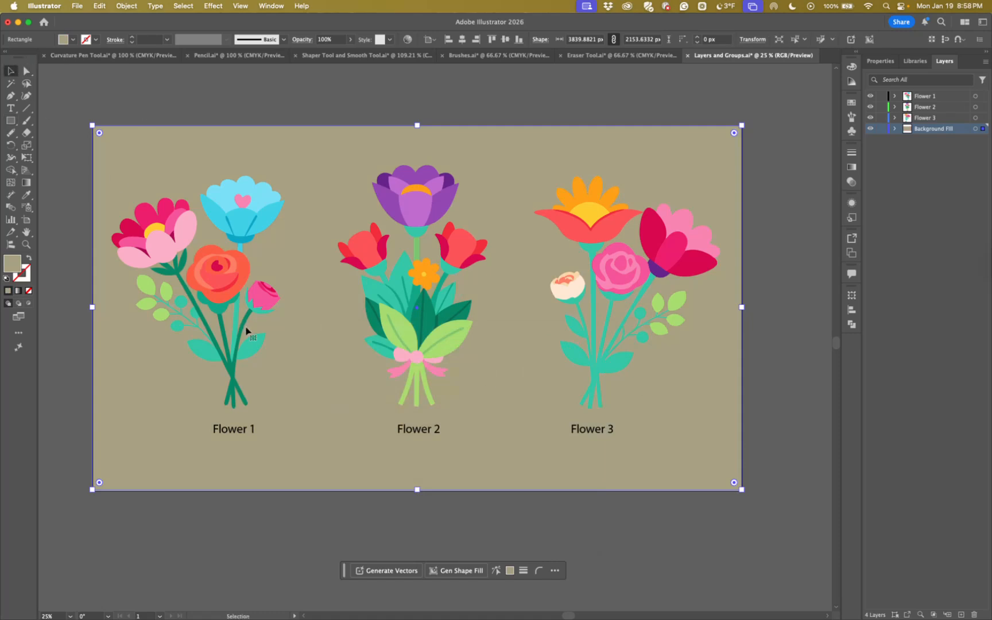
mouse_move(314, 374)
left_mouse_down()
mouse_move(319, 387)
mouse_move(316, 373)
left_mouse_up()
left_click_drag(417, 489, 418, 492)
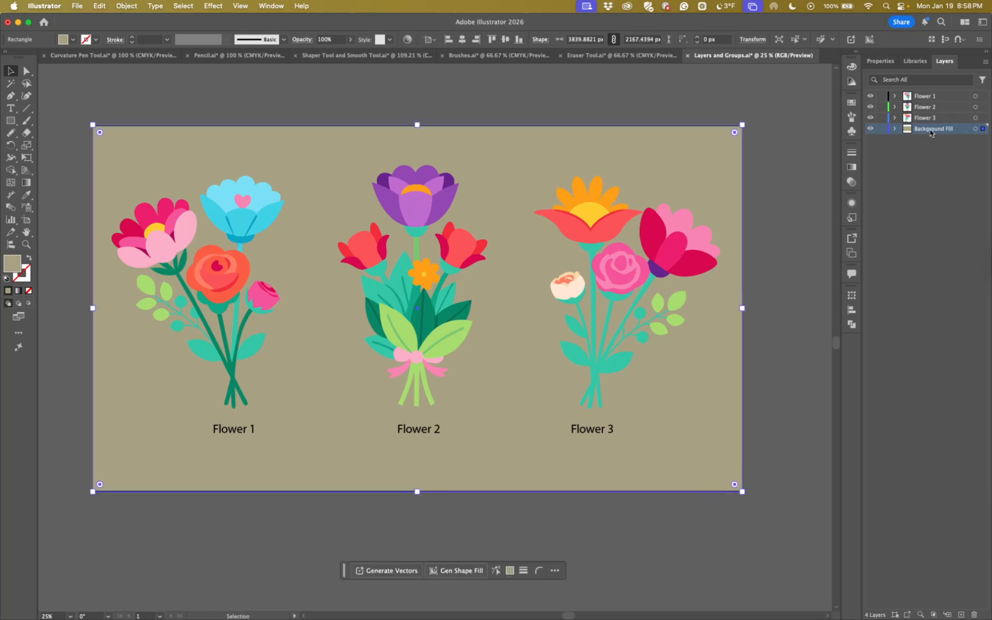
Move the Background Fill layer above Flower 1, and return it to the bottom of the stack below Flower 3
left_click_drag(931, 133, 926, 94)
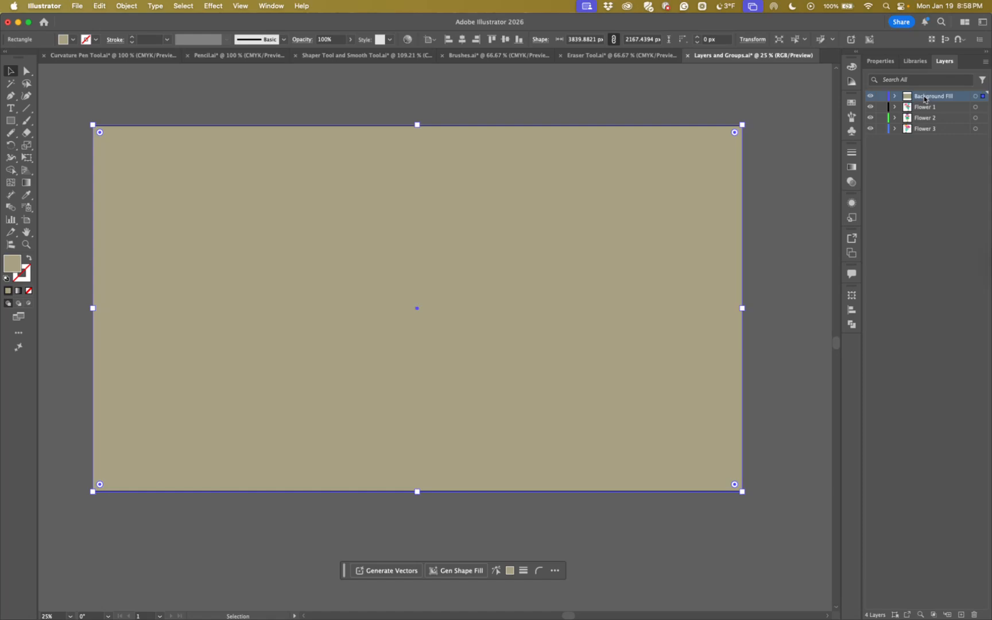
left_click_drag(924, 98, 924, 134)
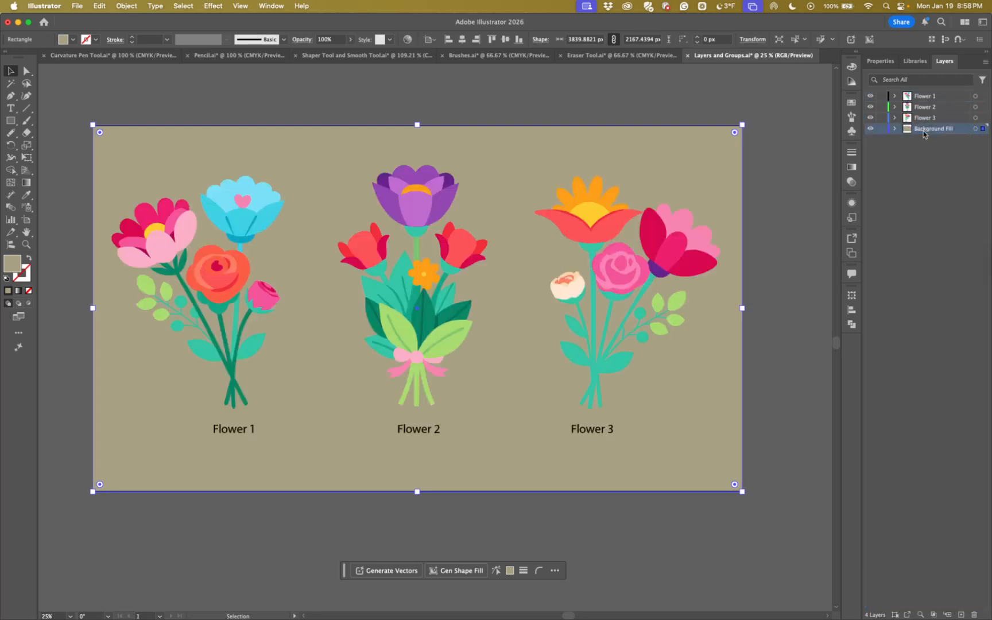
Expand the Flower 2 layer's contents and hide the tenth path listed under its text object
left_click(894, 106)
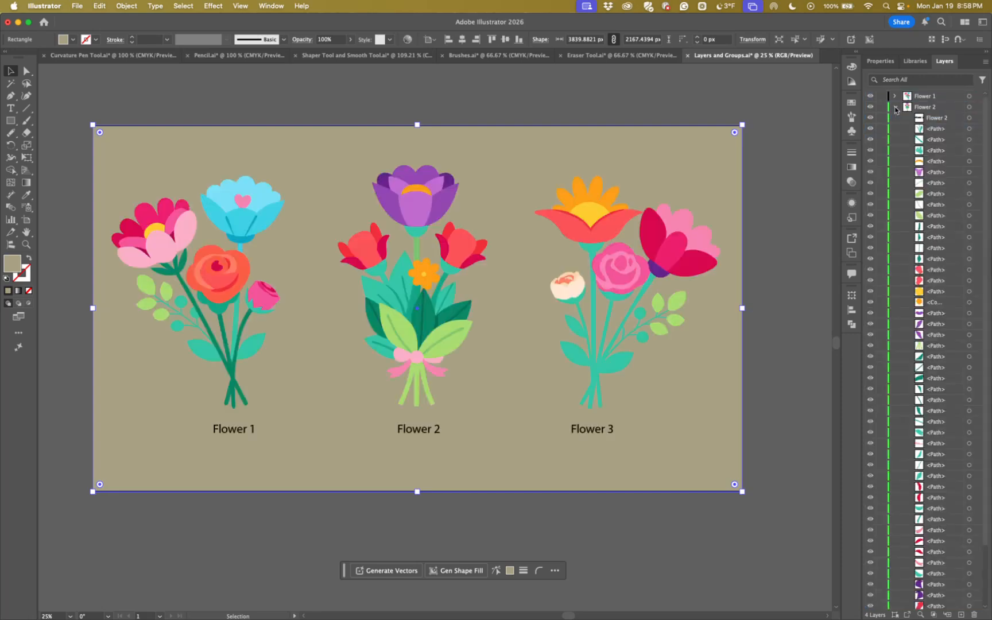
left_click(932, 228)
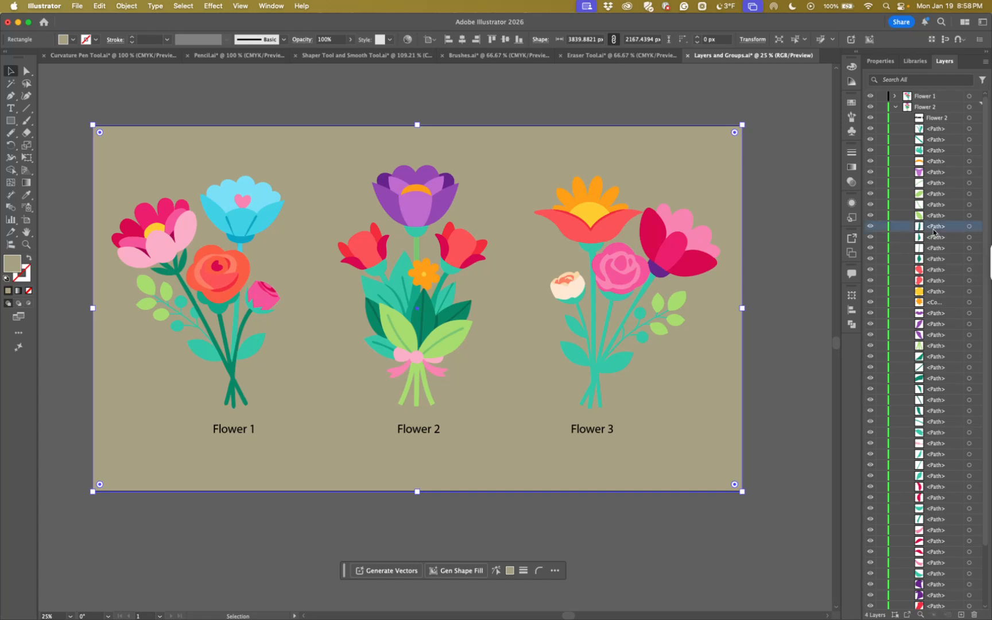
left_click(871, 226)
scroll(870, 227, "down", 3)
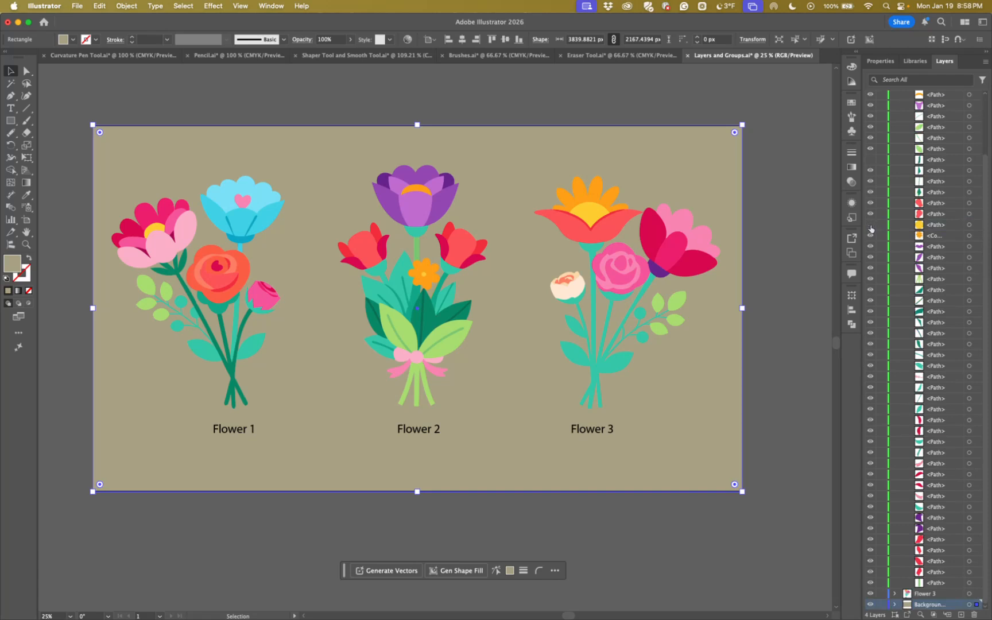
Examine the leaves, stems and orange blossom of the Flower 2 bouquet up close and return to an overview
key("z")
left_click_drag(416, 259, 633, 350)
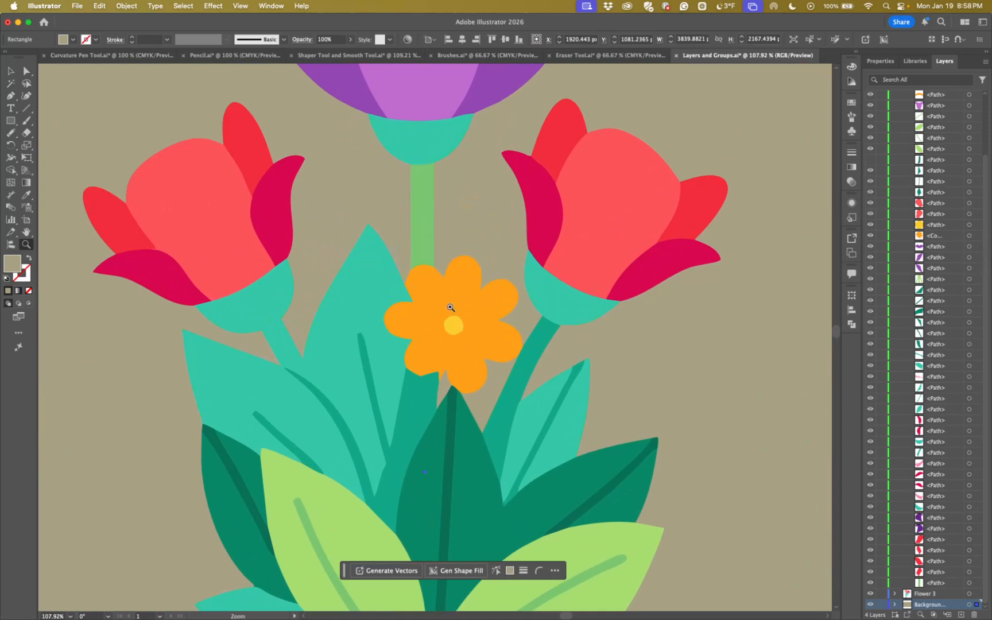
key("super+minus")
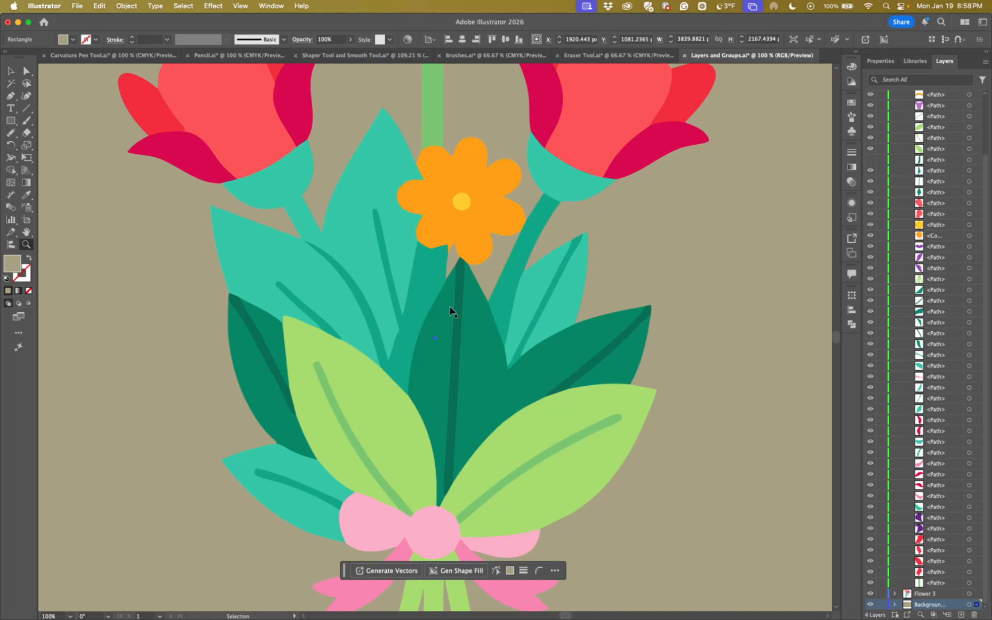
key("super+minus")
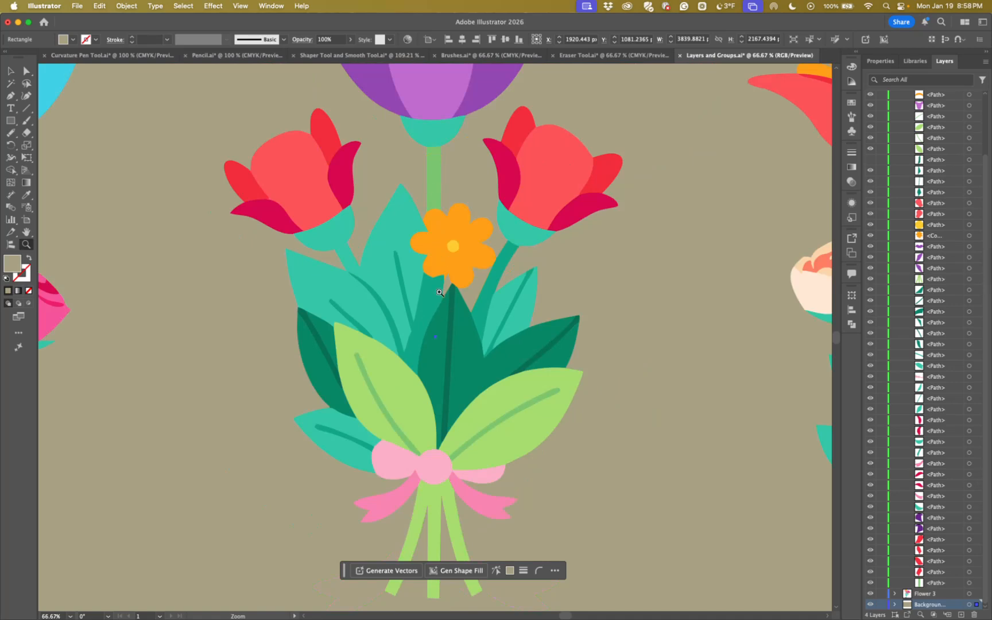
key("super+minus")
key("super+minus")
key("super+minus")
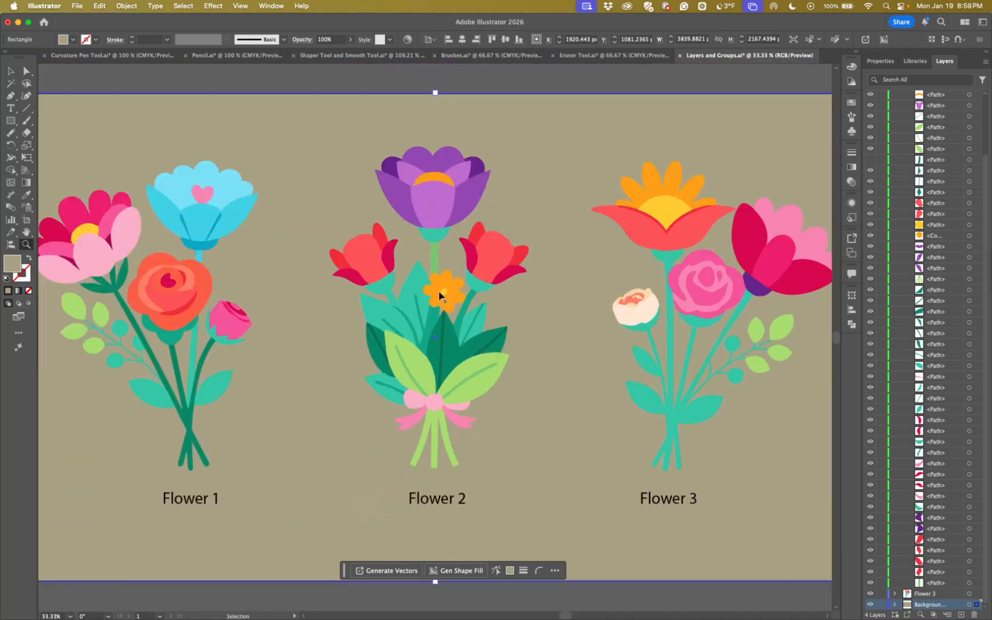
Move the Flower 2 text object below the first path in its layer's stack, and collapse the Flower 2 layer
left_click_drag(535, 373, 519, 345)
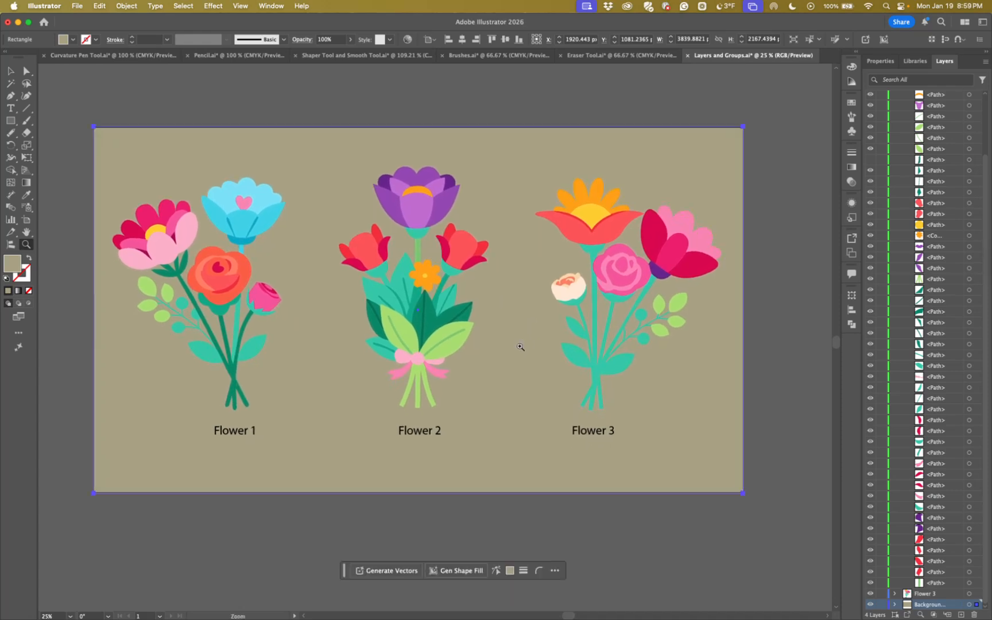
scroll(919, 238, "up", 3)
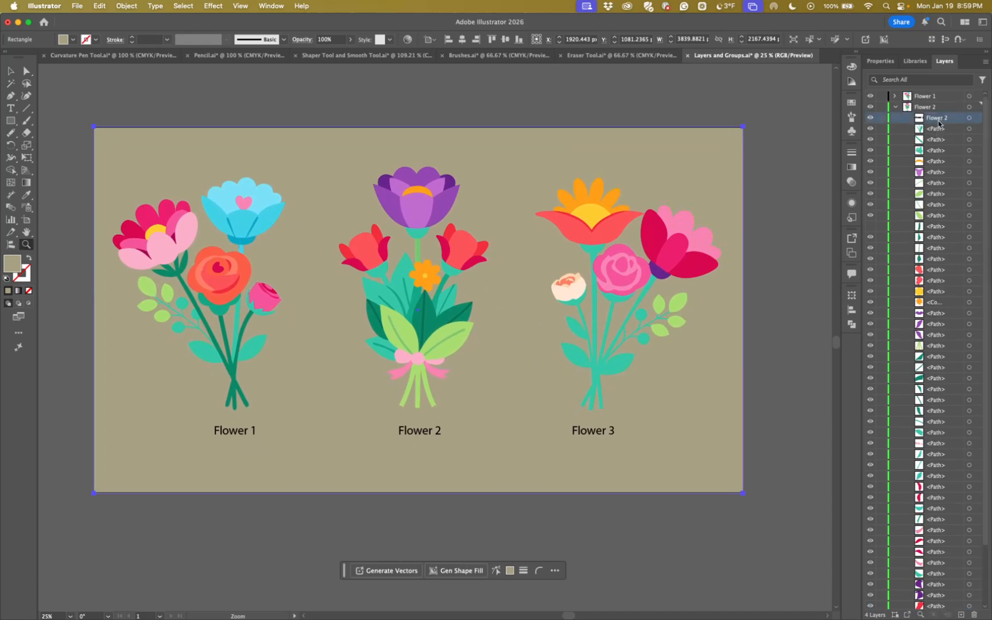
scroll(938, 132, "down", 3)
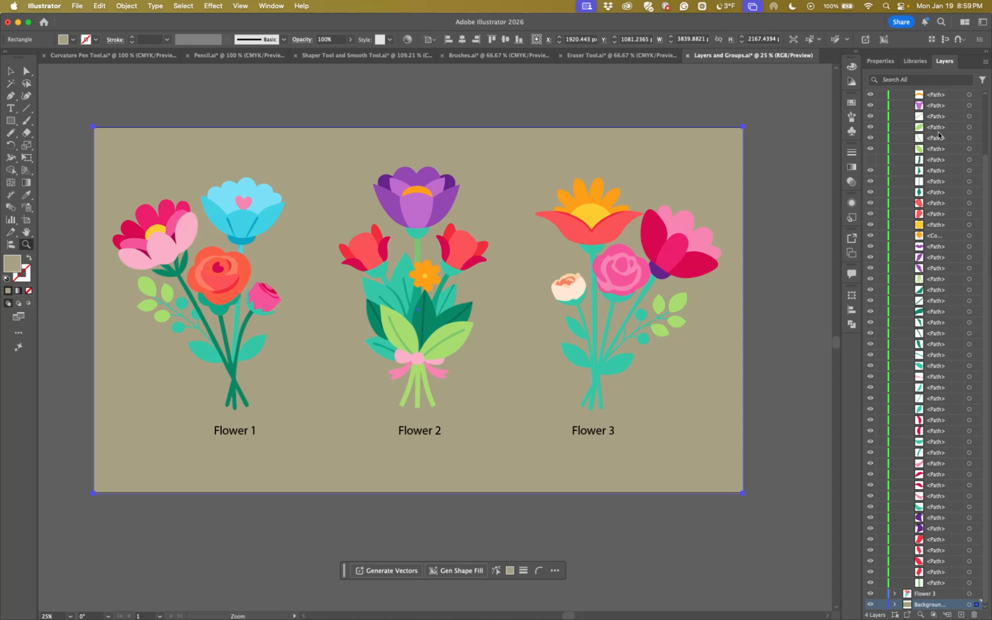
scroll(939, 135, "up", 3)
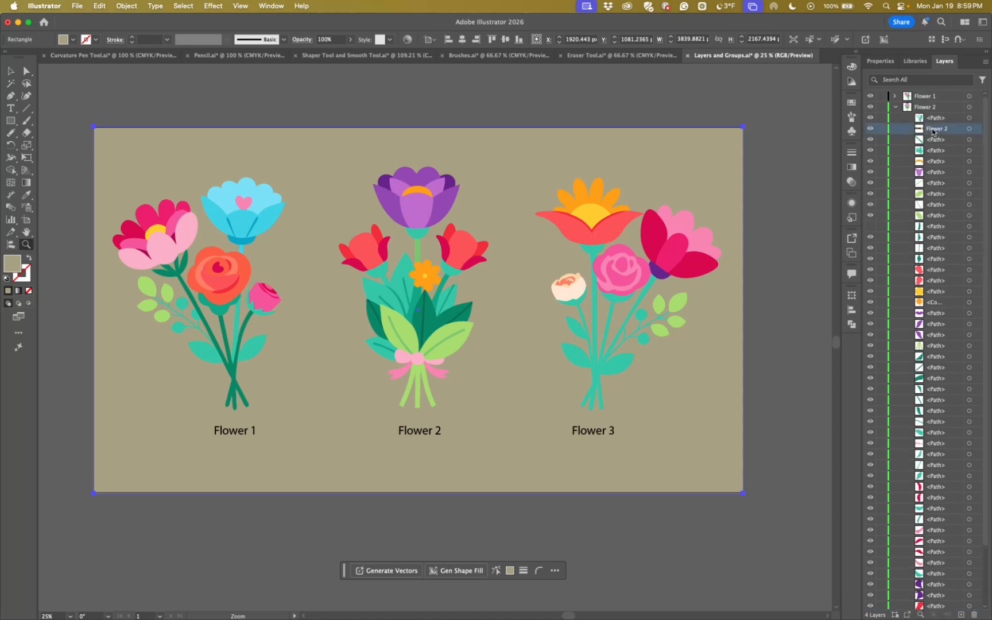
scroll(933, 117, "down", 3)
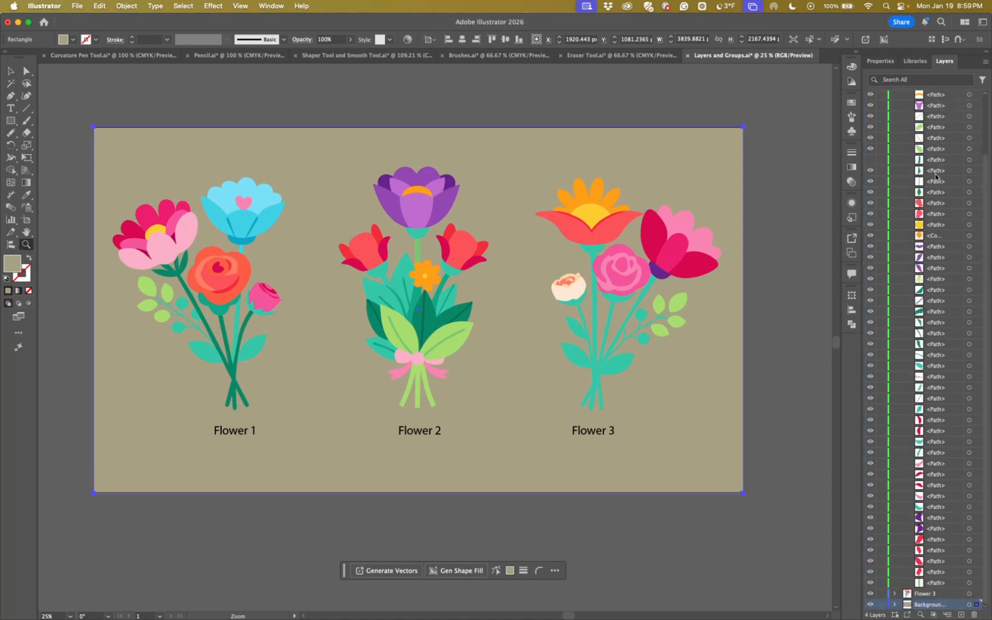
scroll(932, 117, "up", 3)
left_click(897, 109)
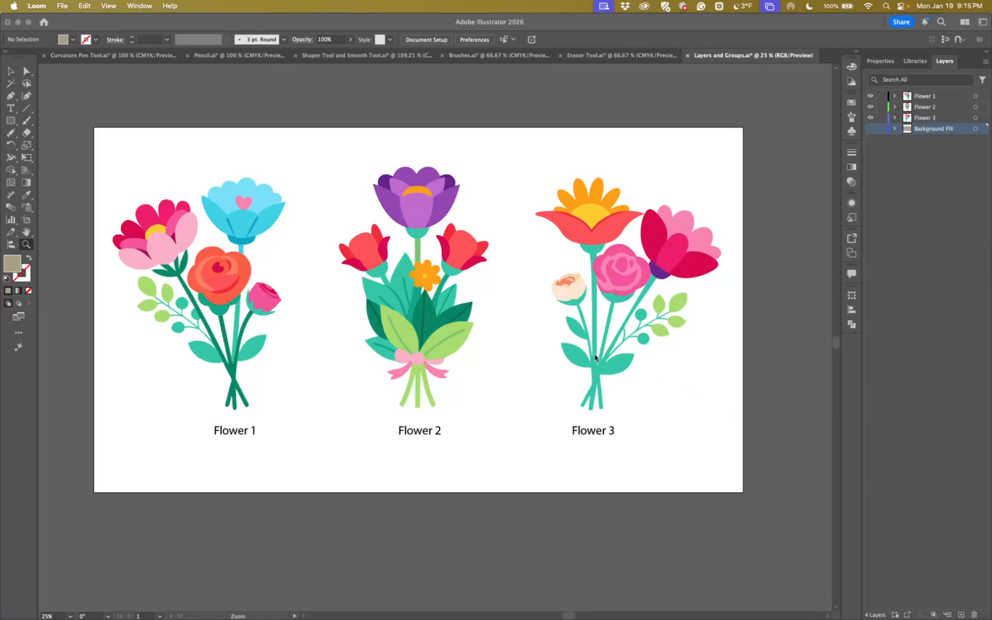
Move the grouped Flower 3 bouquet slightly up and to the left, to about X 3093 px, Y 957 px
left_click(605, 232)
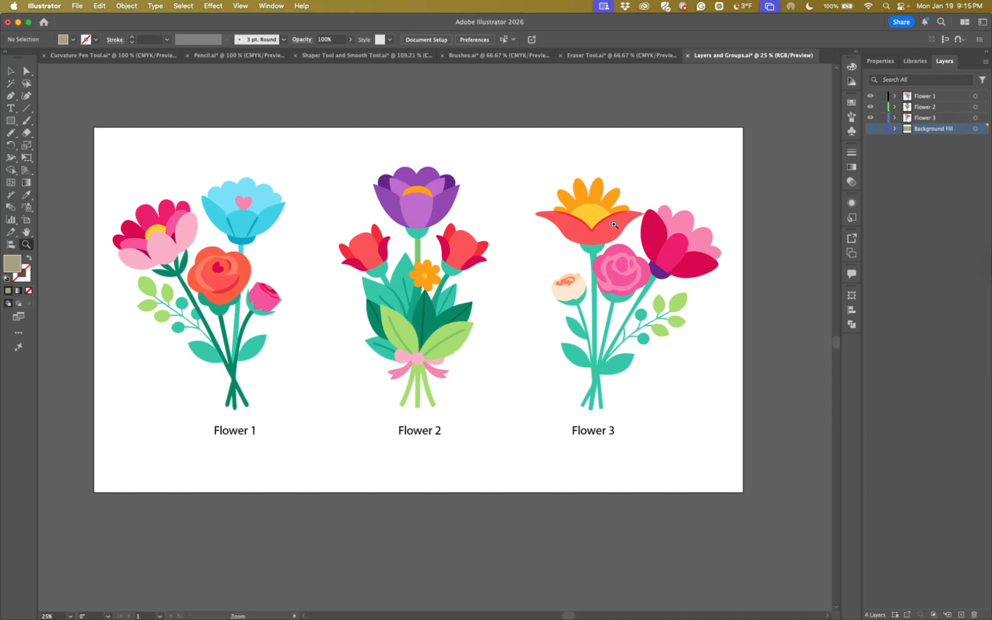
key("v")
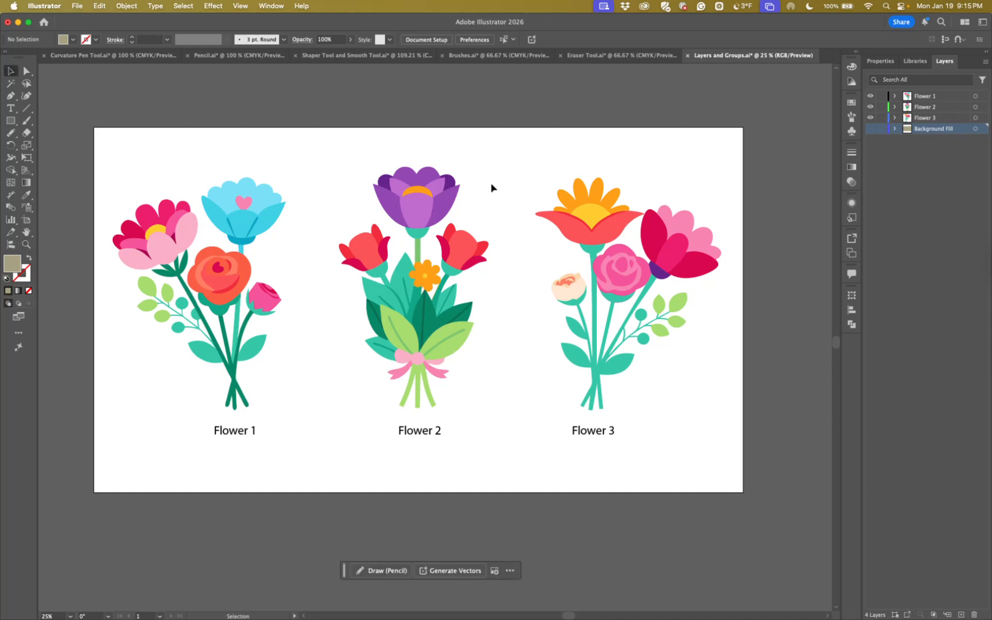
left_click(598, 240)
key("a")
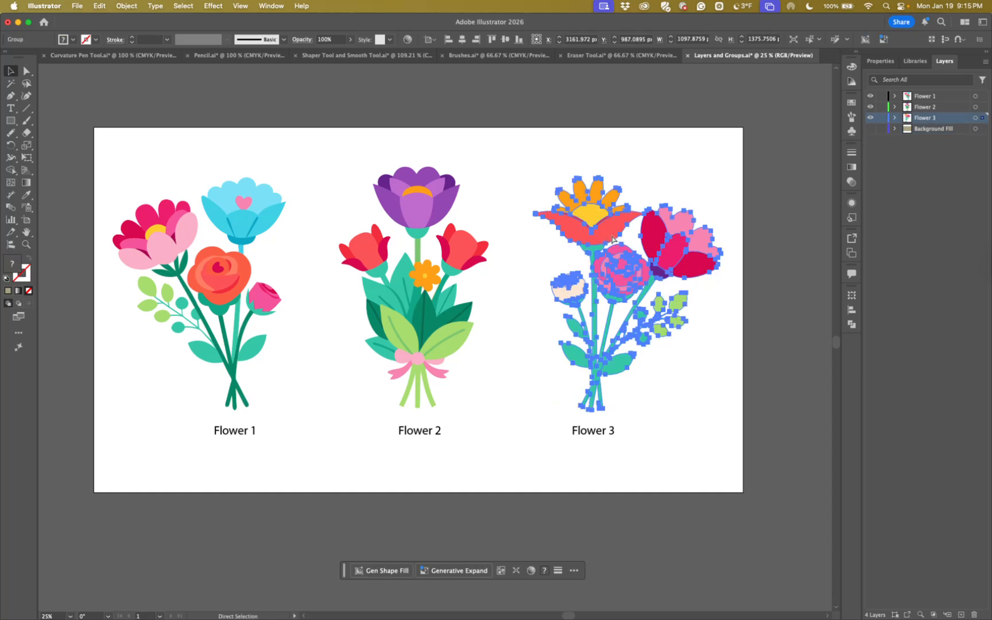
key("super+equal")
left_click_drag(597, 423, 595, 382)
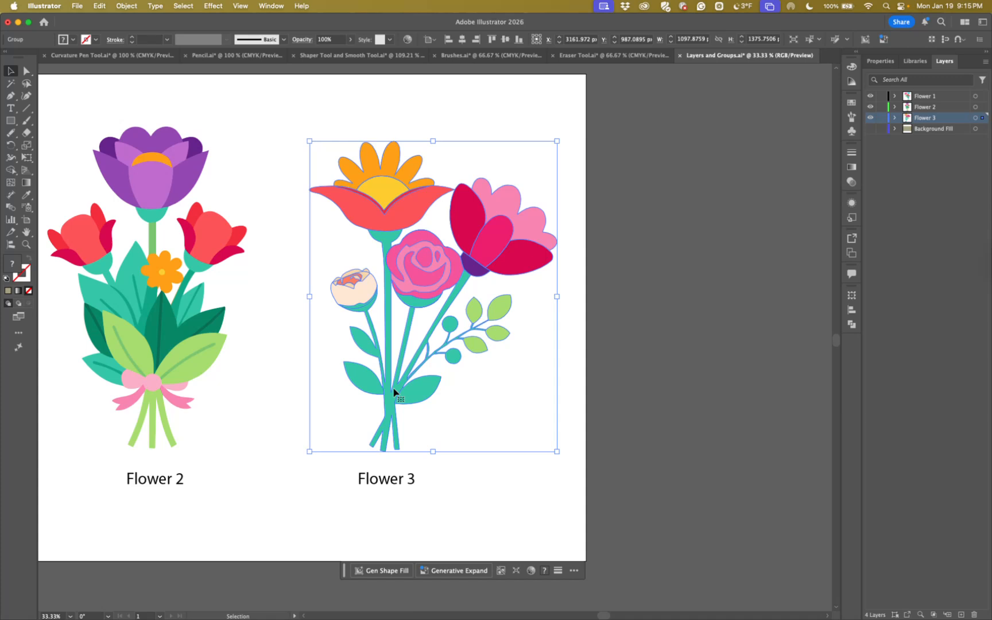
mouse_move(393, 392)
left_mouse_down()
mouse_move(159, 387)
mouse_move(434, 373)
mouse_move(378, 386)
left_mouse_up()
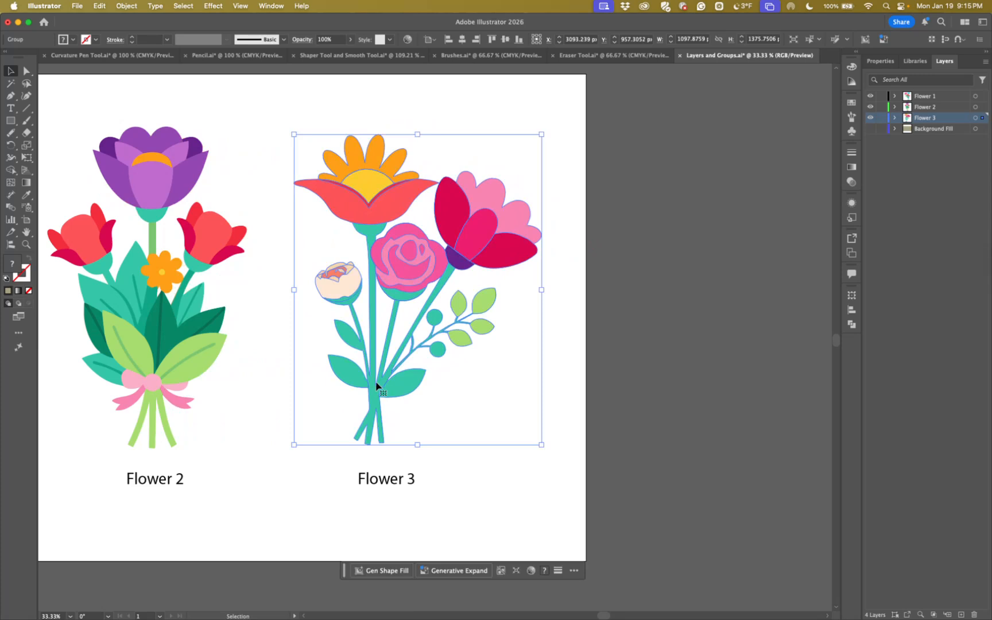
Ungroup the Flower 3 bouquet and clear the selection
key("a")
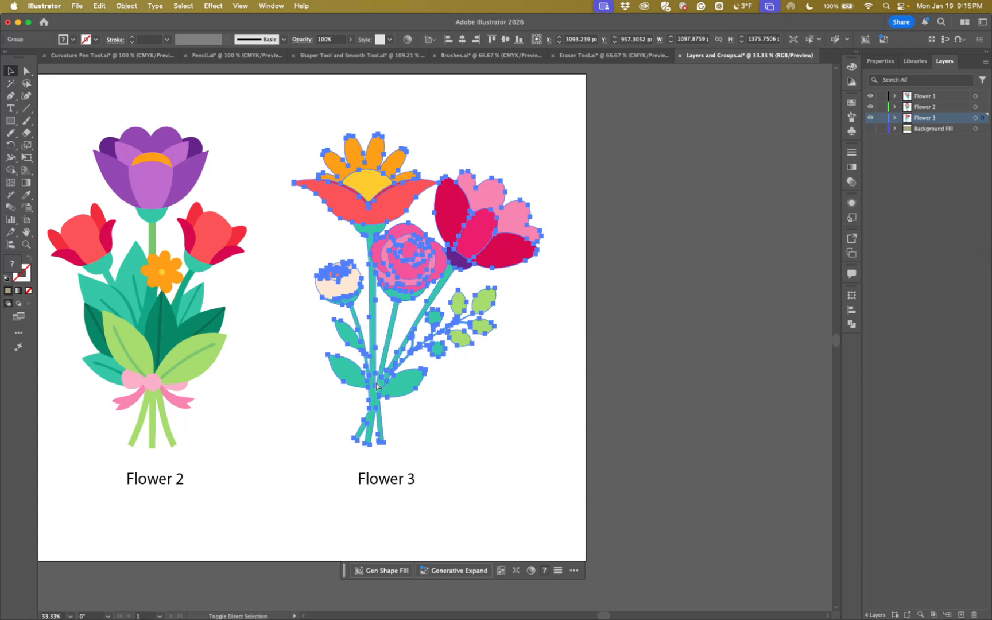
key("v")
left_click(632, 404)
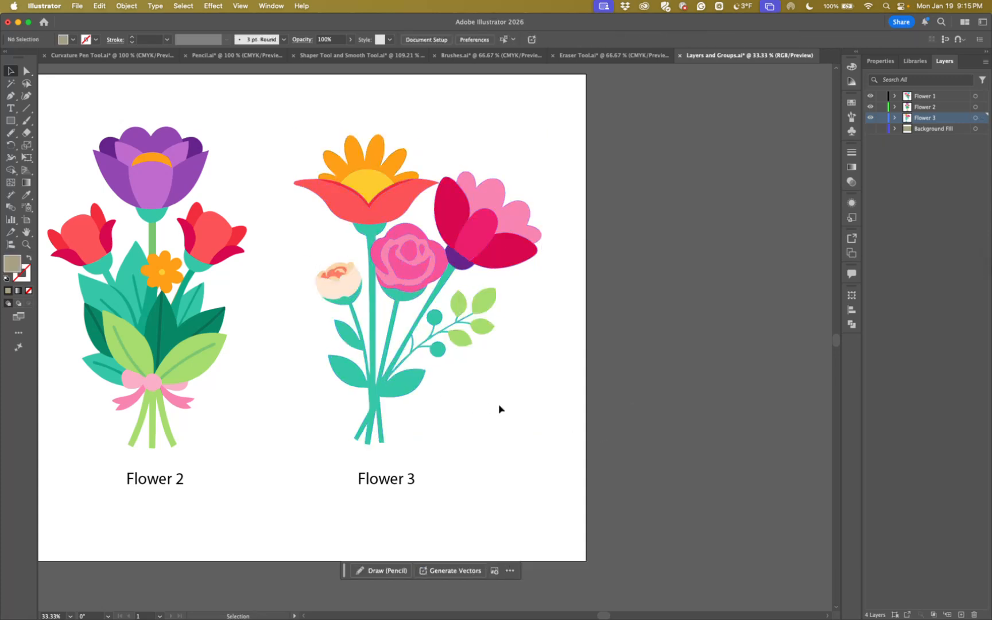
Pull the bouquet's lower-right teal leaf away and put it back beside the stems, undoing a trial move of the stem shape
left_click_drag(409, 391, 475, 405)
left_click_drag(397, 360, 396, 386)
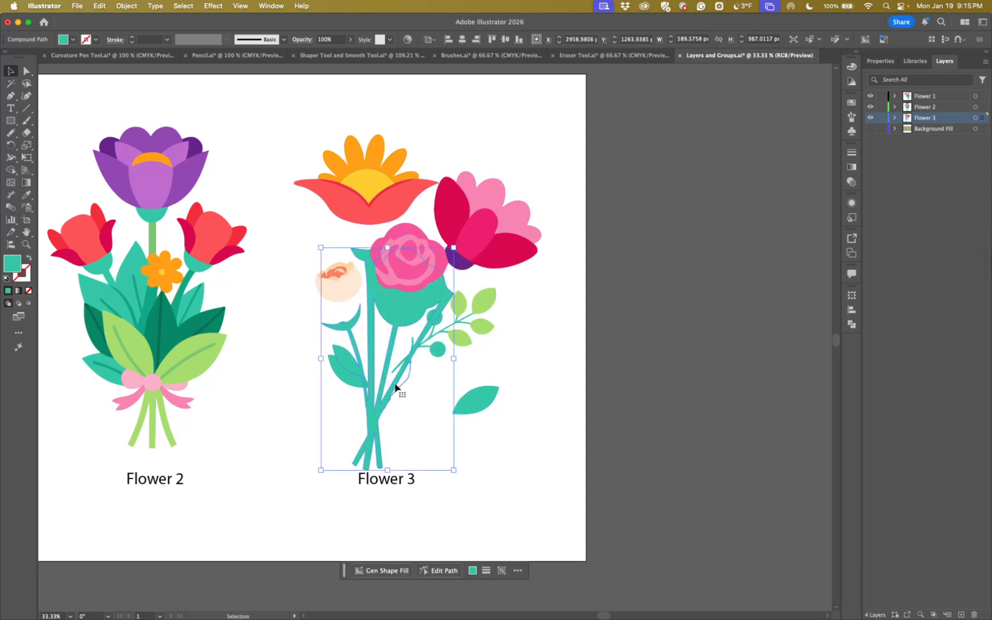
key("super+z")
left_click_drag(478, 398, 397, 400)
mouse_move(454, 337)
left_mouse_down()
mouse_move(469, 345)
mouse_move(460, 338)
left_mouse_up()
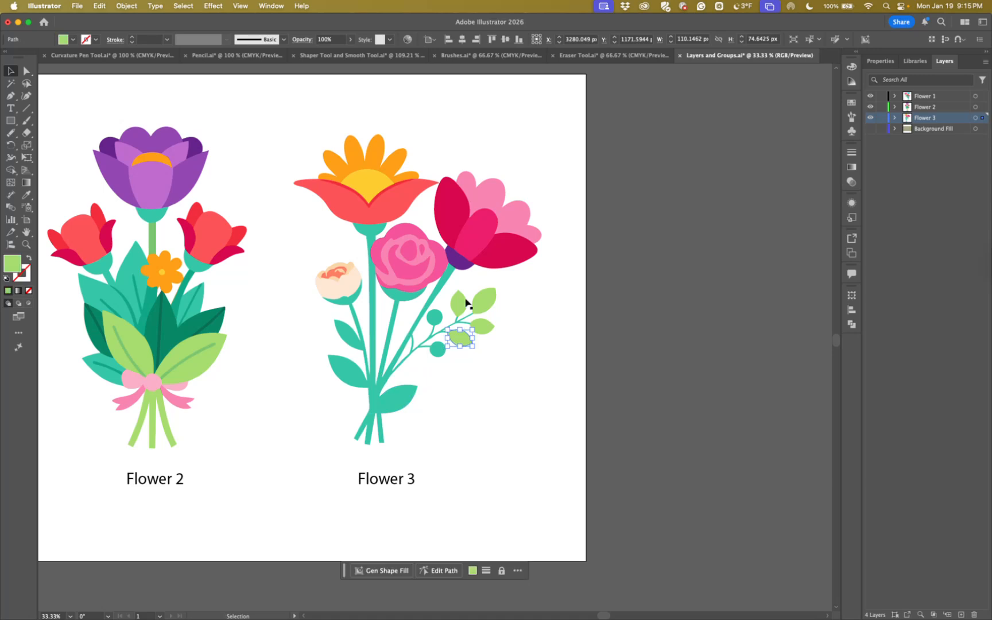
Group the petals and purple base of Flower 3's large pink flower, and shift the group slightly
left_click_drag(453, 153, 517, 241)
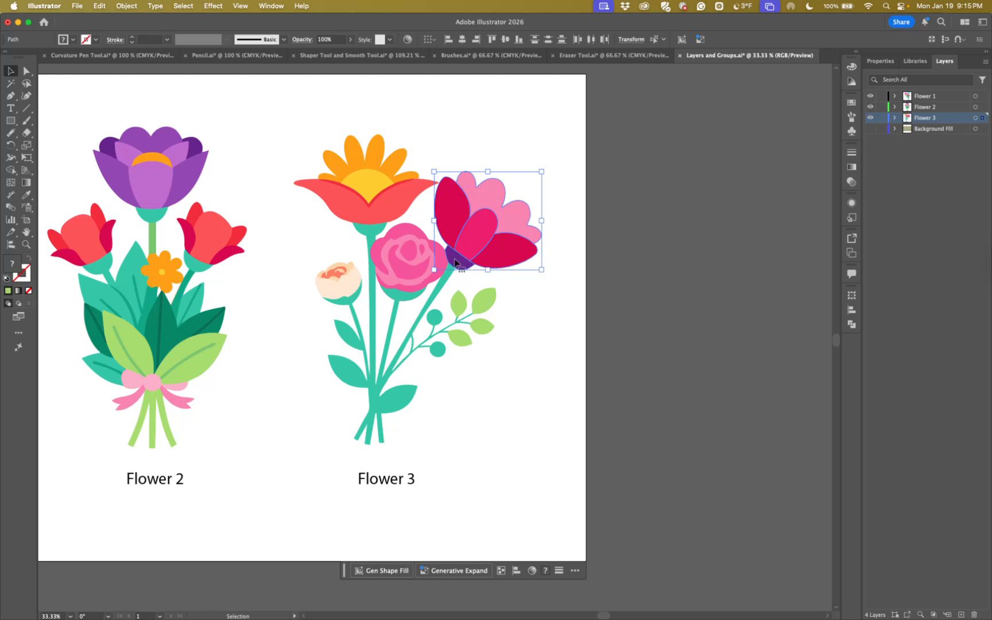
key("a")
key("v")
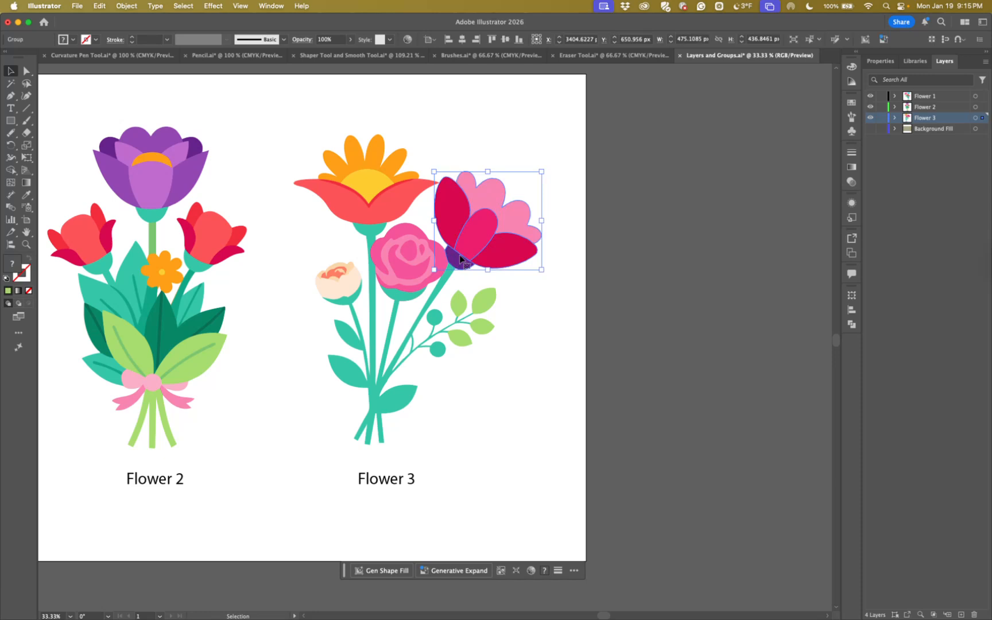
mouse_move(470, 240)
left_mouse_down()
mouse_move(511, 223)
mouse_move(464, 237)
mouse_move(476, 244)
left_mouse_up()
Select all parts of the Flower 3 bouquet, excluding its text label, and group them
left_click_drag(290, 112, 579, 440)
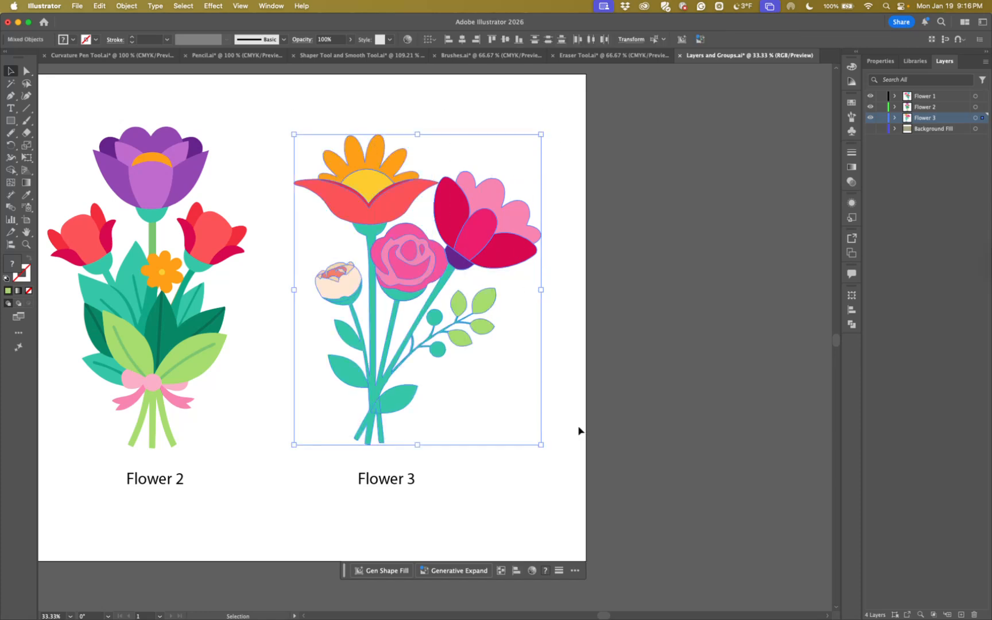
key("super+g")
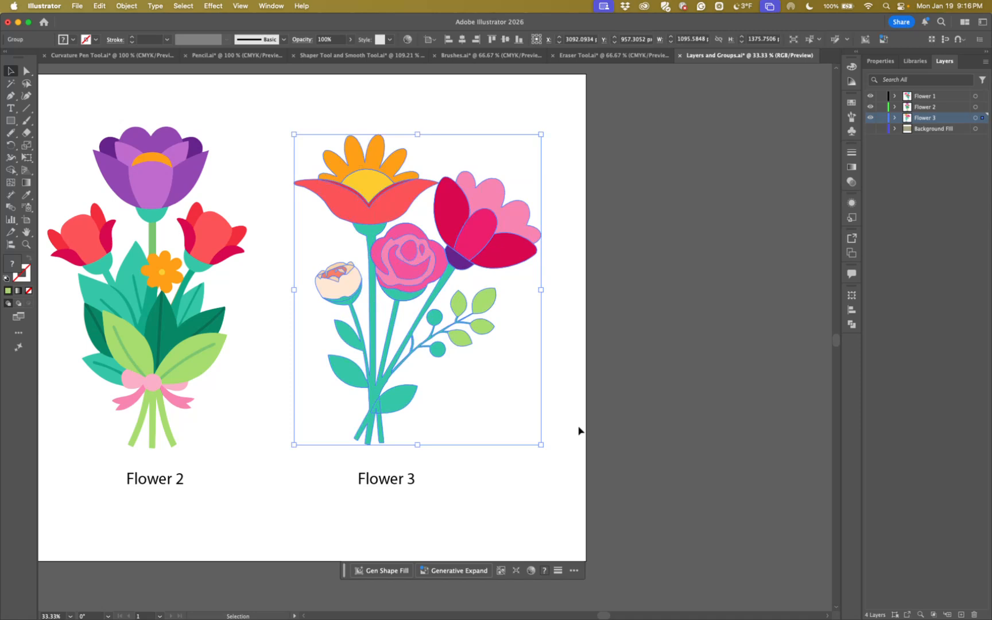
left_click(590, 311)
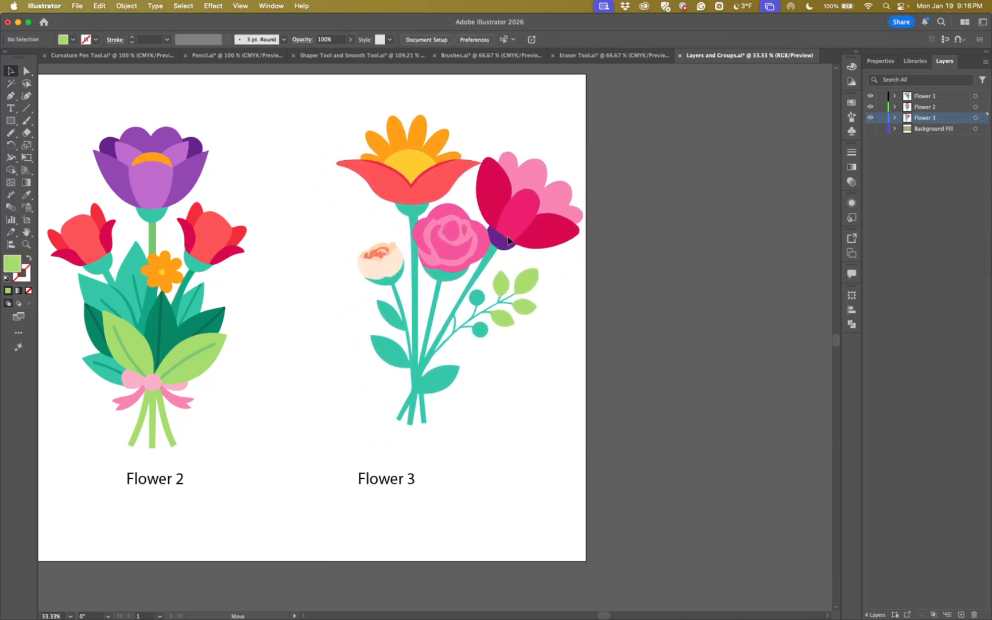
Move the regrouped bouquet above the Flower 3 label to about X 3136 px, Y 964 px, and deselect it
left_click_drag(506, 253, 515, 260)
left_click(537, 323)
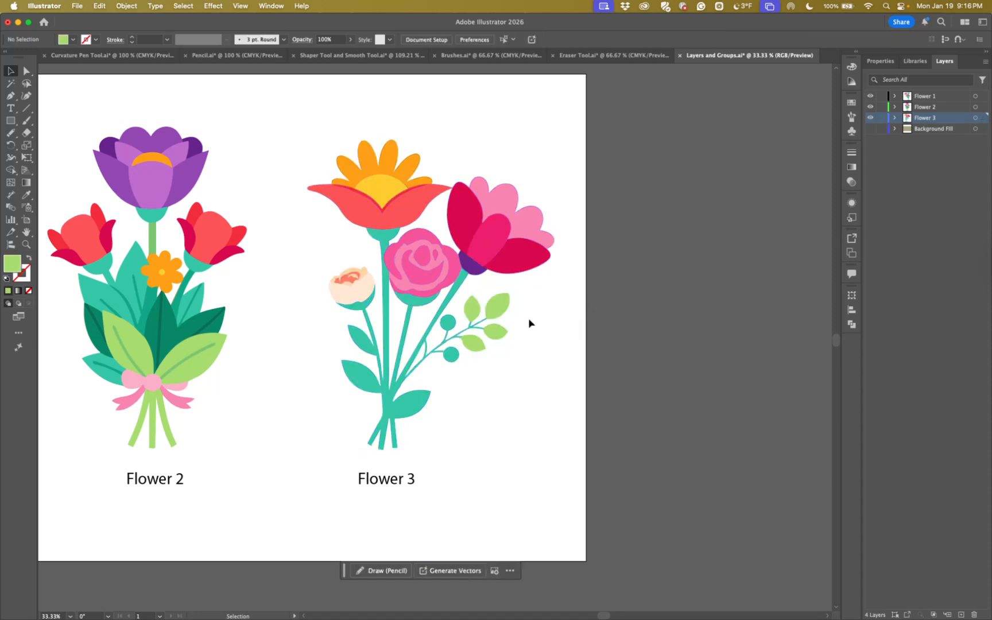
mouse_move(479, 306)
left_mouse_down()
mouse_move(476, 296)
mouse_move(479, 310)
mouse_move(489, 310)
left_mouse_up()
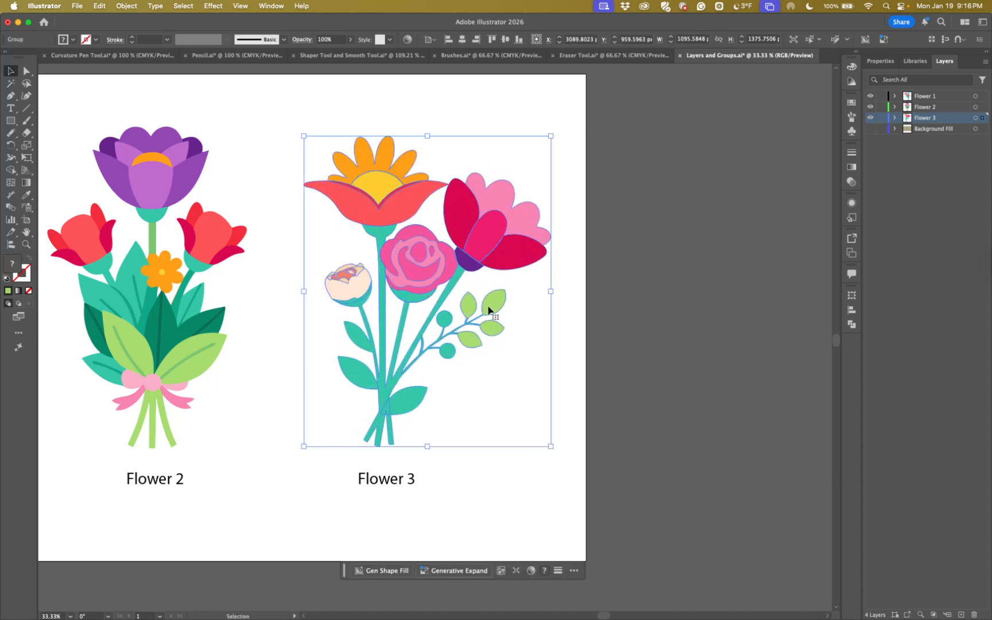
left_click(566, 328)
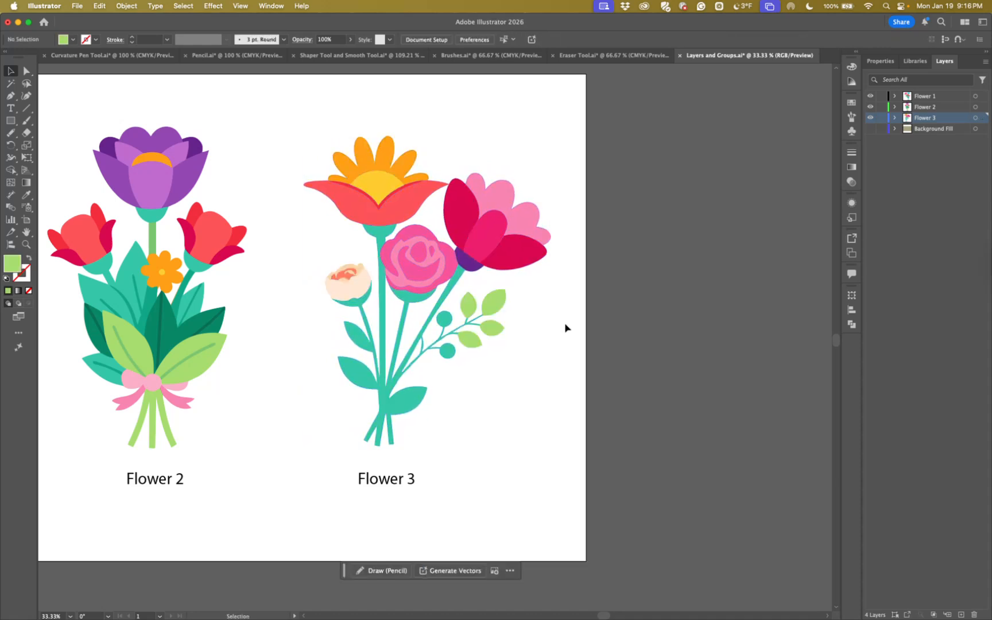
key("super")
scroll(460, 387, "left", 5)
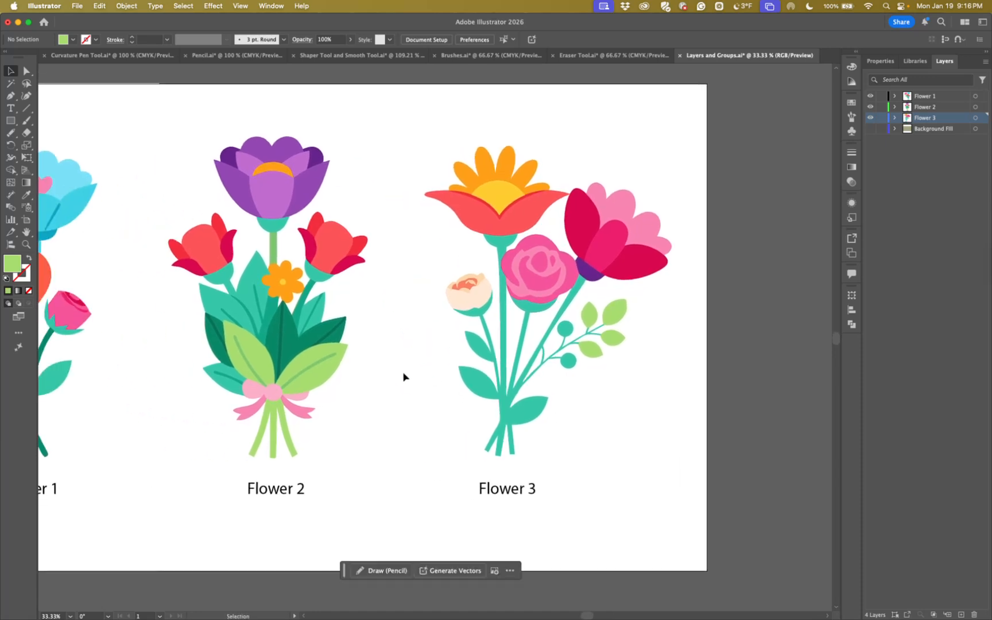
left_click(182, 6)
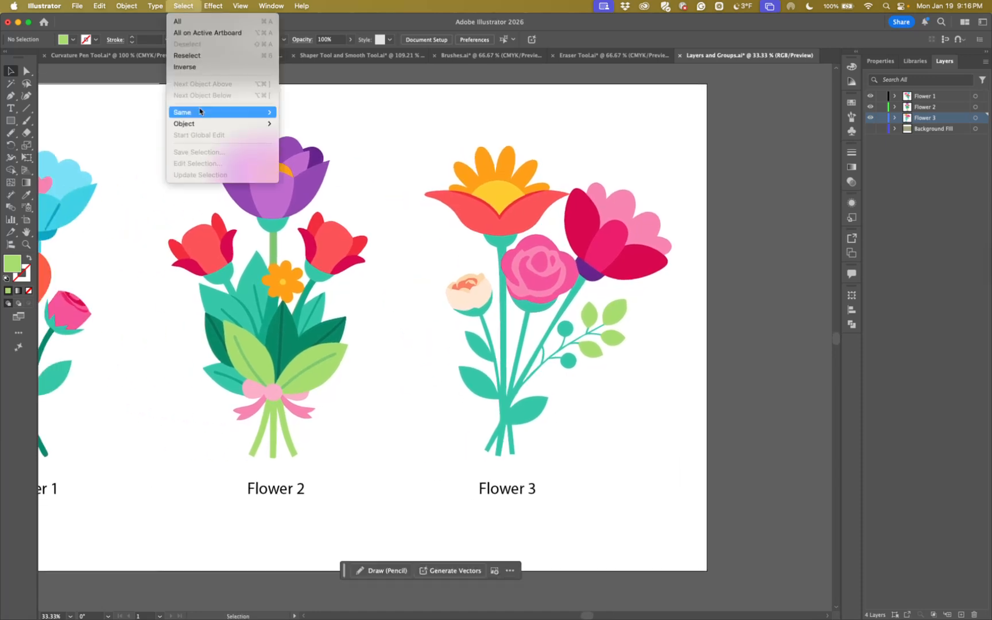
left_click(416, 146)
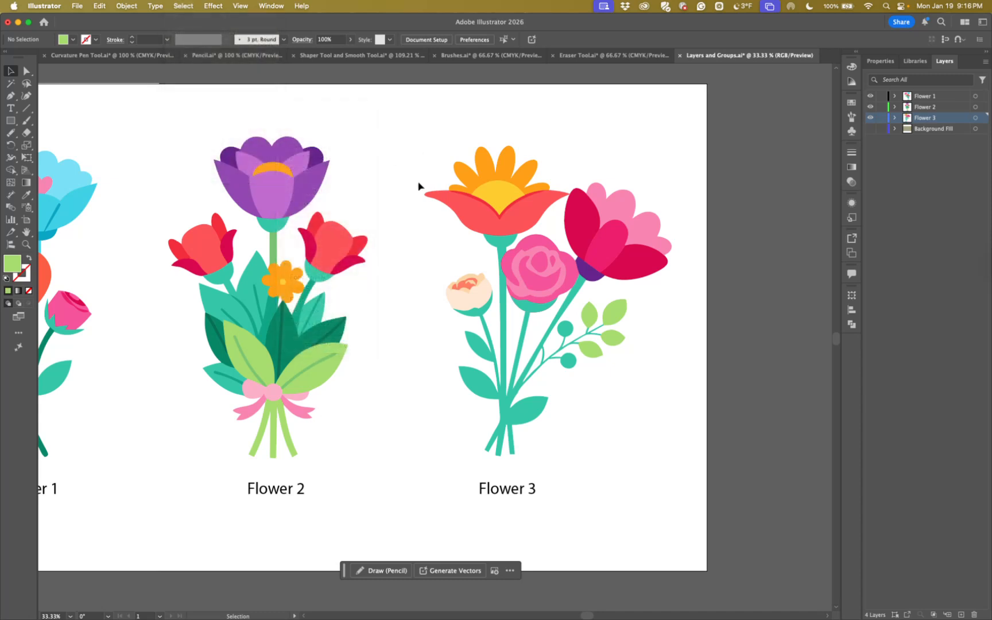
Ungroup the whole Flower 3 bouquet again and deselect its parts
left_click(539, 285)
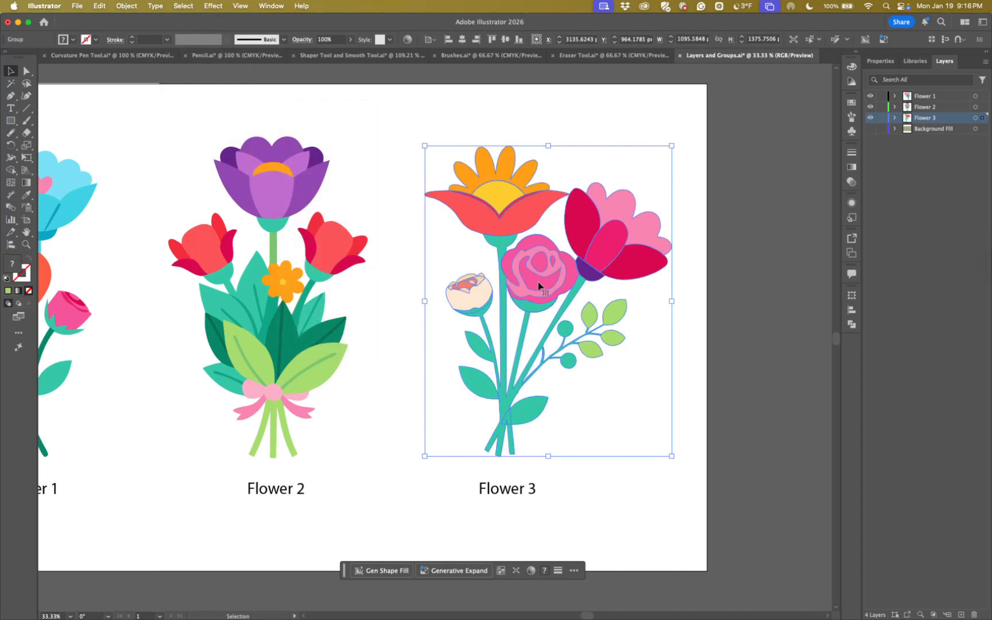
key("super+shift+g")
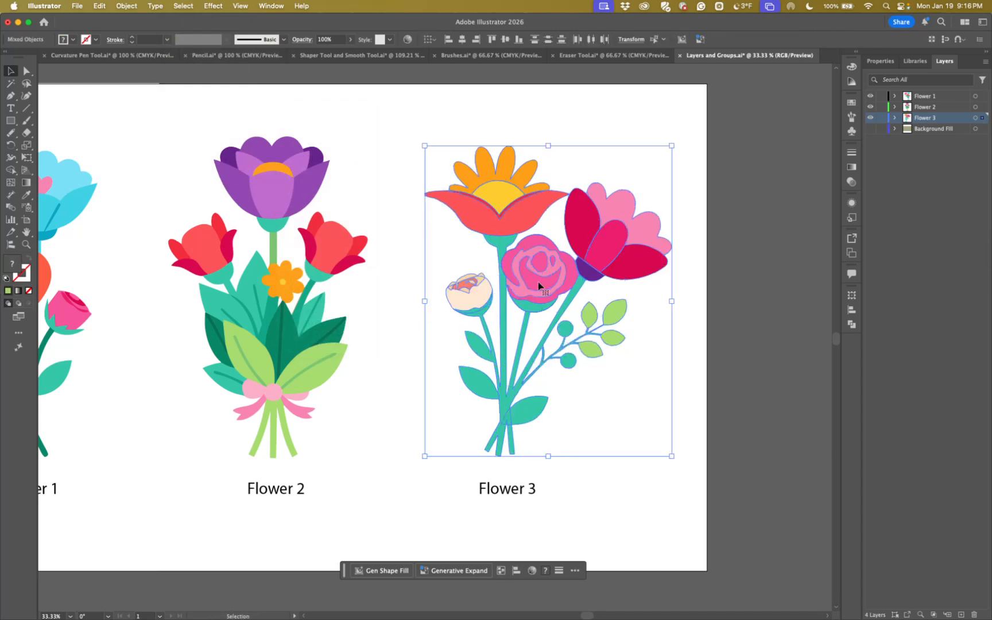
key("super")
key("super+shift+a")
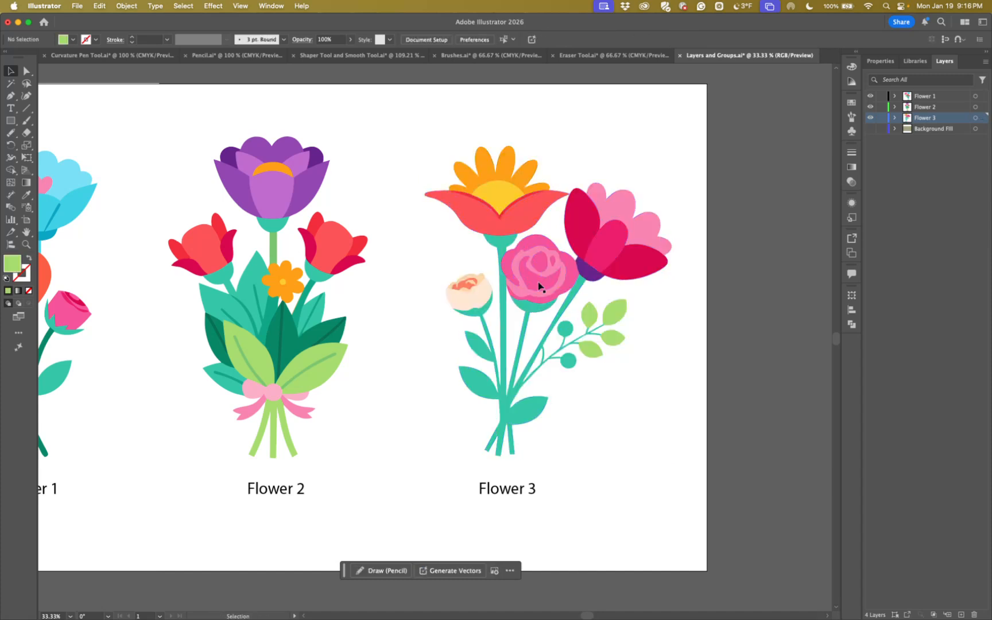
Select a darker pink petal of the Flower 3 rose together with every object sharing its fill color
left_click(538, 285)
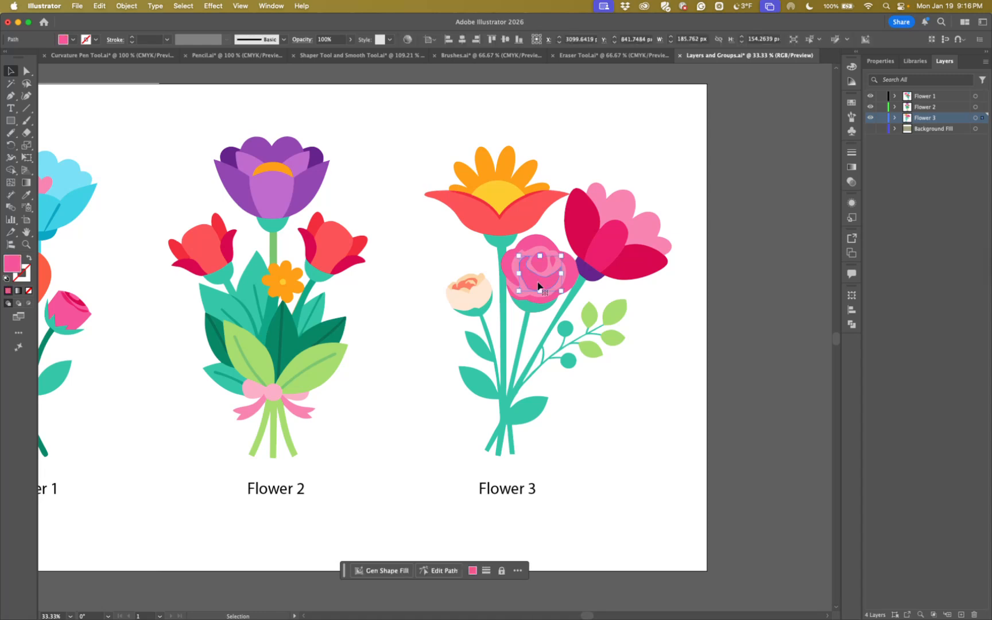
left_click(178, 8)
mouse_move(241, 113)
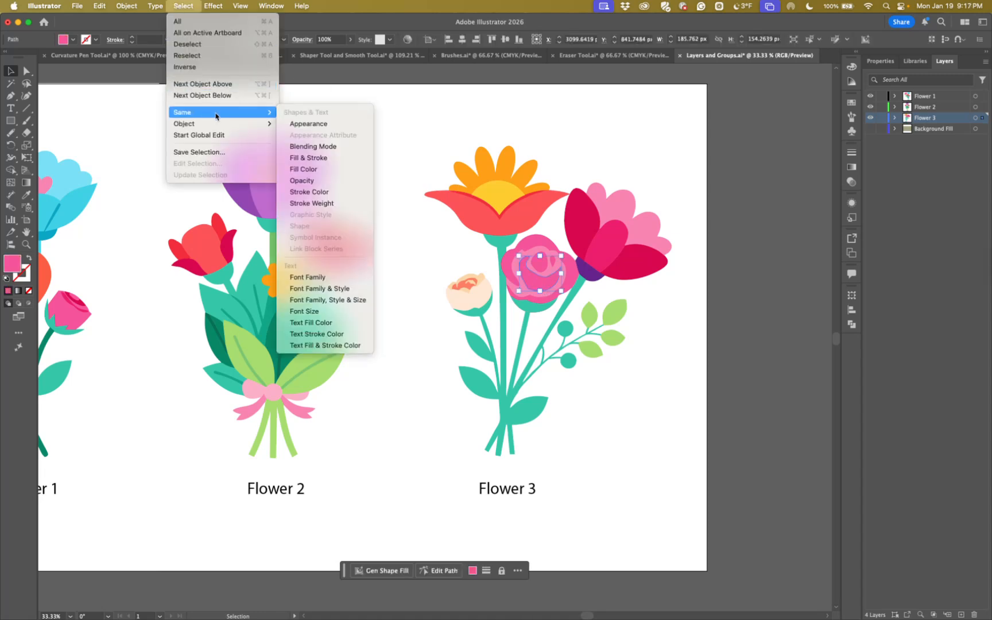
left_click(307, 174)
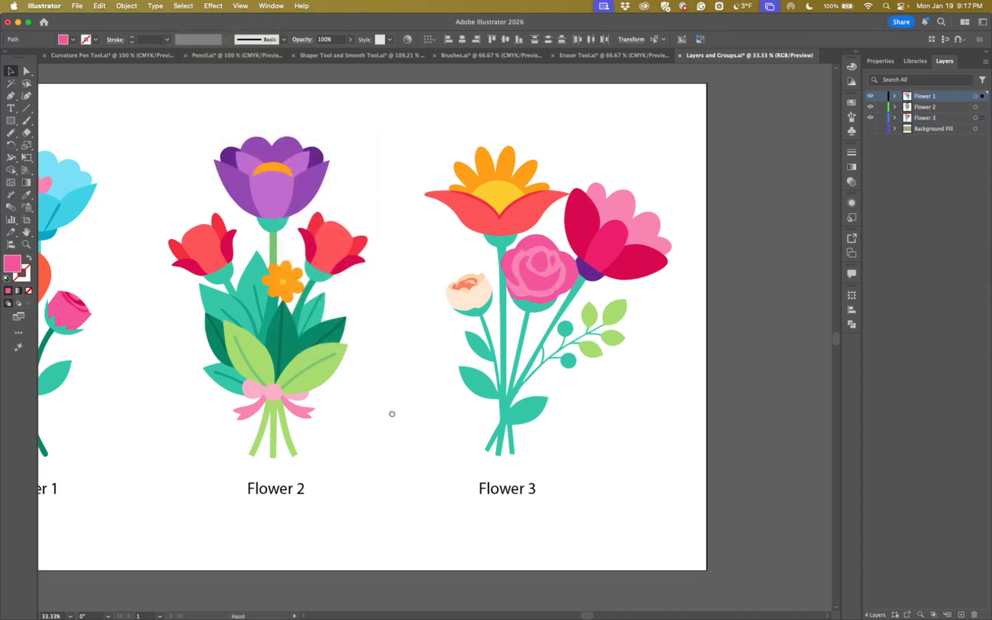
left_click_drag(391, 413, 510, 383)
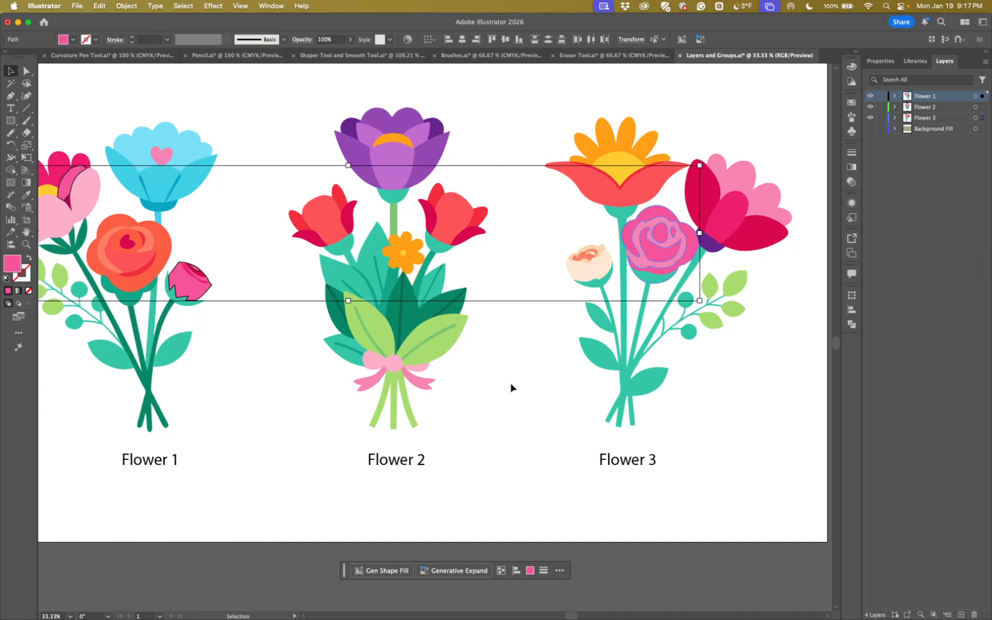
Group the matching pink shapes and move the group up and to the left, to about X 1131 px, Y 257 px
key("super+g")
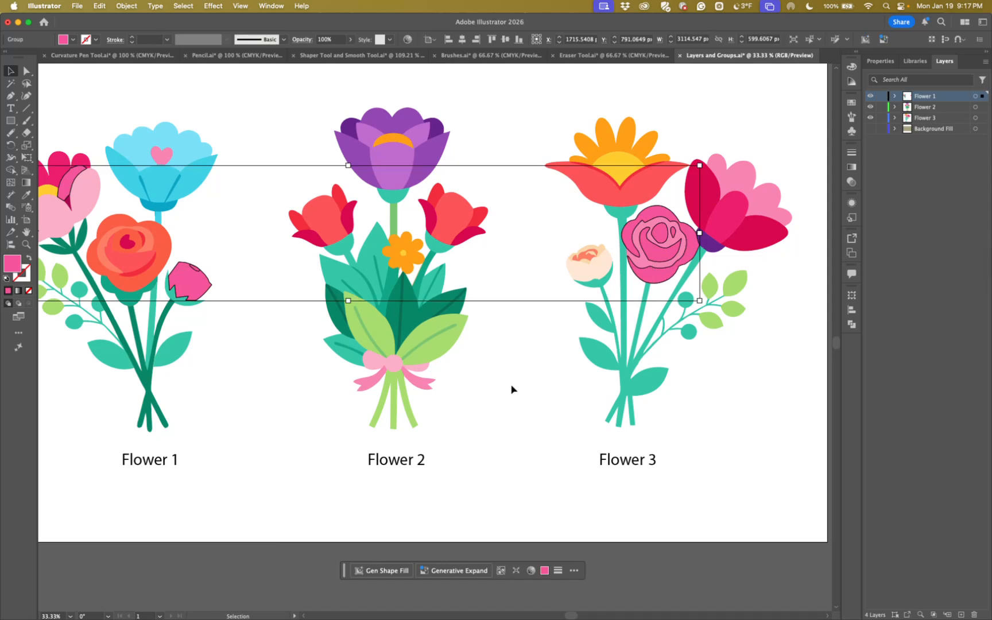
left_click(532, 381)
left_click_drag(661, 253, 511, 136)
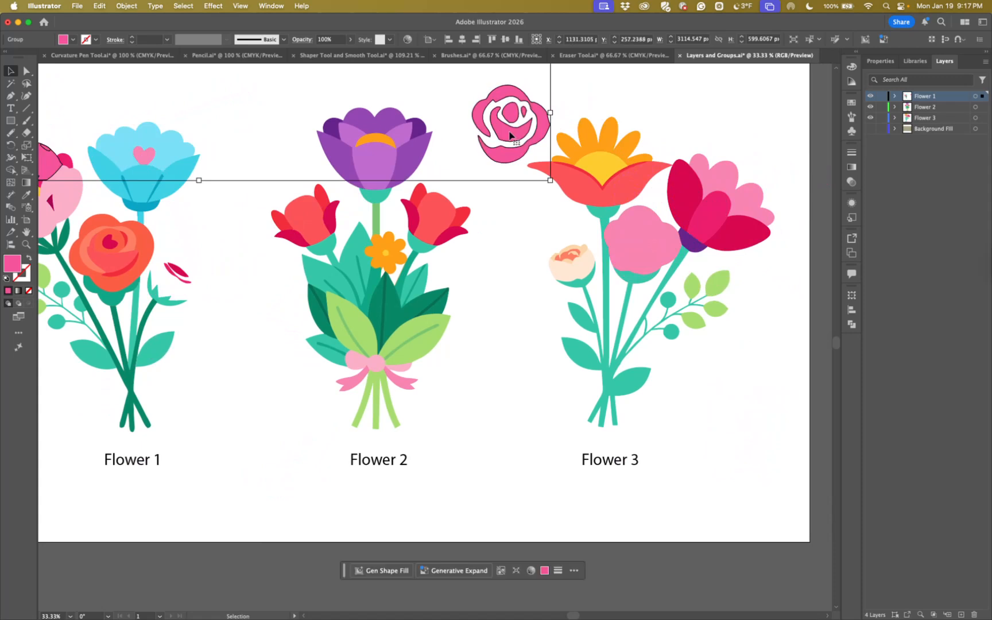
Undo the move and the grouping of the matching pink shapes, and clear the selection
key("a")
key("super+z")
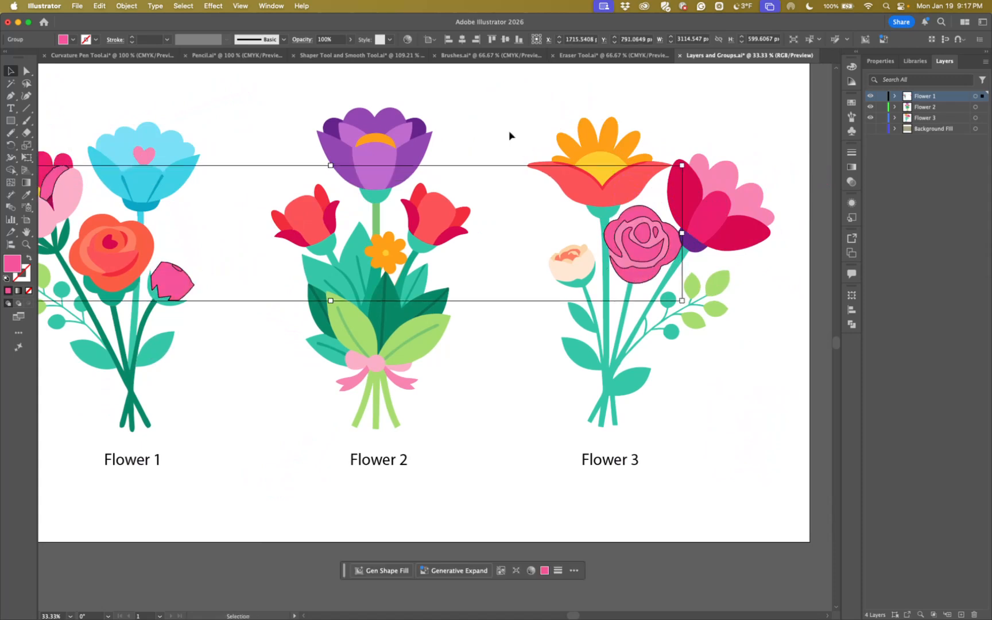
key("super+z")
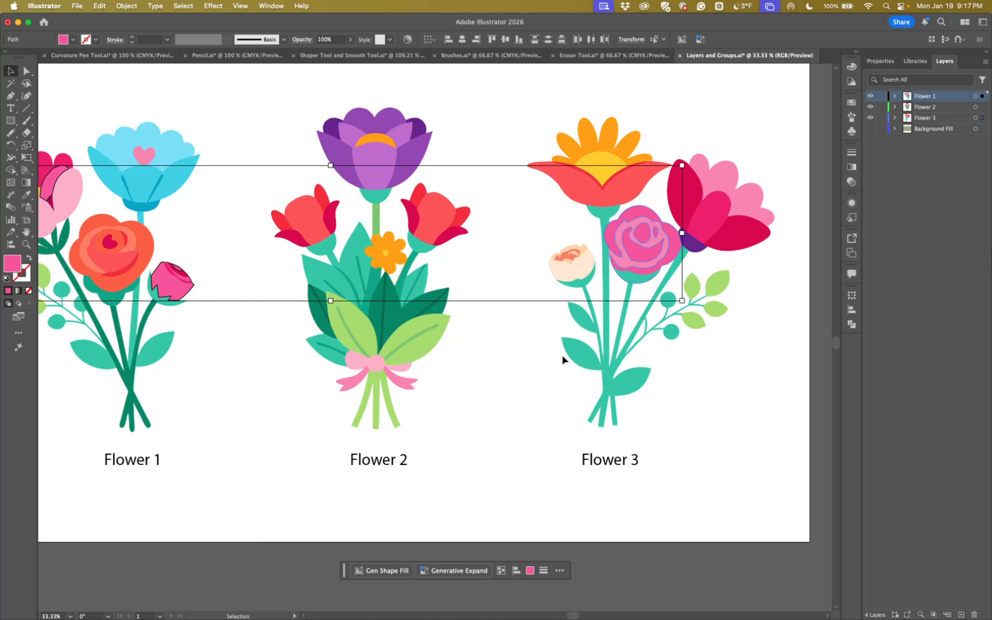
left_click(544, 368)
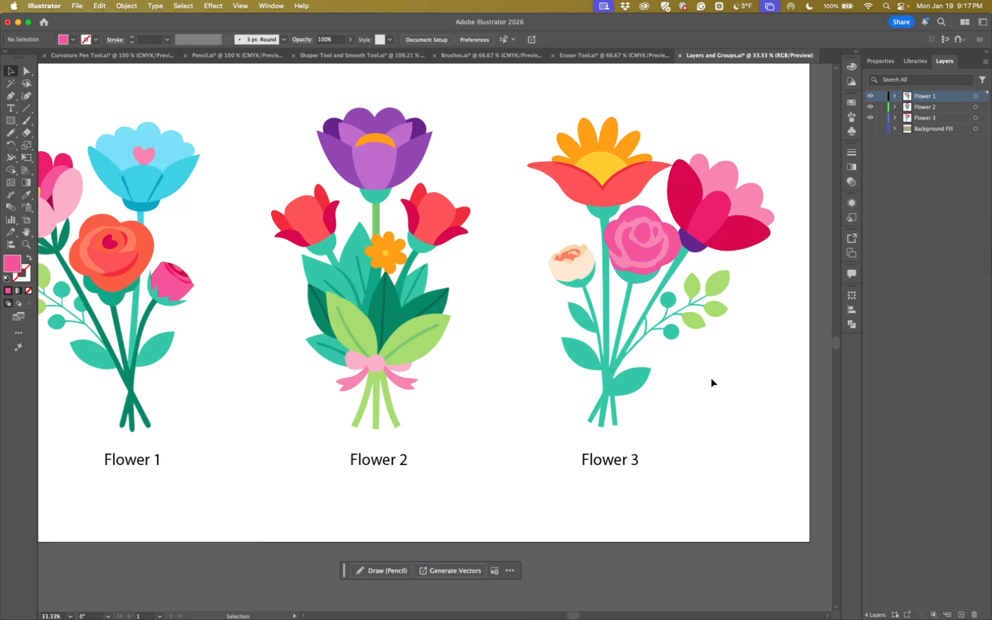
Select single parts of the Flower 3 rose and the red Flower 2 blooms to check their grouping, and deselect
left_click(637, 245)
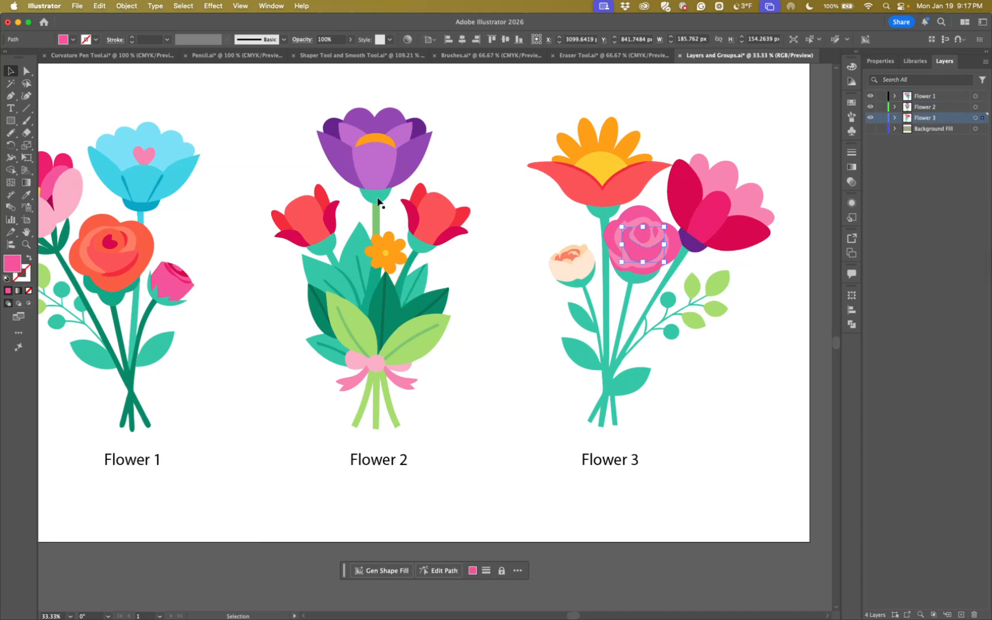
left_click(420, 215)
left_click(315, 231)
left_click(444, 99)
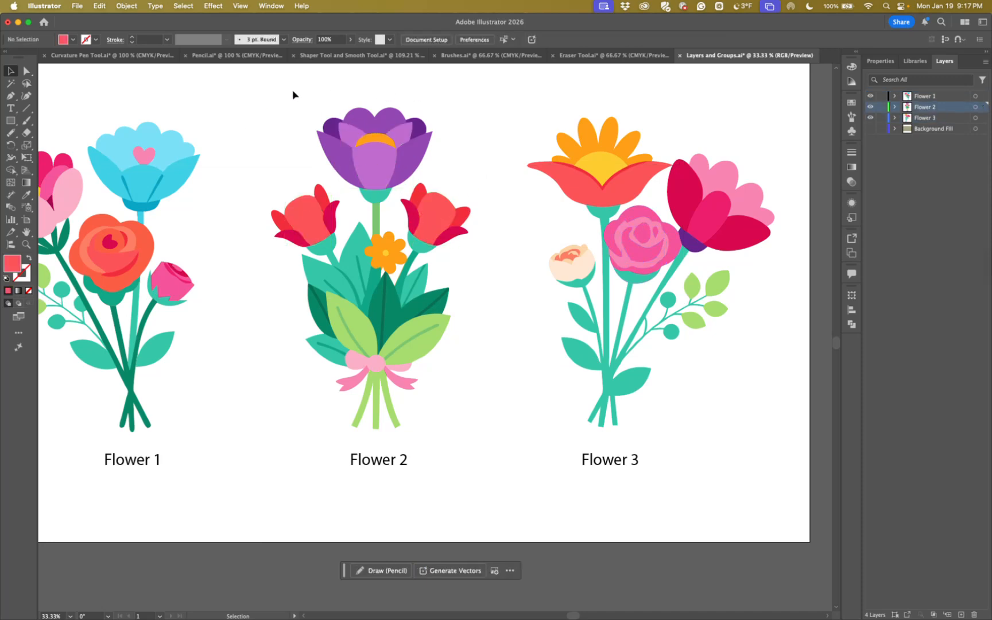
Group all parts of the Flower 2 bouquet, group the bouquet with its Flower 2 label, and deselect it
left_click_drag(258, 80, 481, 440)
key("super+g")
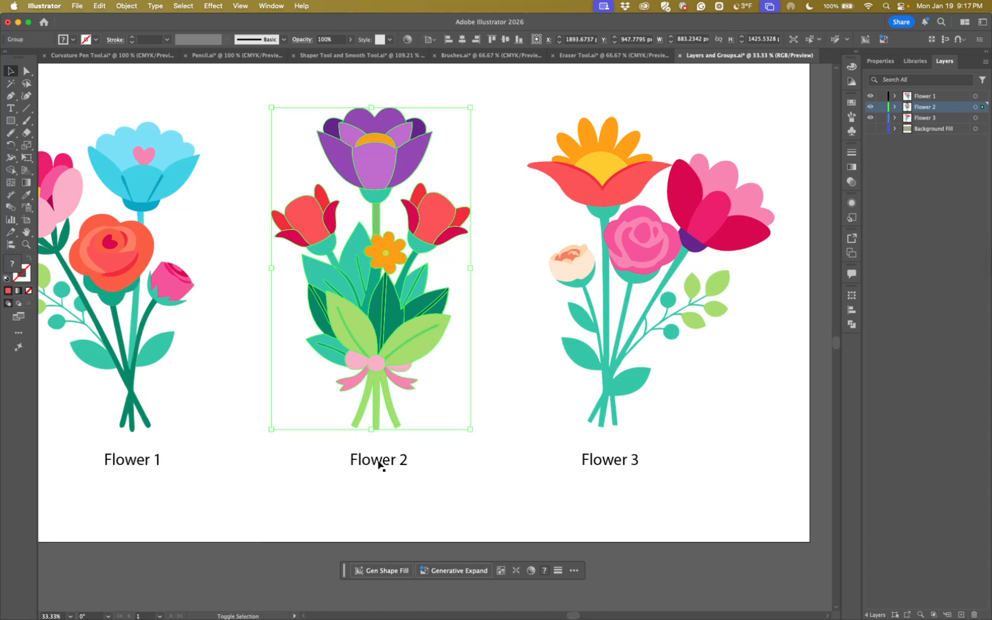
left_click(378, 462, "shift")
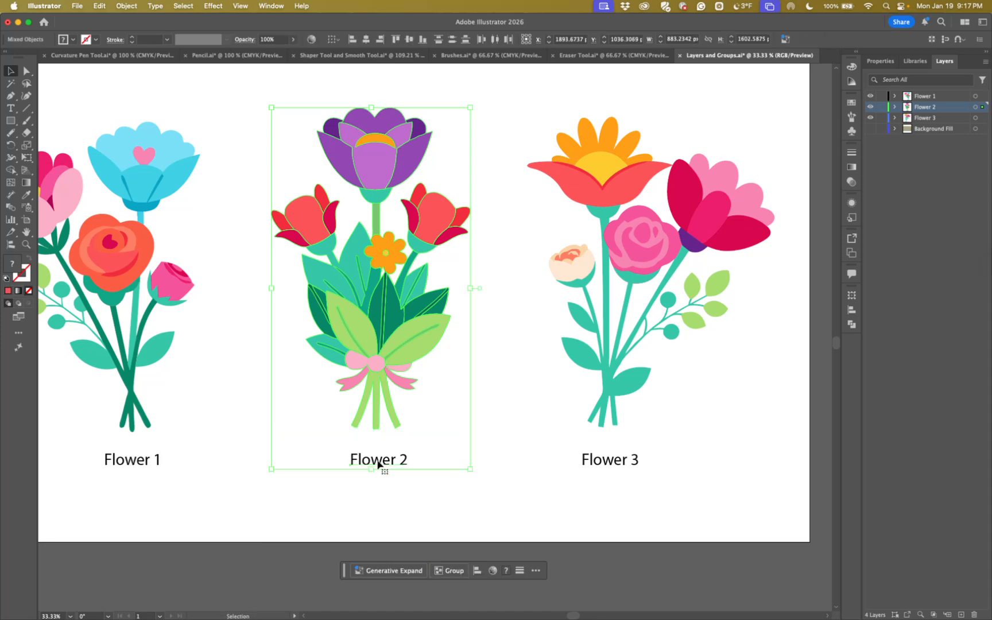
left_click(519, 476)
Group all parts of the Flower 3 bouquet and group the bouquet with its Flower 3 label
left_click_drag(729, 400, 631, 437)
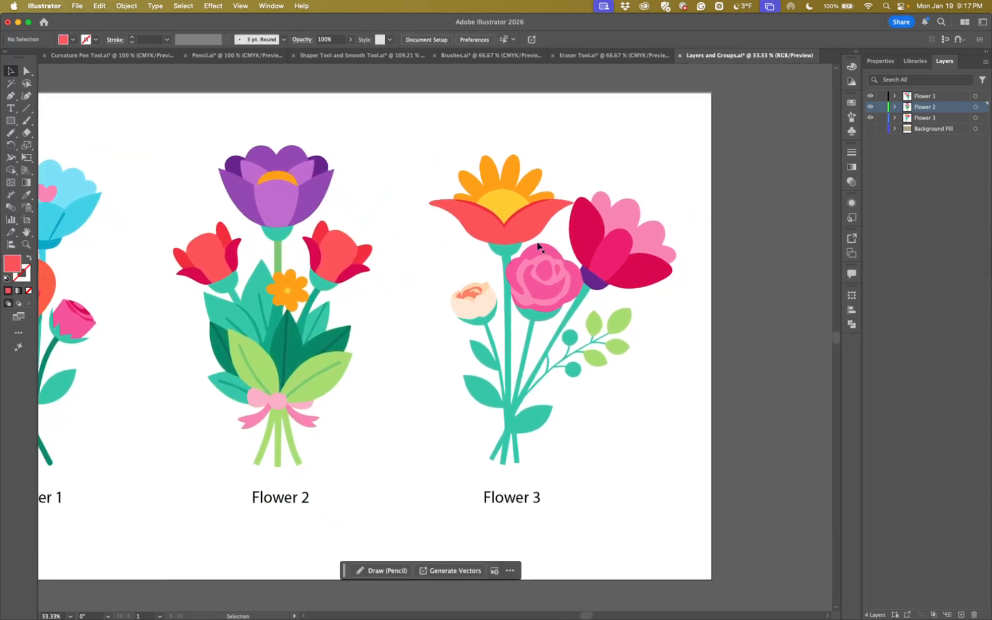
left_click_drag(440, 118, 671, 465)
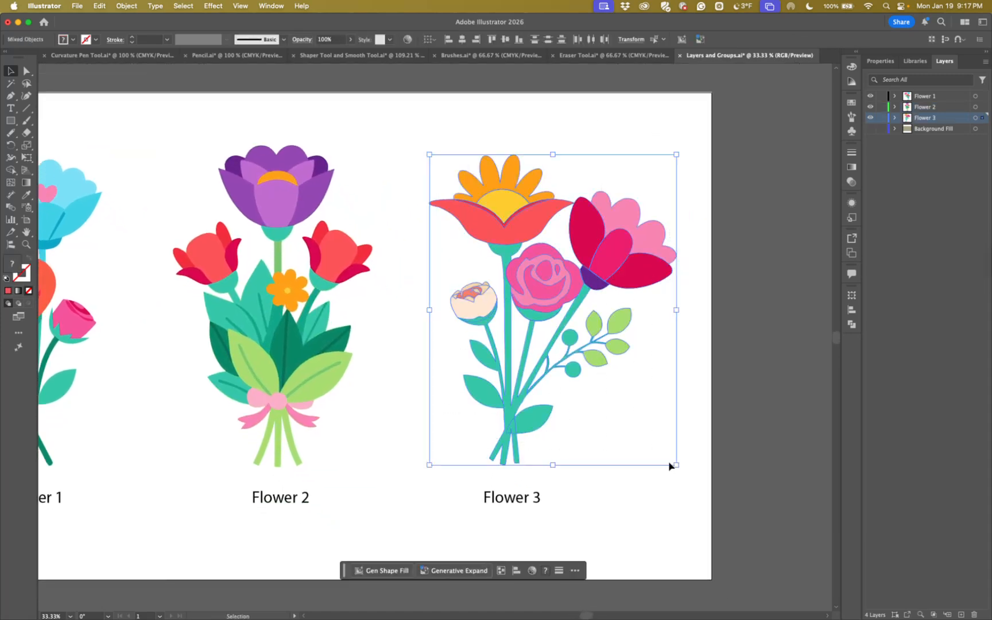
key("ctrl+g")
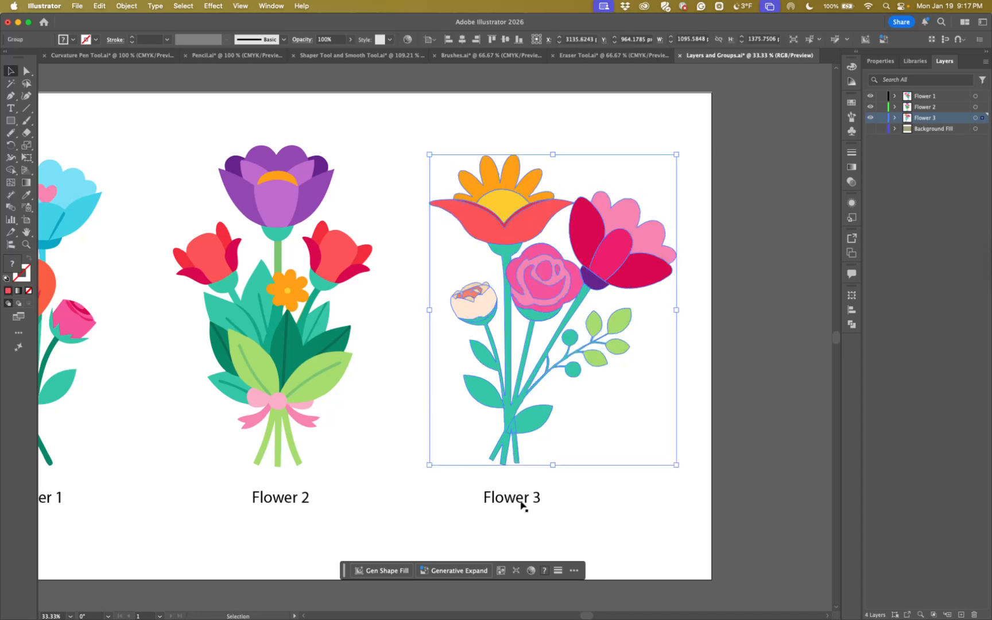
left_click(522, 500, "shift")
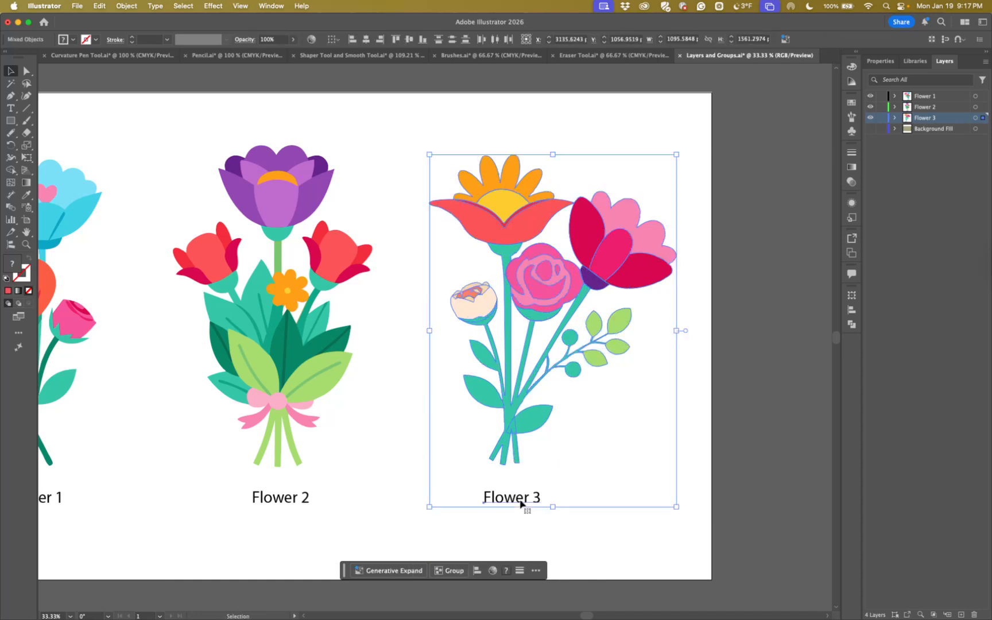
key("ctrl+g")
Group all parts of the Flower 1 bouquet, group the bouquet with its Flower 1 label, and deselect it
scroll(344, 465, "left", 10)
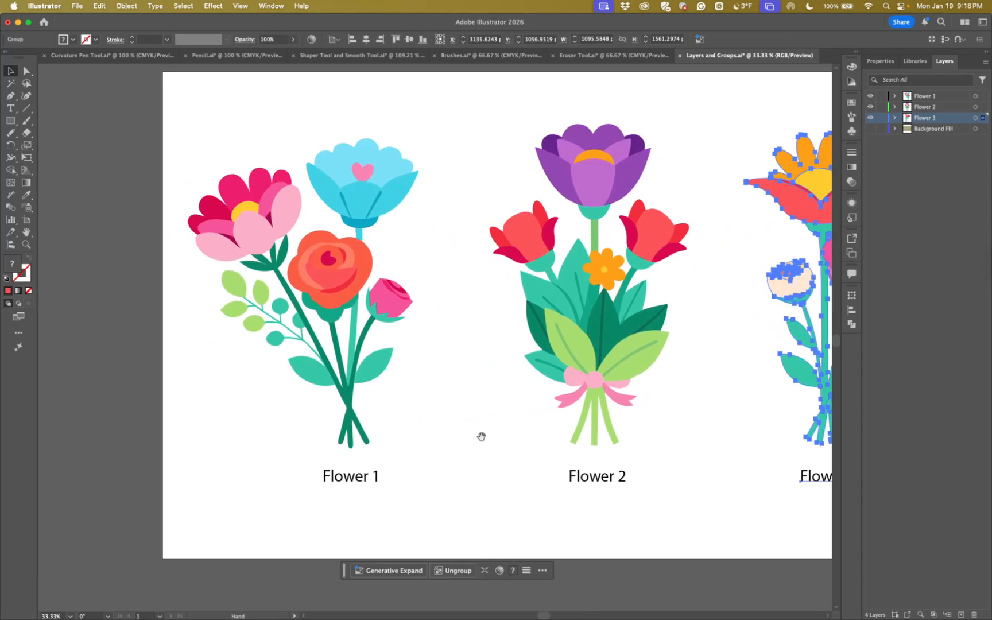
left_click(290, 220)
left_click_drag(183, 87, 459, 461)
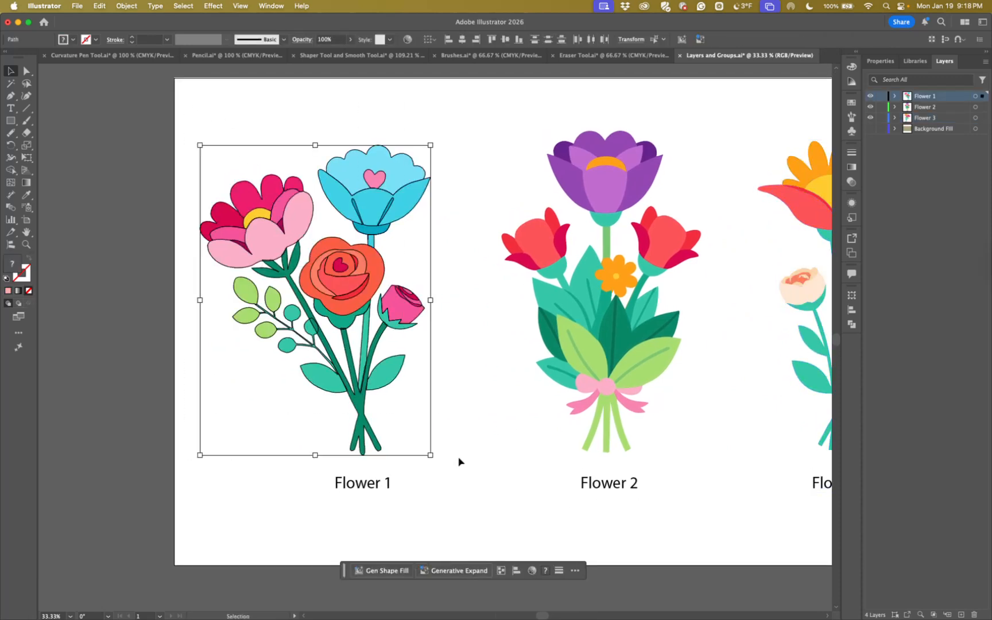
key("super+g")
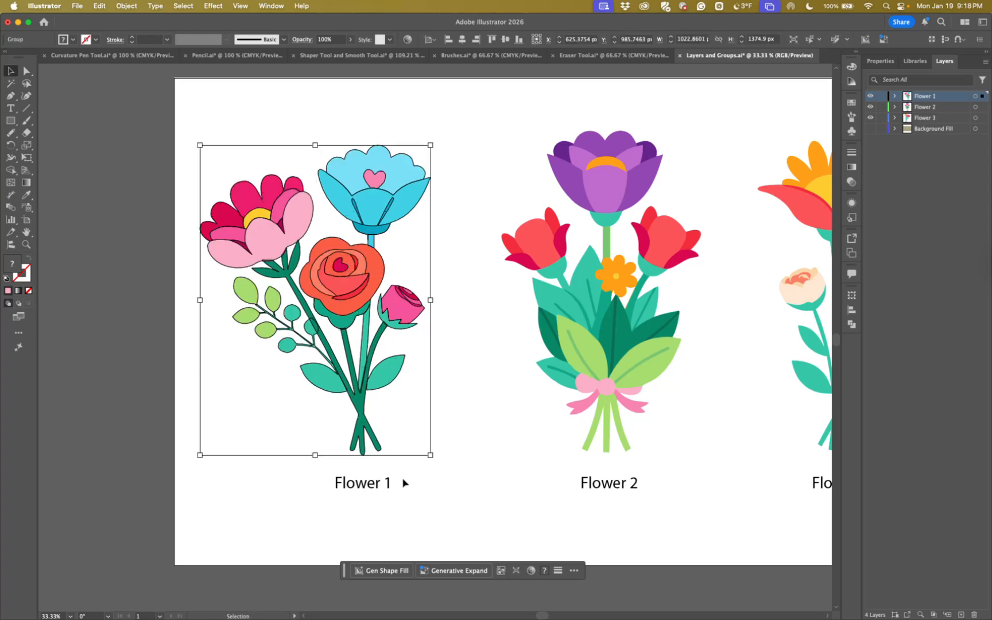
left_click(356, 488, "shift")
key("super+g")
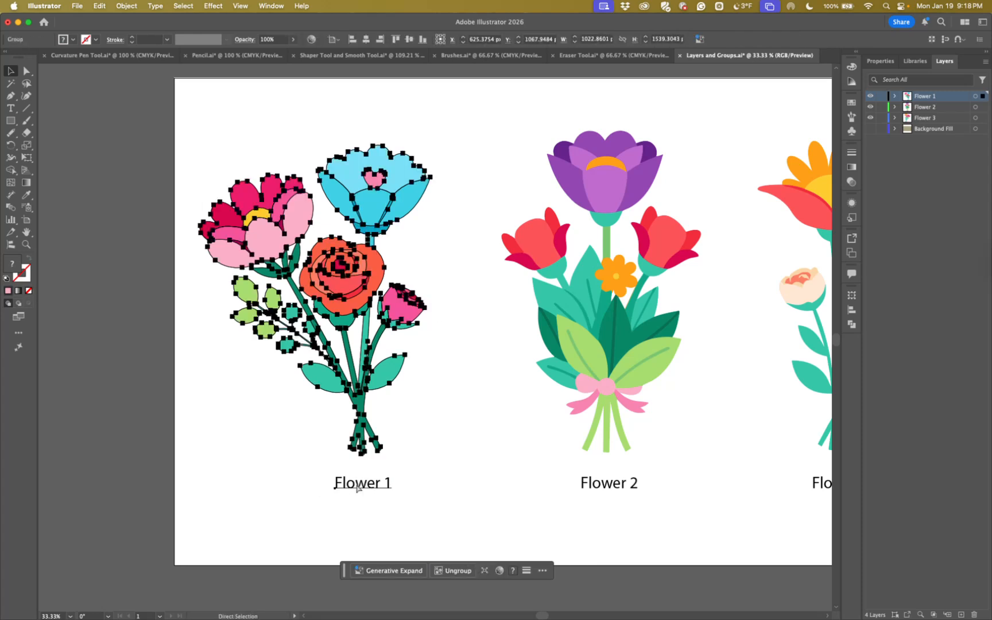
left_click(481, 468)
Check that each labelled bouquet selects as one group, and select all three groups together
left_click_drag(493, 466, 369, 446)
key("super+minus")
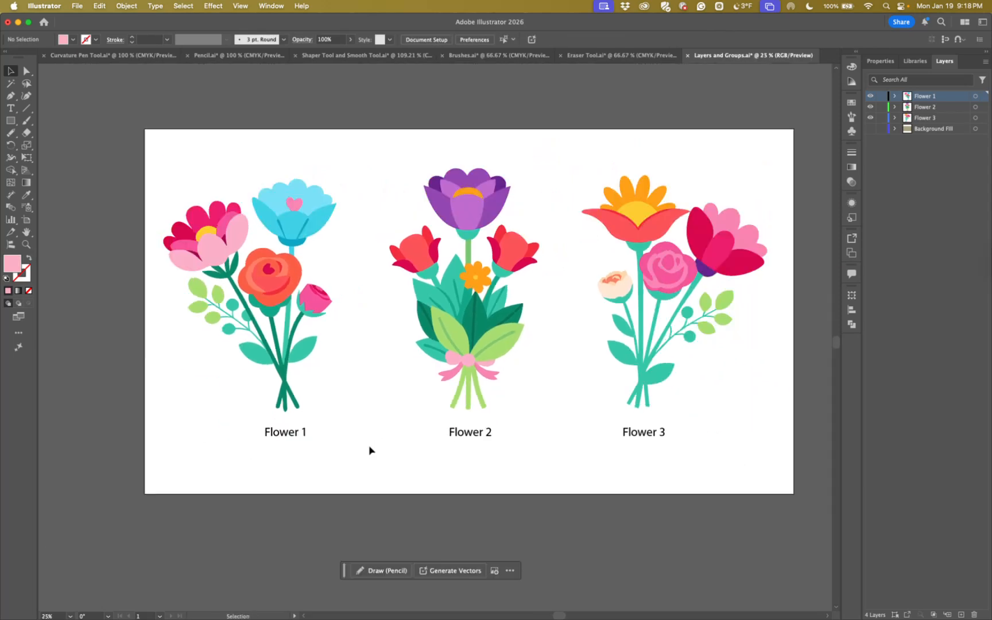
left_click_drag(427, 427, 390, 443)
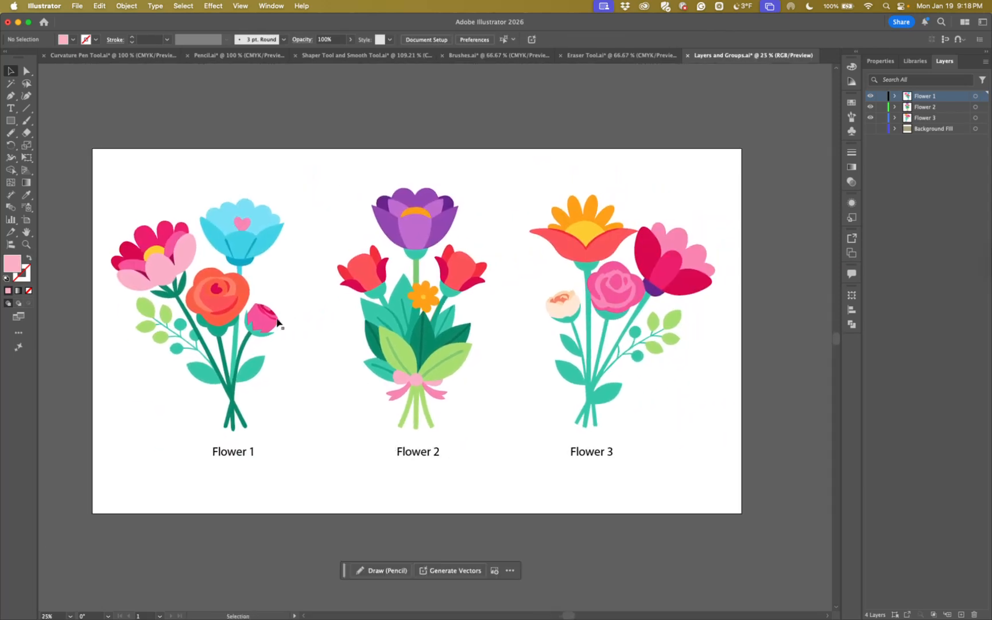
left_click(237, 340)
left_click(409, 345)
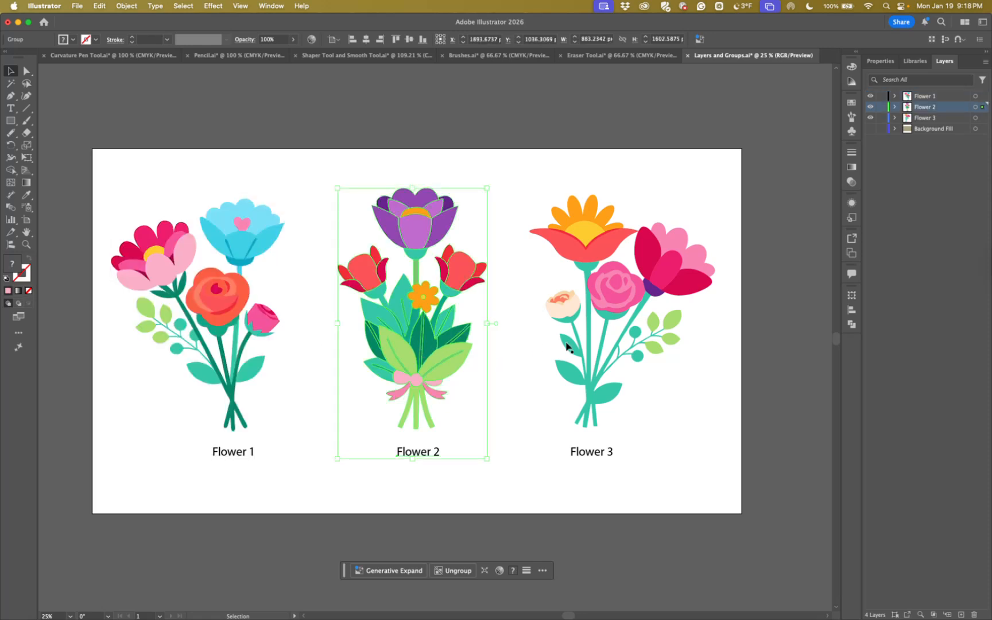
left_click(617, 351)
left_click(188, 339)
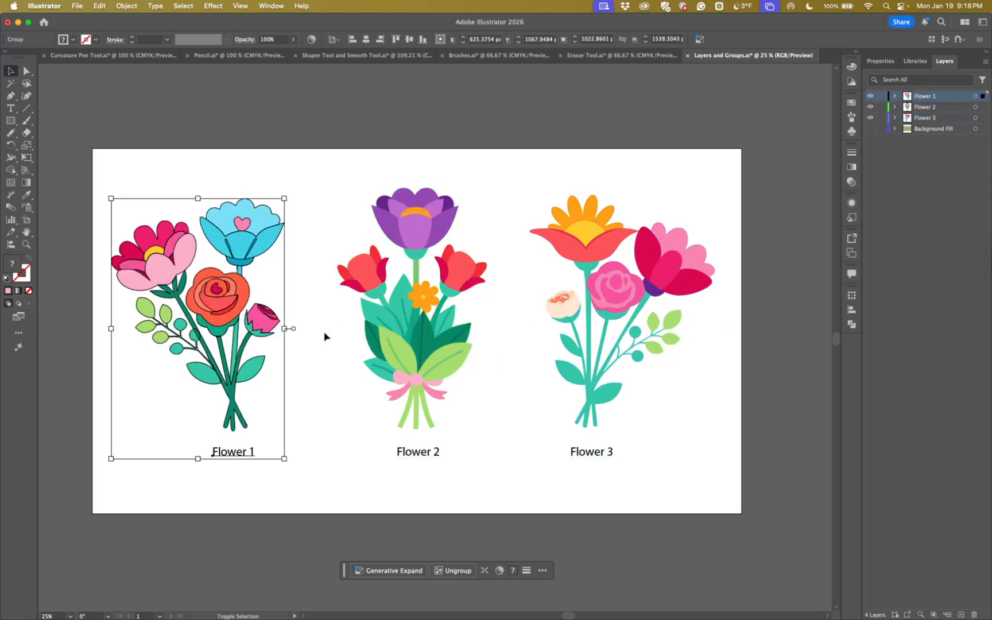
left_click(394, 339, "shift")
left_click(580, 337, "shift")
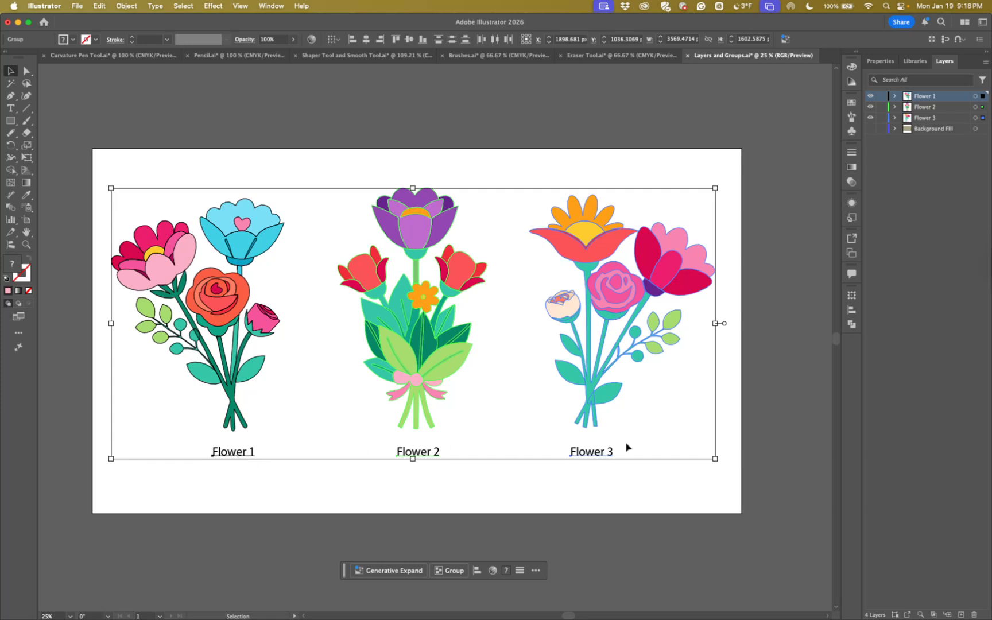
Try aligning the three groups by their top, left and right edges and vertical centers, and distributing them by their horizontal and vertical centers
left_click(396, 41)
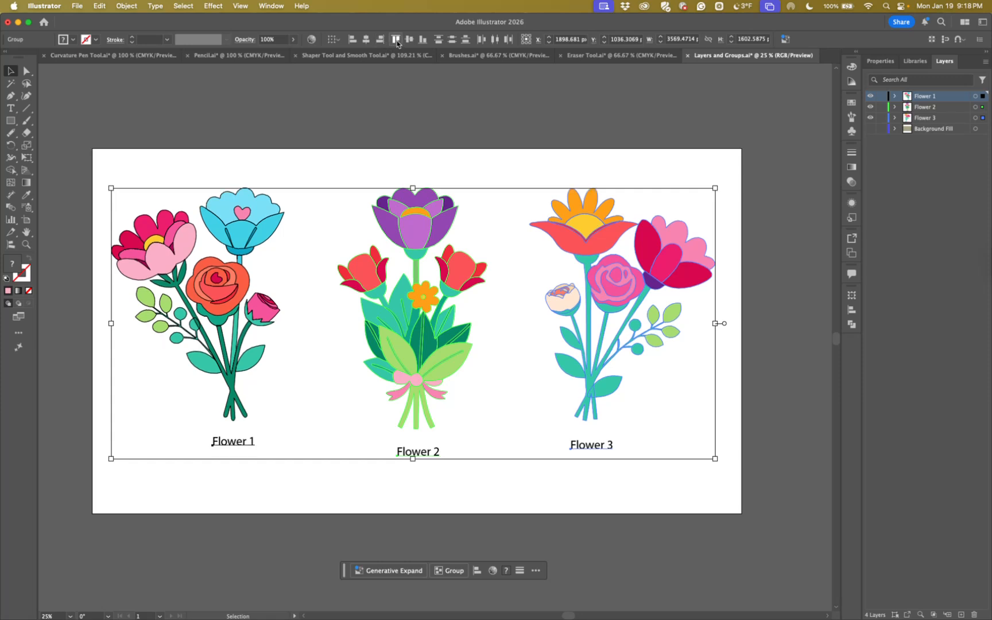
left_click(353, 39)
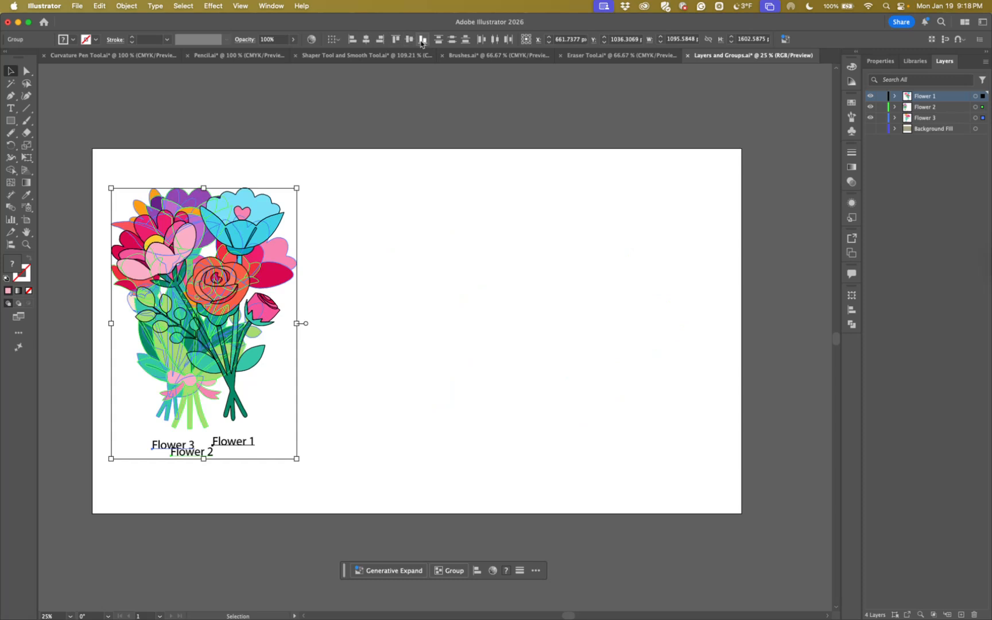
left_click(381, 39)
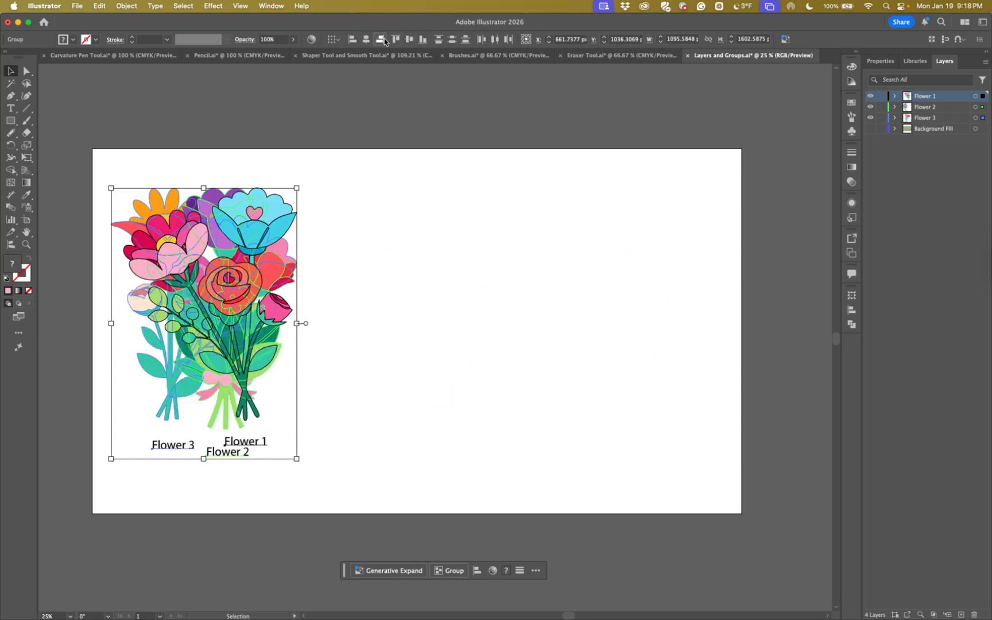
left_click(494, 41)
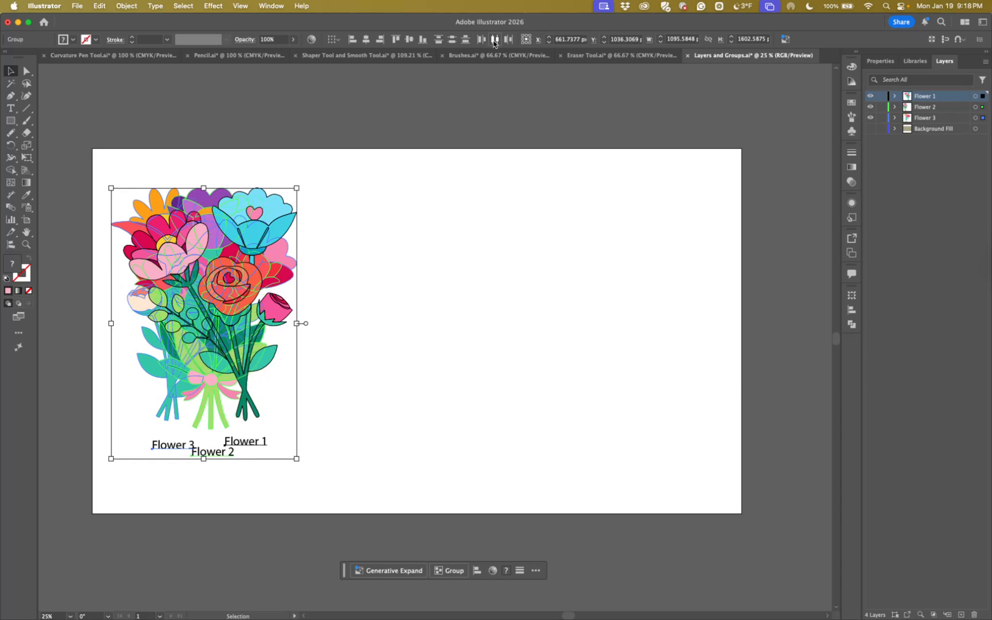
left_click(451, 40)
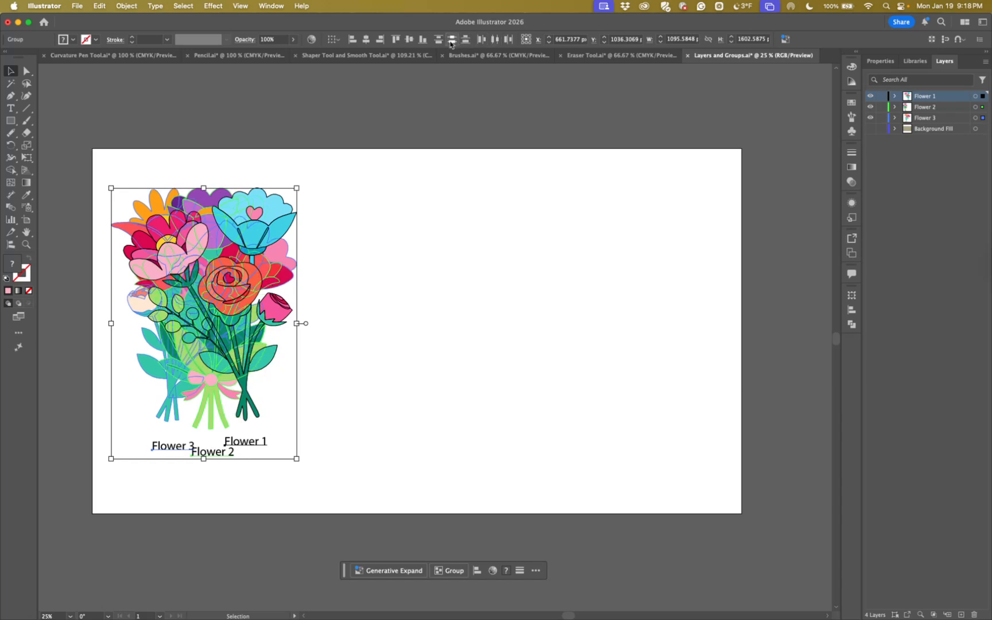
left_click(409, 40)
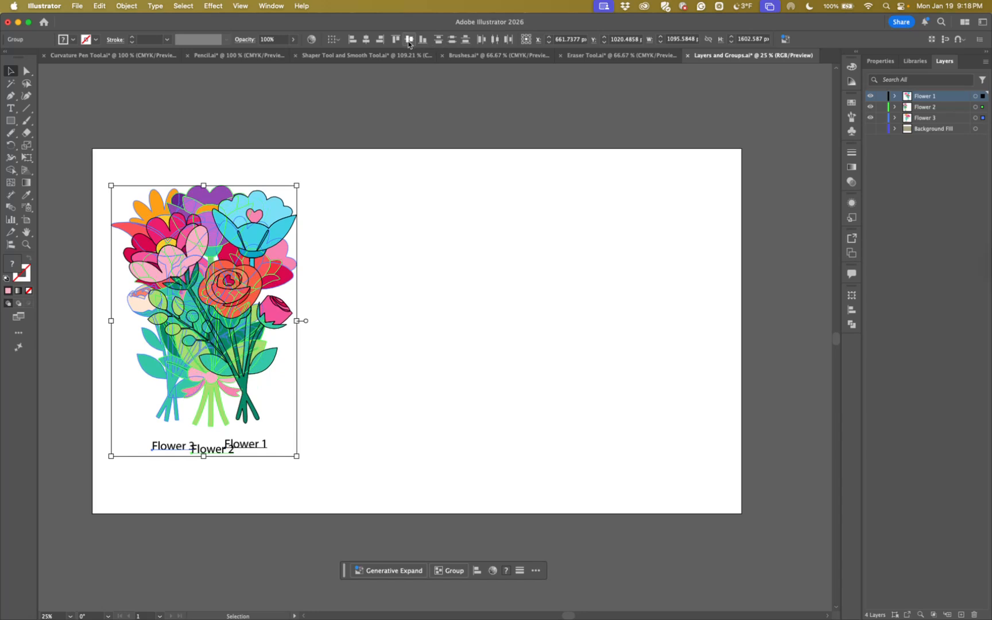
Undo all the trial alignments and distributions of the three labelled bouquets
key("super+z")
key("super+z")
key("super+z")
key("super+z")
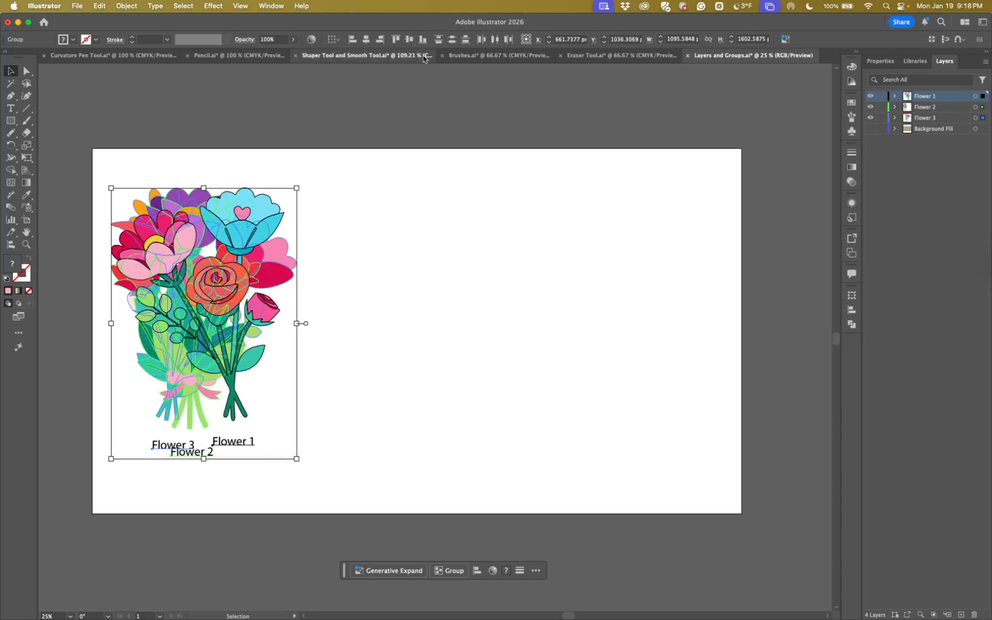
key("super+z")
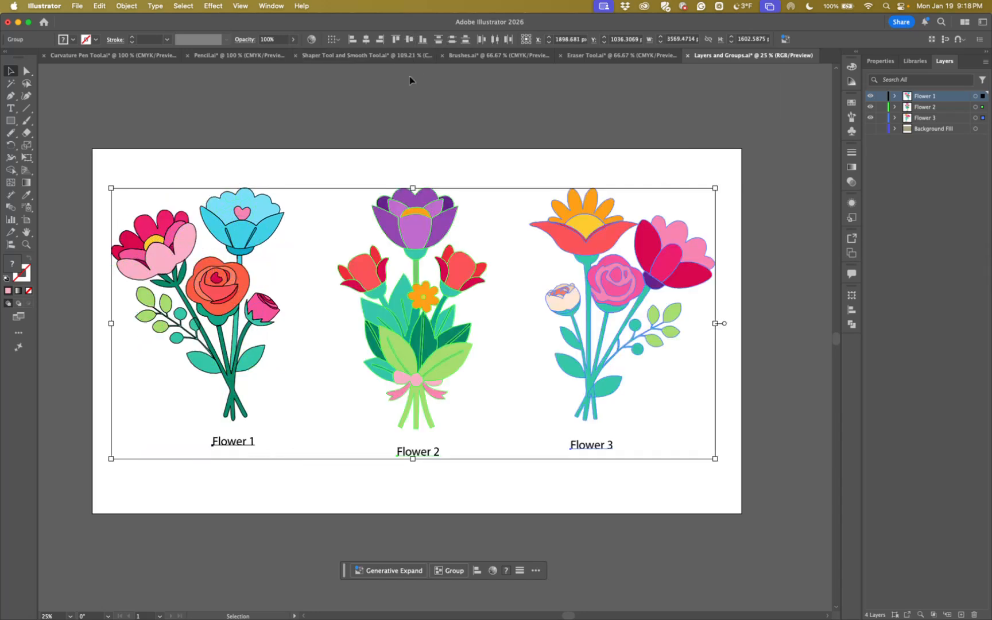
key("super+z")
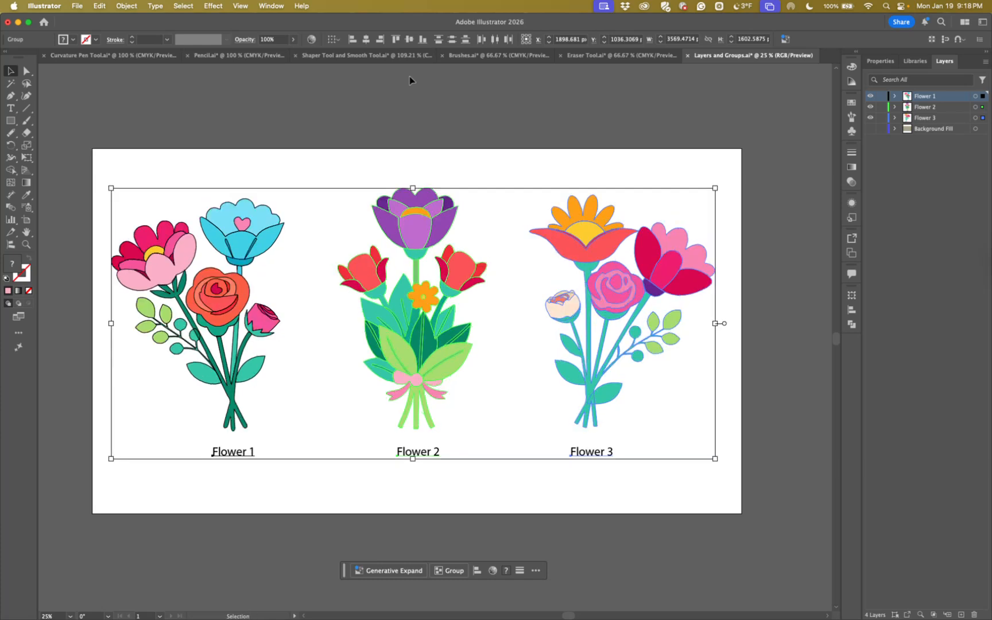
Distribute the three labelled bouquets evenly by their horizontal centers and combine them into one group
left_click(494, 40)
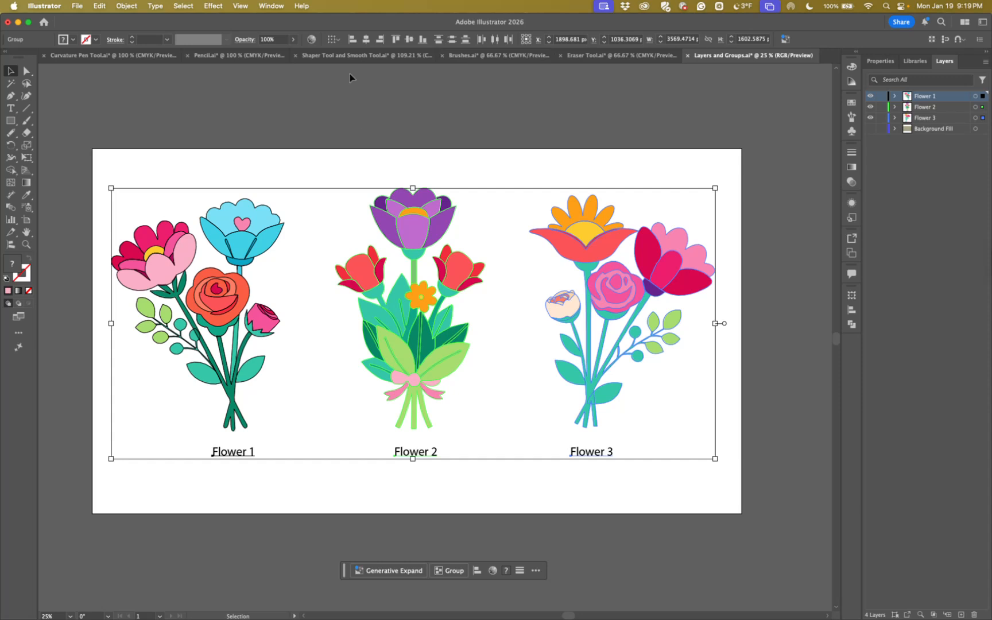
left_click(338, 40)
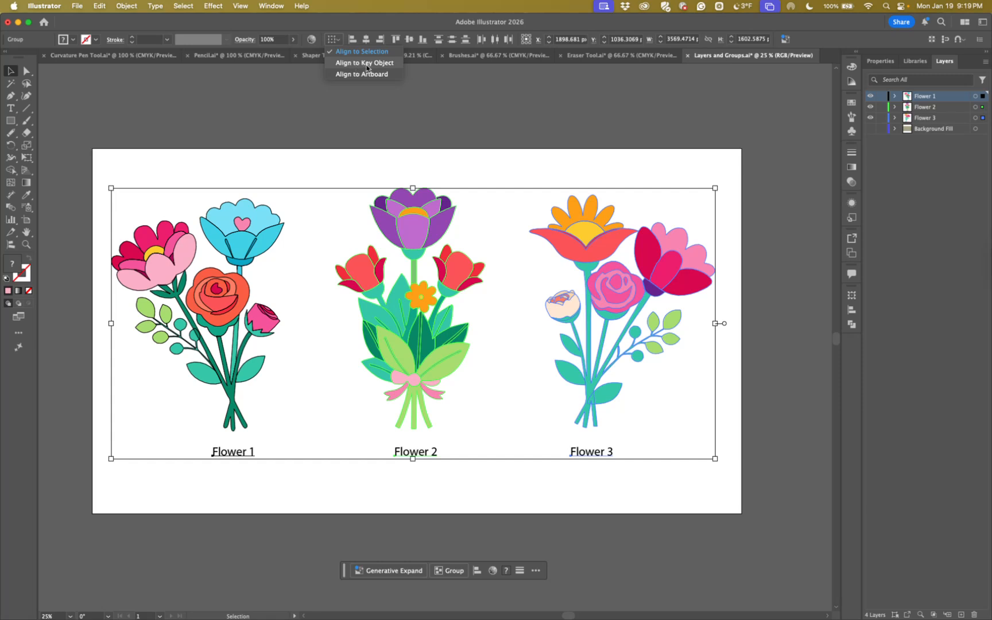
left_click(356, 75)
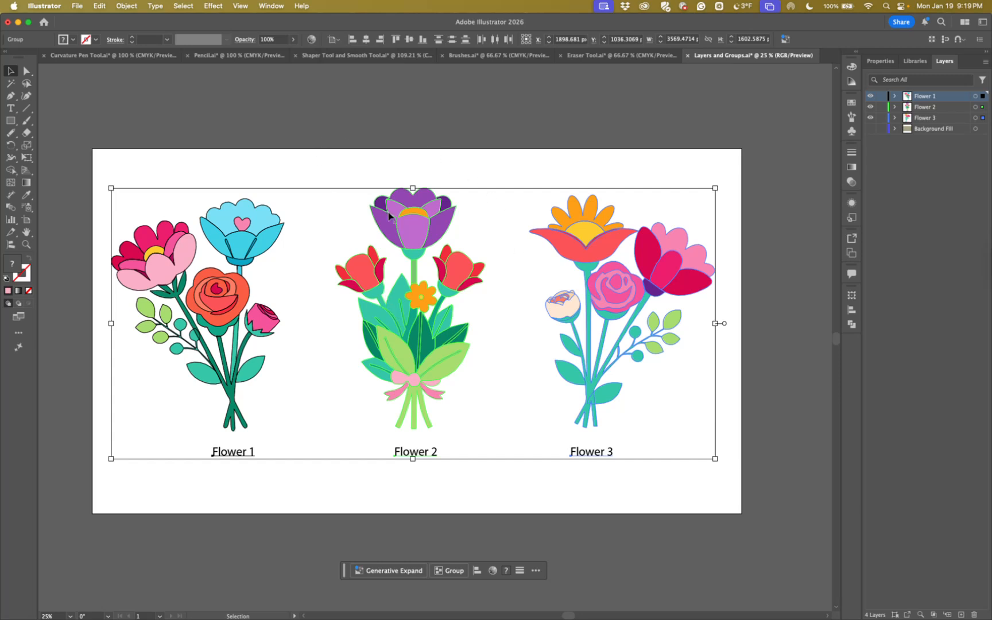
key("a")
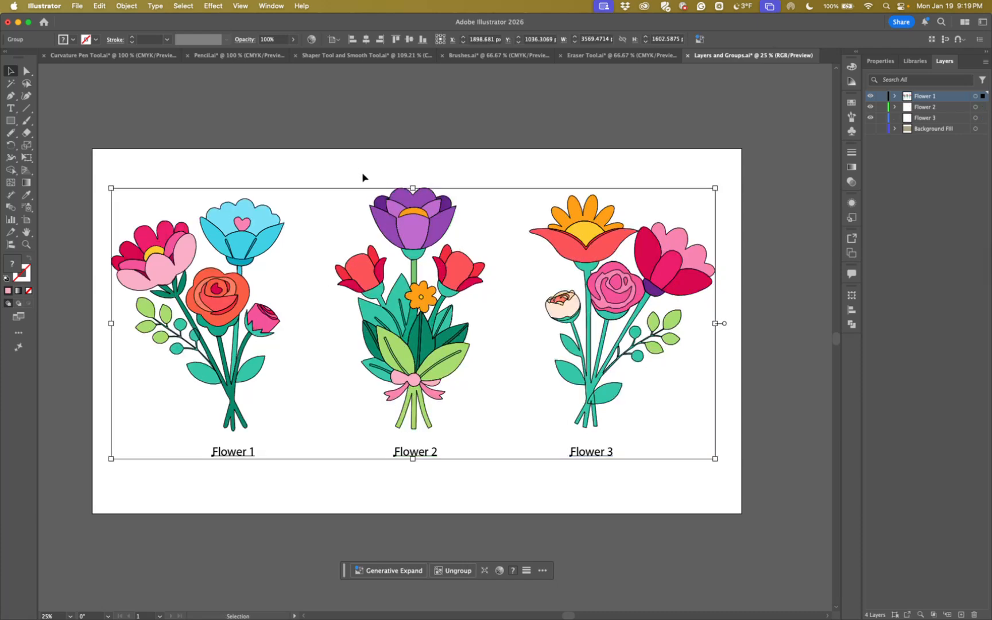
Align the combined group to the artboard, centering it horizontally and vertically, and deselect it
left_click(331, 41)
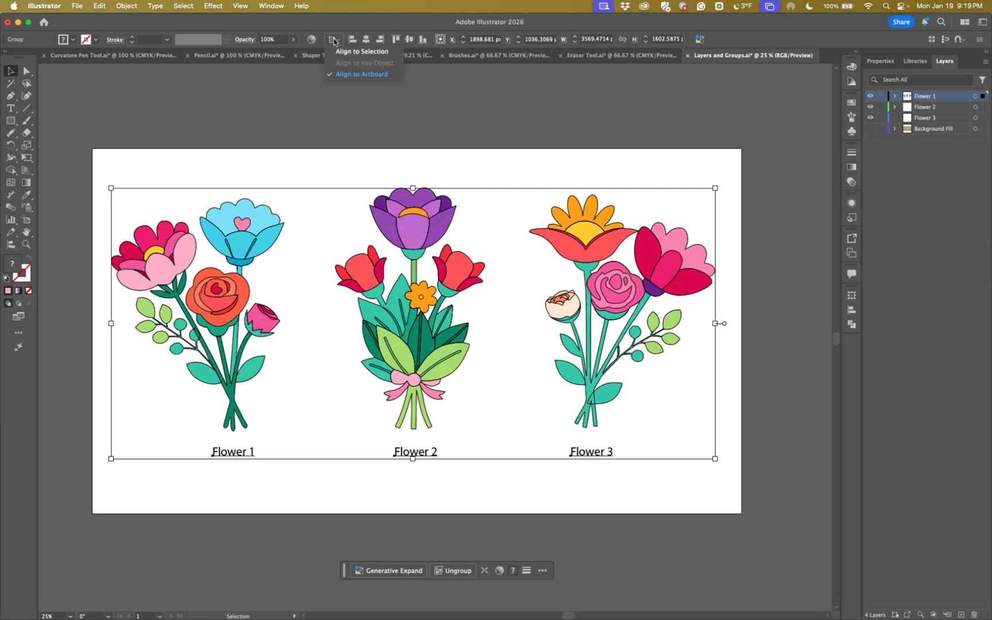
left_click(340, 77)
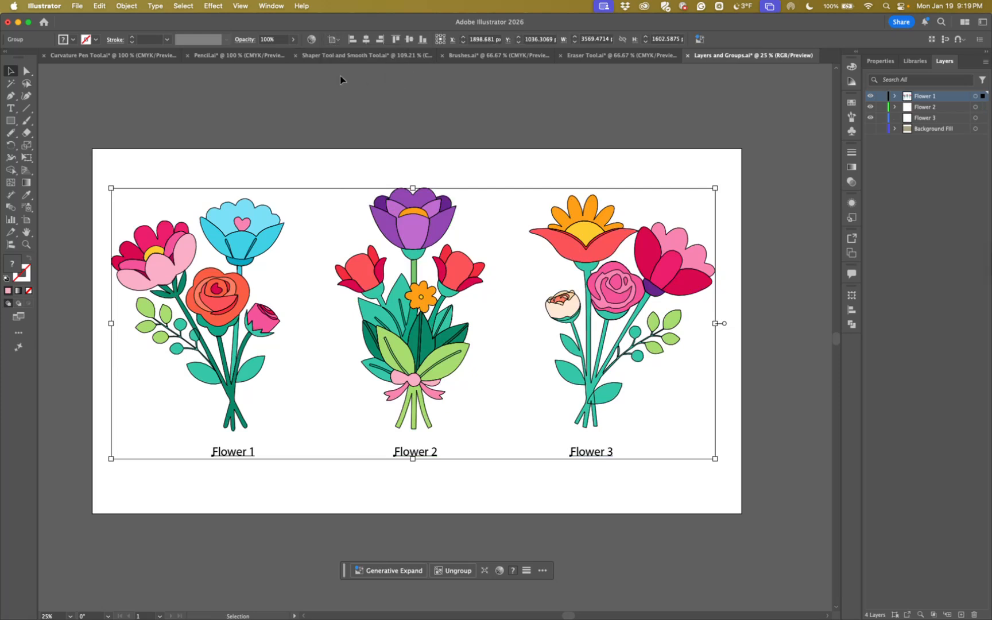
left_click(366, 41)
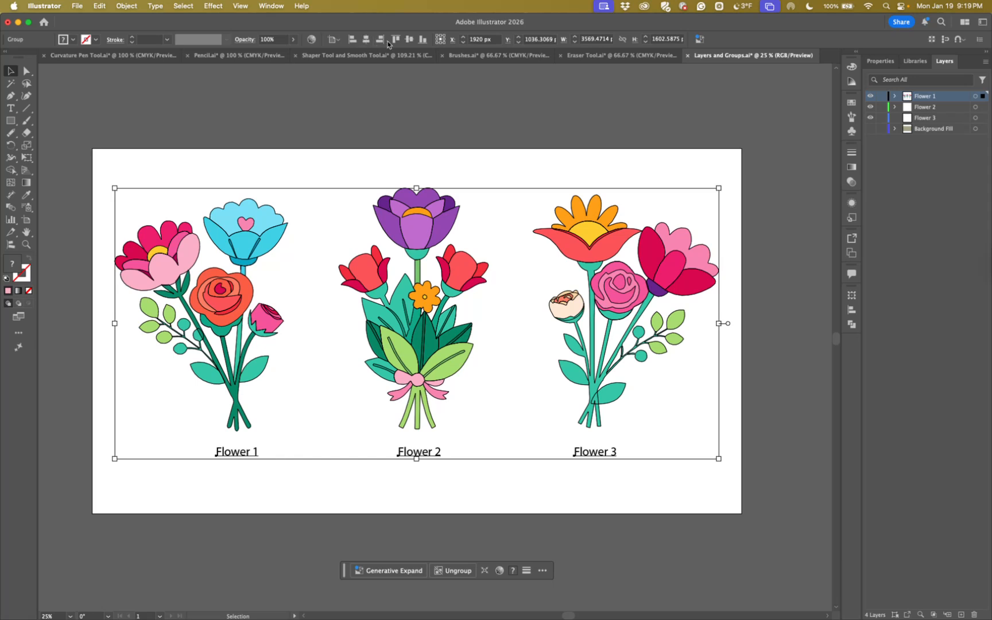
left_click(409, 40)
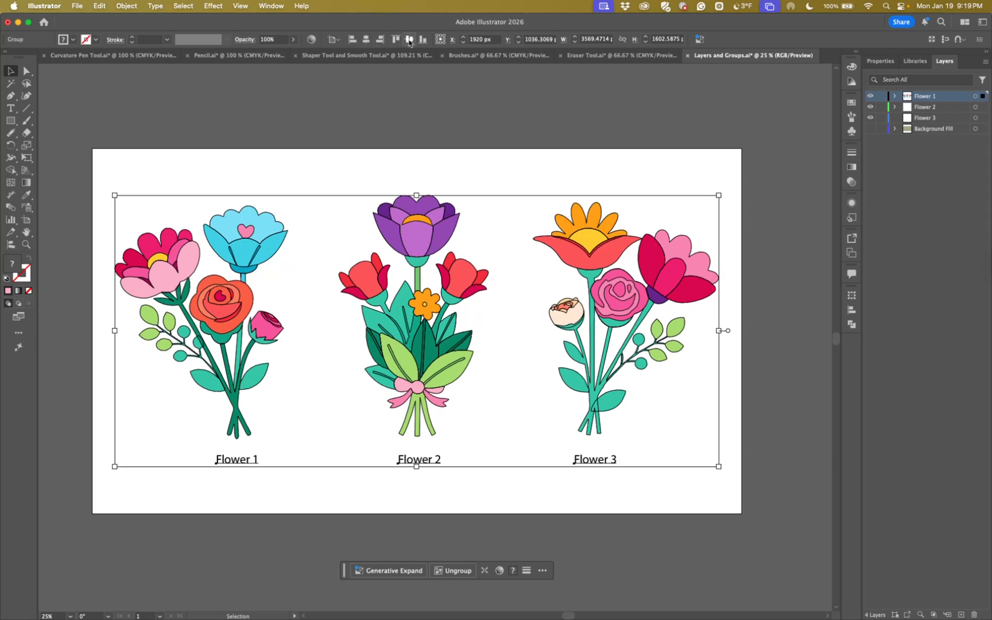
left_click(382, 94)
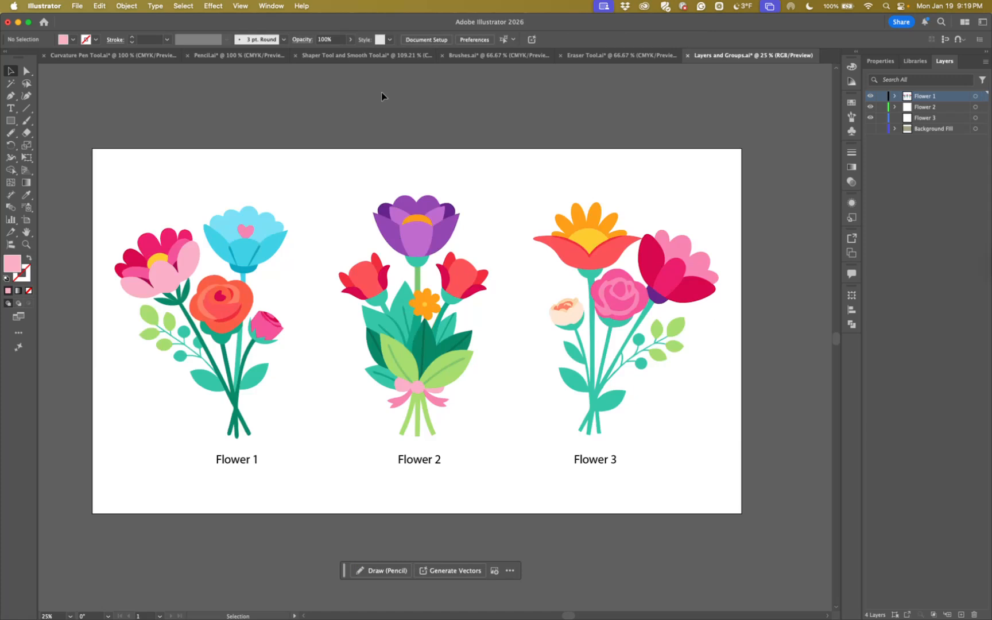